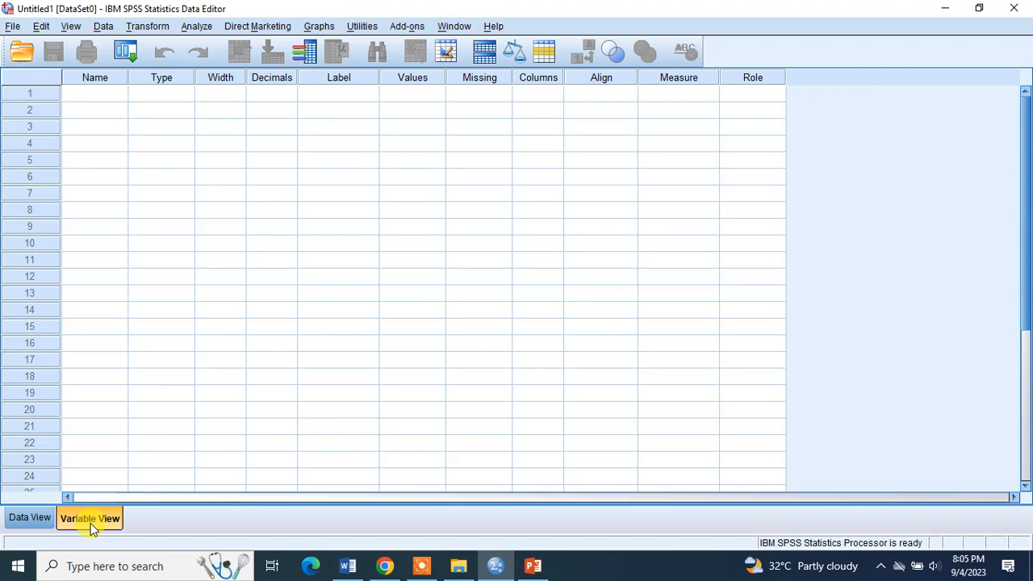
# Examine the empty Data View and, in the Variable View, each attribute cell of the first row from Name to Role.
pyautogui.click(29, 518)
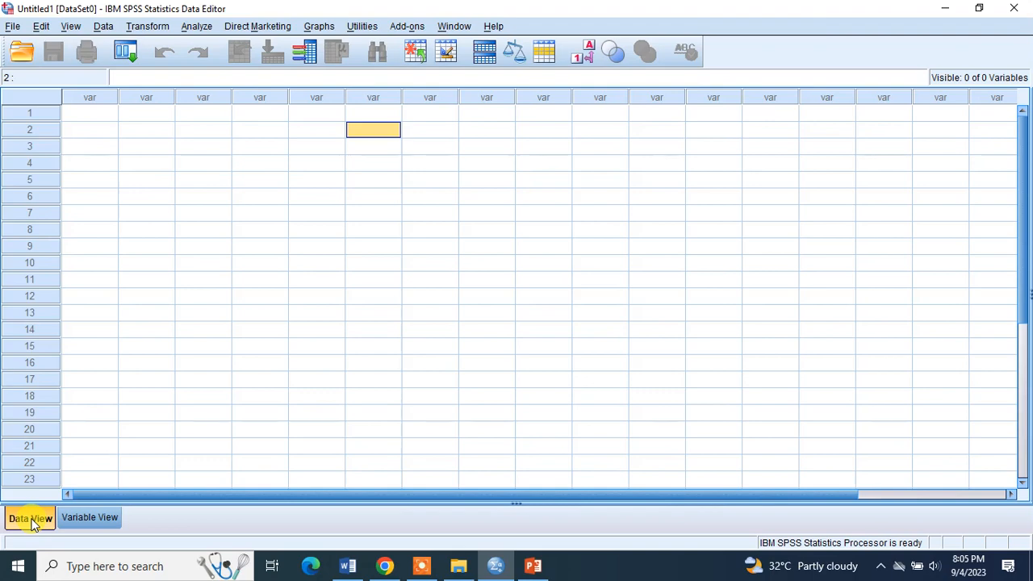
pyautogui.click(79, 519)
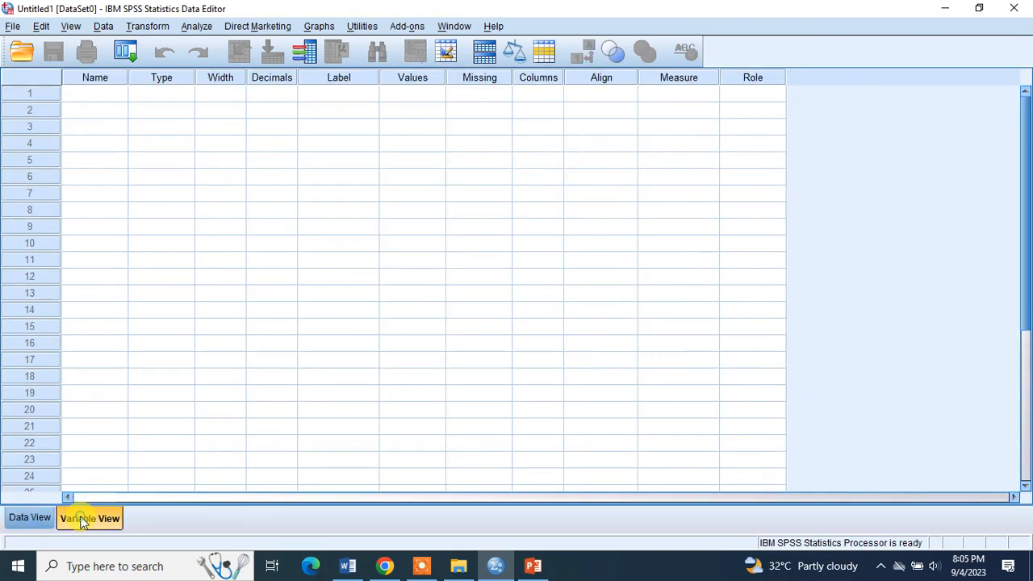
pyautogui.click(96, 95)
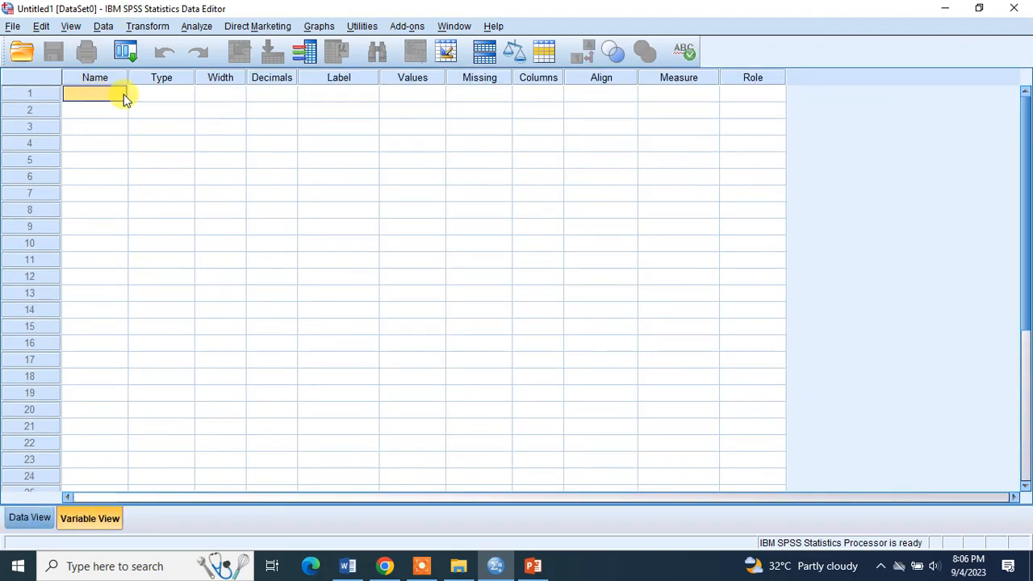
pyautogui.click(156, 94)
pyautogui.click(223, 94)
pyautogui.click(270, 93)
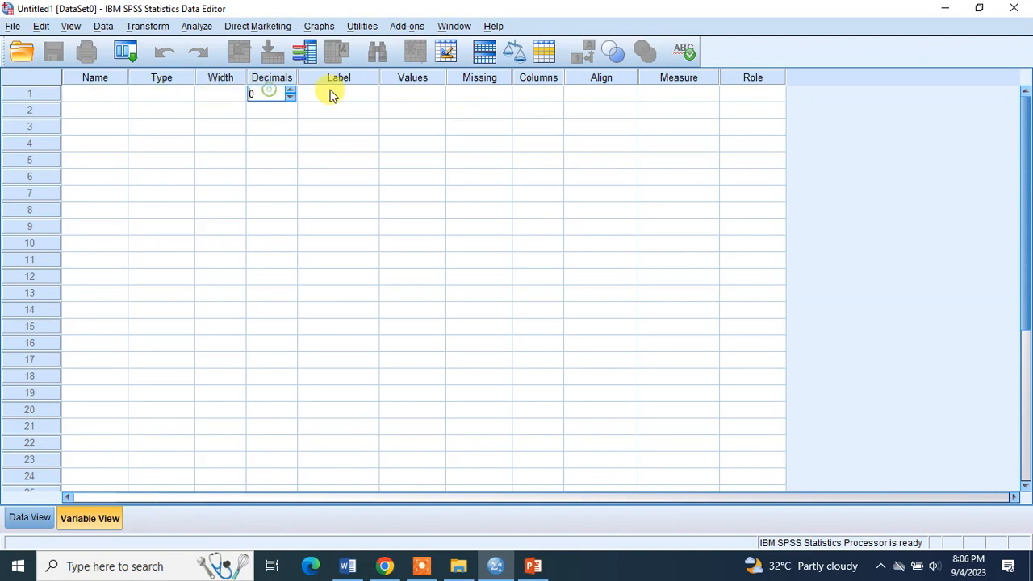
pyautogui.click(335, 93)
pyautogui.click(413, 95)
pyautogui.click(480, 94)
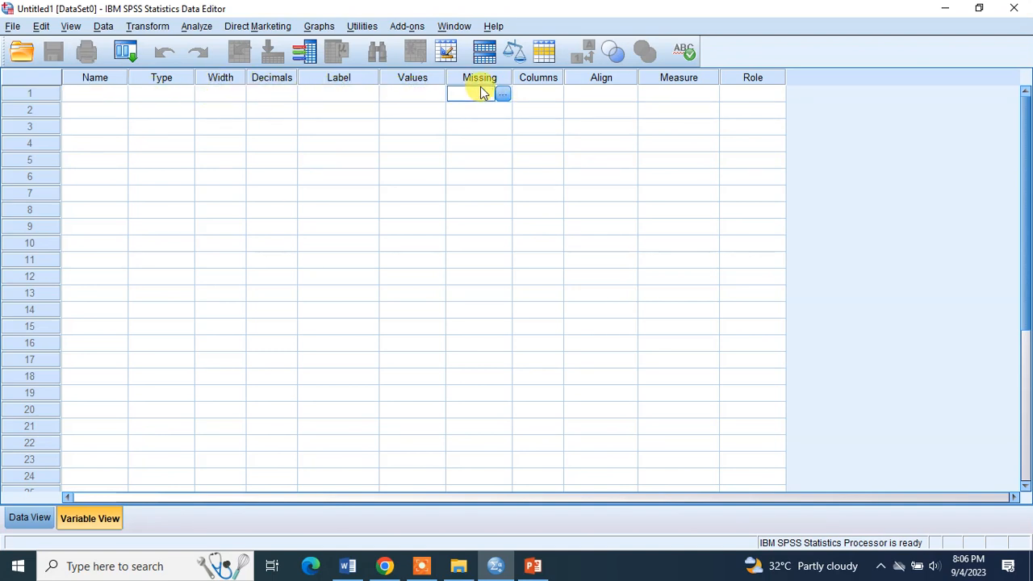
pyautogui.click(542, 93)
pyautogui.click(605, 94)
pyautogui.click(680, 94)
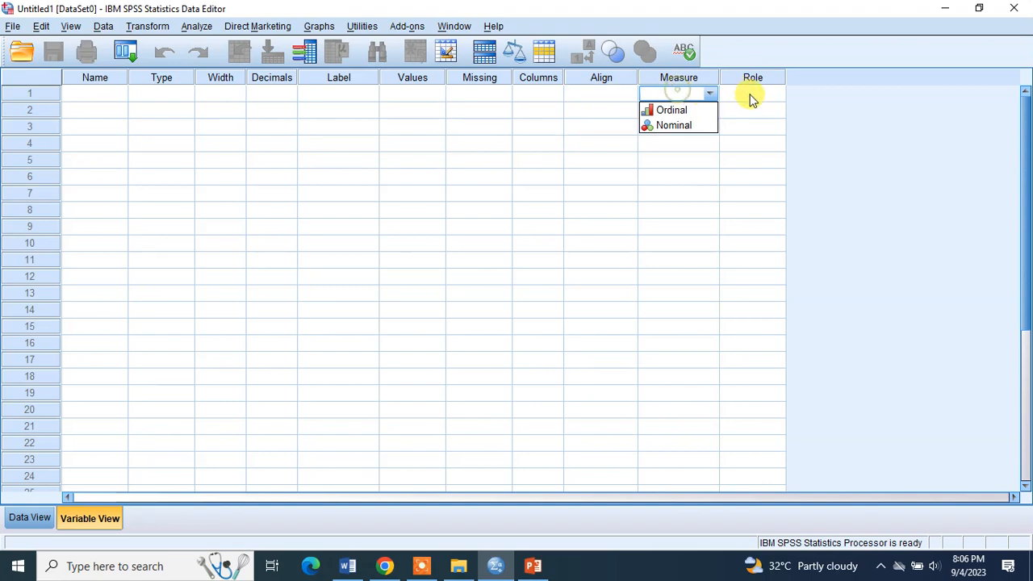
pyautogui.click(750, 95)
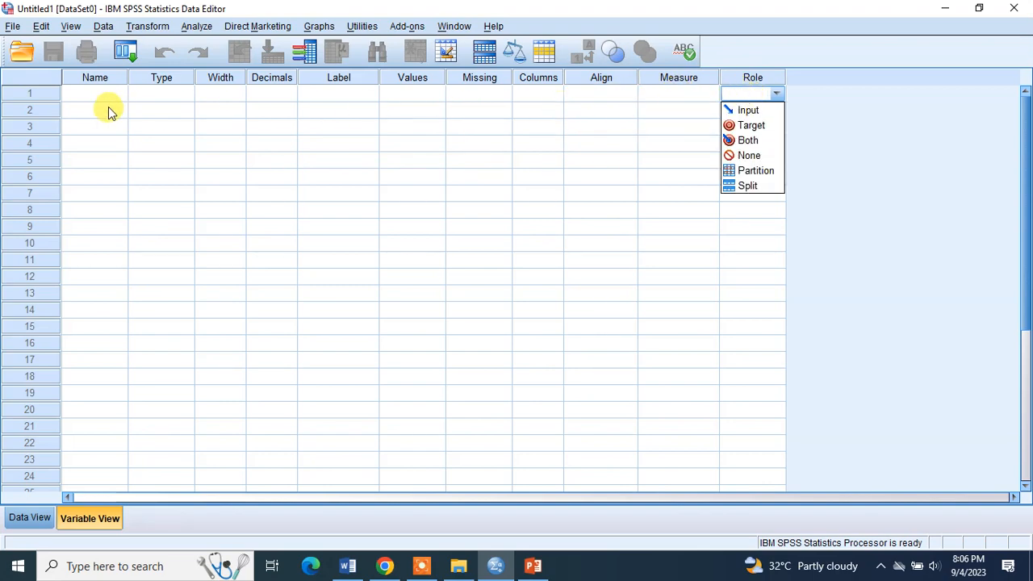
# Define the first variable in the Variable View with the name ID.
pyautogui.click(76, 99)
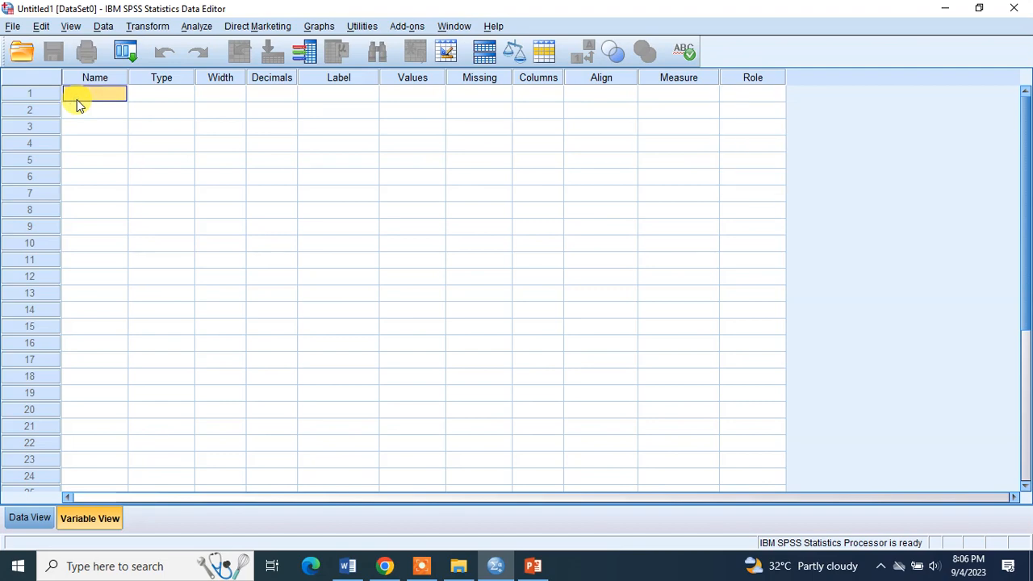
pyautogui.click(93, 96)
pyautogui.click(82, 111)
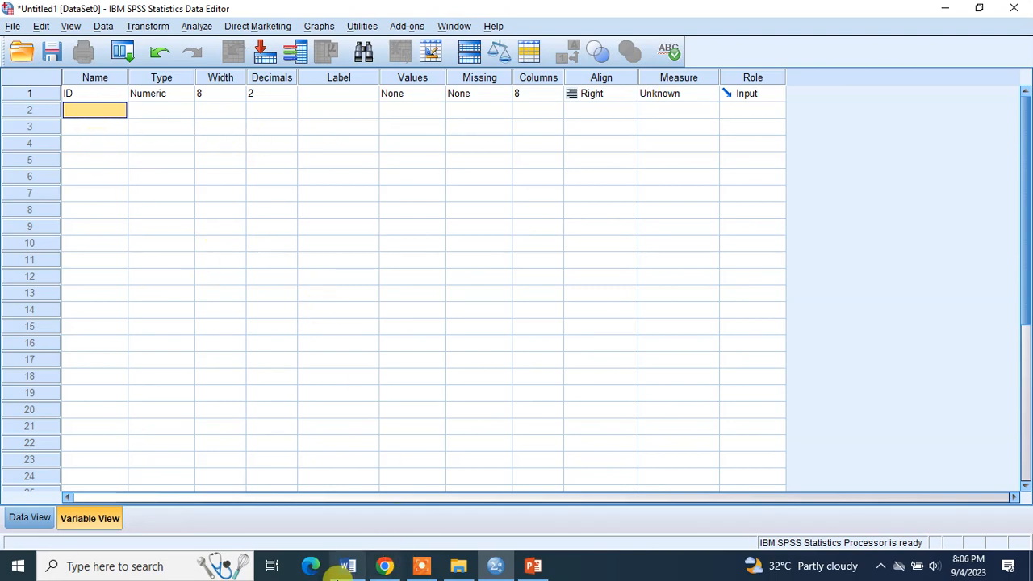
# Examine the Gender item and its answer codes in the Demographics section of the Word questionnaire, and return to SPSS.
pyautogui.click(345, 565)
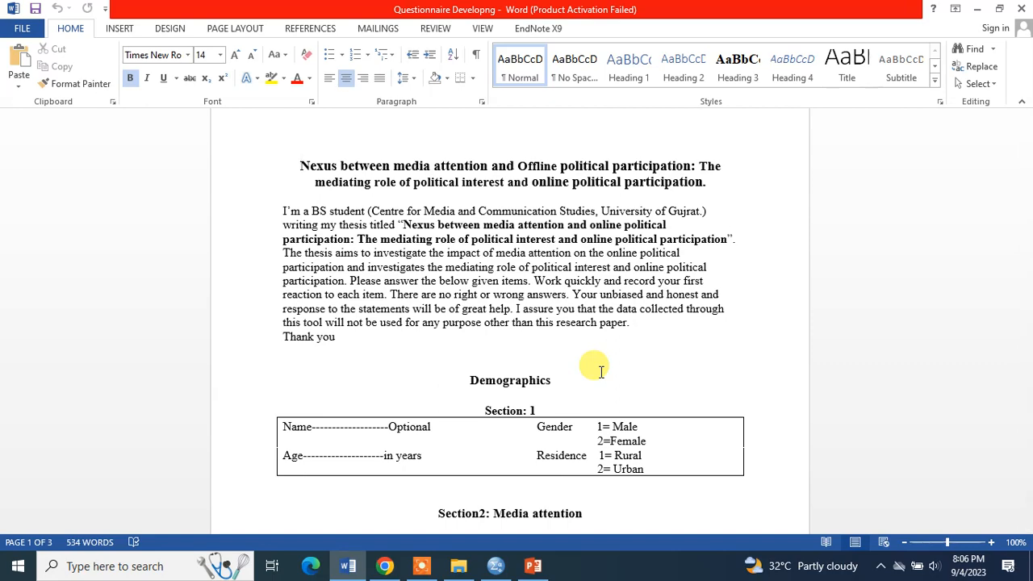
pyautogui.scroll(-2, 601, 371)
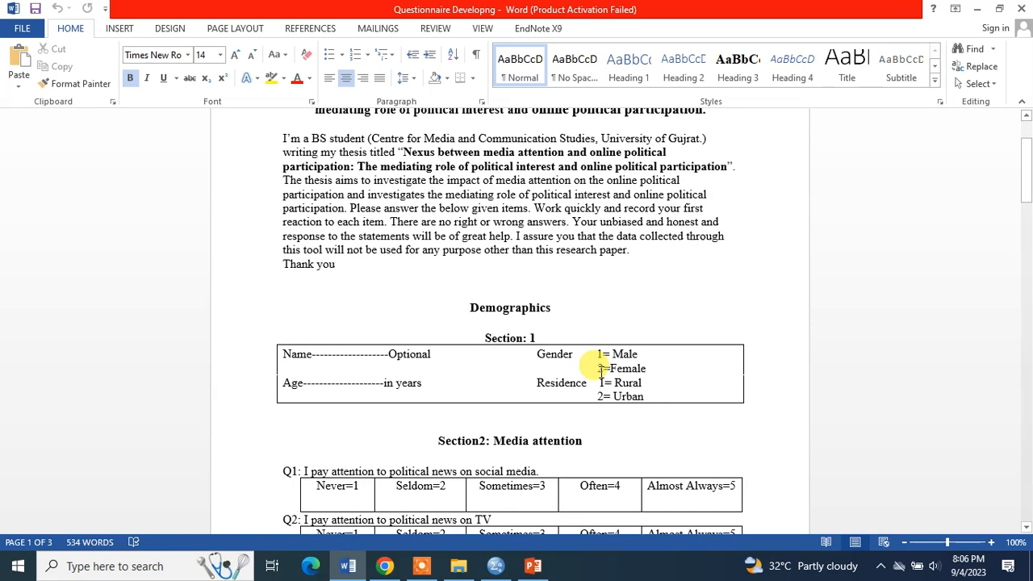
pyautogui.scroll(-1, 601, 372)
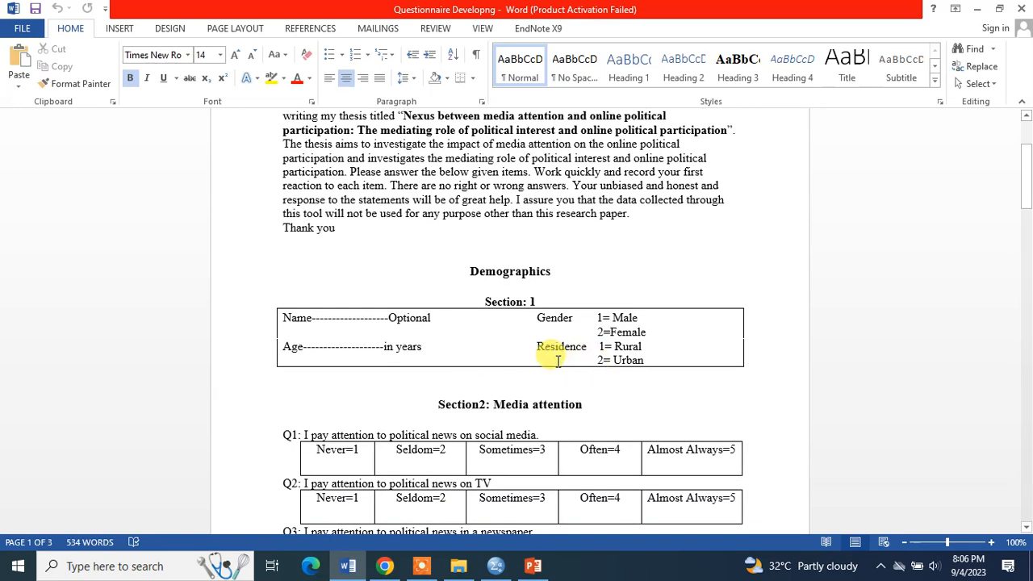
pyautogui.scroll(-1, 557, 361)
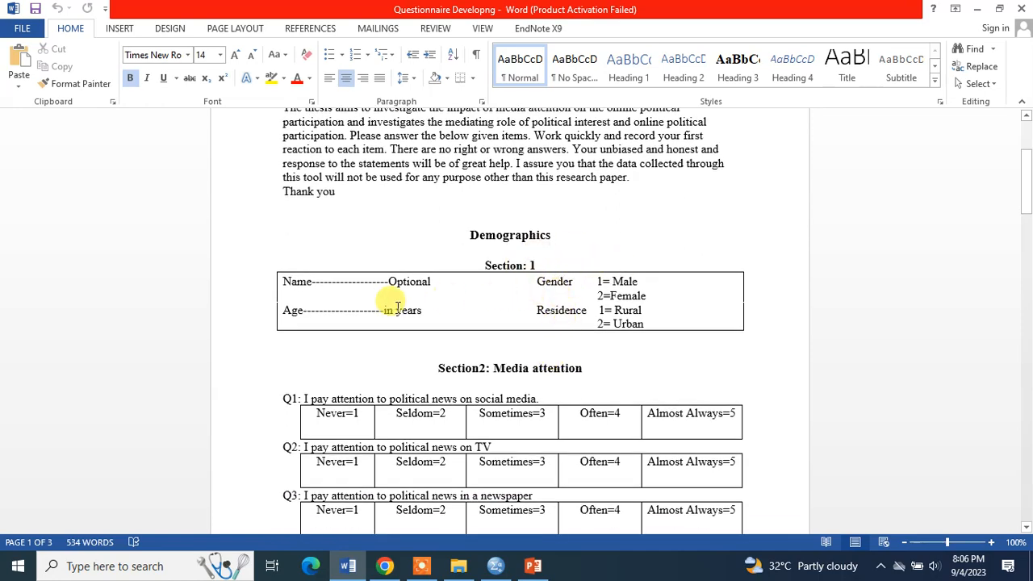
pyautogui.doubleClick(552, 280)
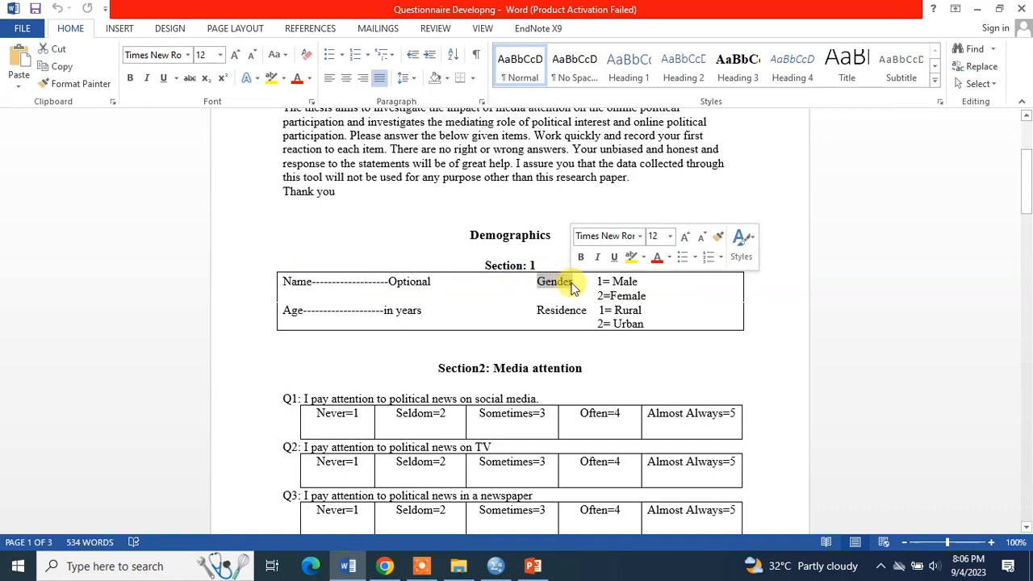
pyautogui.click(574, 288)
pyautogui.hotkey('alt', 'Tab')
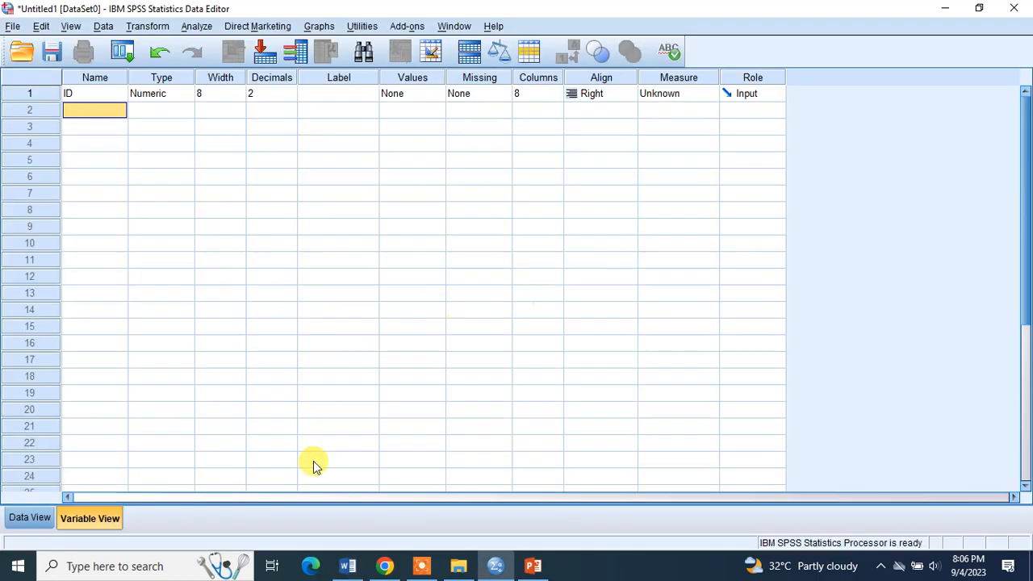
pyautogui.hotkey('alt', 'Tab')
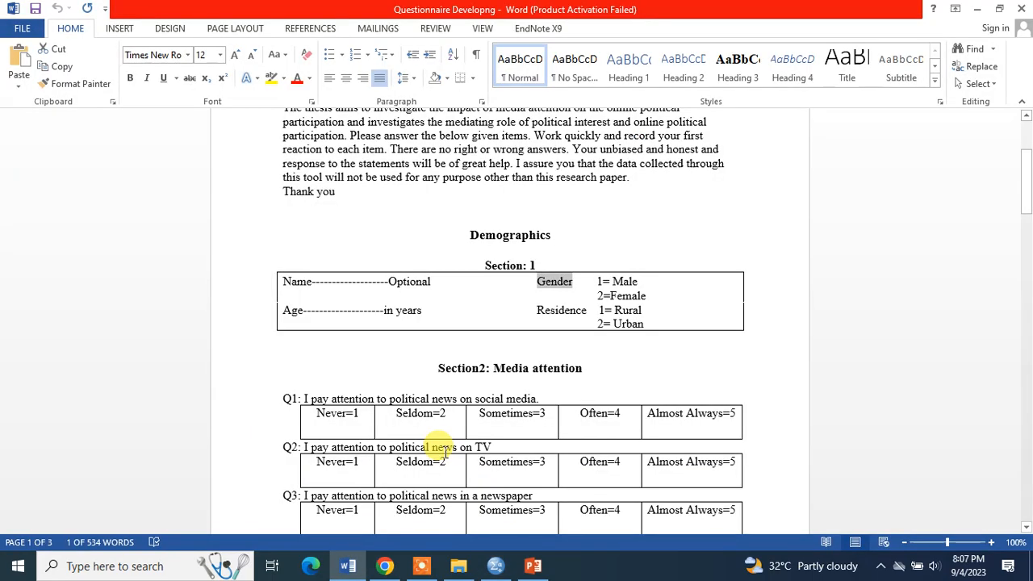
pyautogui.hotkey('alt', 'Tab')
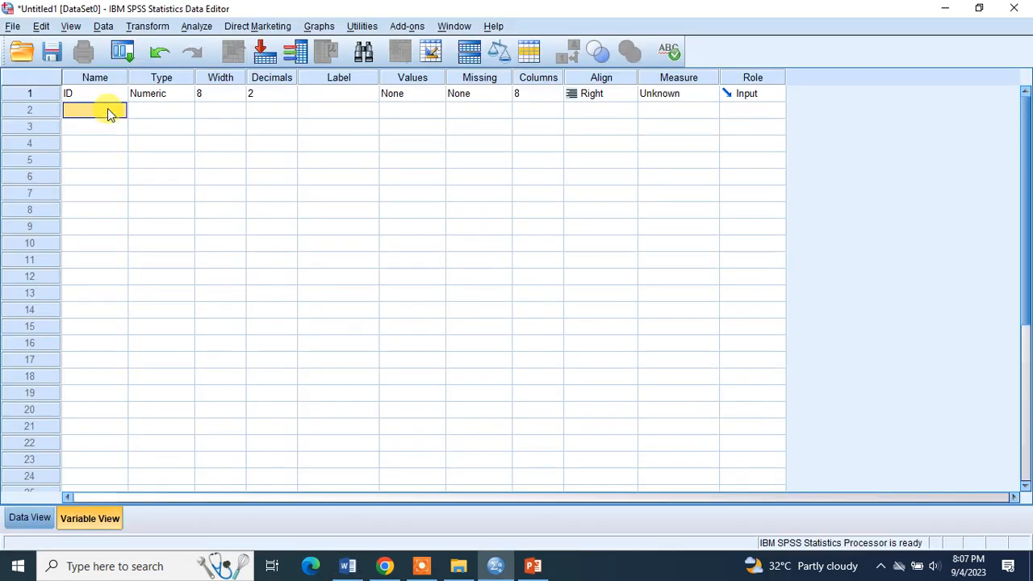
# Define the second variable with the name Q1_gender and the label Gender.
pyautogui.write('Q1')
pyautogui.click(341, 117)
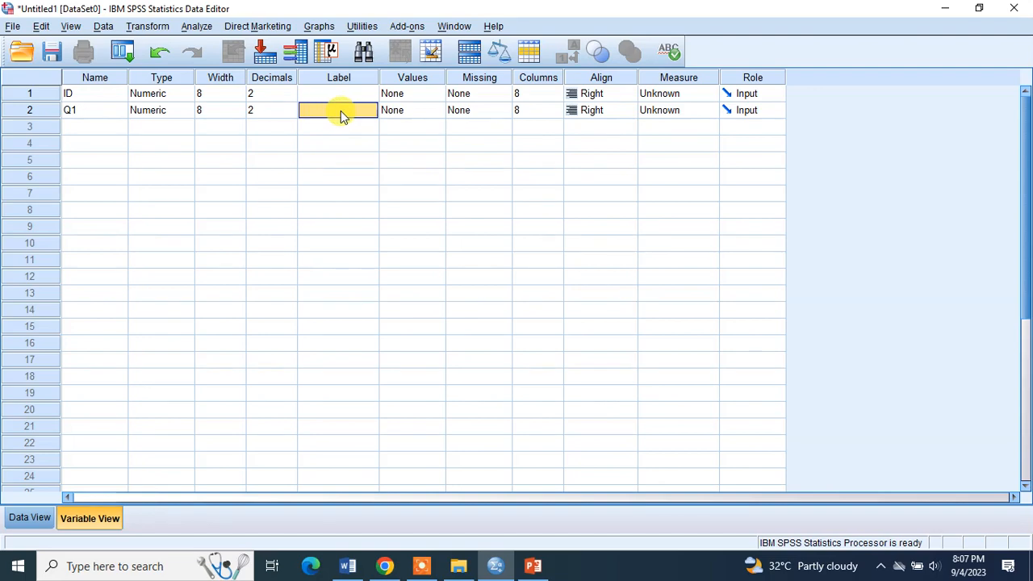
pyautogui.write('Gender')
pyautogui.click(102, 115)
pyautogui.click(91, 111)
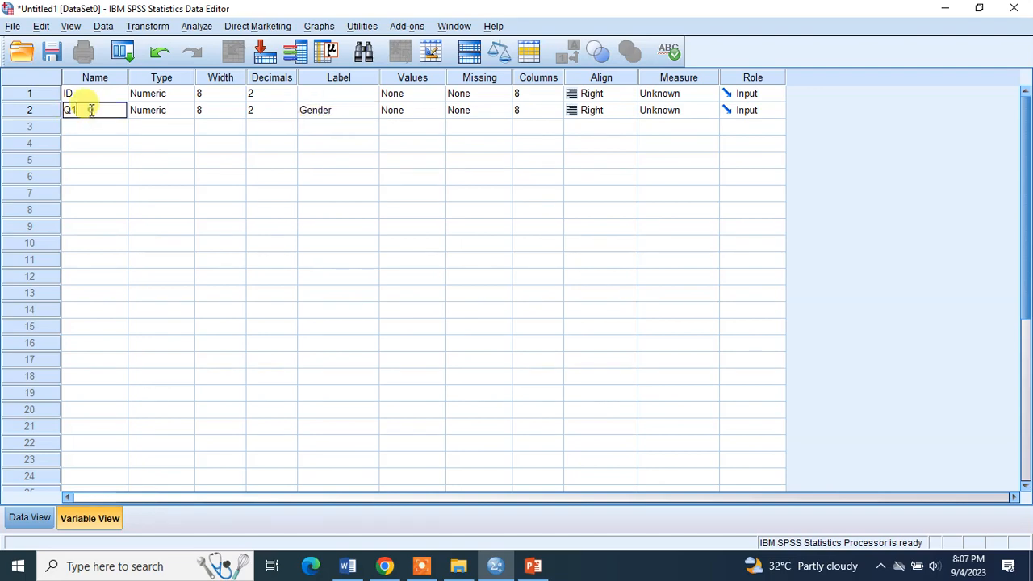
pyautogui.write('_gender')
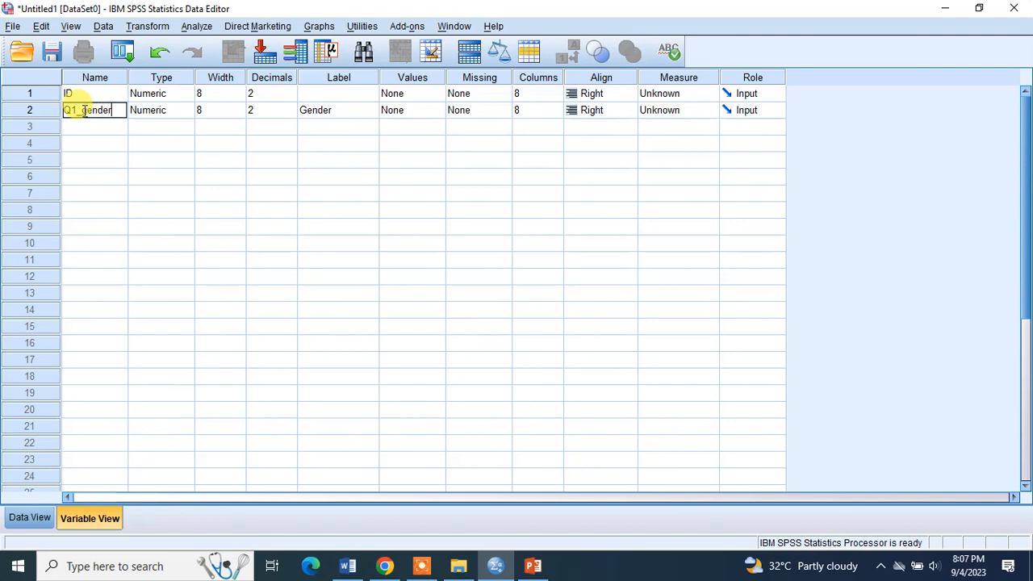
# Extend the label of Q1_gender to "Gender of the respondent" and widen the Label column slightly.
pyautogui.click(346, 111)
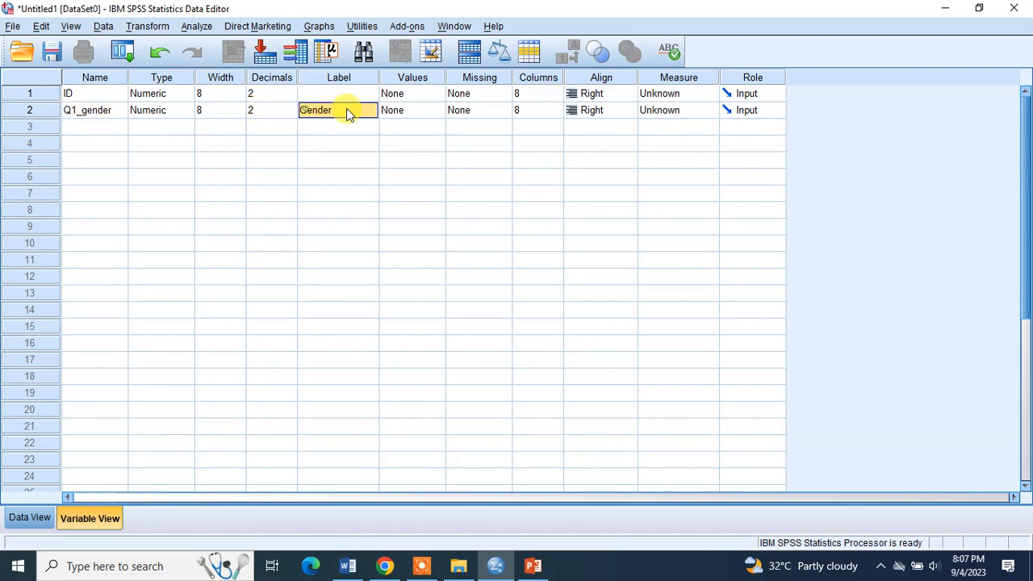
pyautogui.click(347, 111)
pyautogui.write('of t')
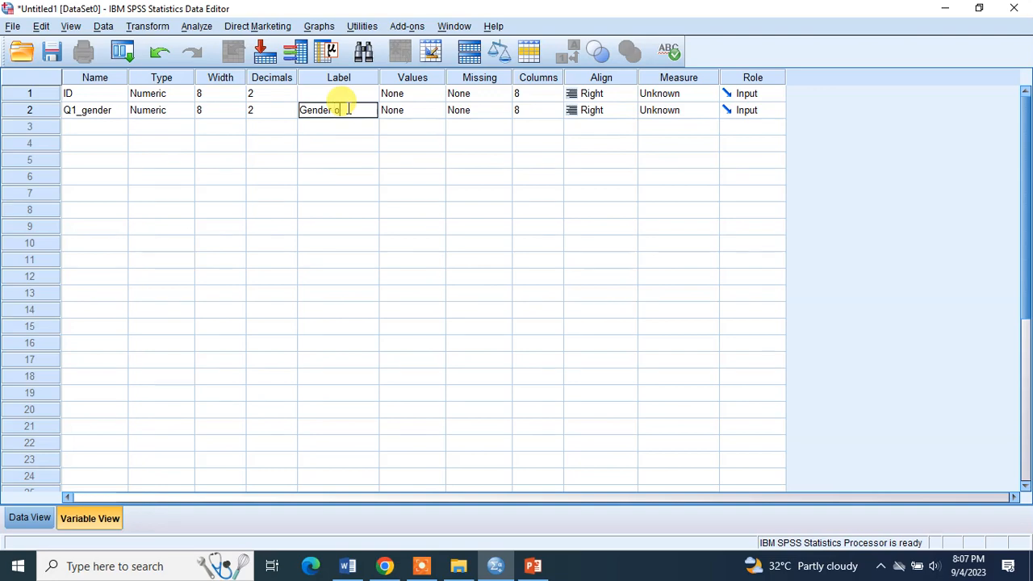
pyautogui.write('he respo')
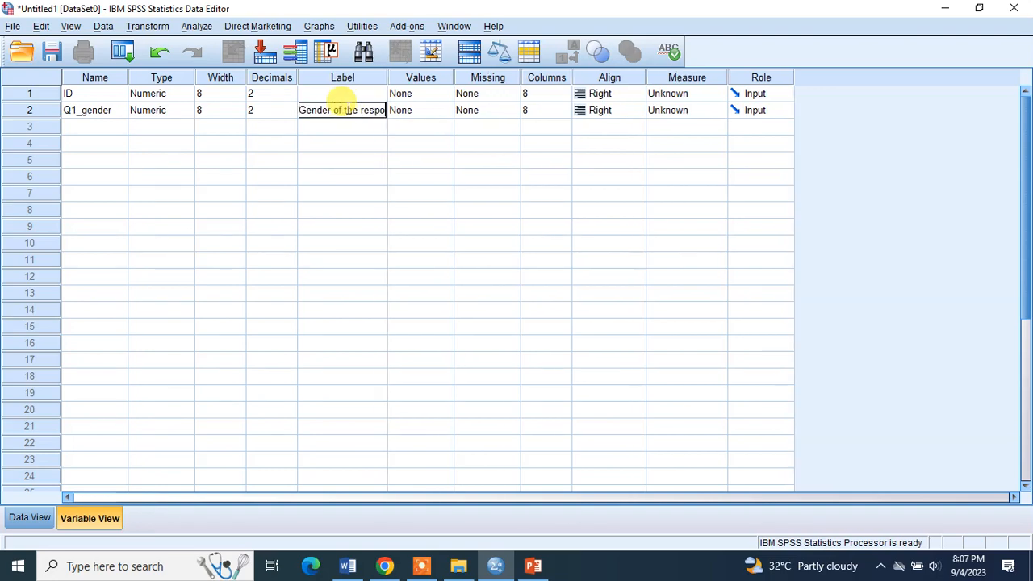
pyautogui.write('ndent')
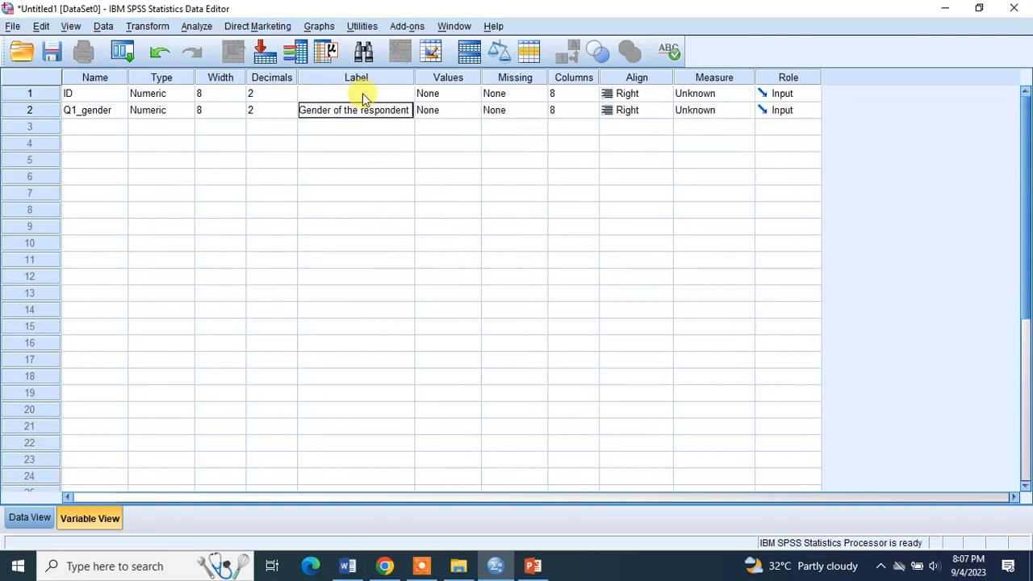
pyautogui.moveTo(414, 77); pyautogui.dragTo(420, 77)
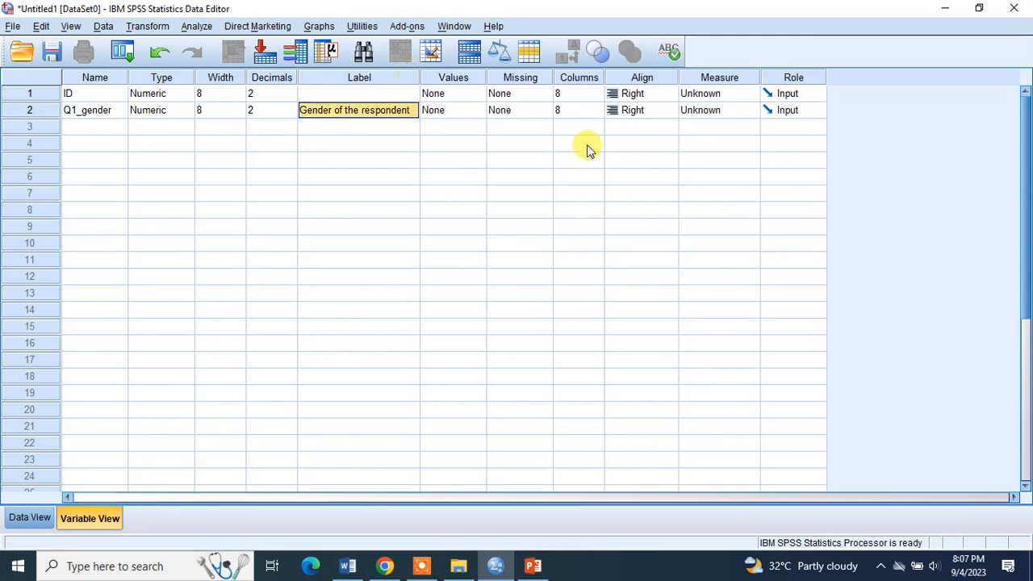
# Check the gender codes in the Word questionnaire and add the value label 1 = Male to Q1_gender in SPSS.
pyautogui.doubleClick(477, 110)
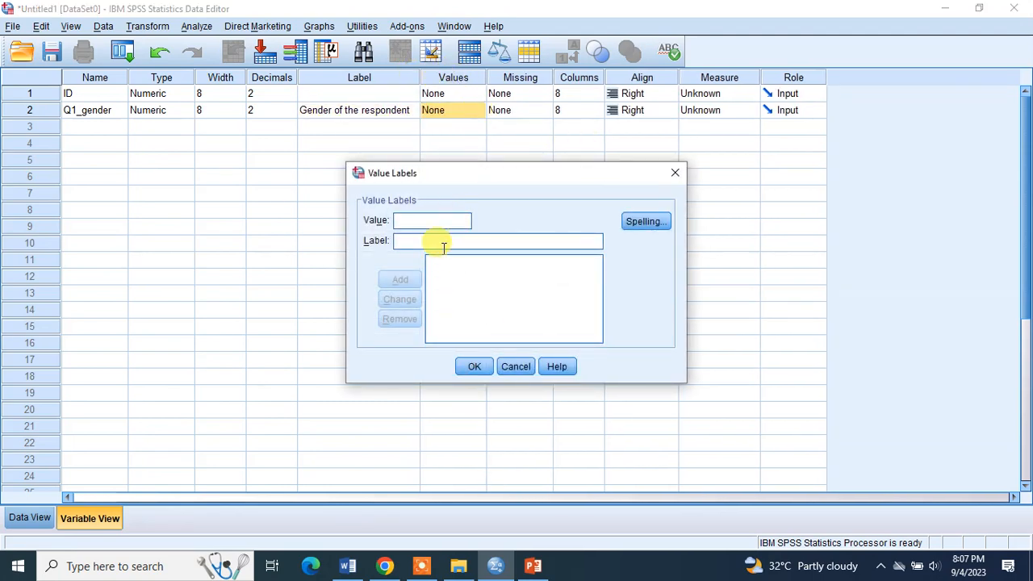
pyautogui.click(347, 566)
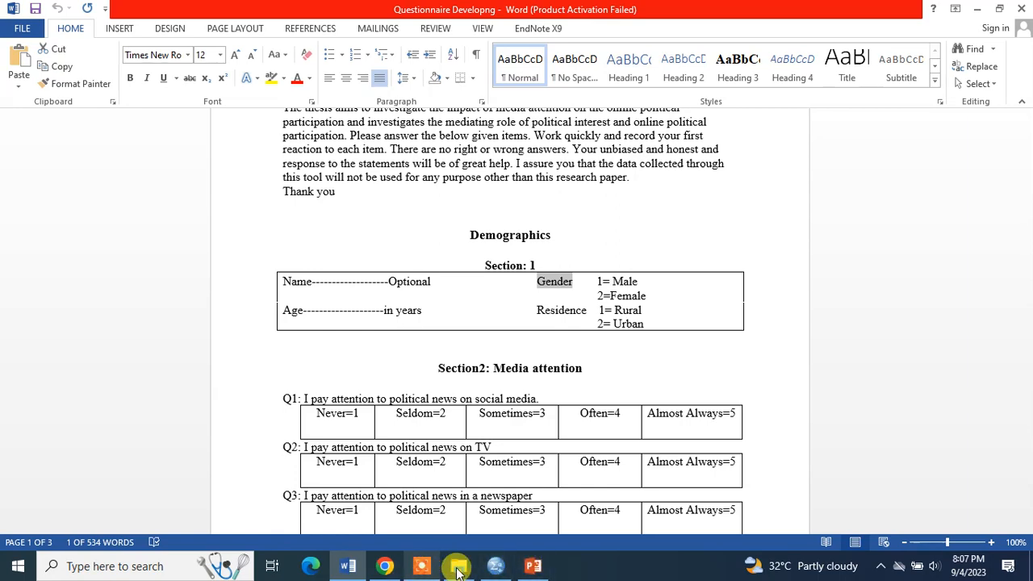
pyautogui.click(496, 566)
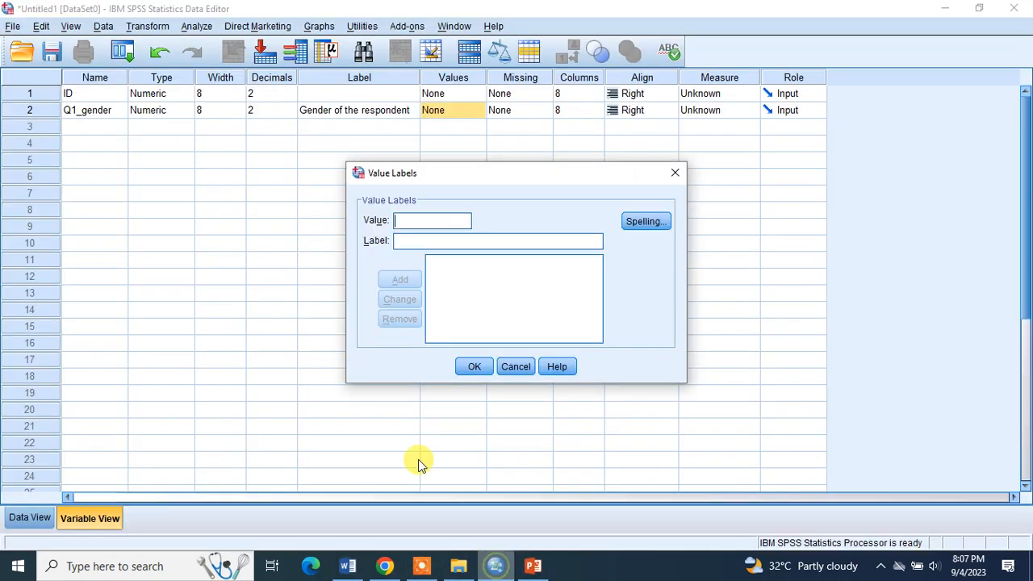
pyautogui.write('1')
pyautogui.click(421, 240)
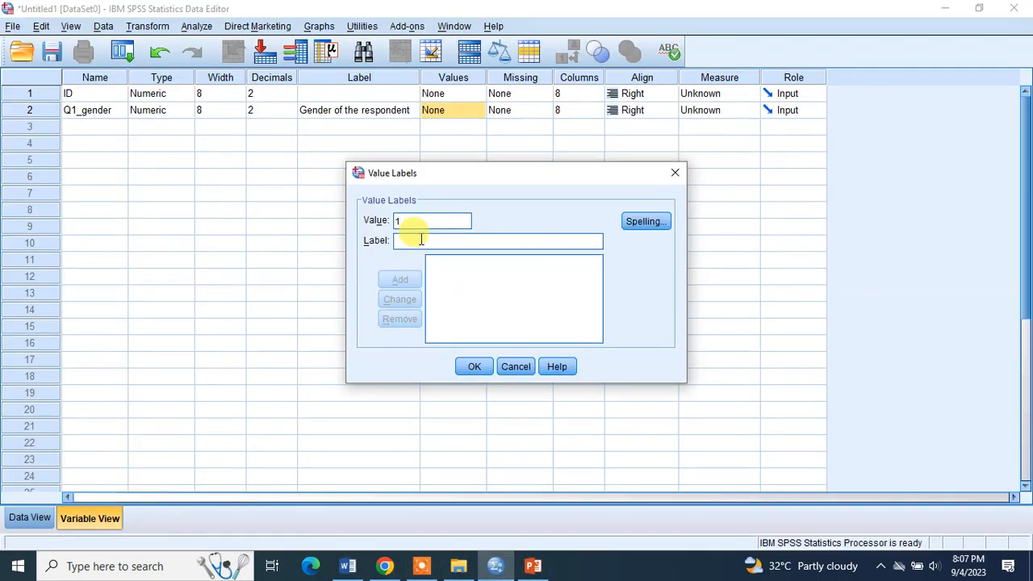
pyautogui.write('Mlae')
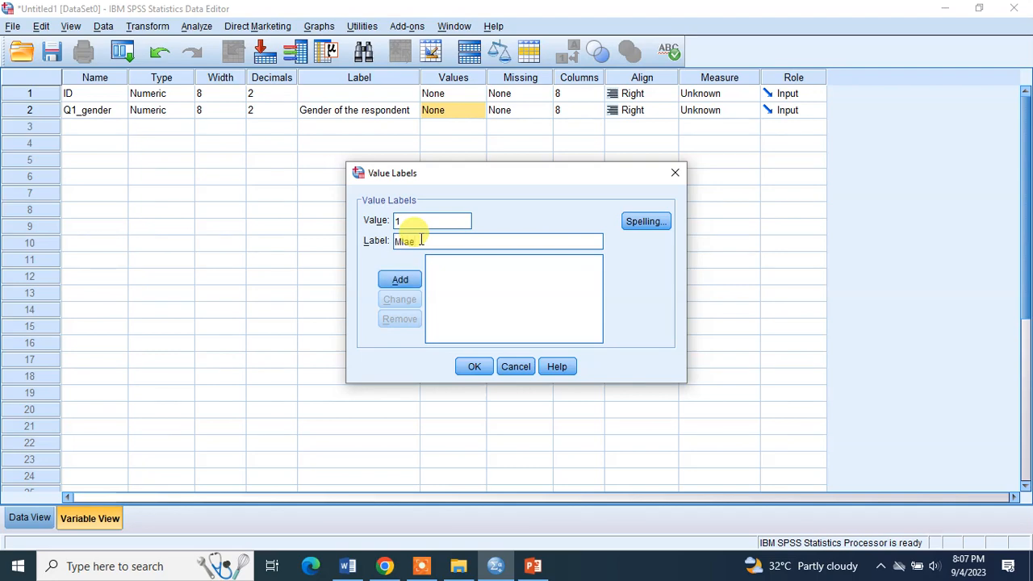
pyautogui.press('BackSpace')
pyautogui.press('BackSpace')
pyautogui.press('BackSpace')
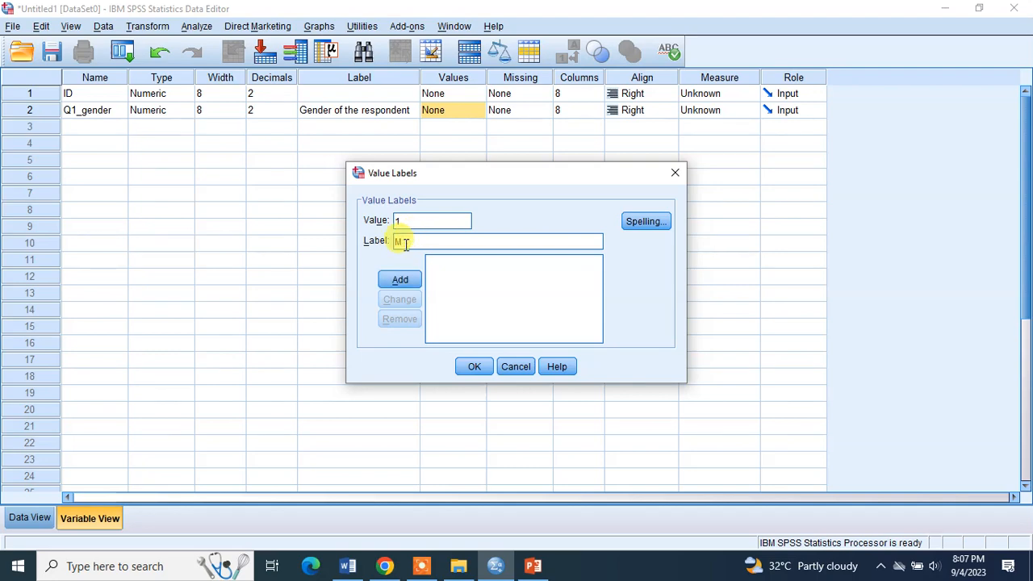
pyautogui.write('ale')
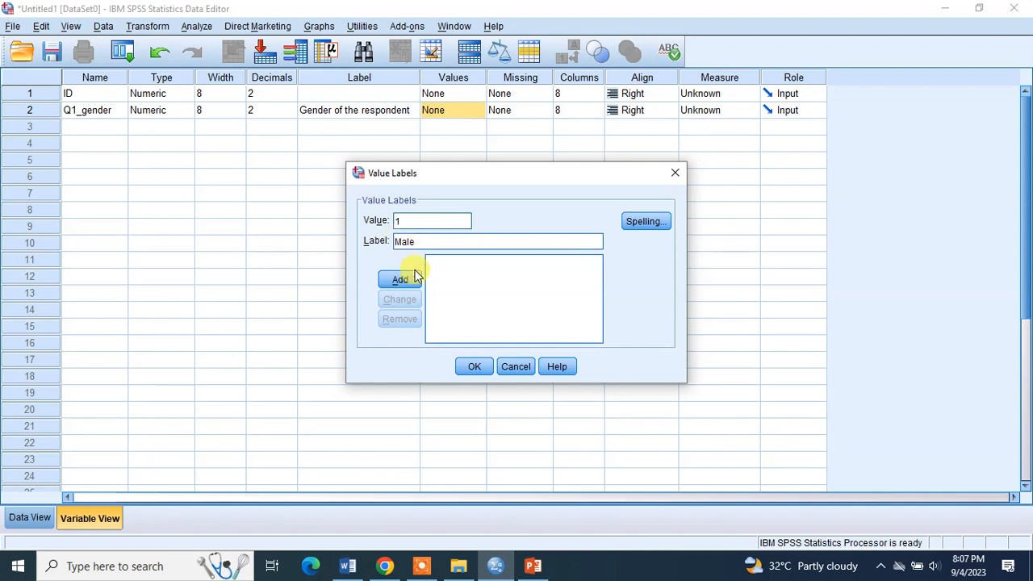
pyautogui.click(412, 279)
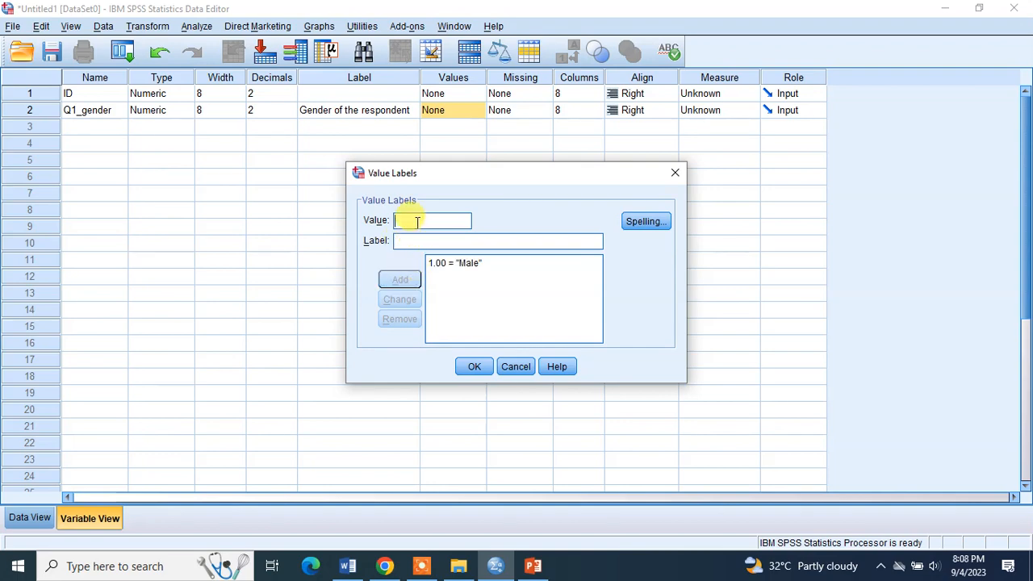
# Add the value label 2 = Female to Q1_gender, apply it, and review the variable's value labels.
pyautogui.write('2')
pyautogui.click(425, 239)
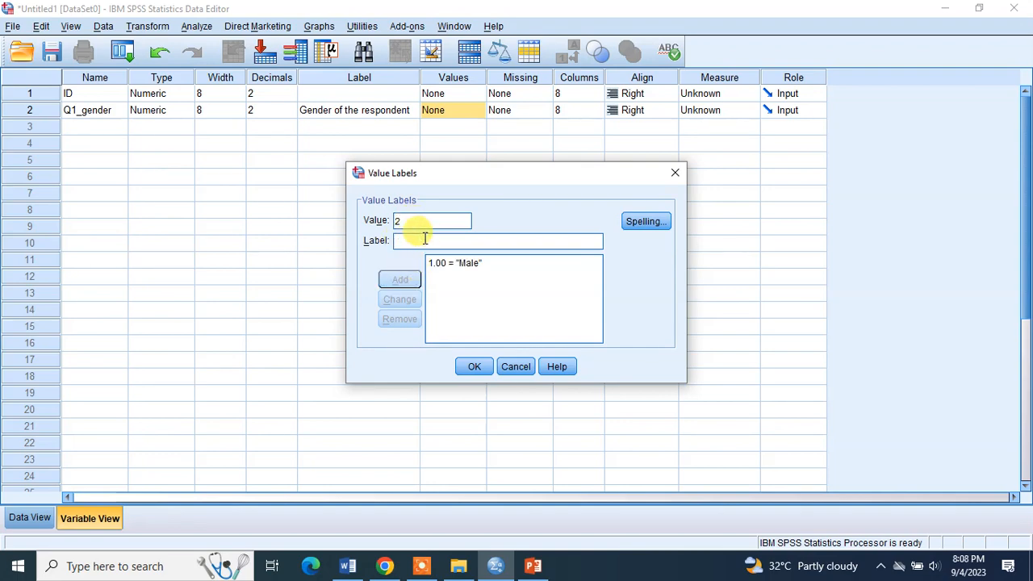
pyautogui.write('Female')
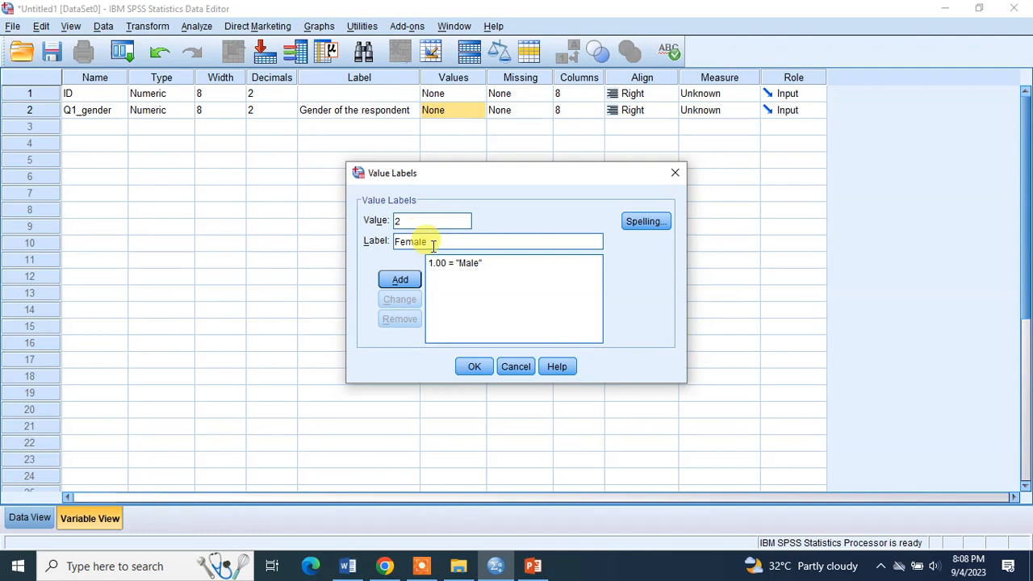
pyautogui.click(398, 280)
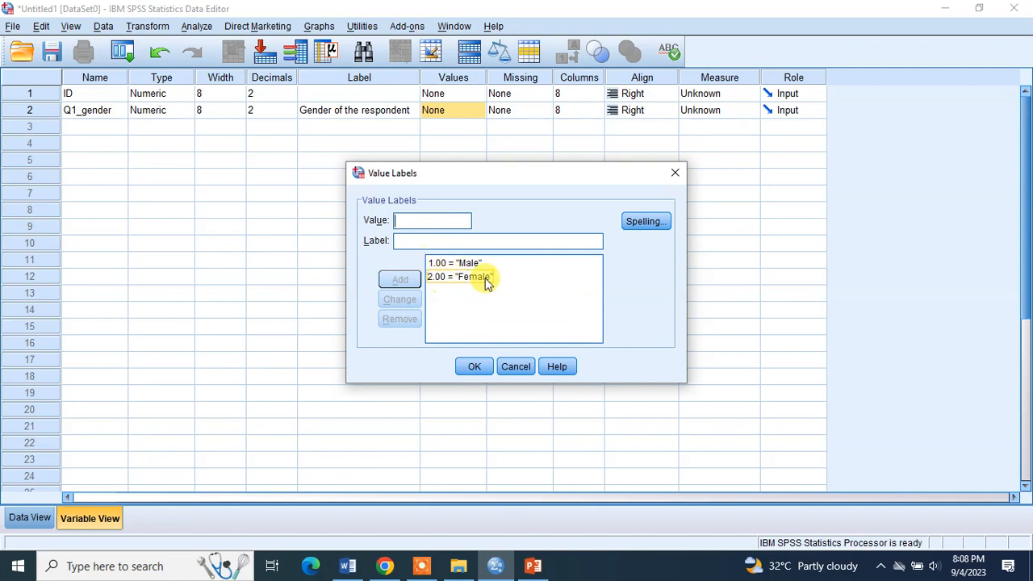
pyautogui.click(474, 367)
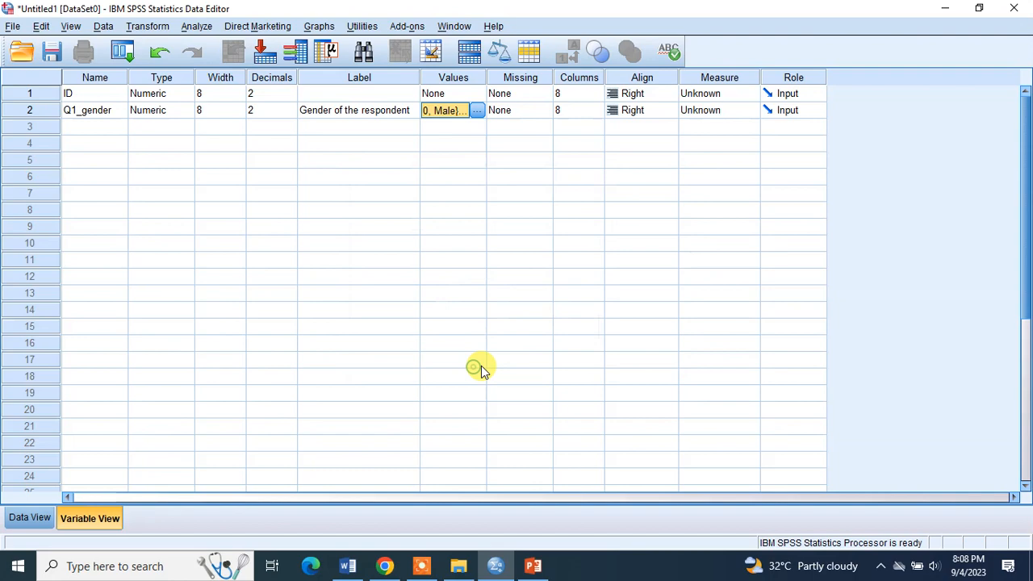
pyautogui.click(478, 111)
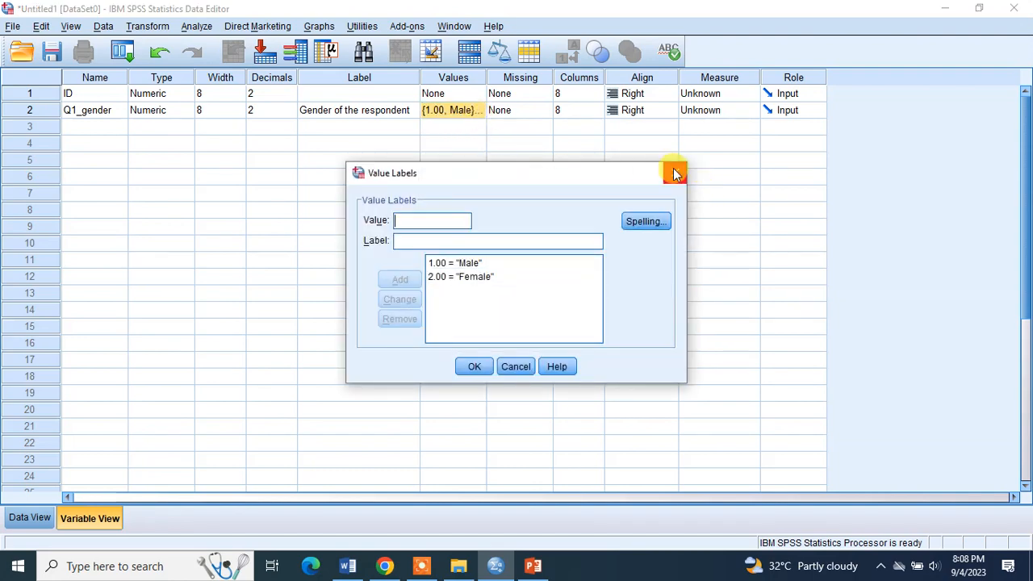
pyautogui.click(673, 169)
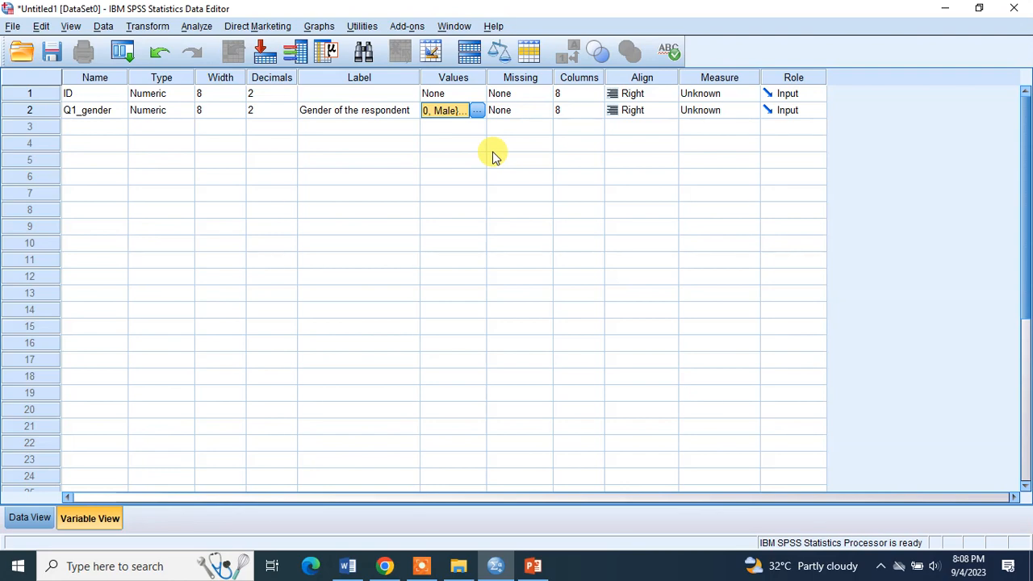
# Set the measurement level of Q1_gender to Nominal.
pyautogui.click(116, 109)
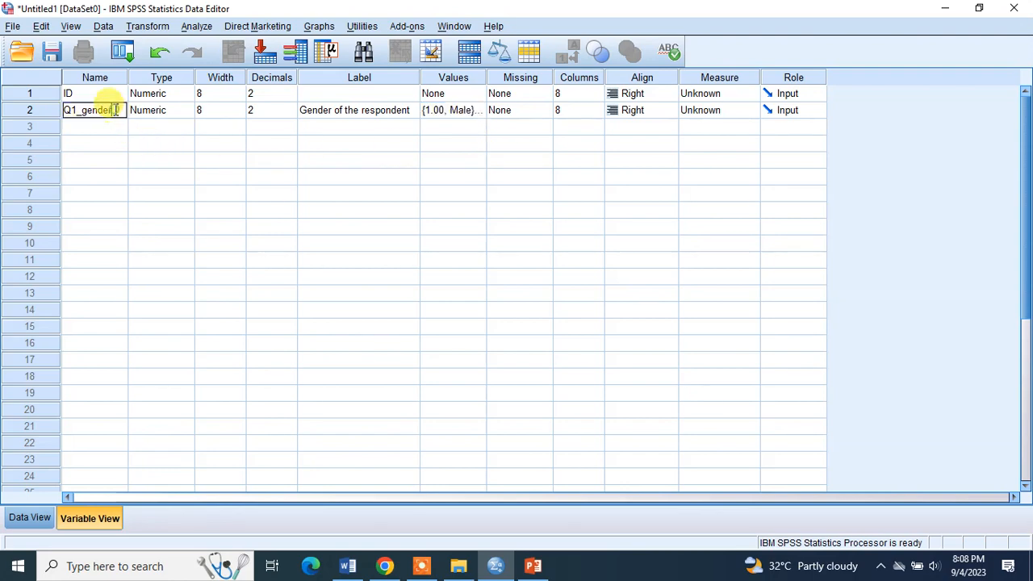
pyautogui.click(739, 113)
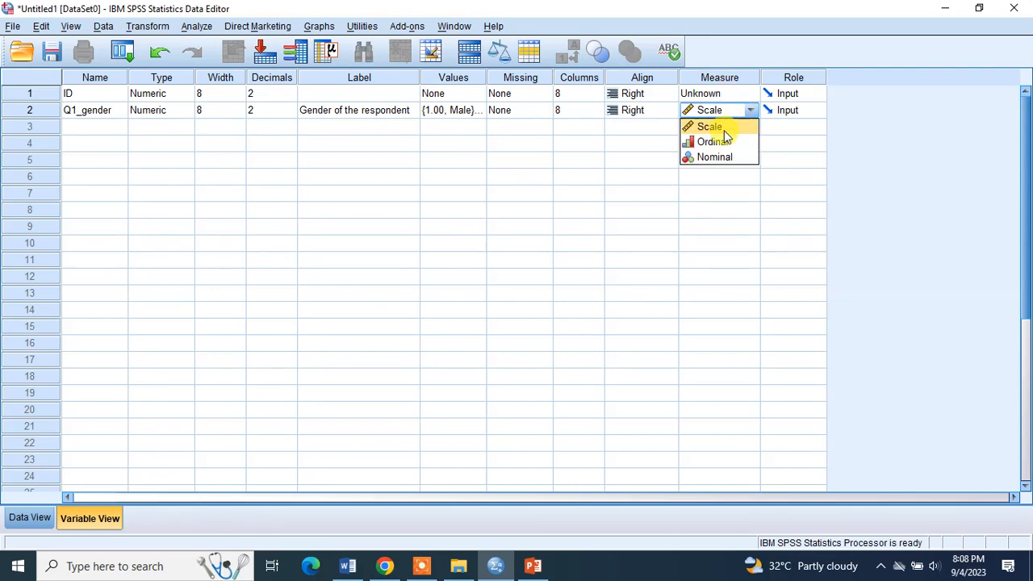
pyautogui.click(718, 158)
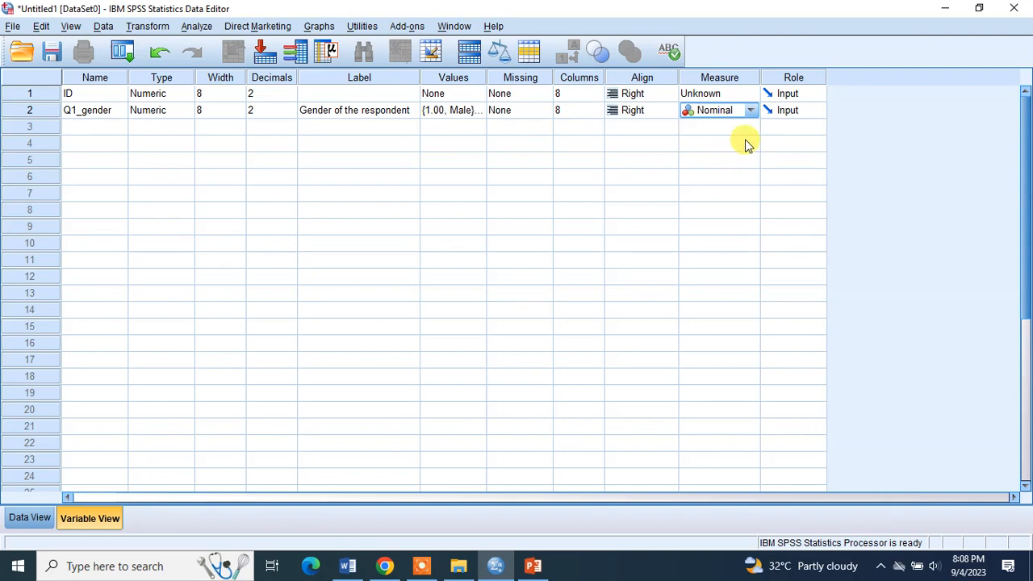
pyautogui.click(78, 133)
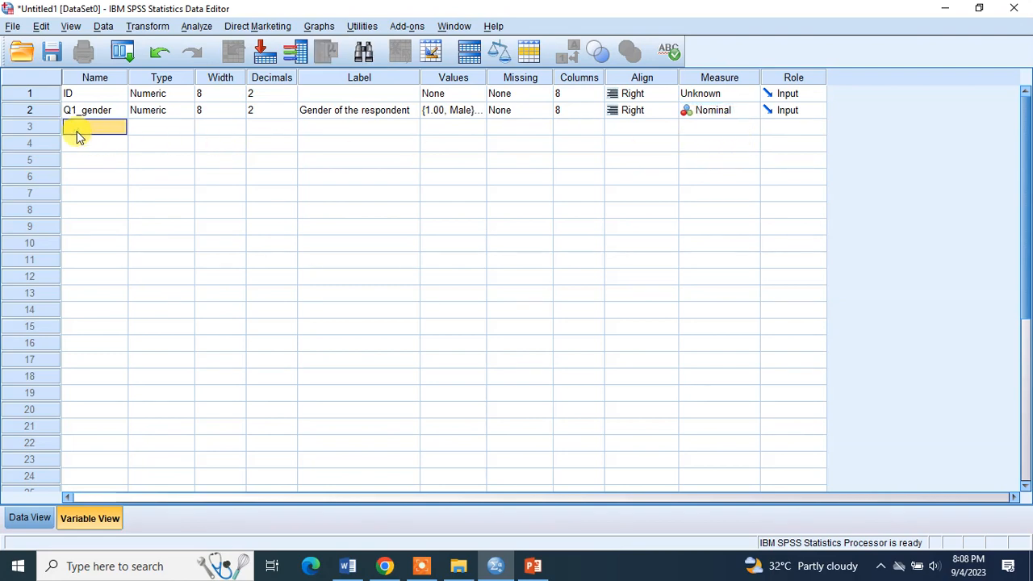
pyautogui.write('Q2_')
pyautogui.press('BackSpace')
pyautogui.write('age')
pyautogui.press('Return')
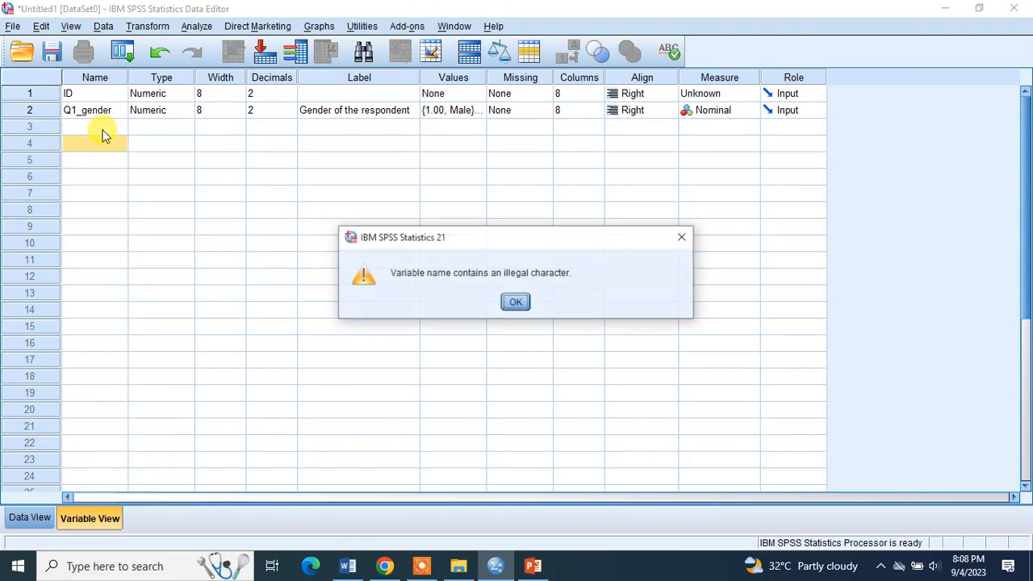
pyautogui.click(518, 302)
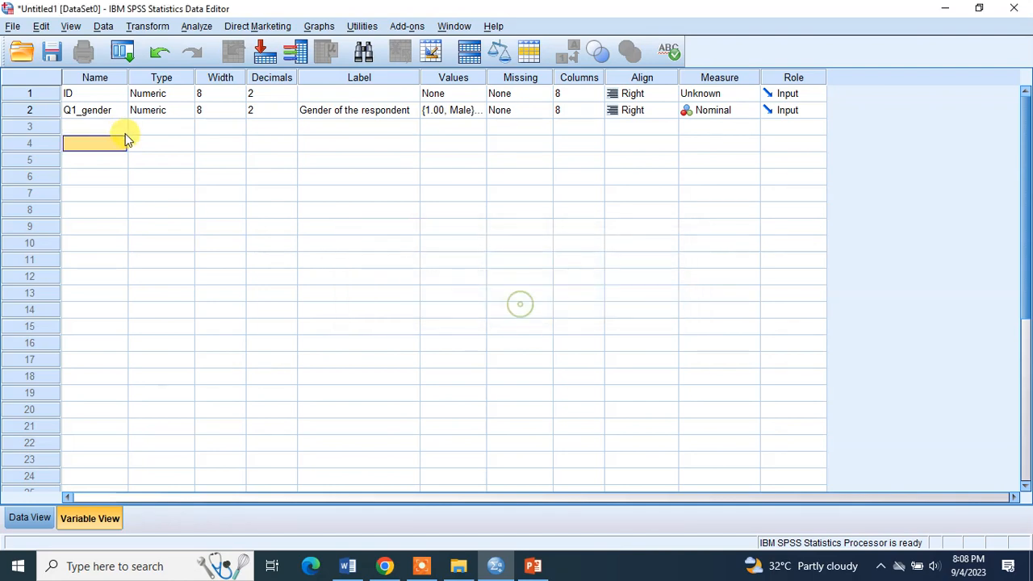
# Define the third variable with the name Q2_age, the label "age in years" and the Scale measurement level.
pyautogui.click(106, 129)
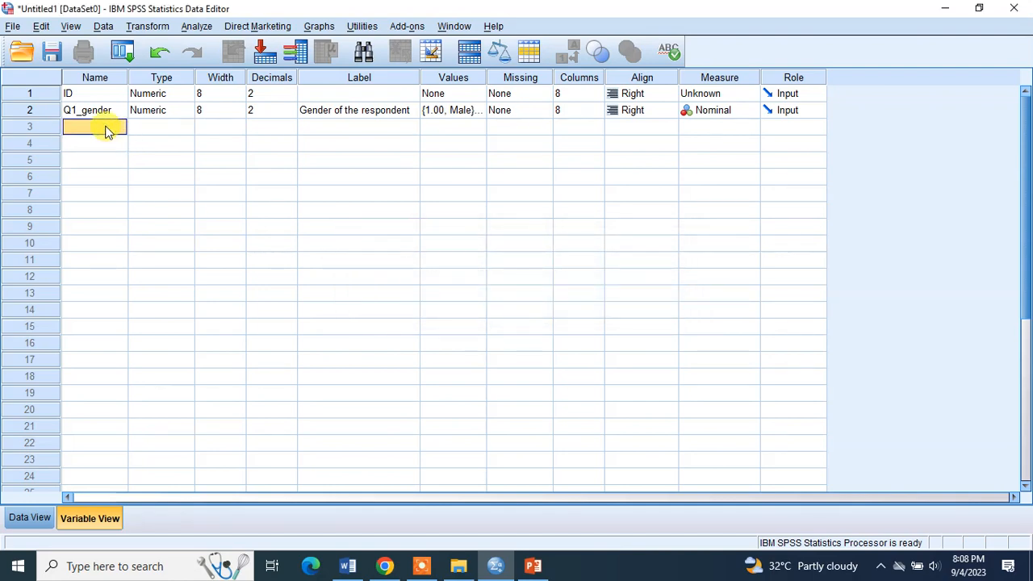
pyautogui.write('Q2')
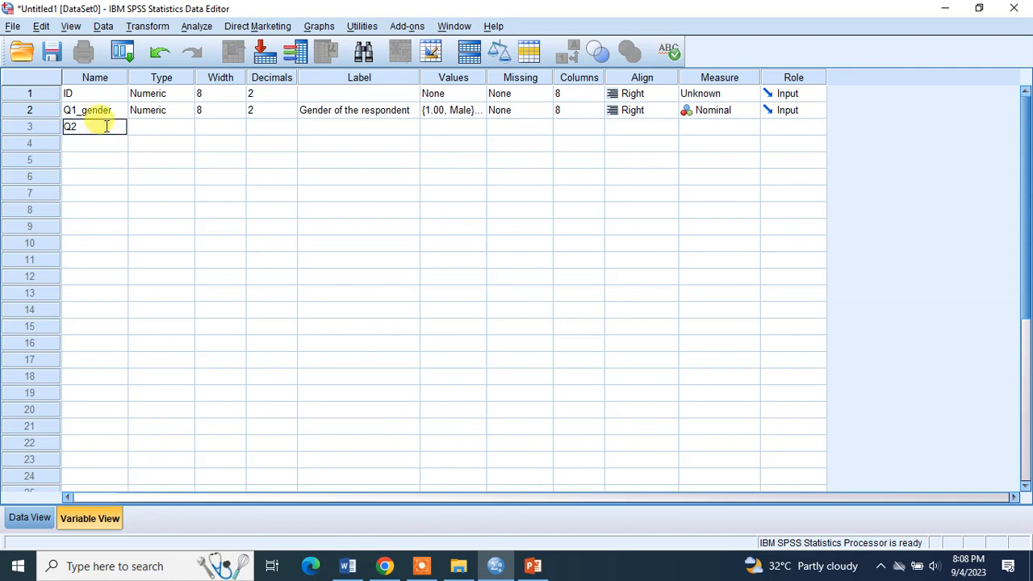
pyautogui.write('_age')
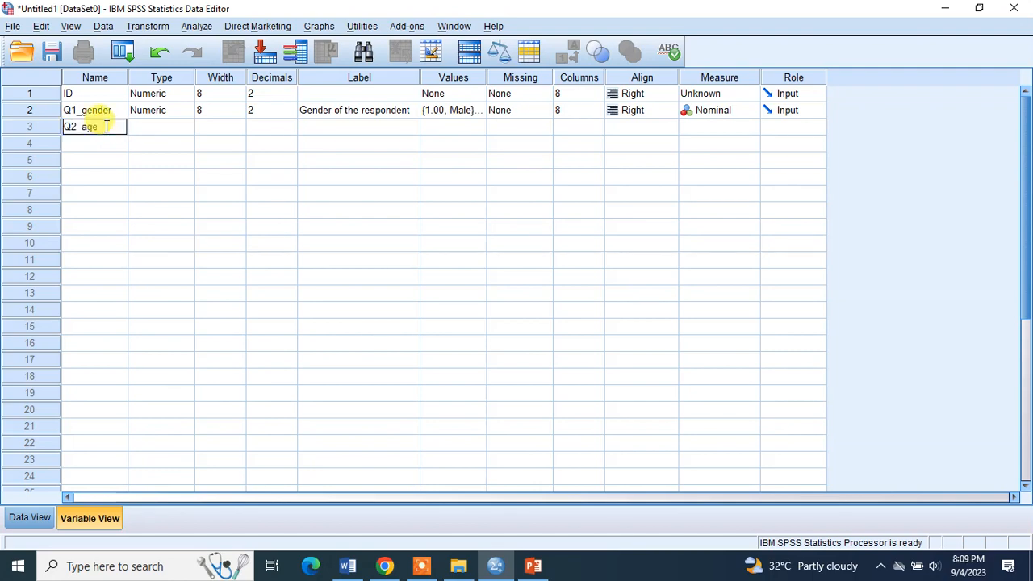
pyautogui.click(368, 129)
pyautogui.write('a')
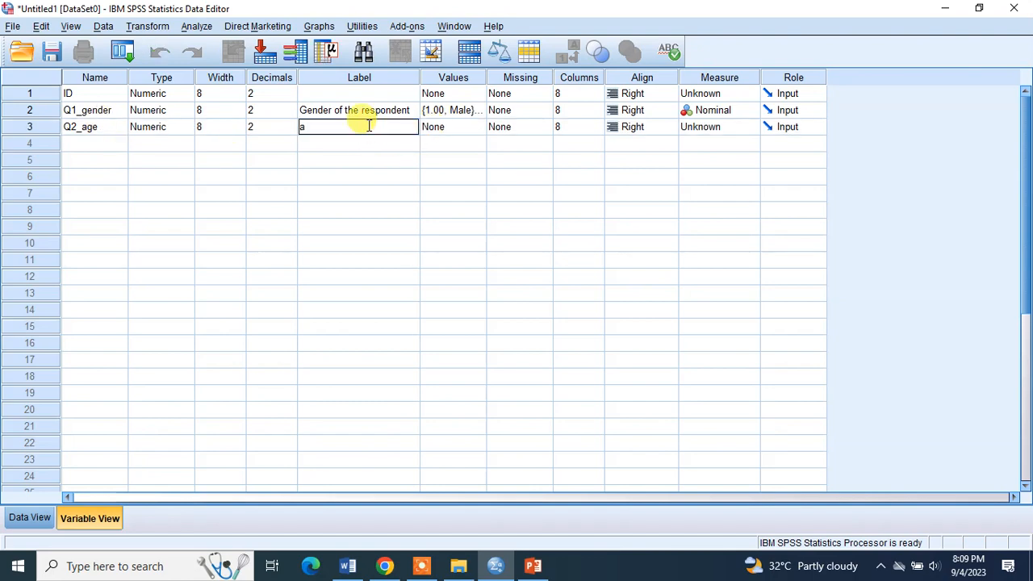
pyautogui.write('ge in years')
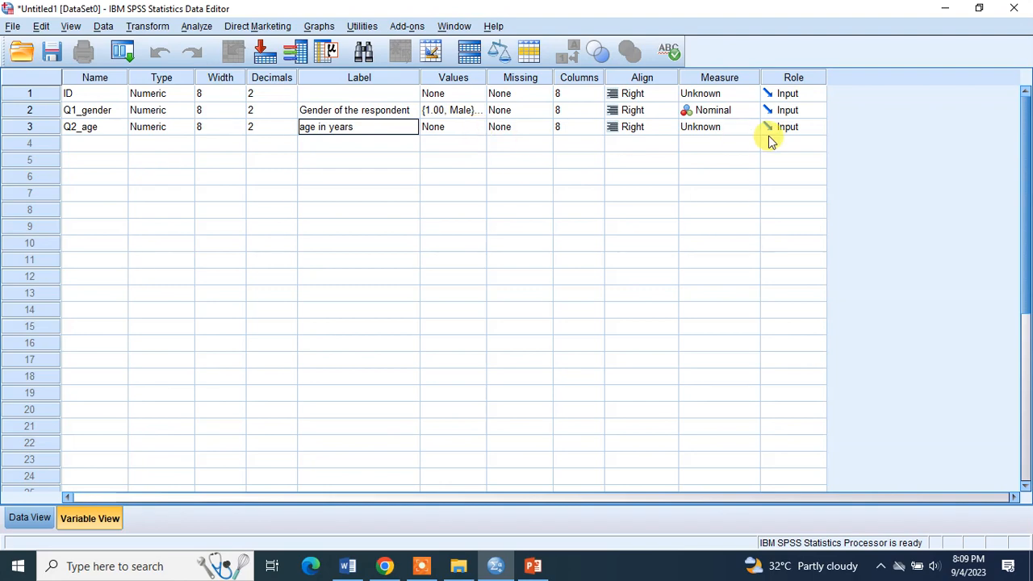
pyautogui.click(744, 129)
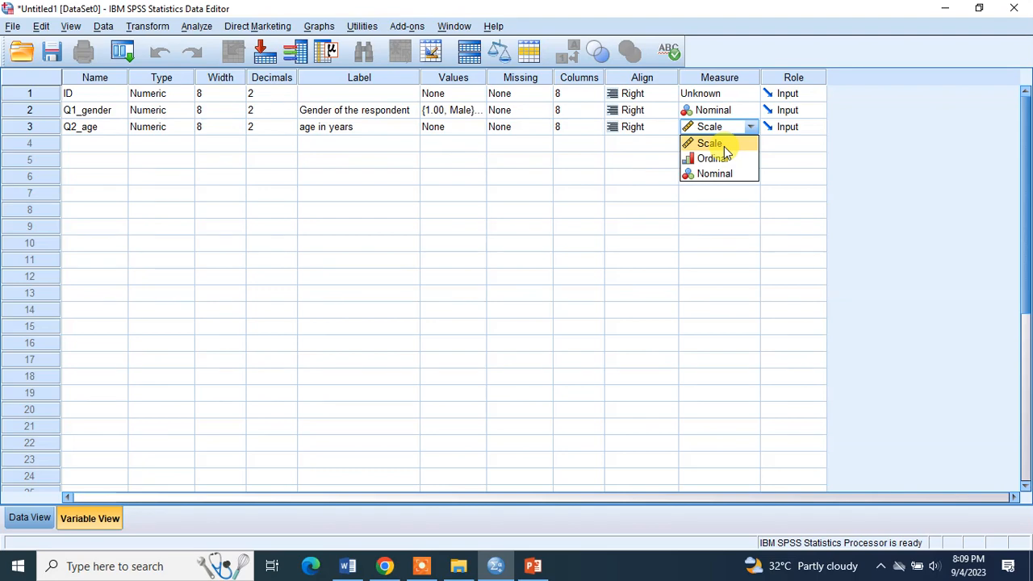
pyautogui.click(724, 144)
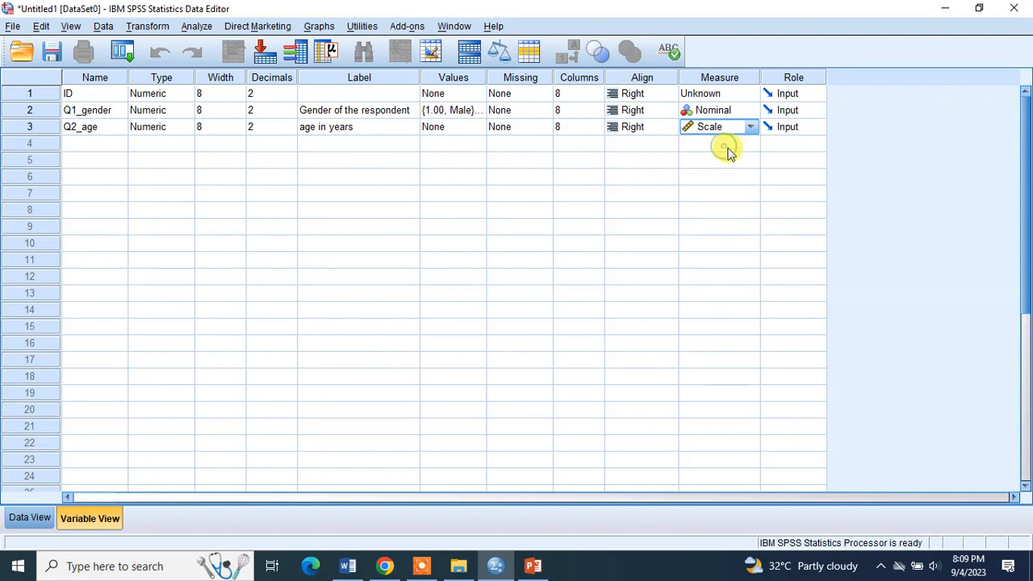
# Define the fourth variable with the name Q3_background and the label "background of the respondent".
pyautogui.click(107, 143)
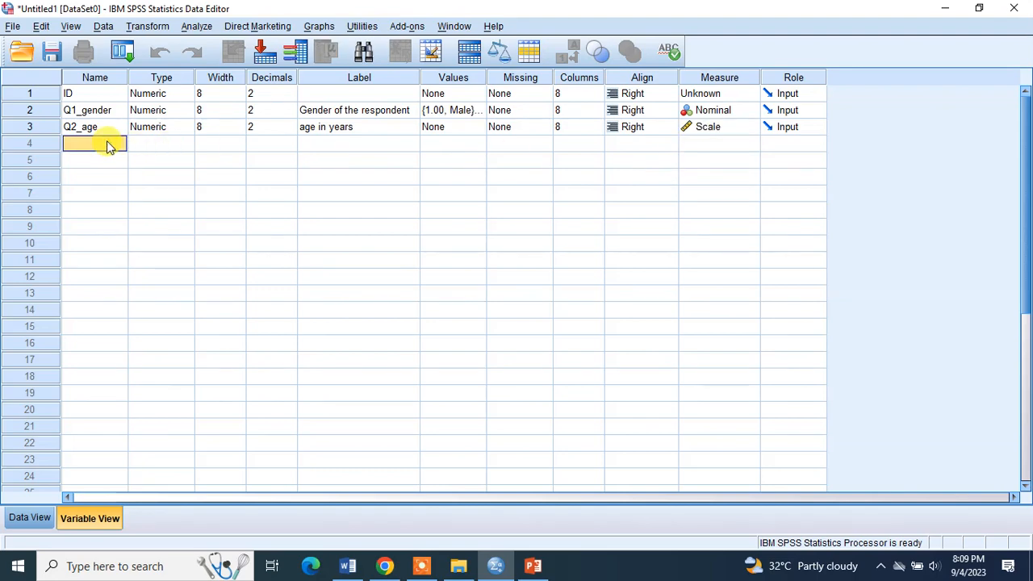
pyautogui.write('Q3')
pyautogui.write('_background')
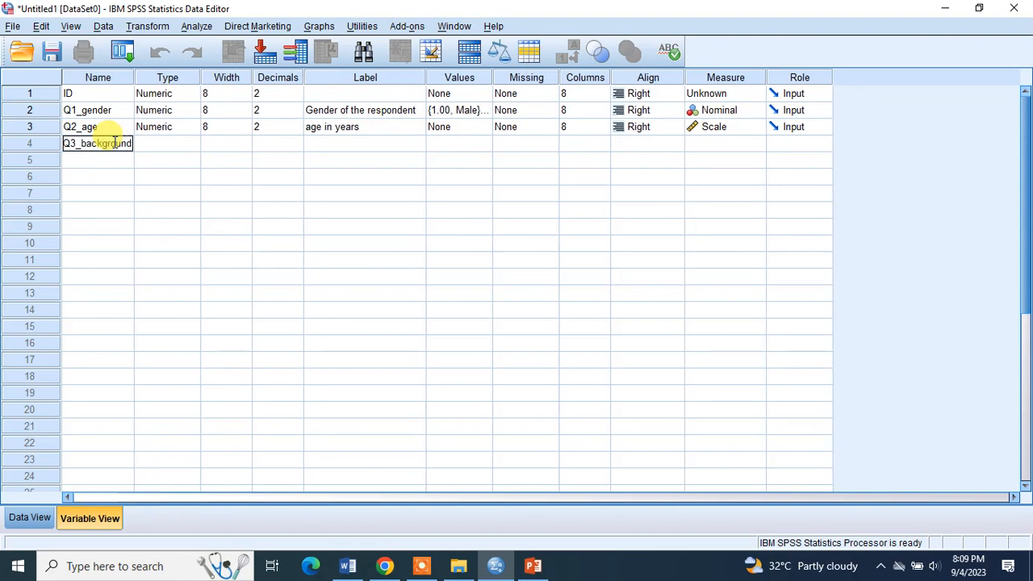
pyautogui.click(335, 146)
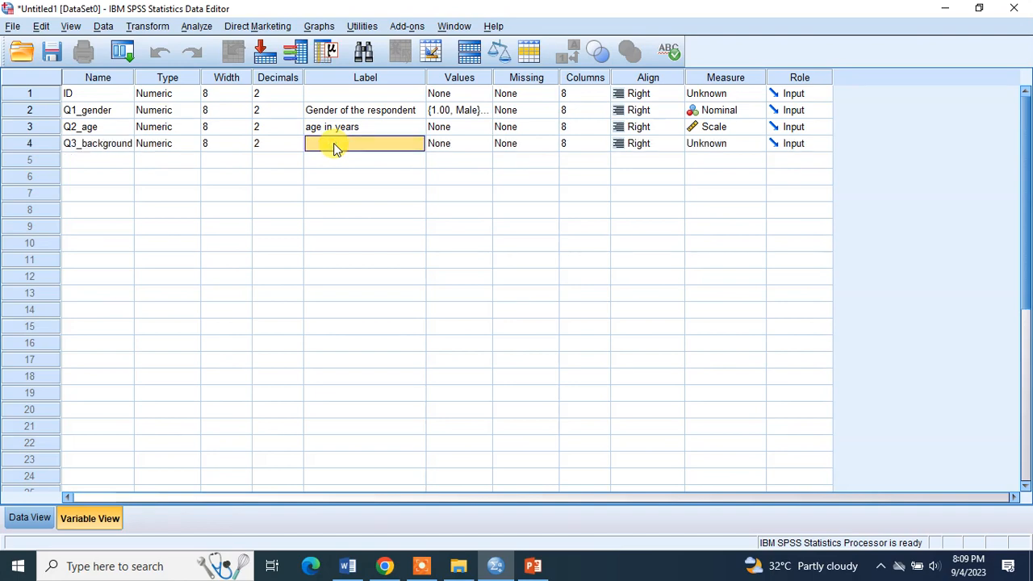
pyautogui.click(335, 147)
pyautogui.write('back')
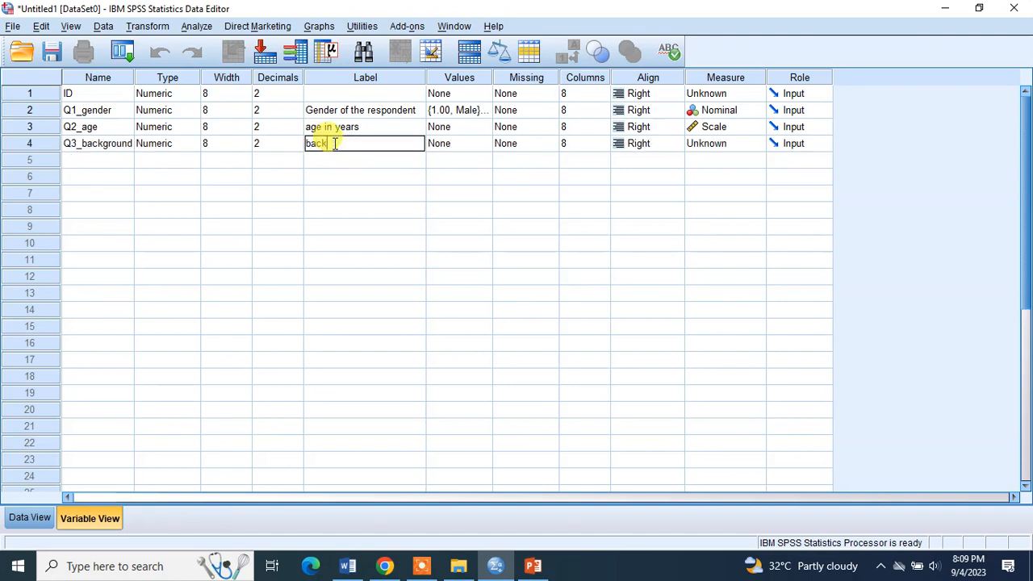
pyautogui.write('ground of the respdent')
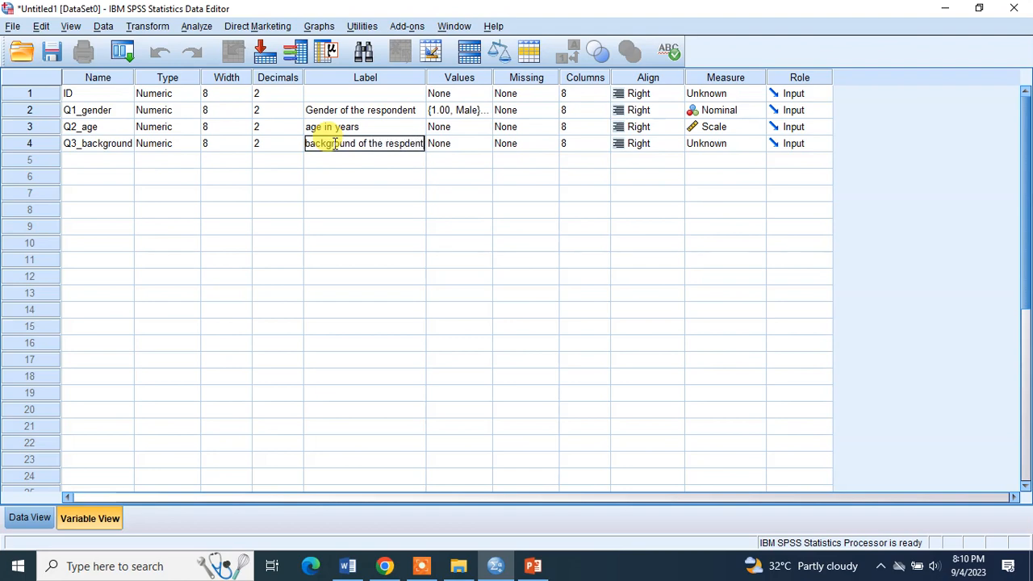
pyautogui.click(403, 145)
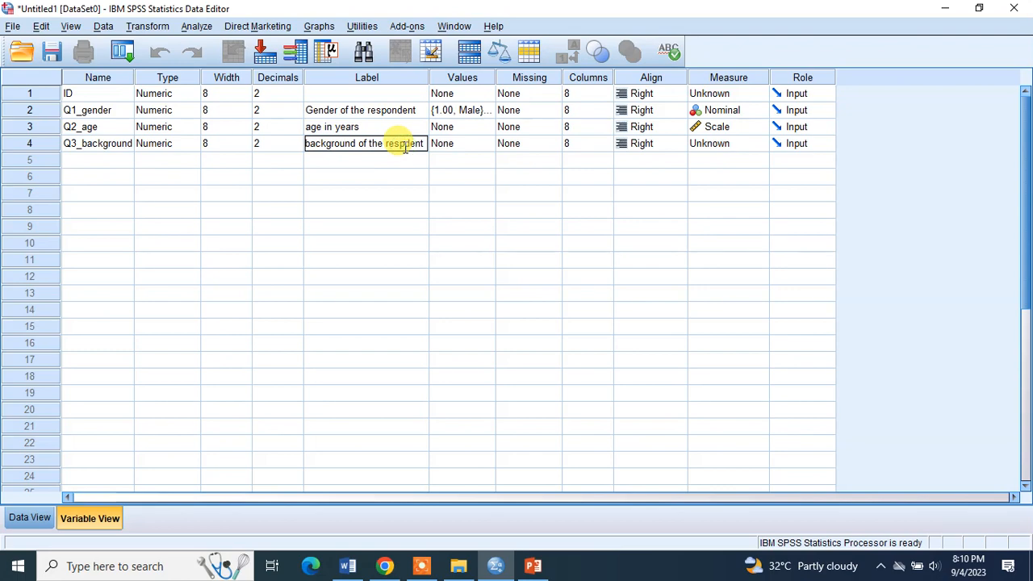
pyautogui.write('on')
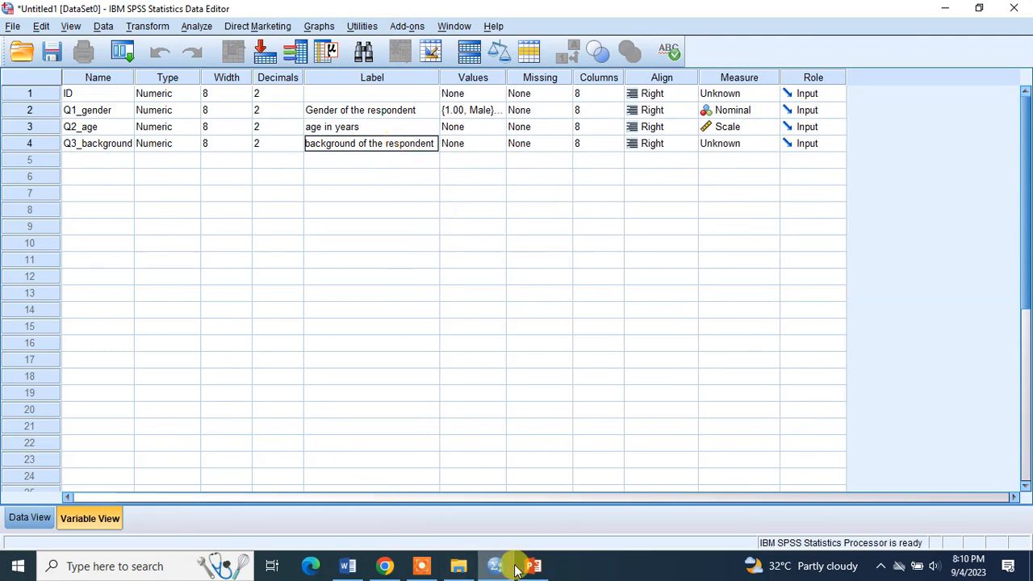
# Check the Residence codes in the Word questionnaire and add the value labels 1 = rural and 2 = urban to Q3_background in SPSS.
pyautogui.click(348, 566)
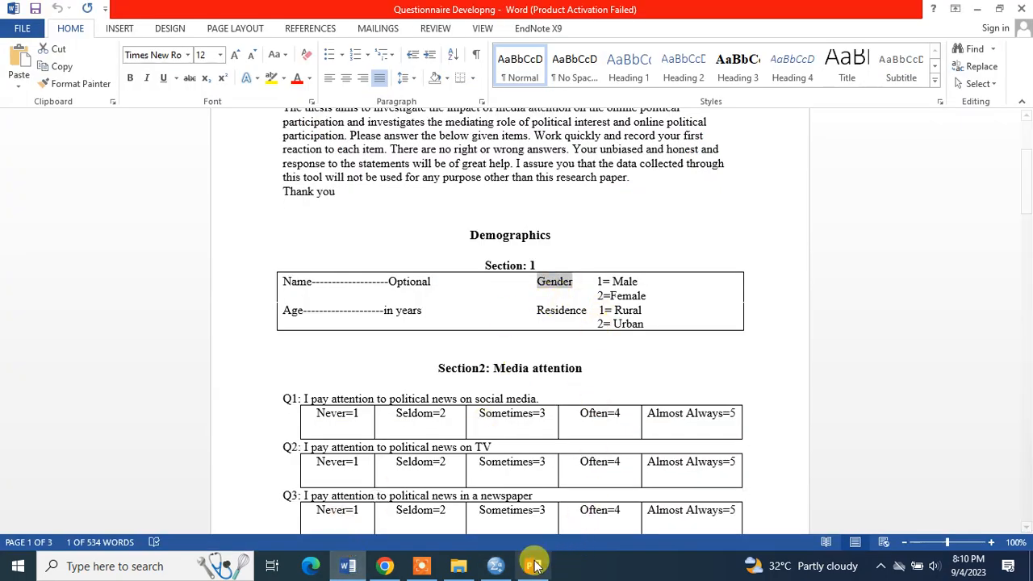
pyautogui.click(497, 567)
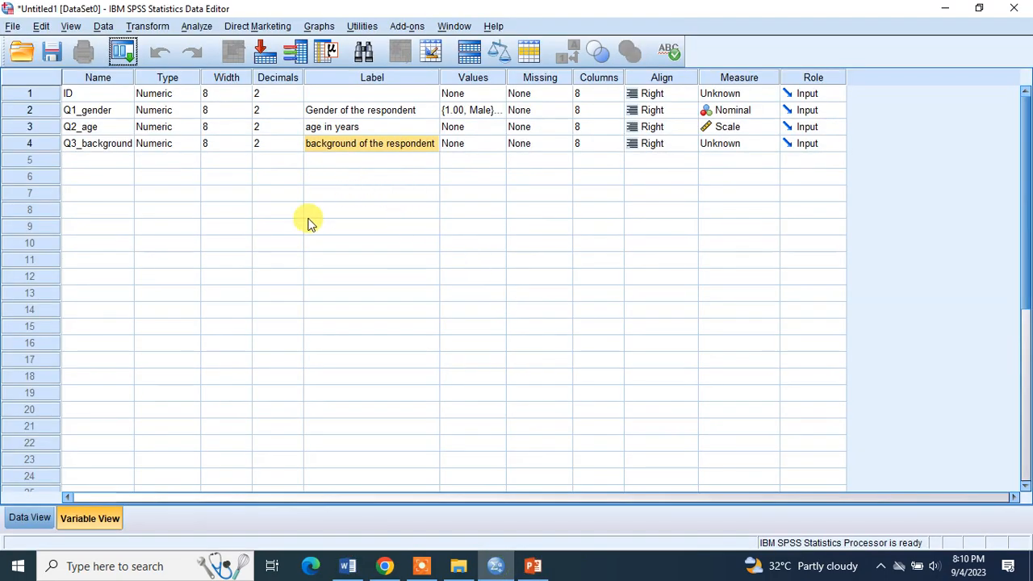
pyautogui.click(496, 143)
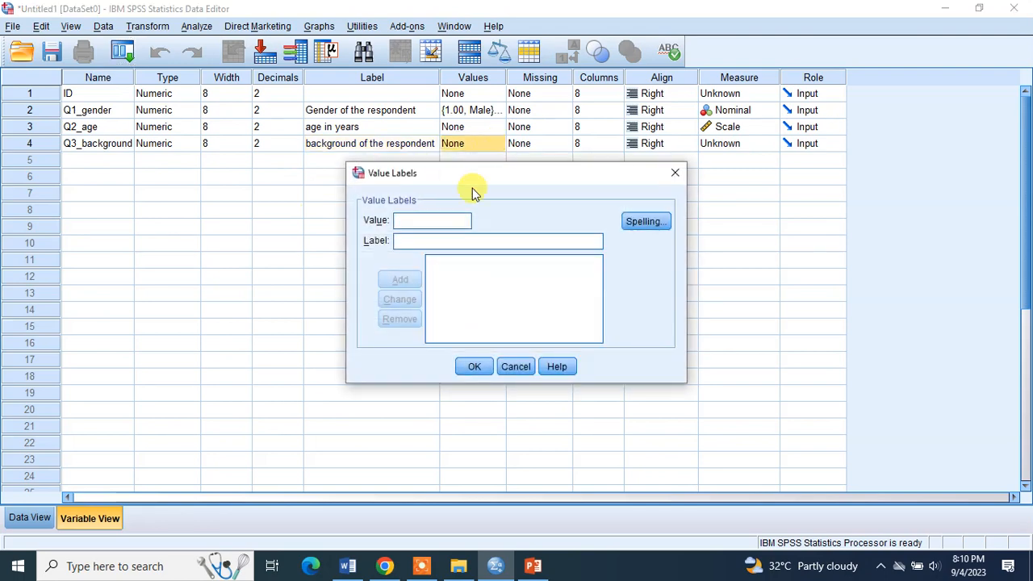
pyautogui.click(422, 220)
pyautogui.write('1')
pyautogui.click(420, 240)
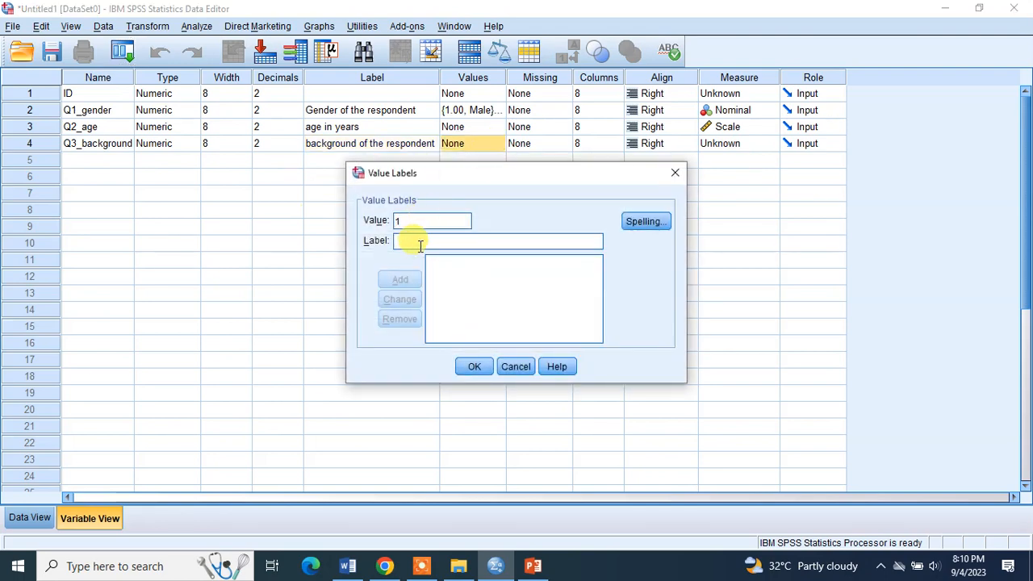
pyautogui.write('rural')
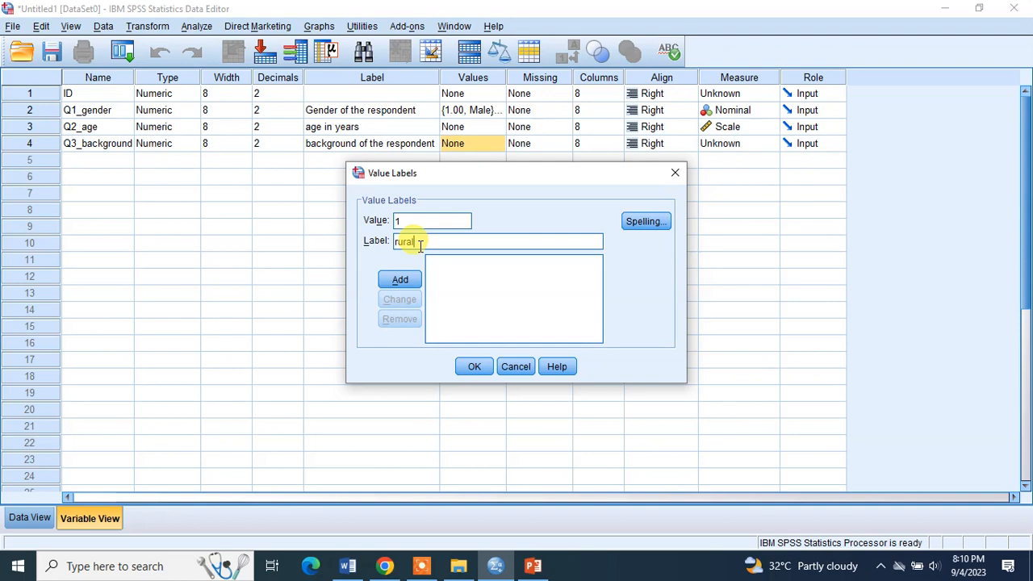
pyautogui.click(401, 284)
pyautogui.click(413, 242)
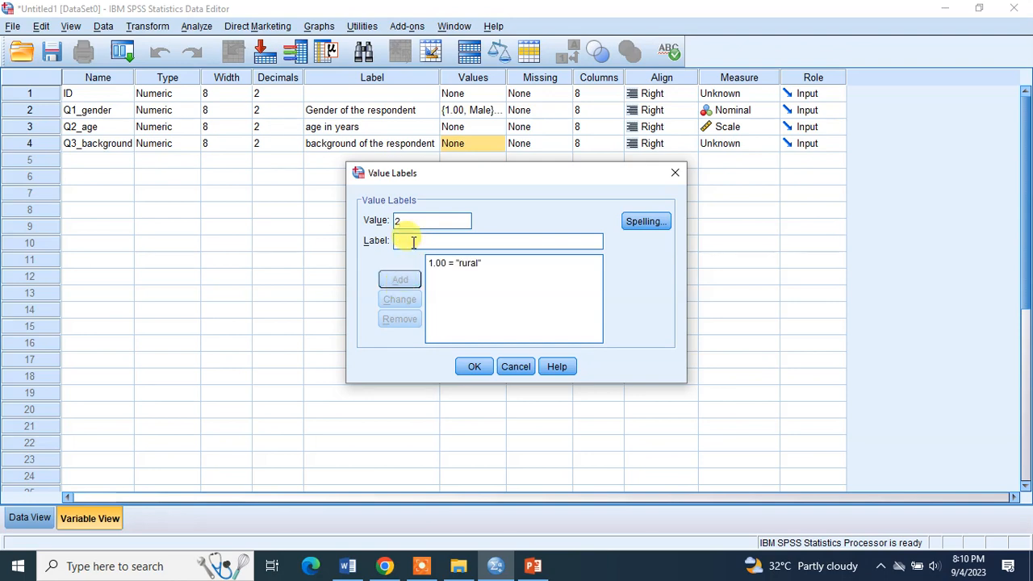
pyautogui.write('urban')
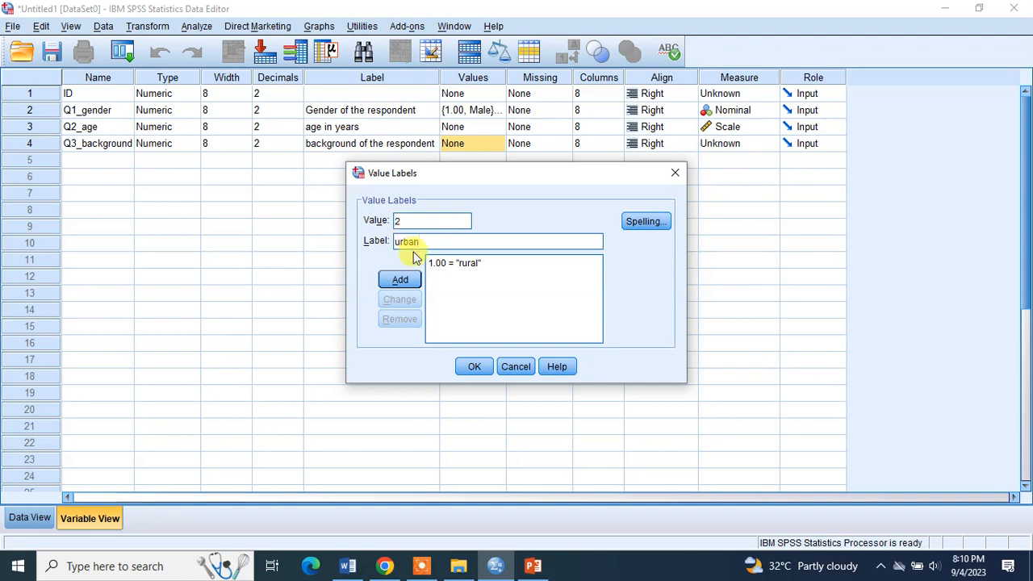
pyautogui.click(401, 279)
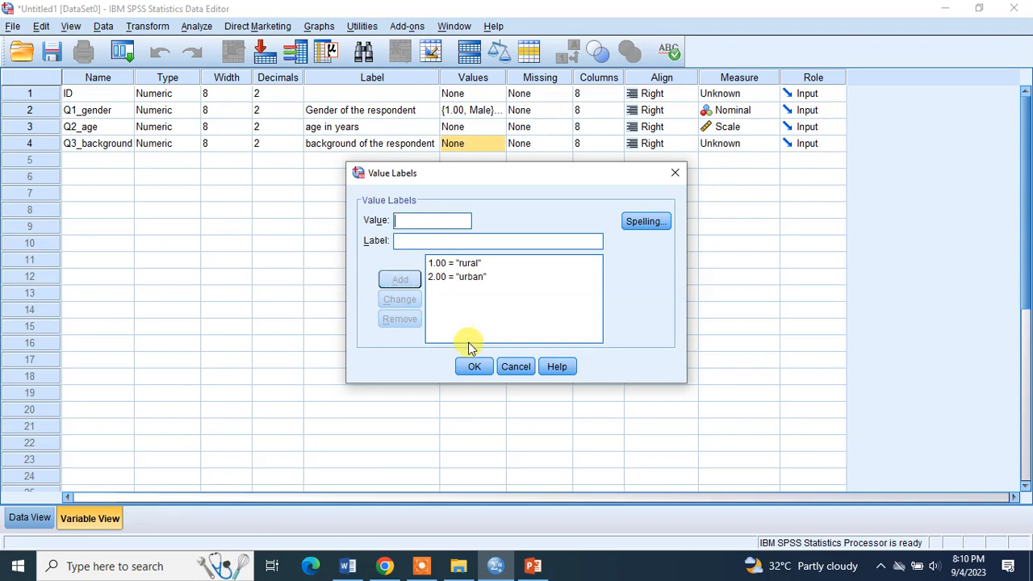
pyautogui.click(473, 367)
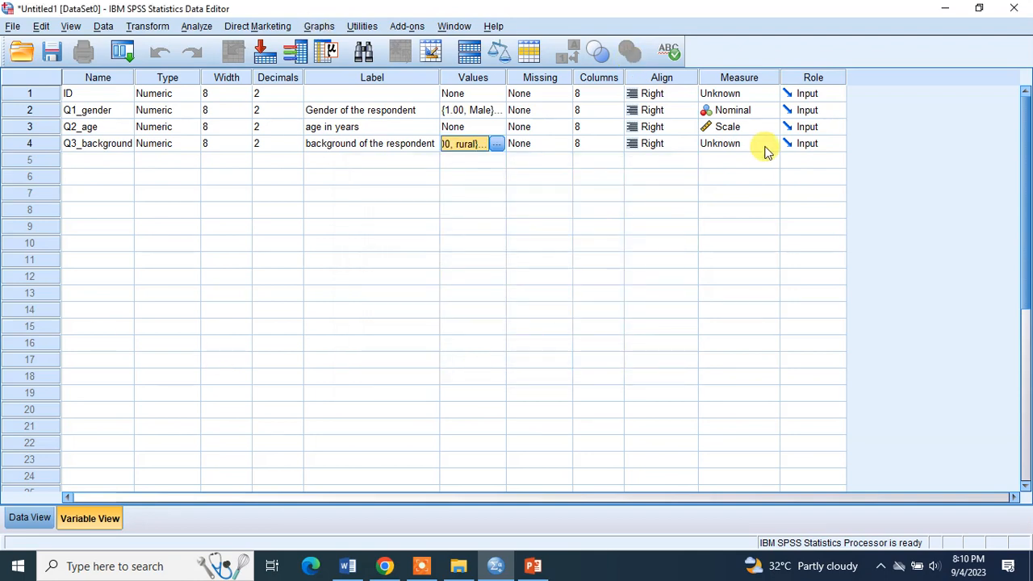
# Set the measurement level of Q3_background to Nominal.
pyautogui.click(767, 147)
pyautogui.click(736, 190)
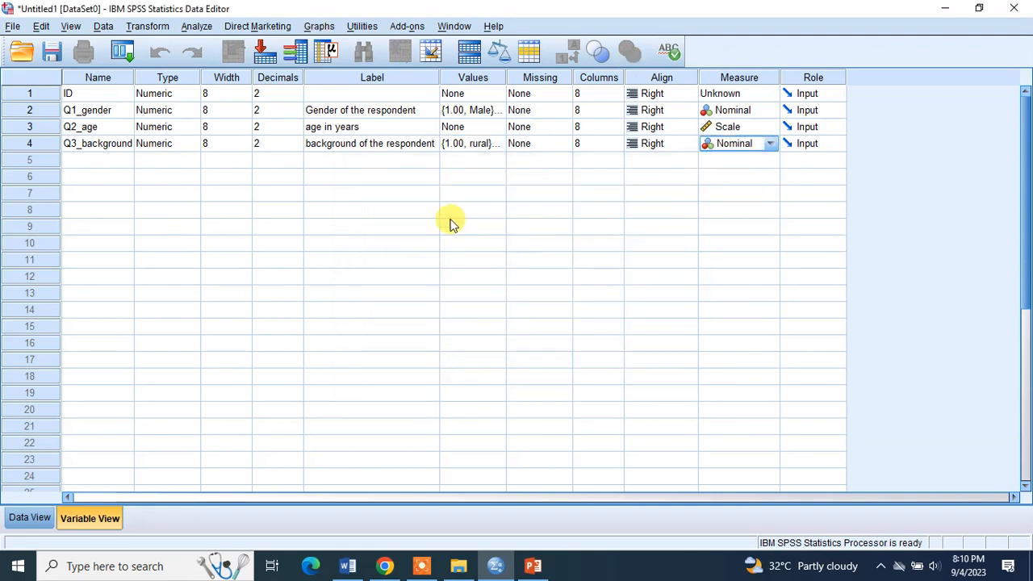
pyautogui.click(102, 166)
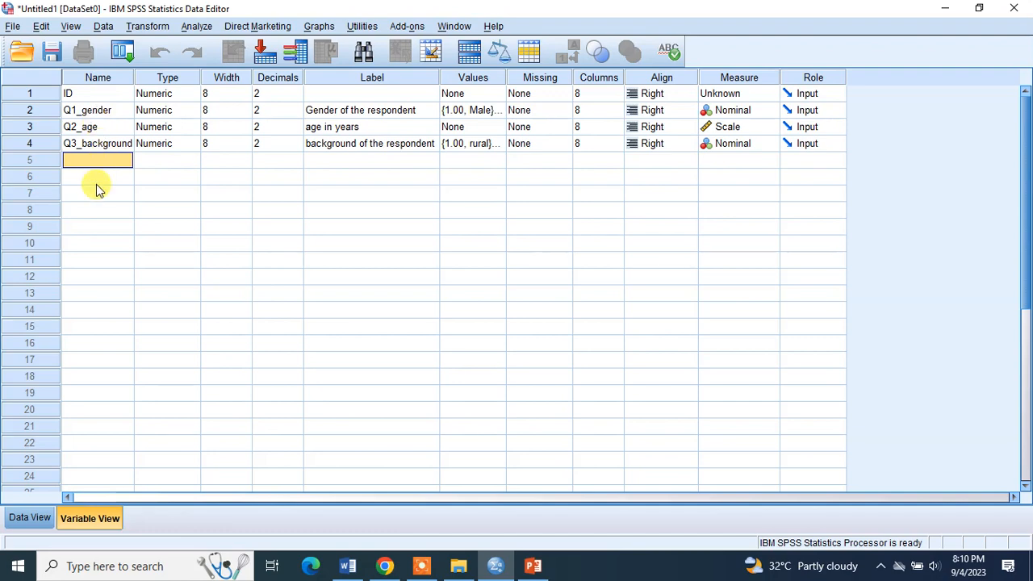
# Switch to the Word questionnaire and examine its sections and item numbering from Media attention through the offline political participation questions.
pyautogui.click(347, 565)
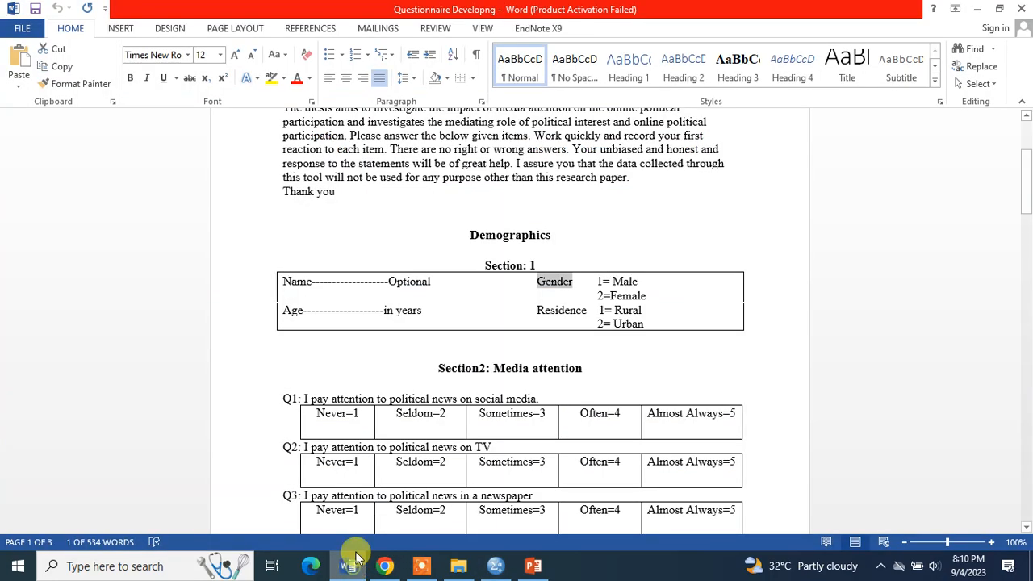
pyautogui.scroll(-1, 532, 426)
pyautogui.scroll(-1, 532, 425)
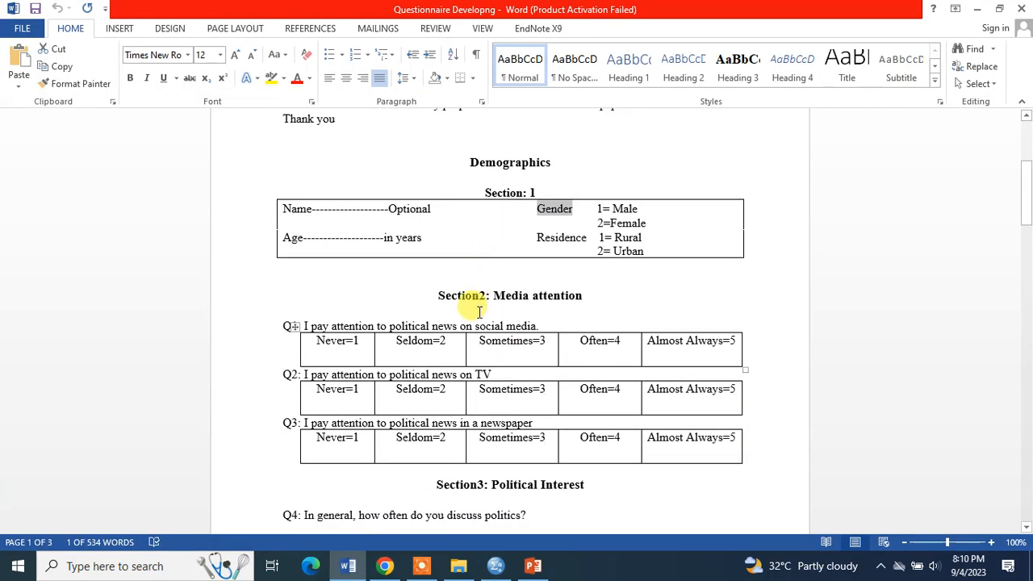
pyautogui.moveTo(495, 295); pyautogui.dragTo(579, 295)
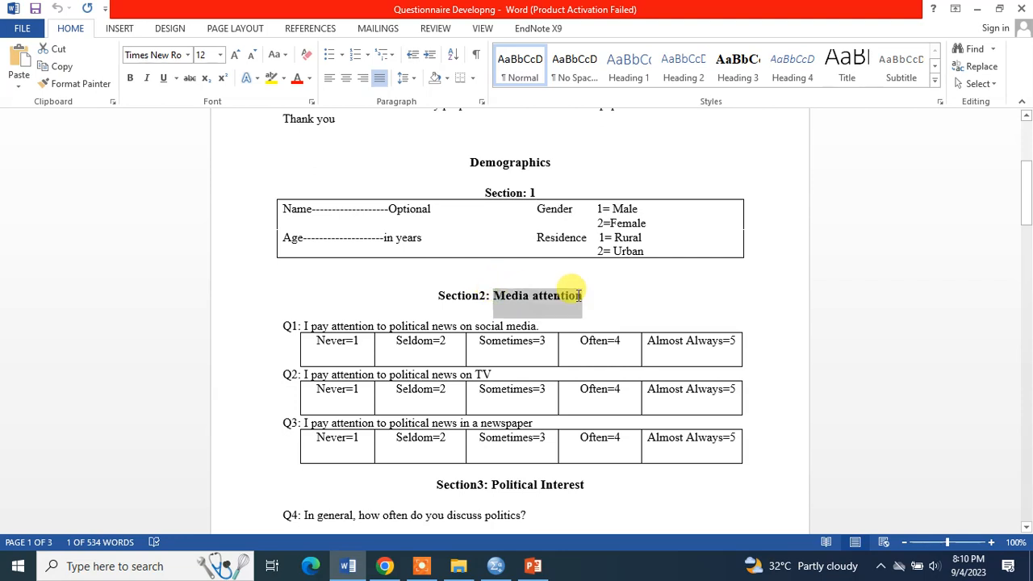
pyautogui.scroll(-1, 403, 297)
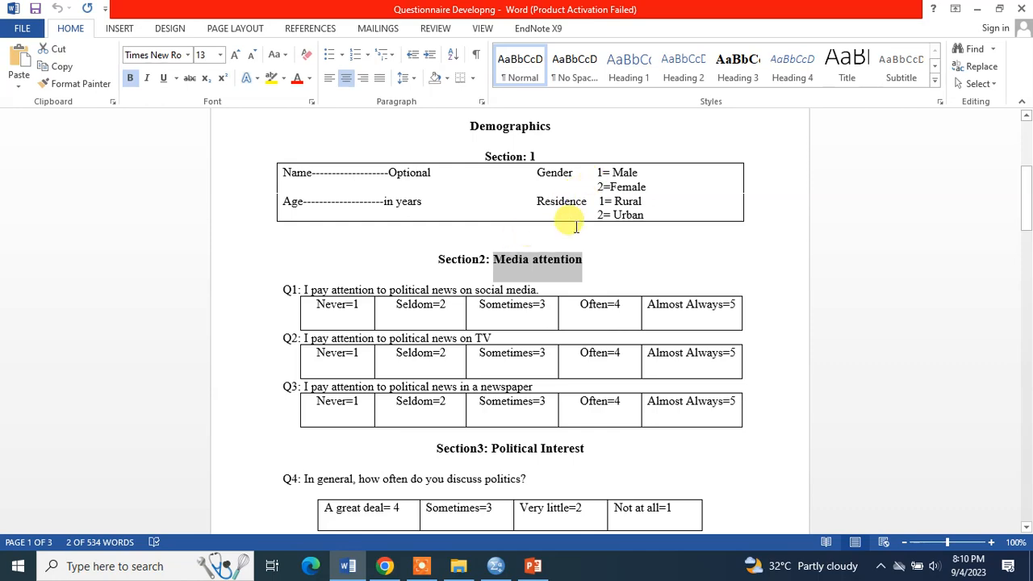
pyautogui.scroll(-15, 576, 228)
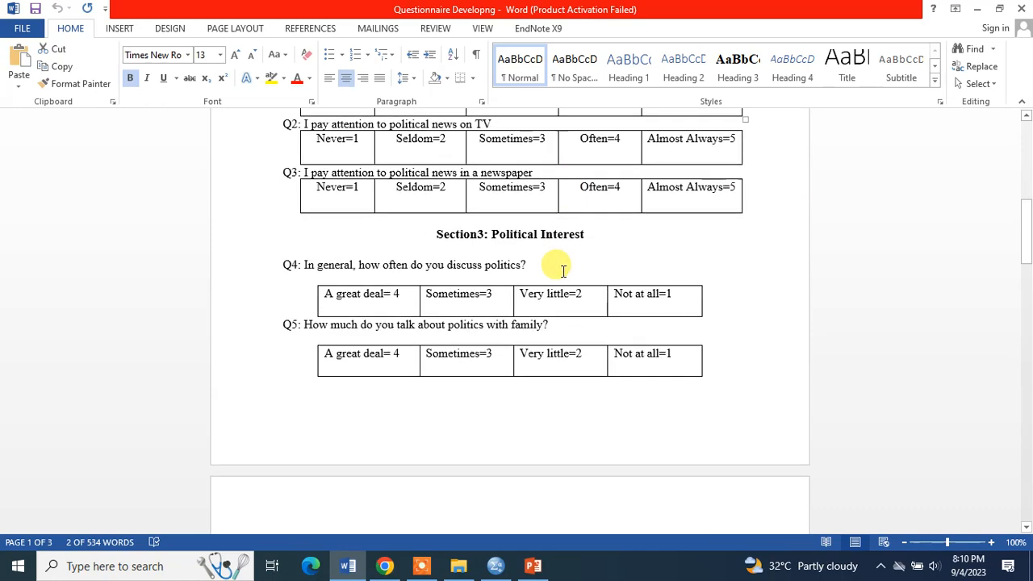
pyautogui.scroll(-8, 517, 295)
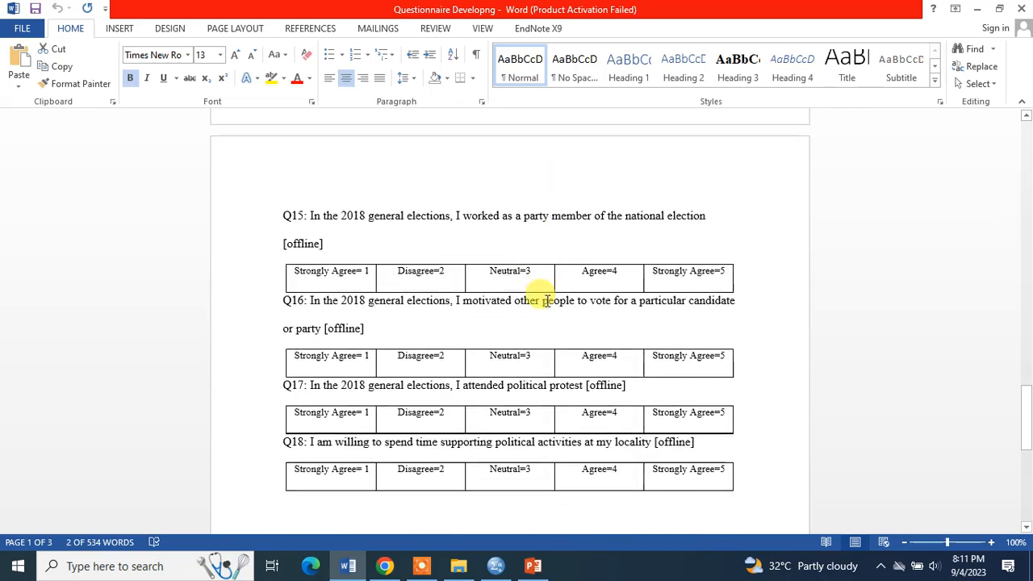
pyautogui.scroll(7, 339, 331)
pyautogui.scroll(20, 347, 335)
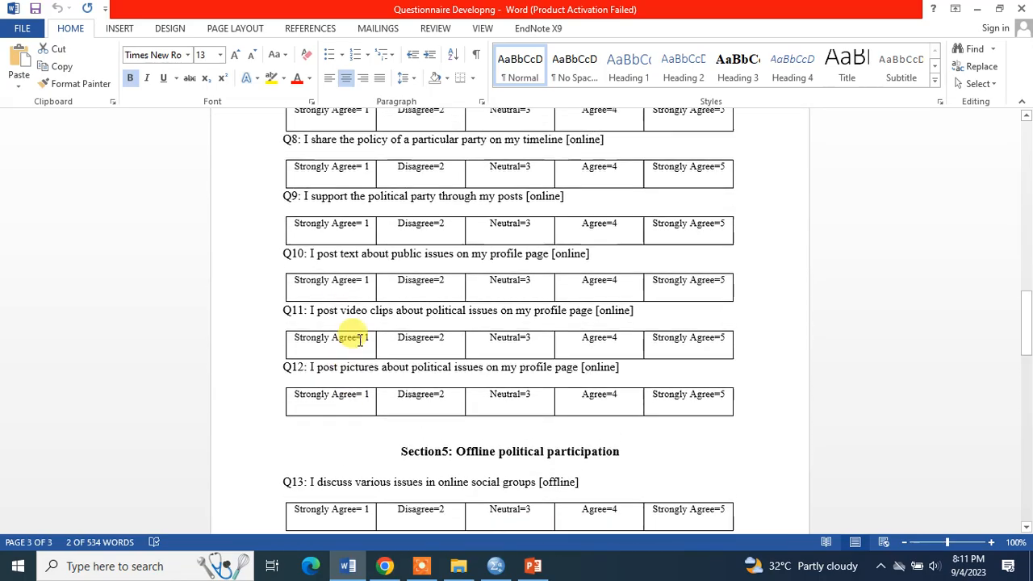
pyautogui.scroll(10, 604, 320)
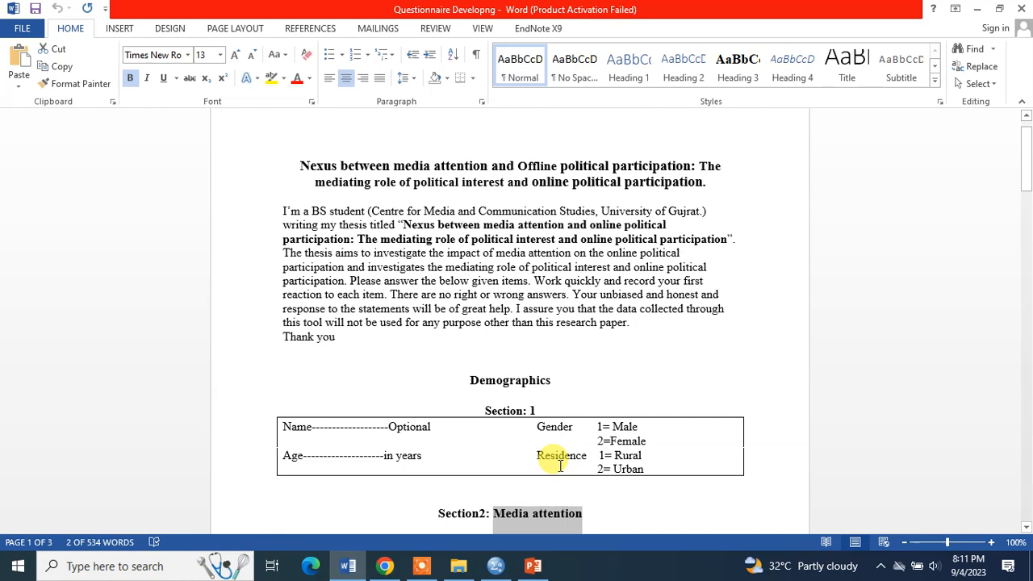
# Take the term Residence from the Word demographics table and change the Q3_background label in SPSS to "Residence of the respondent".
pyautogui.doubleClick(561, 455)
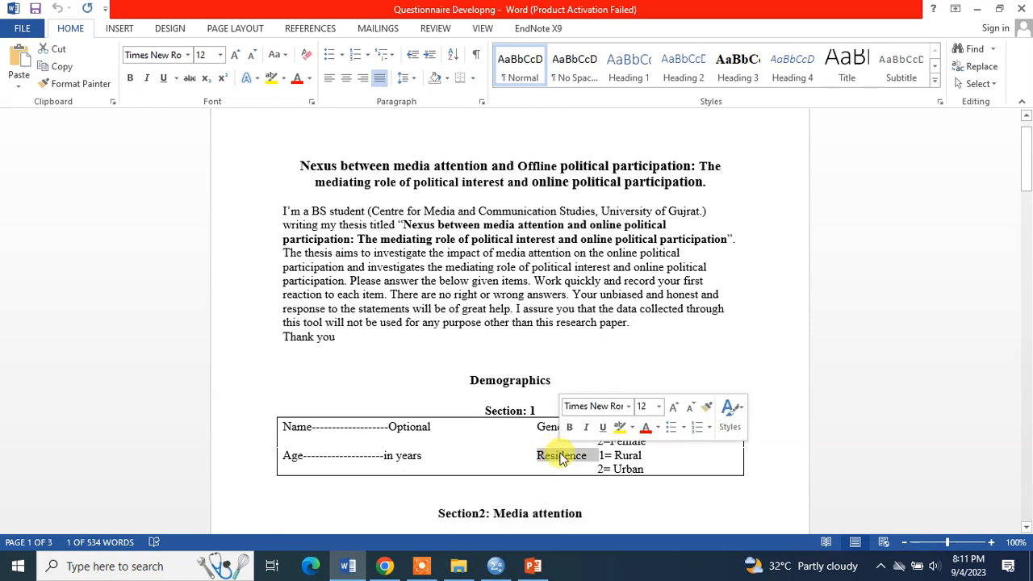
pyautogui.click(496, 565)
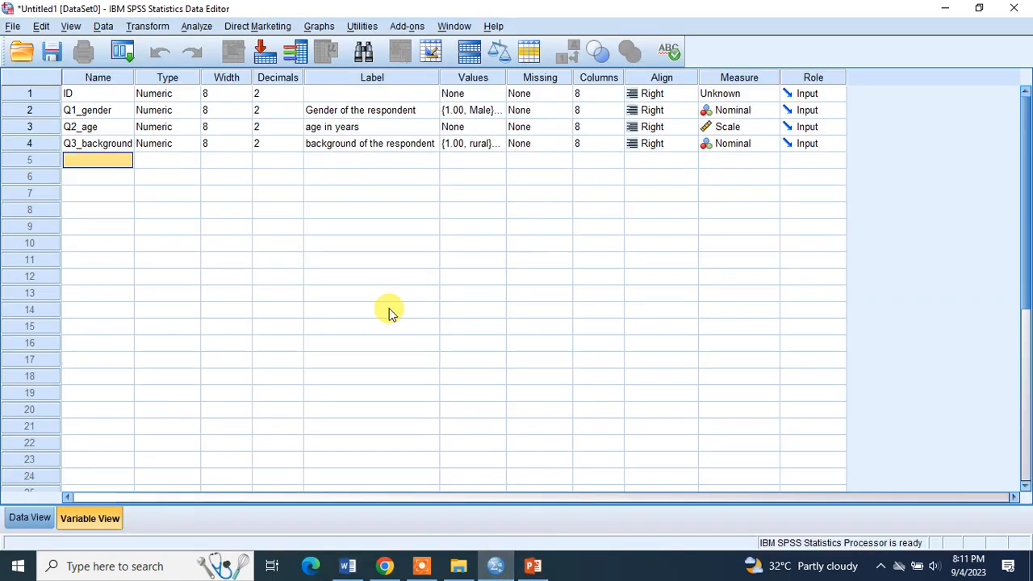
pyautogui.click(335, 144)
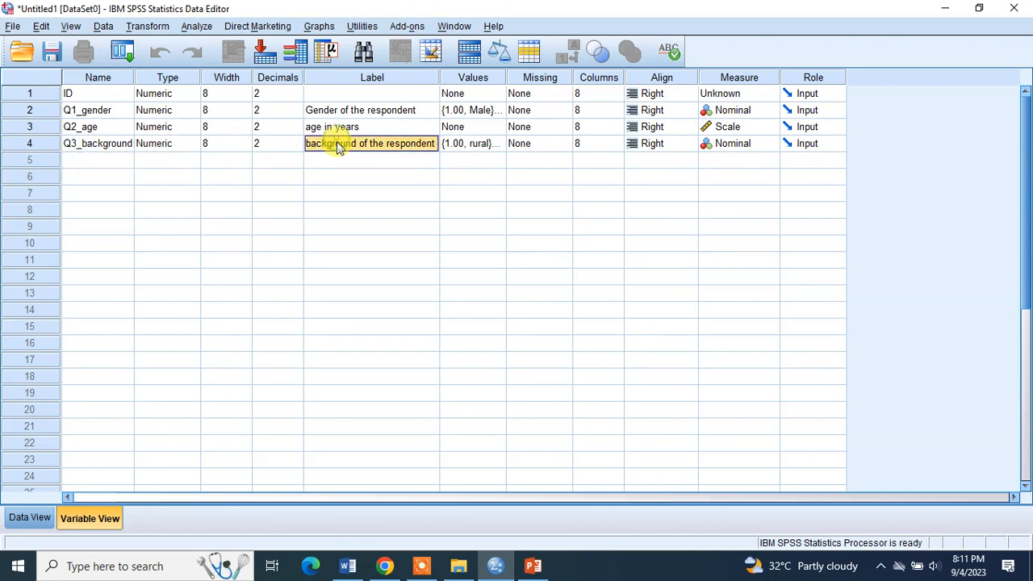
pyautogui.doubleClick(338, 144)
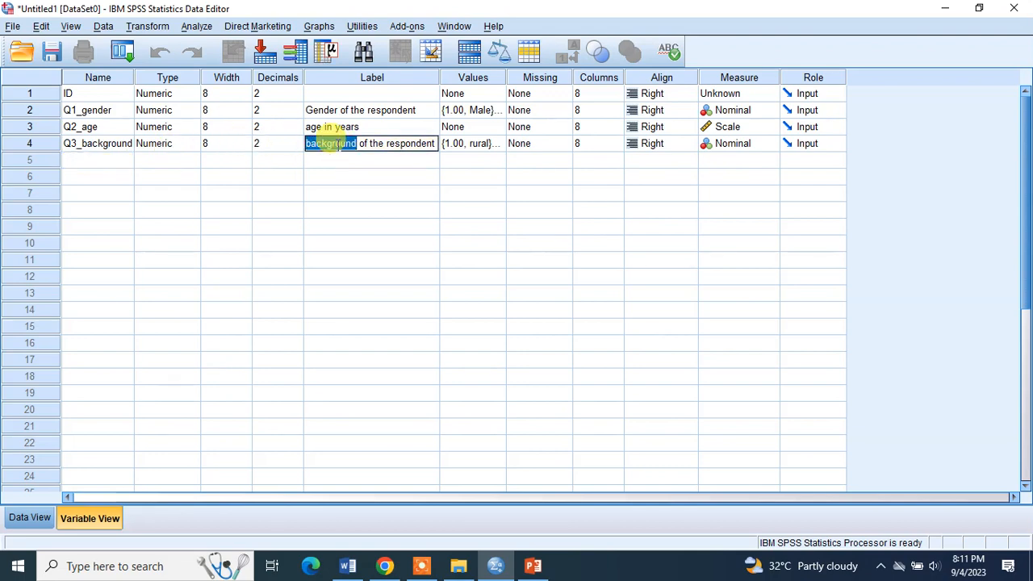
pyautogui.write('Residence')
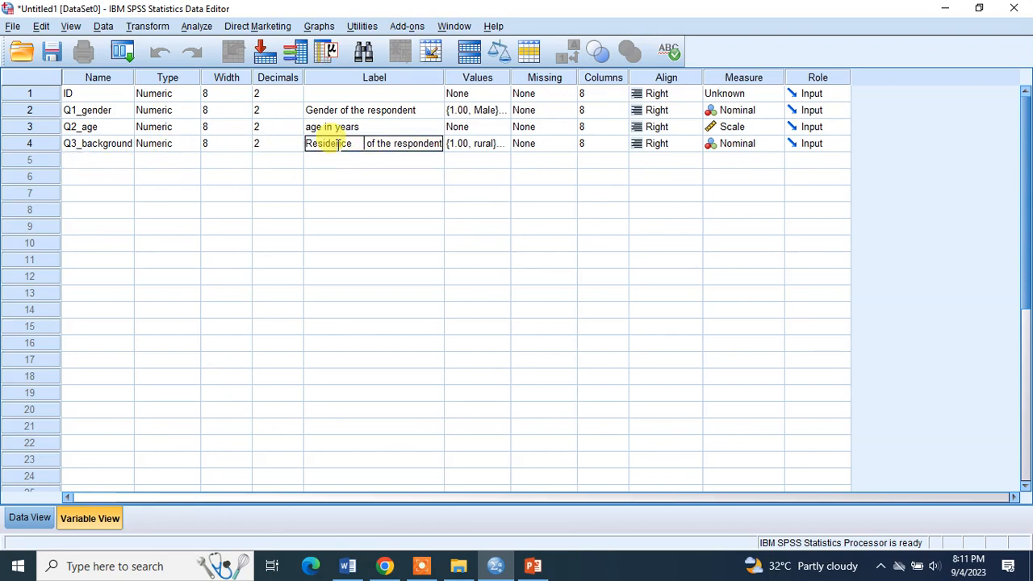
pyautogui.press('BackSpace')
pyautogui.press('BackSpace')
pyautogui.press('BackSpace')
pyautogui.press('BackSpace')
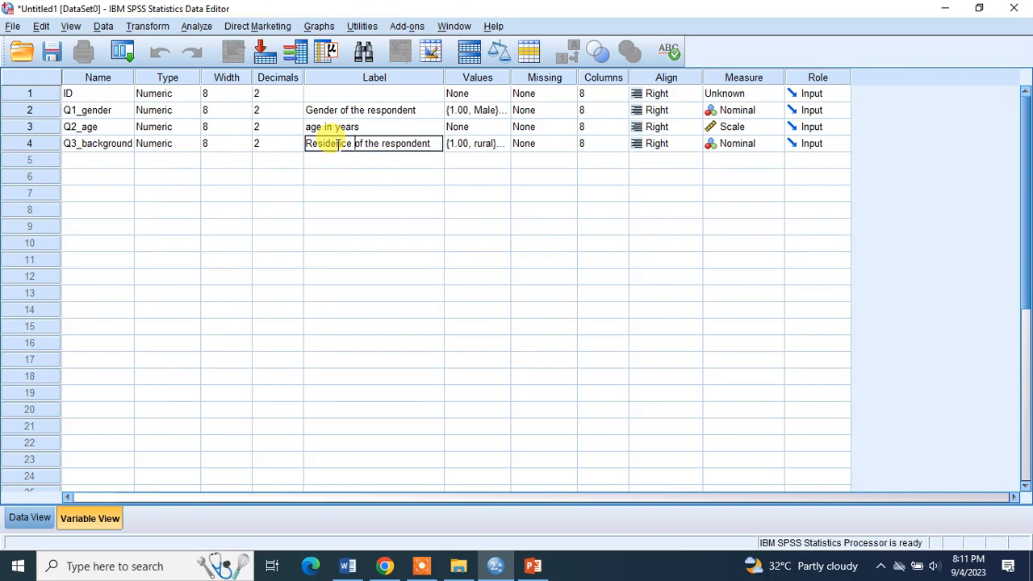
# Try to rename the variable Q3_background as Q3_Residence.
pyautogui.click(105, 142)
pyautogui.moveTo(82, 142); pyautogui.dragTo(142, 145)
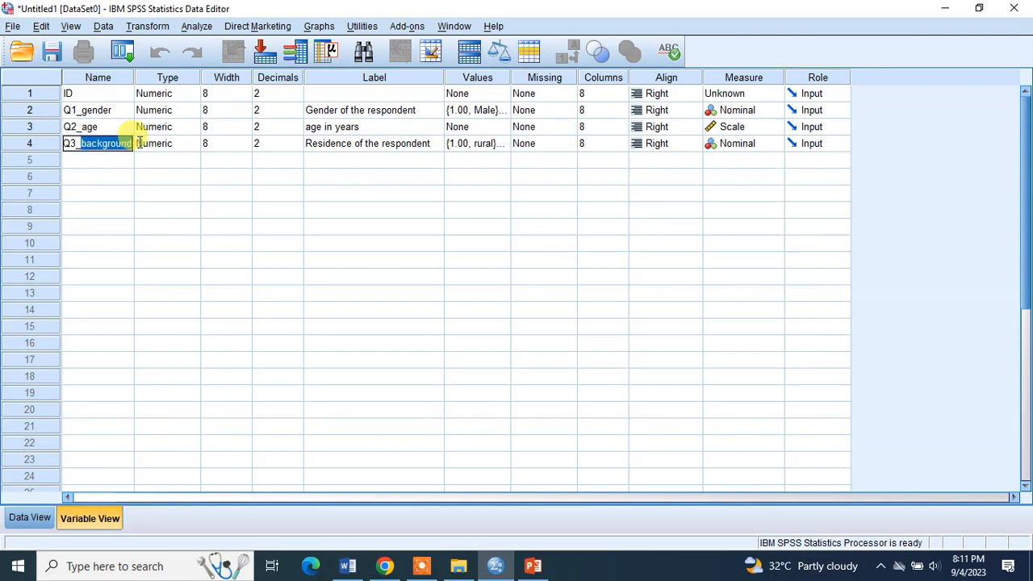
pyautogui.write('Residence')
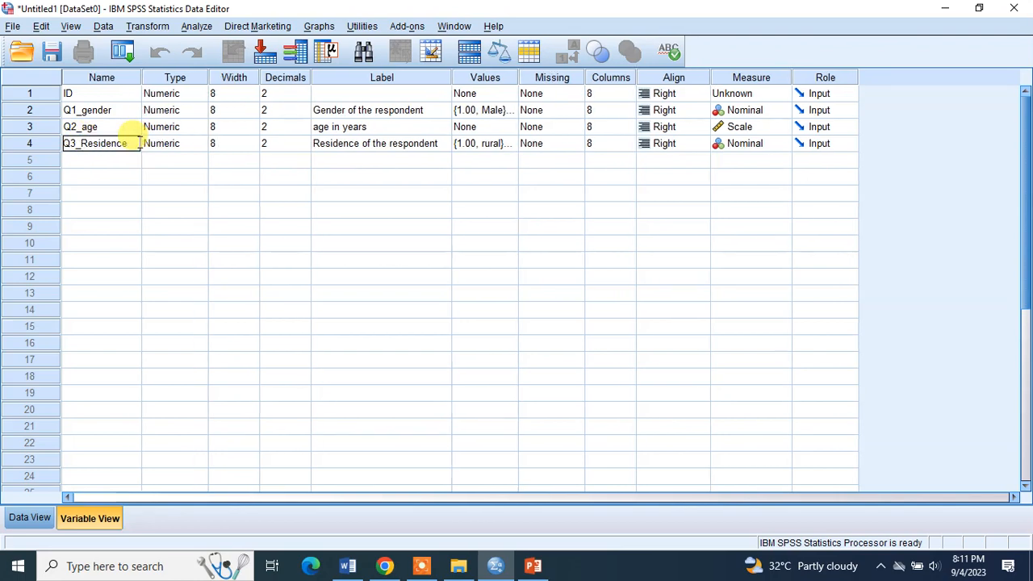
pyautogui.click(102, 158)
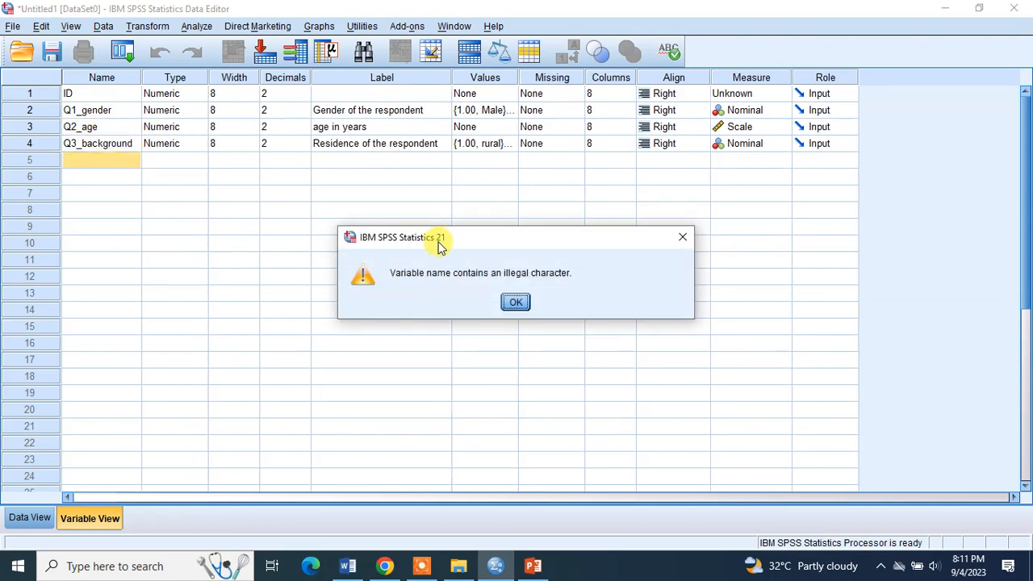
pyautogui.click(683, 239)
# Rename the variable Q3_background as Q3_residence.
pyautogui.click(123, 147)
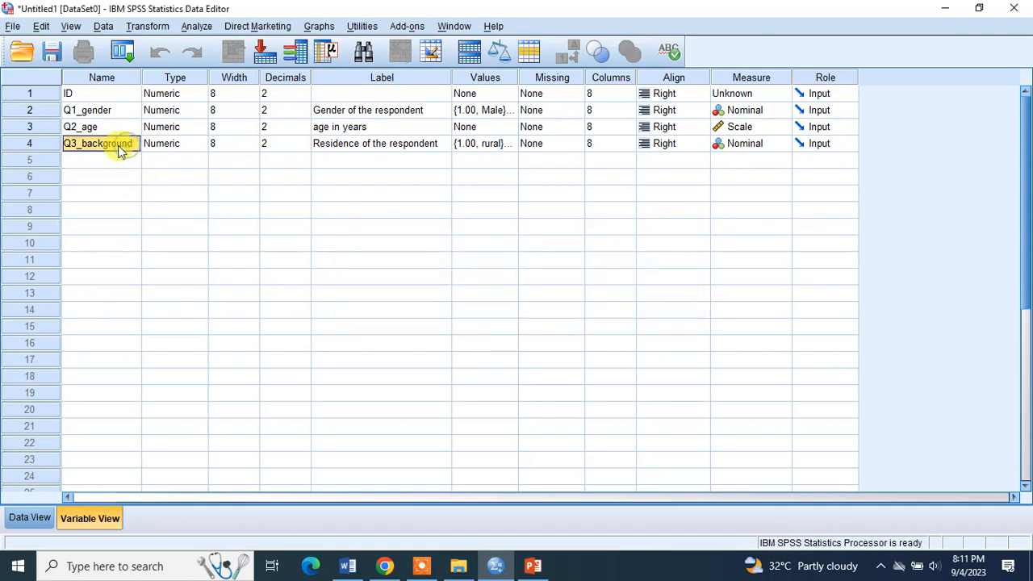
pyautogui.click(118, 145)
pyautogui.doubleClick(117, 145)
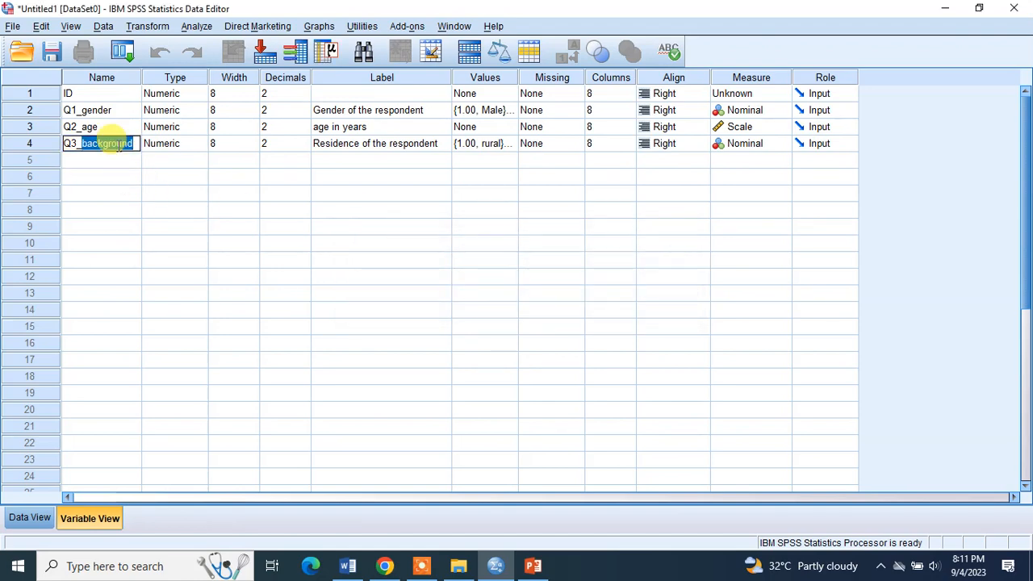
pyautogui.write('residence')
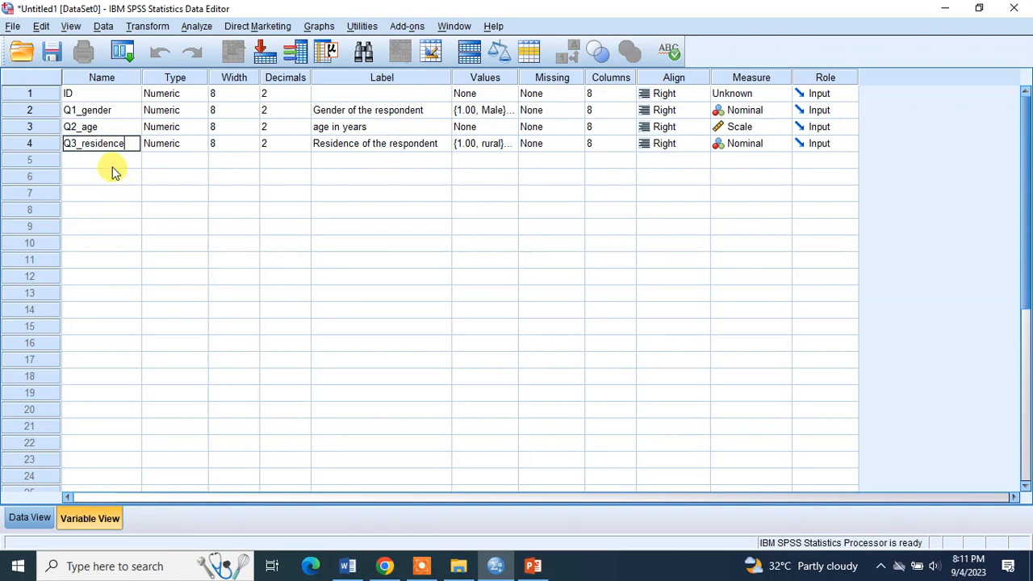
pyautogui.click(111, 162)
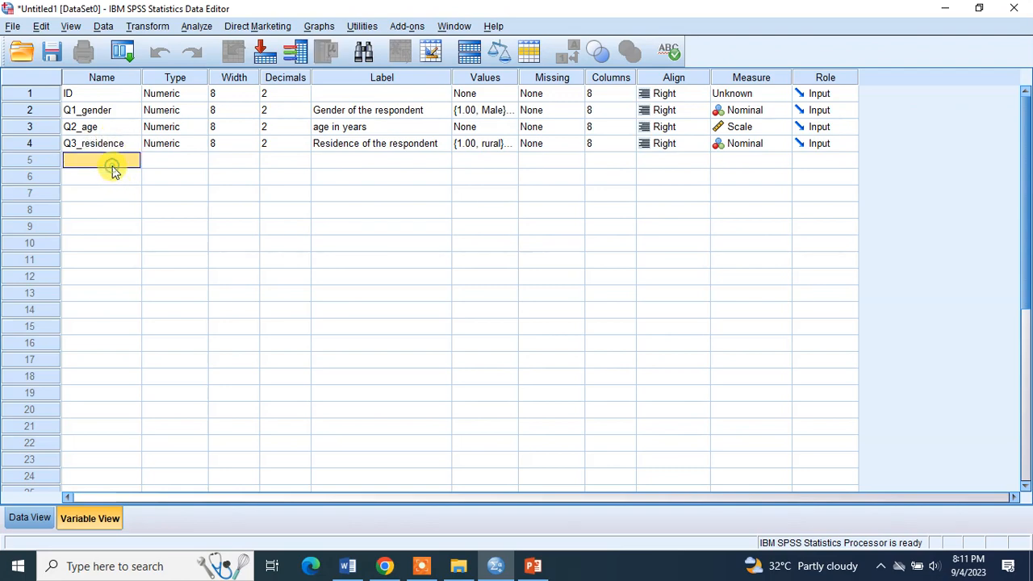
# Renumber the gender and age variables by renaming them Q19_gender and Q20_age.
pyautogui.click(71, 110)
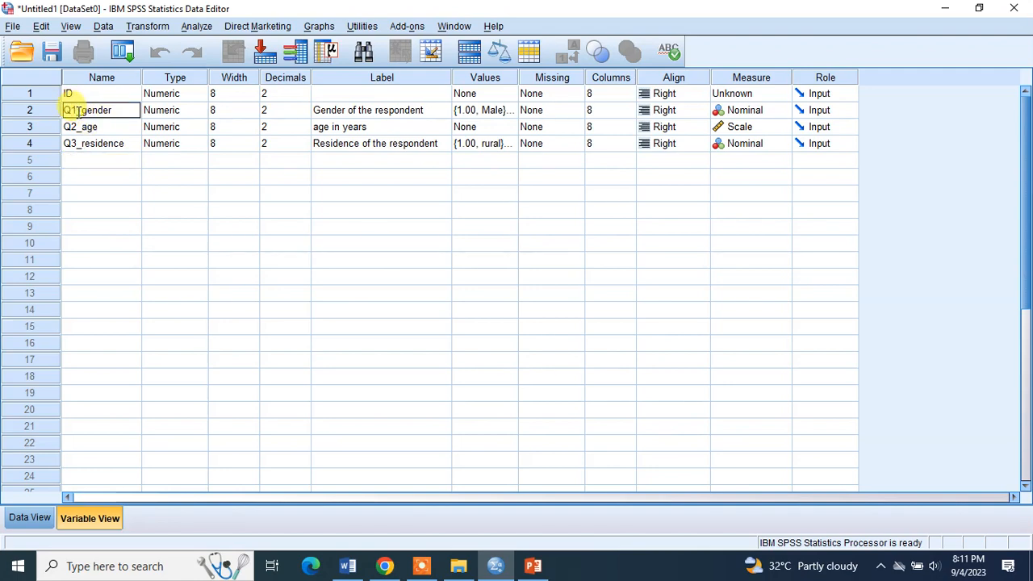
pyautogui.click(76, 110)
pyautogui.write('9')
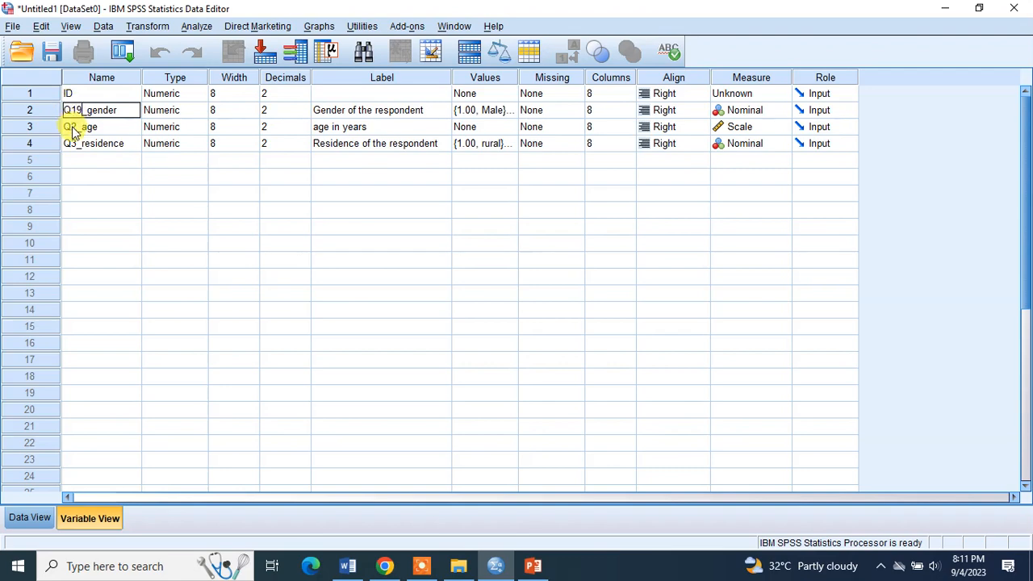
pyautogui.click(72, 126)
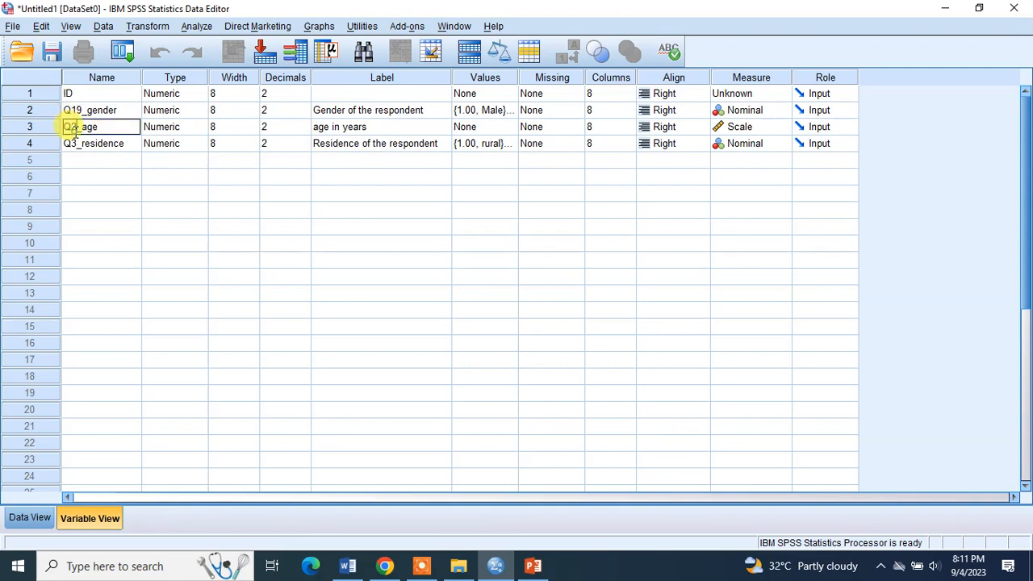
pyautogui.click(75, 130)
pyautogui.write('0')
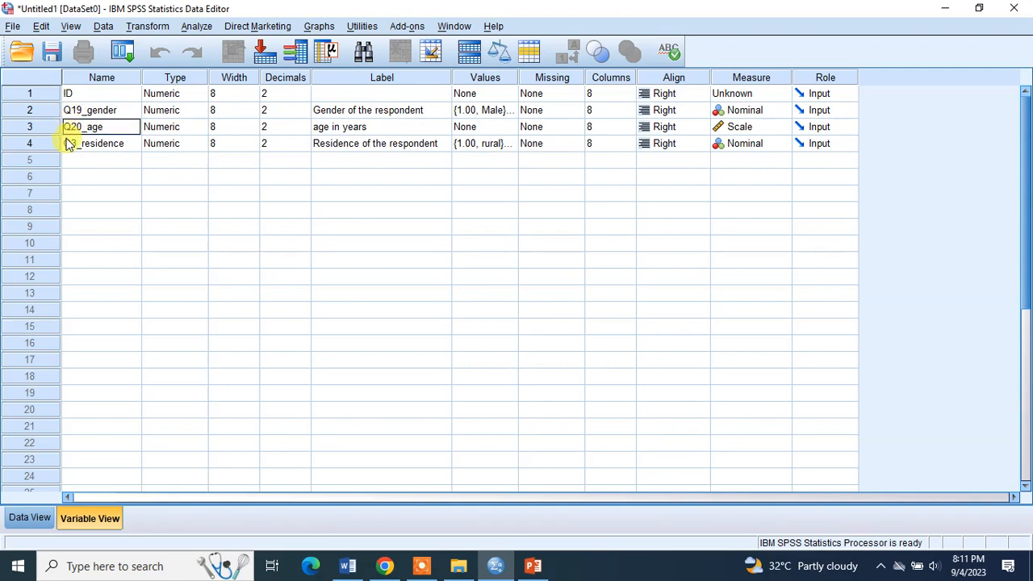
# Rename the residence variable as Q21_residence.
pyautogui.click(81, 146)
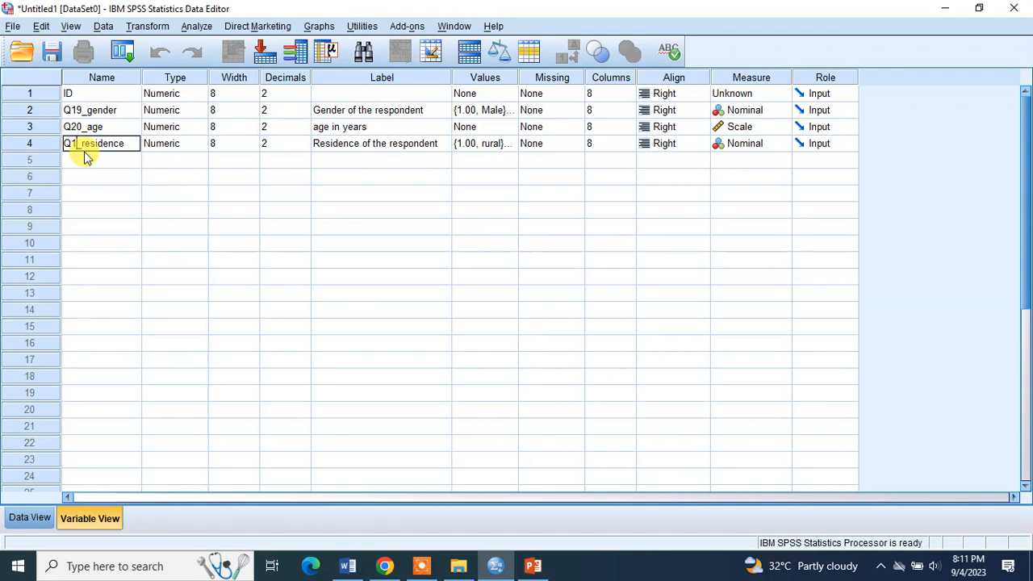
pyautogui.press('BackSpace')
pyautogui.write('21')
pyautogui.click(99, 165)
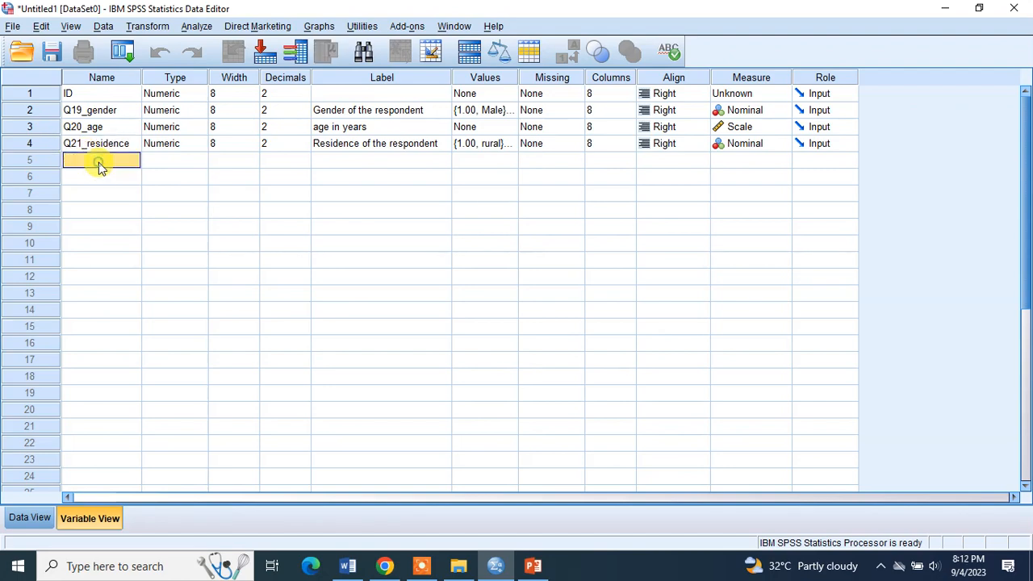
# Consult the Media attention section of the Word questionnaire and add a variable named Q1_ma in row 5 of the SPSS variable list.
pyautogui.click(348, 568)
pyautogui.scroll(-4, 485, 404)
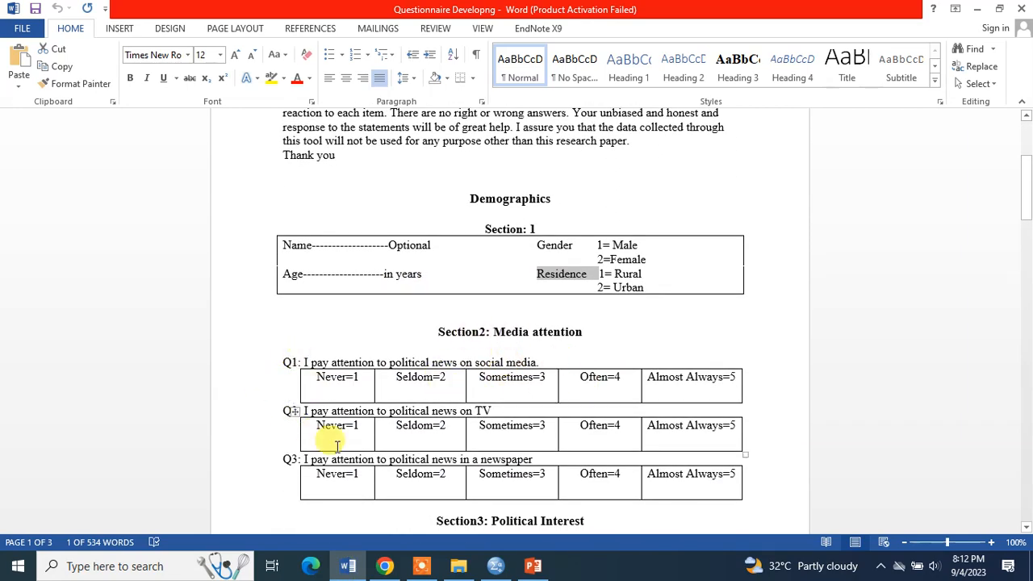
pyautogui.scroll(-1, 549, 339)
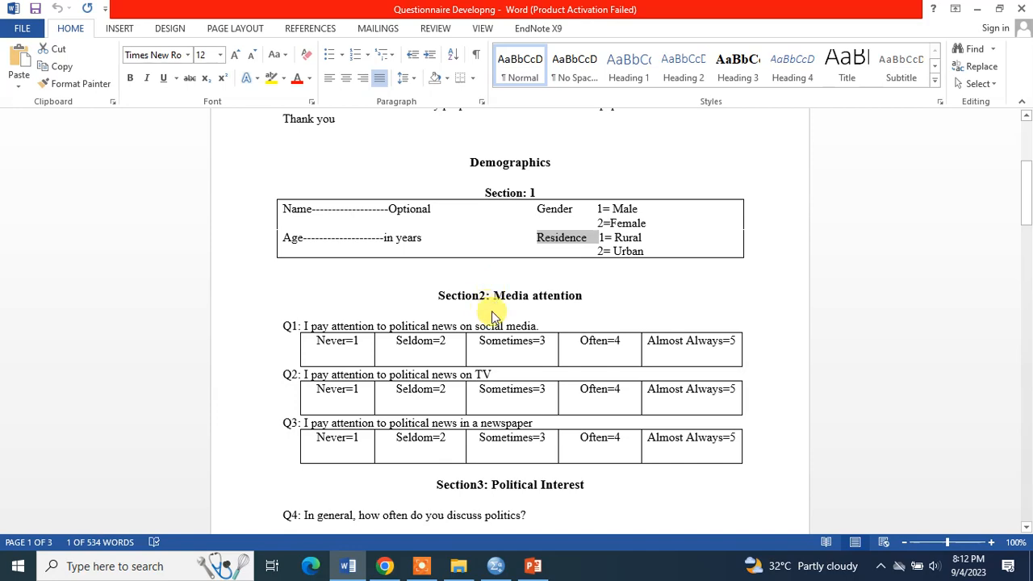
pyautogui.hotkey('alt', 'Tab')
pyautogui.click(97, 161)
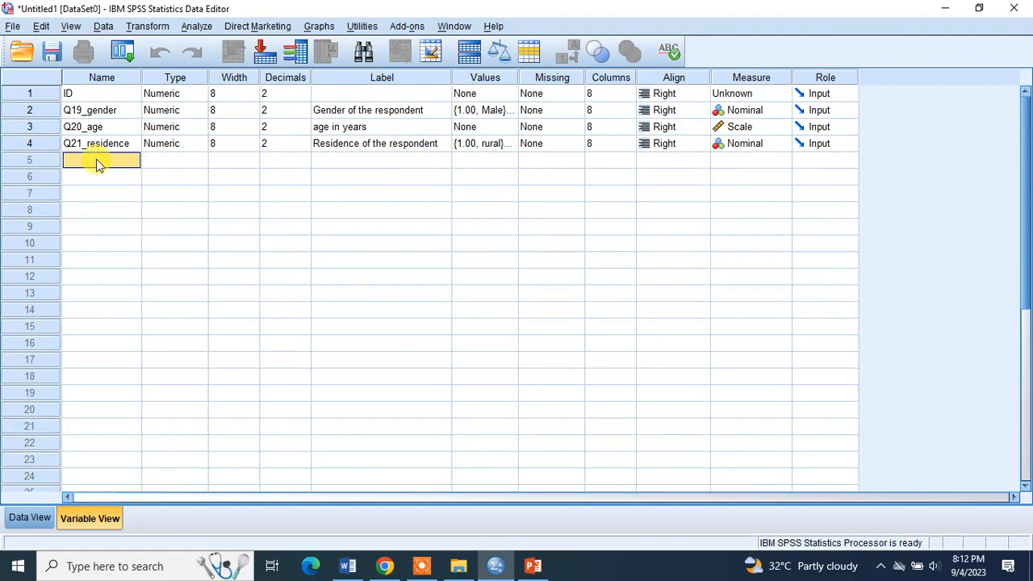
pyautogui.write('Q1')
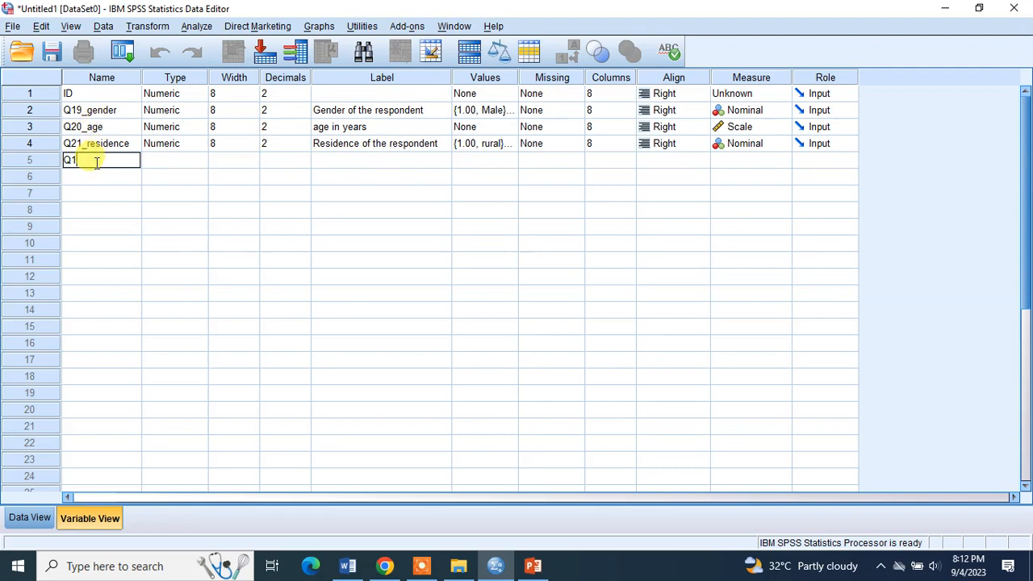
pyautogui.write('_')
pyautogui.hotkey('alt', 'Tab')
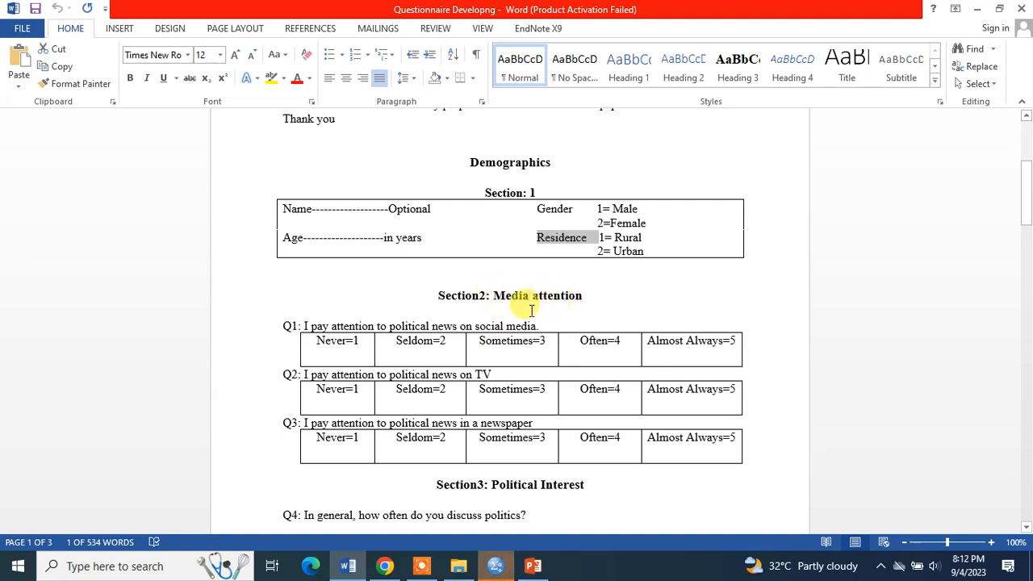
pyautogui.hotkey('alt', 'Tab')
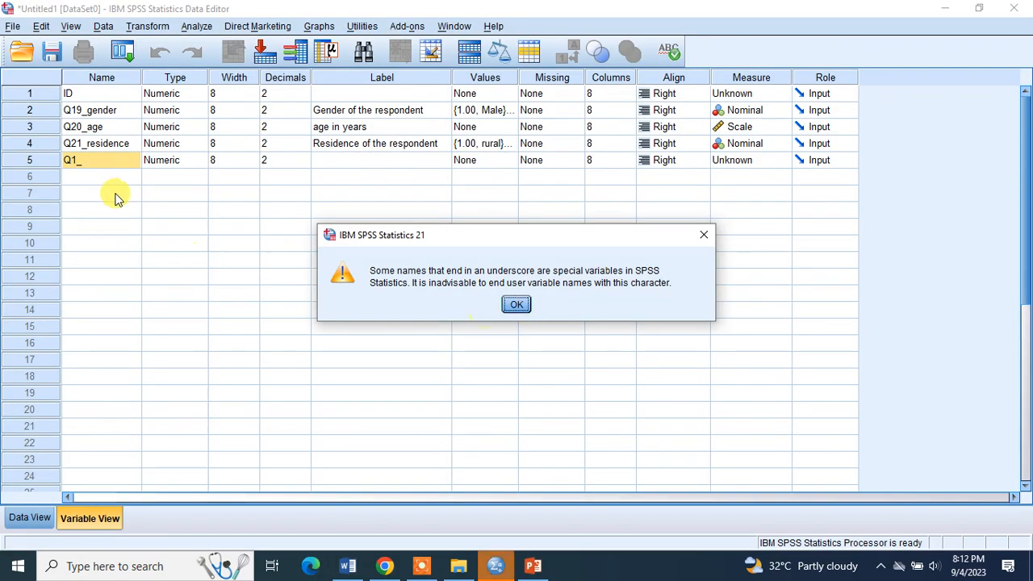
pyautogui.click(523, 310)
pyautogui.doubleClick(94, 162)
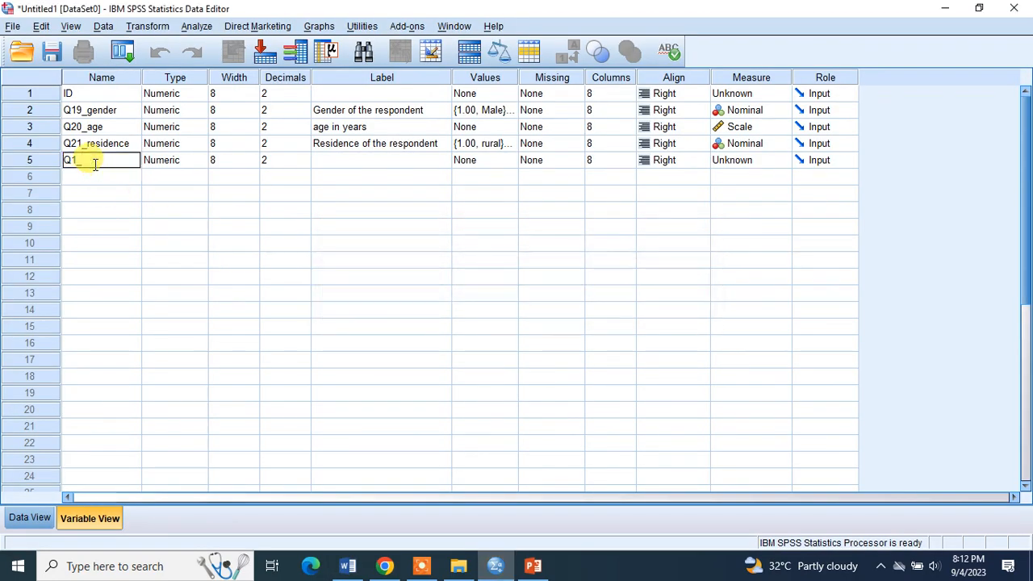
pyautogui.write('mar')
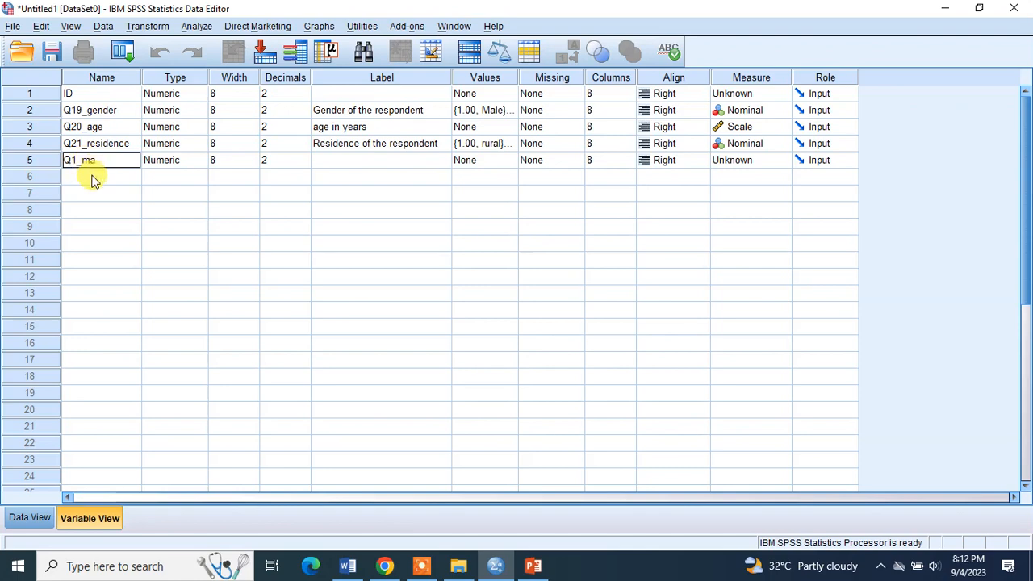
# Add two more Media attention variables named Q2_ma and Q3_ma in rows 6 and 7.
pyautogui.click(93, 179)
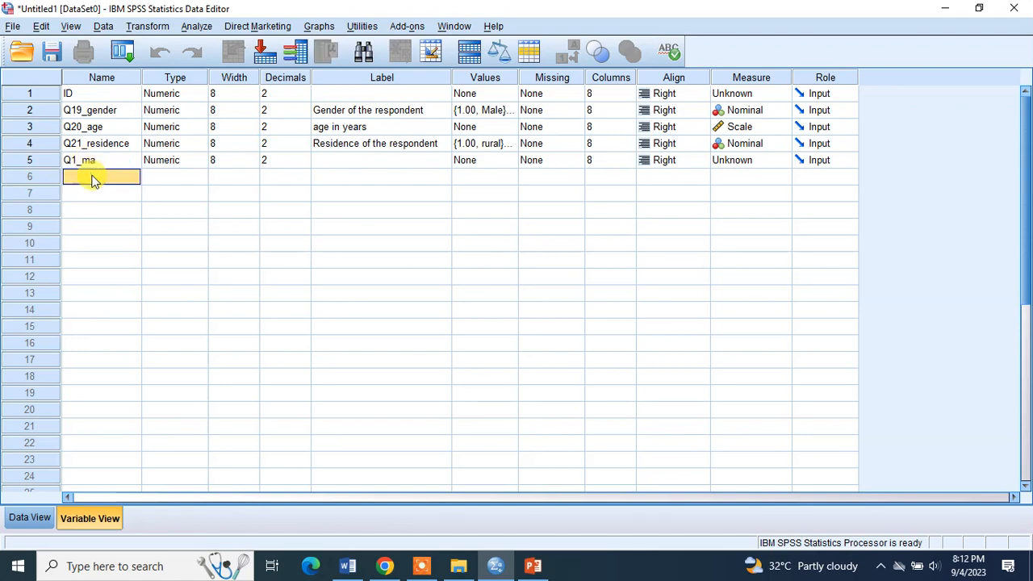
pyautogui.write('Q2')
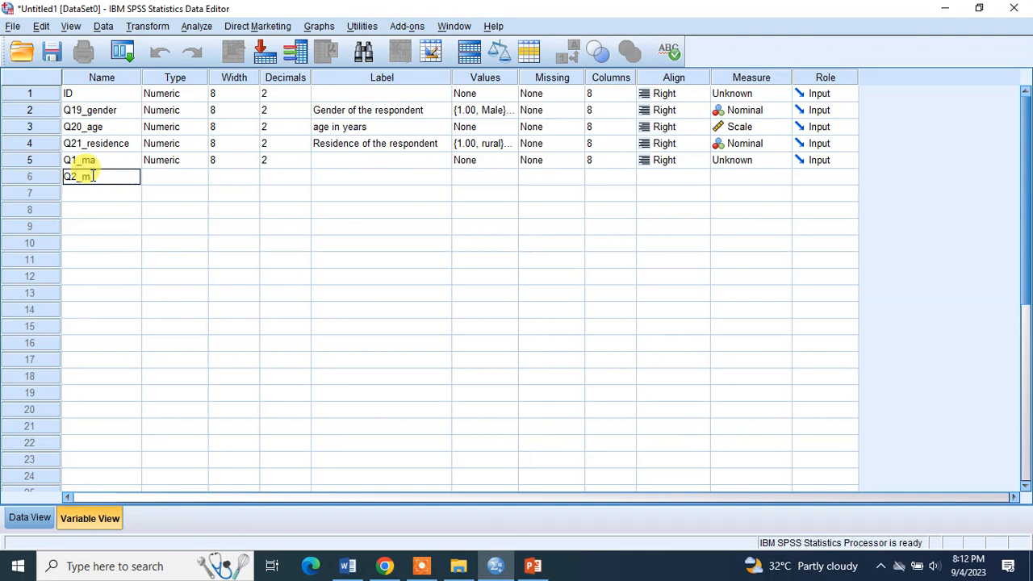
pyautogui.write('_ma')
pyautogui.click(88, 195)
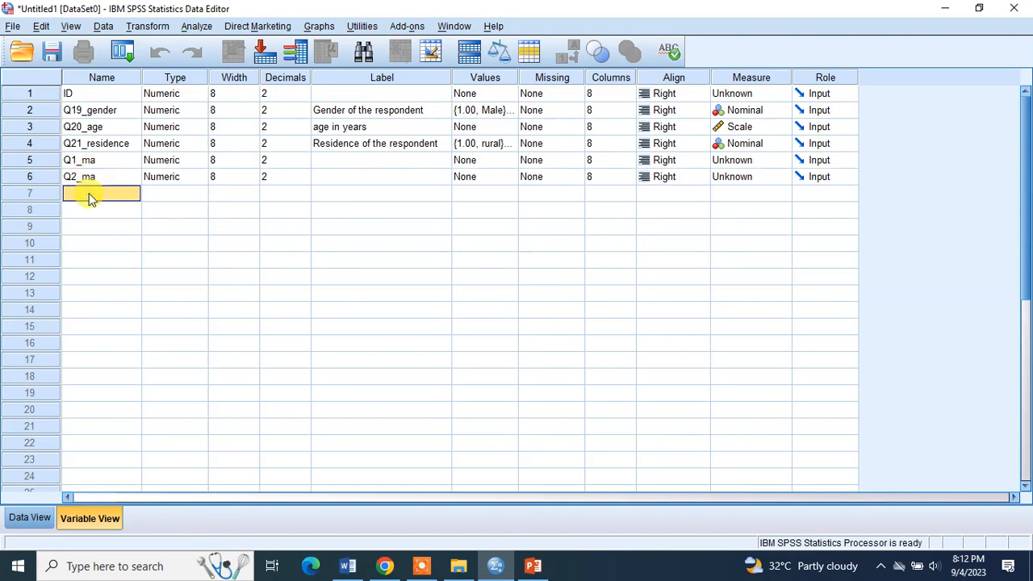
pyautogui.write('Q3_ma')
# Copy "I pay attention to political news on social media." from Word into Q1_ma's label in SPSS and widen the Label column to fit.
pyautogui.click(348, 565)
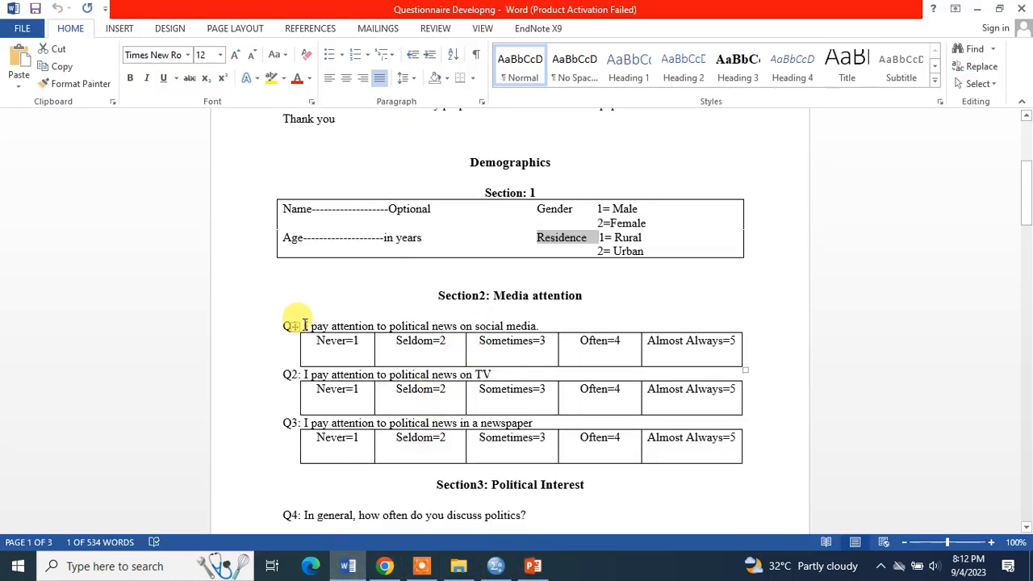
pyautogui.moveTo(304, 326); pyautogui.dragTo(541, 326)
pyautogui.hotkey('ctrl', 'l')
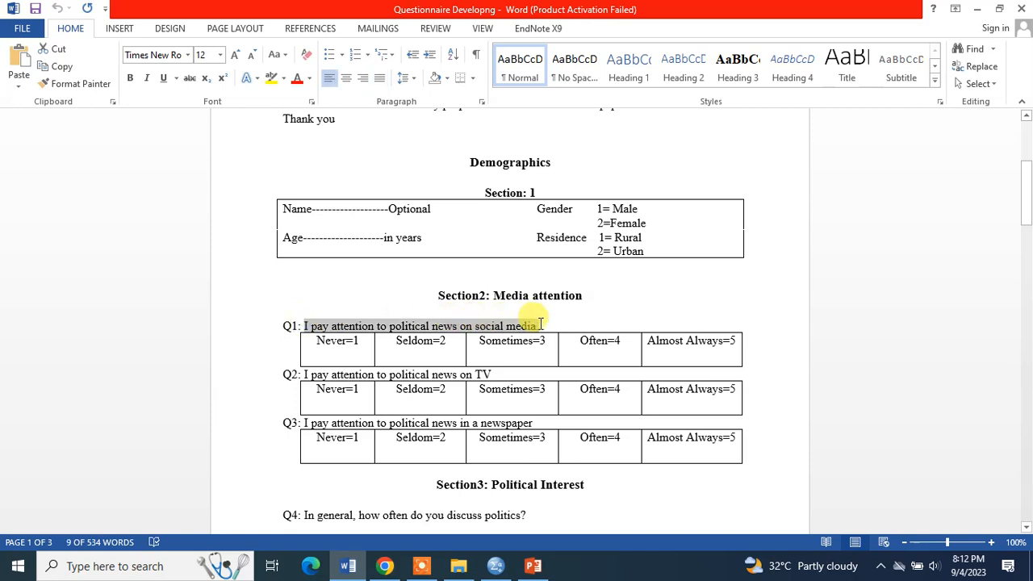
pyautogui.hotkey('alt', 'Tab')
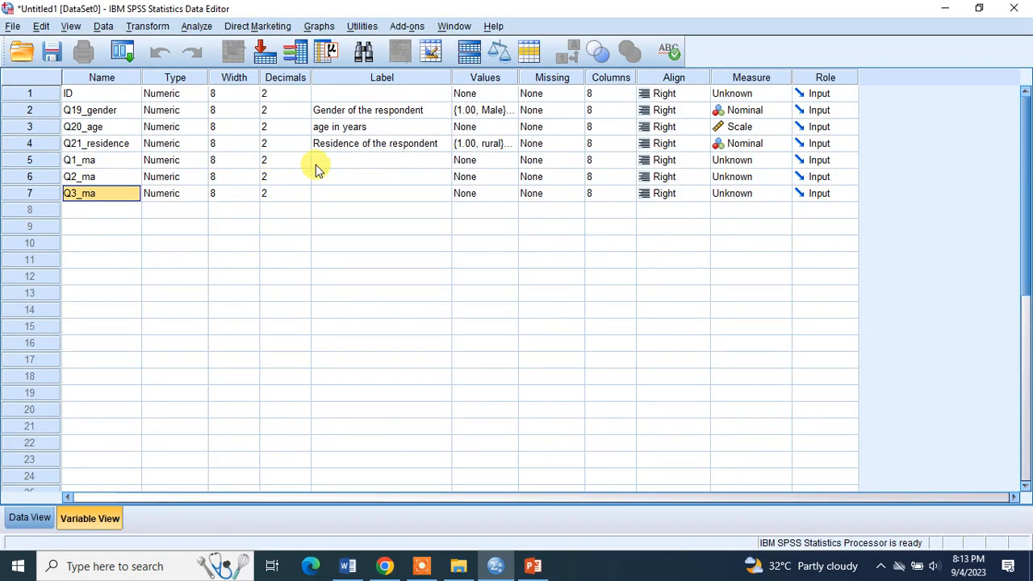
pyautogui.click(337, 162)
pyautogui.hotkey('ctrl', 'v')
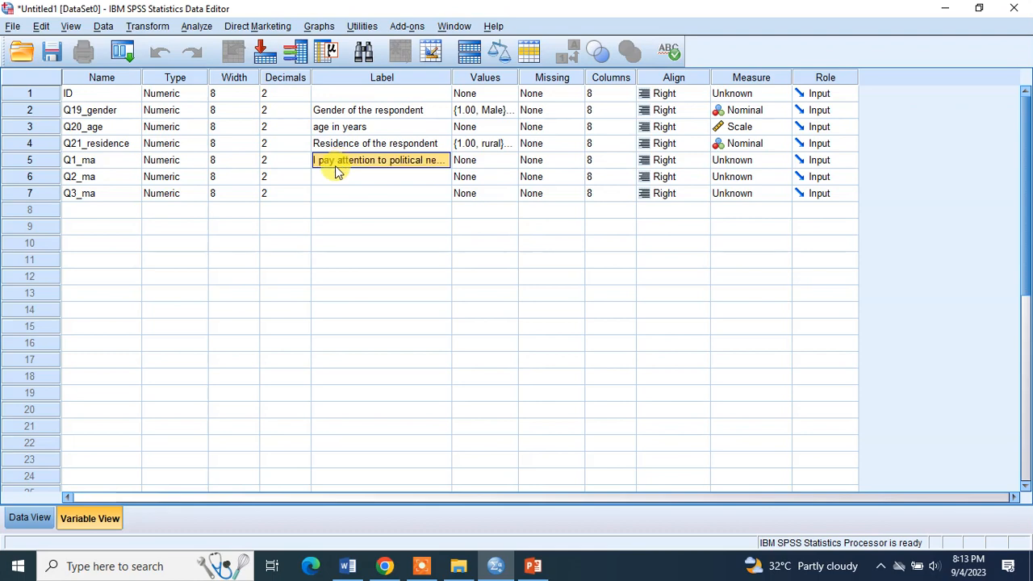
pyautogui.moveTo(456, 78); pyautogui.dragTo(532, 80)
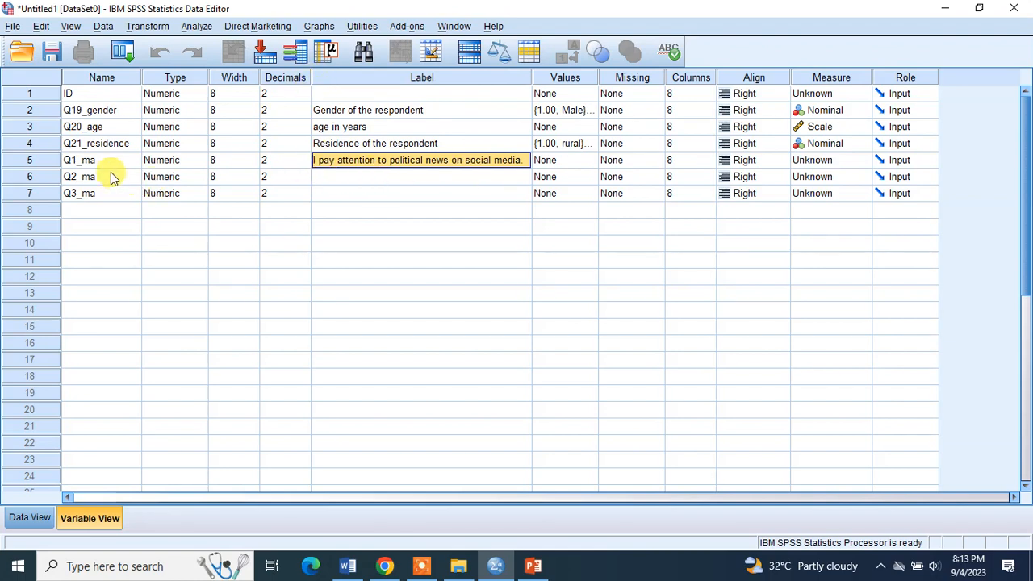
# Copy the Q2 statement "I pay attention to political news on TV" from Word into the label of Q2_ma in SPSS.
pyautogui.hotkey('alt', 'Tab')
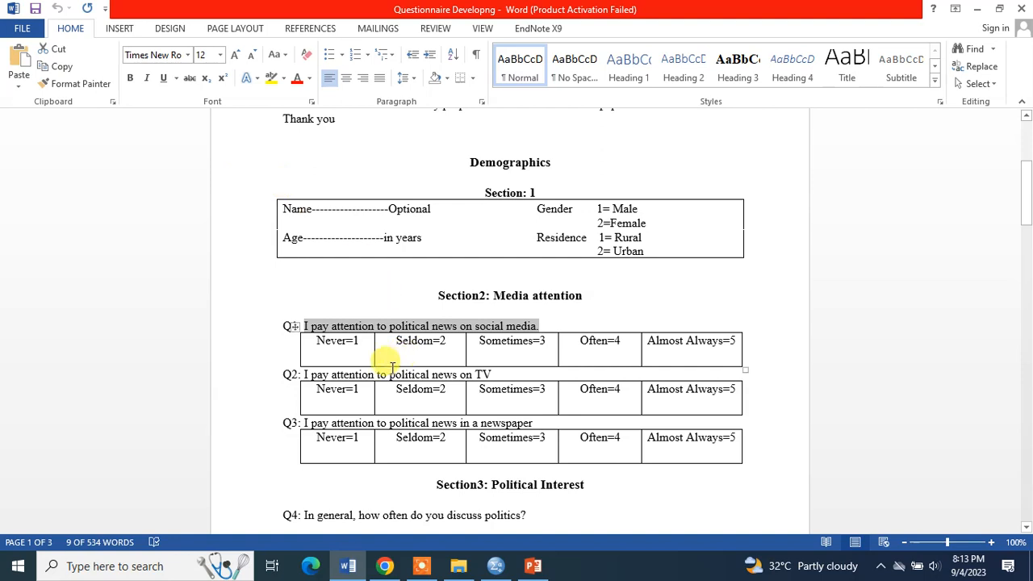
pyautogui.click(304, 373)
pyautogui.moveTo(305, 373); pyautogui.dragTo(494, 371)
pyautogui.hotkey('ctrl', 'c')
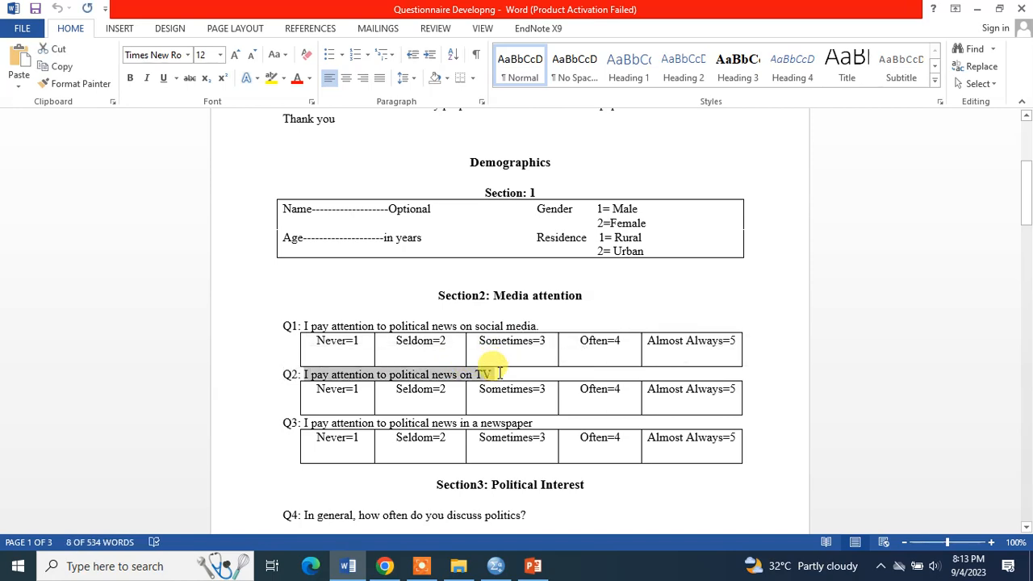
pyautogui.hotkey('alt', 'Tab')
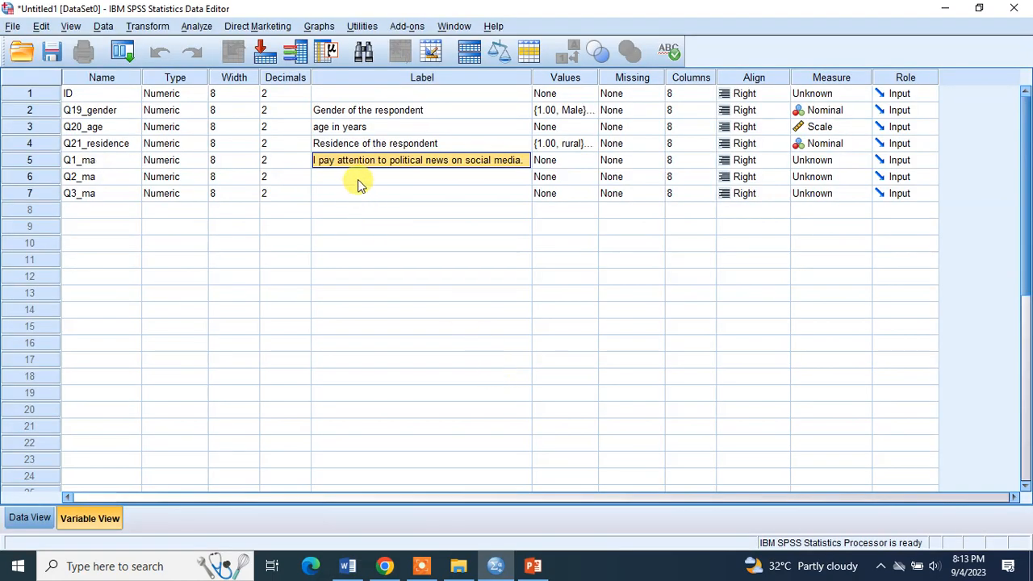
pyautogui.click(361, 181)
pyautogui.hotkey('ctrl', 'v')
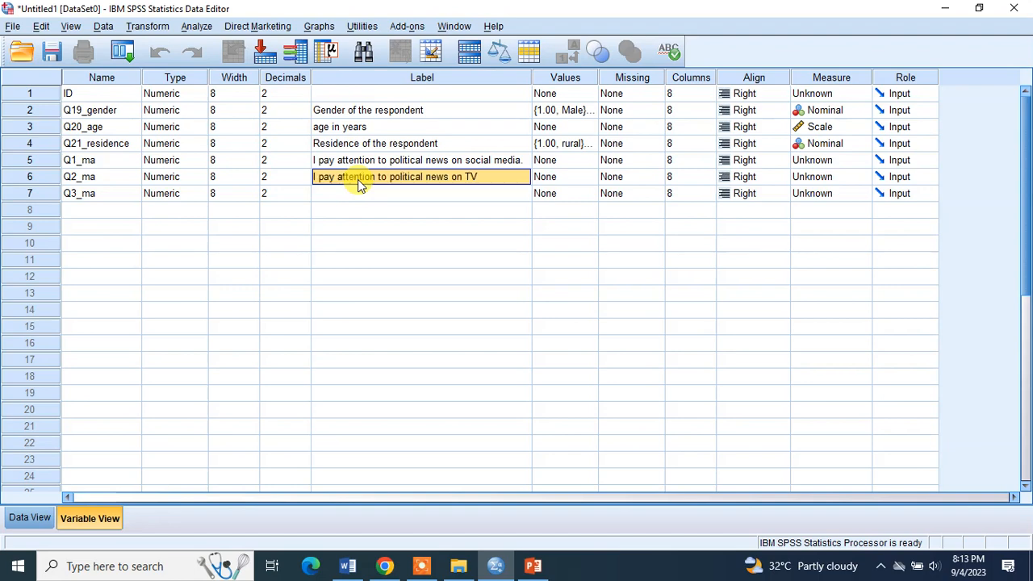
# Copy the Q3 statement "I pay attention to political news in a newspaper" from Word into the label of Q3_ma in SPSS.
pyautogui.hotkey('alt', 'Tab')
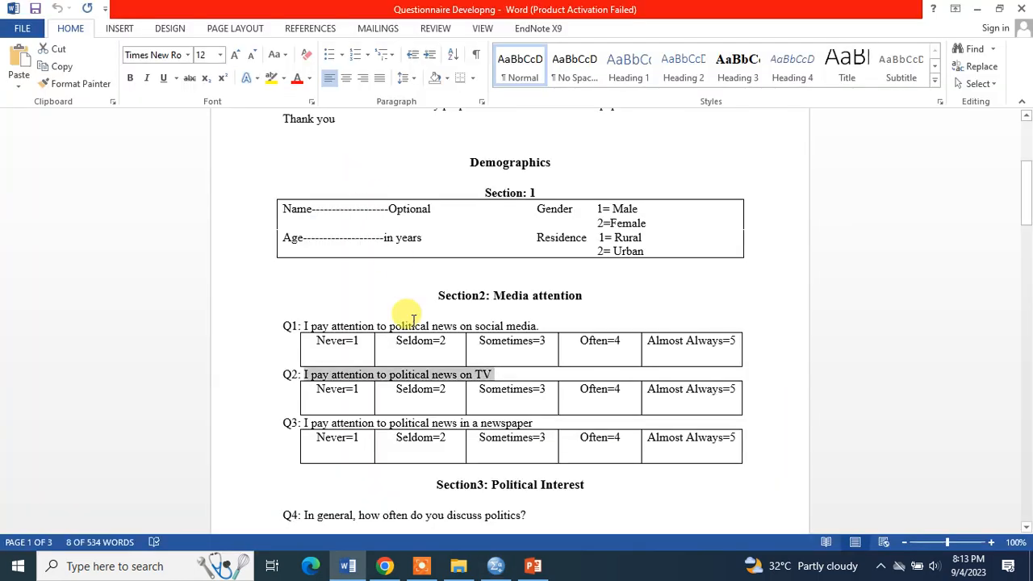
pyautogui.moveTo(301, 421)
pyautogui.mouseDown()
pyautogui.moveTo(485, 416)
pyautogui.moveTo(531, 426)
pyautogui.moveTo(538, 415)
pyautogui.moveTo(307, 427)
pyautogui.mouseUp()
pyautogui.hotkey('ctrl', 'c')
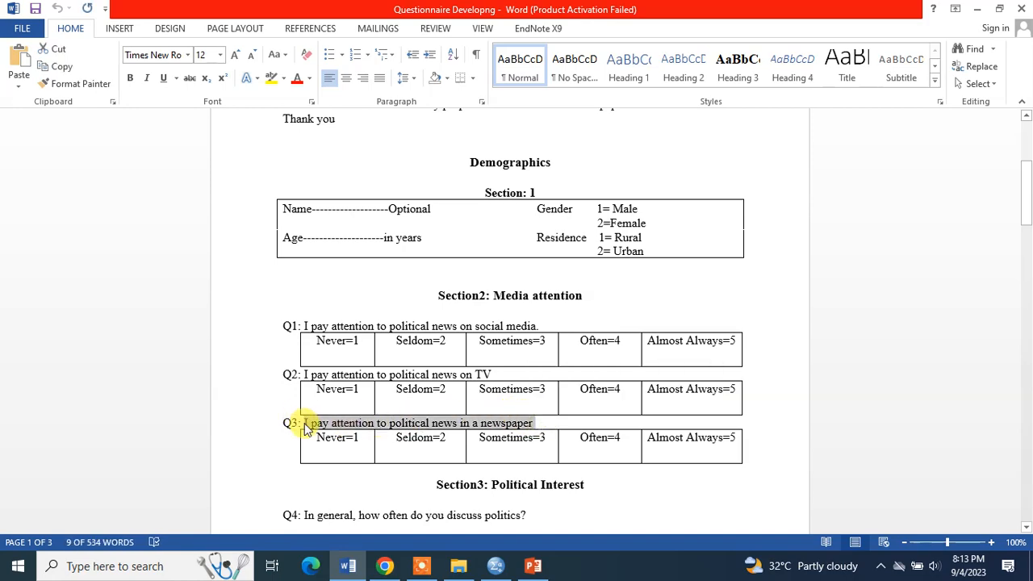
pyautogui.hotkey('alt', 'Tab')
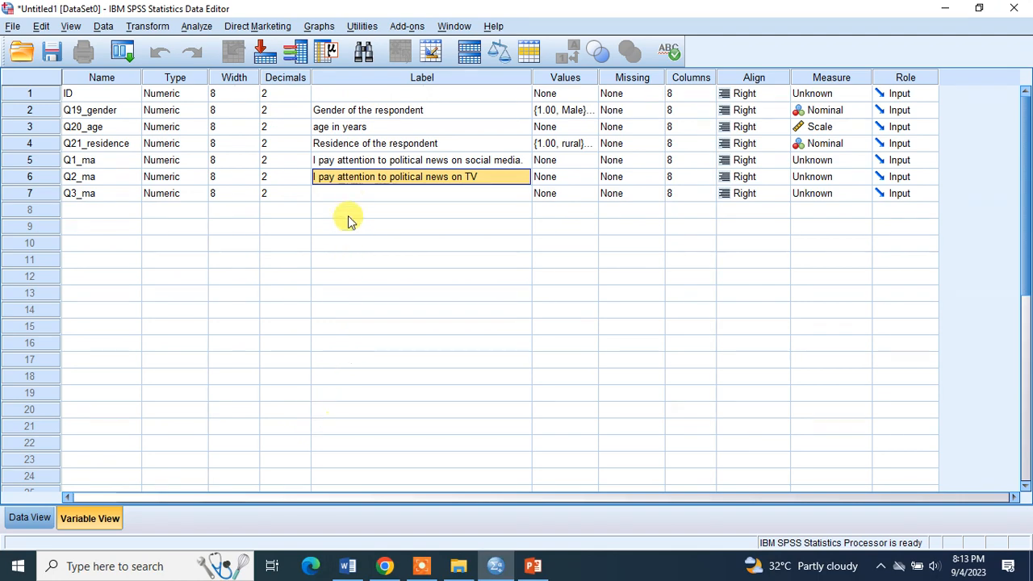
pyautogui.click(353, 197)
pyautogui.hotkey('ctrl', 'v')
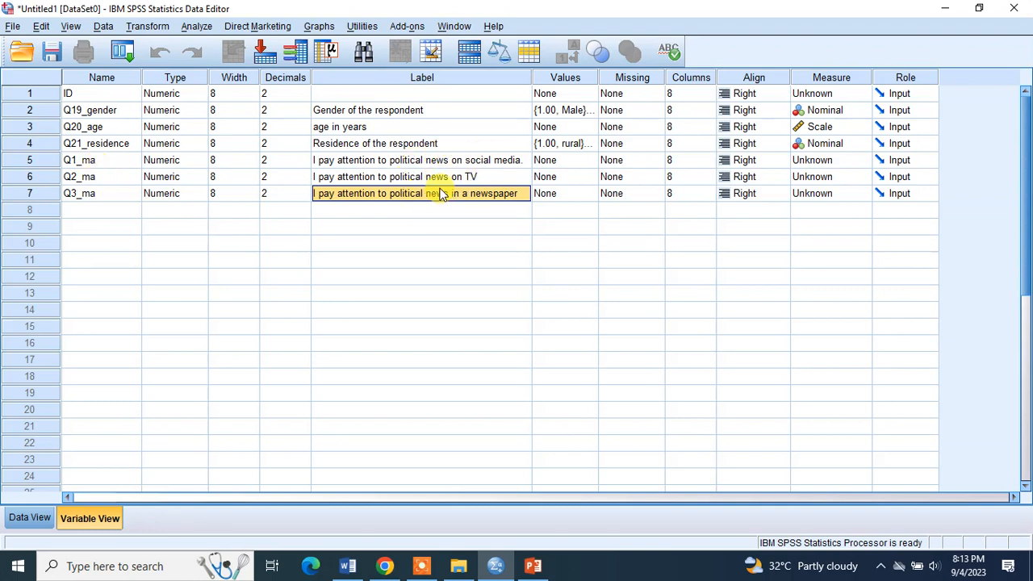
# Set the measurement level of Q1_ma, Q2_ma and Q3_ma to Ordinal.
pyautogui.click(862, 159)
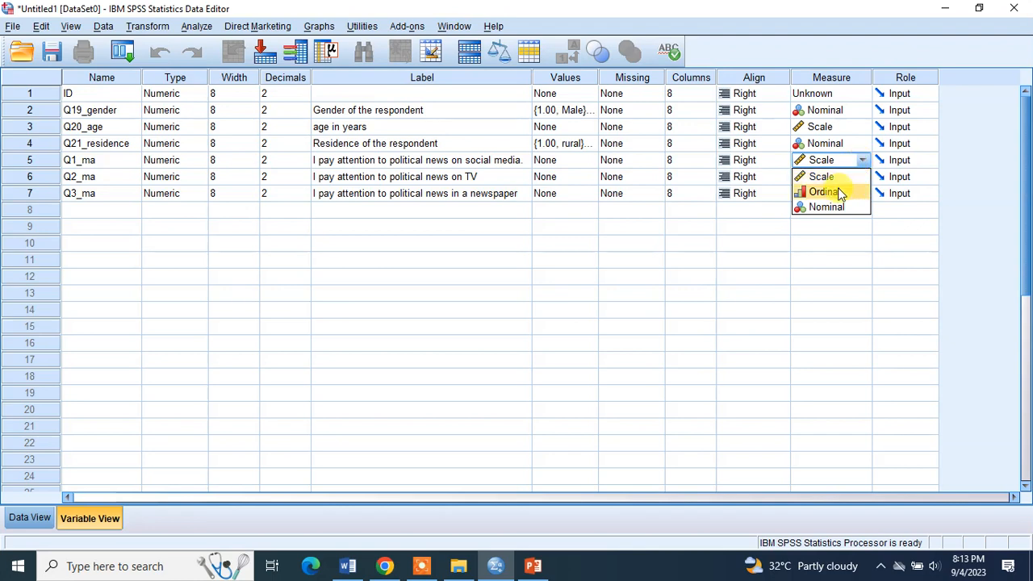
pyautogui.click(831, 192)
pyautogui.click(861, 177)
pyautogui.click(824, 208)
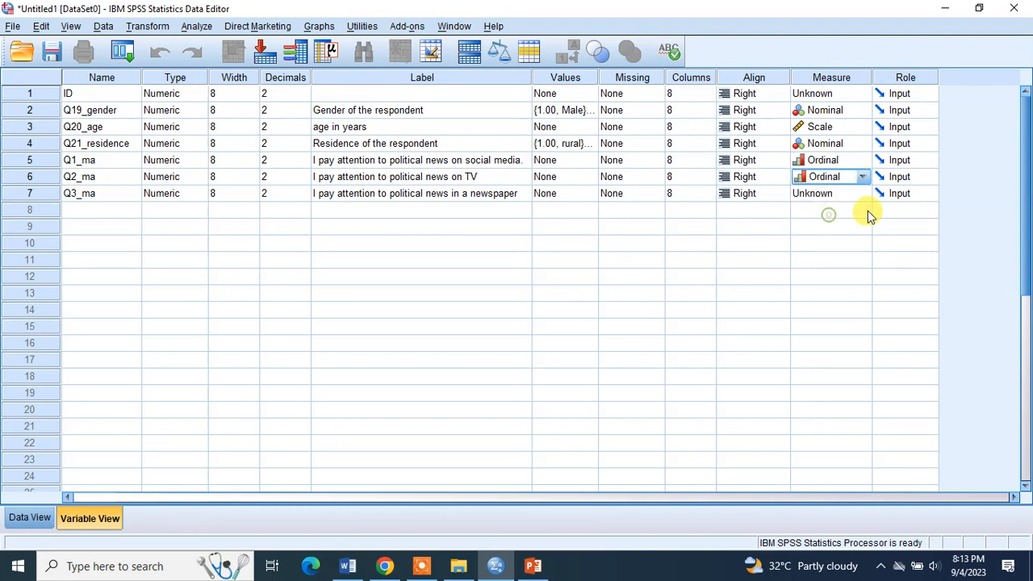
pyautogui.click(862, 194)
pyautogui.click(825, 224)
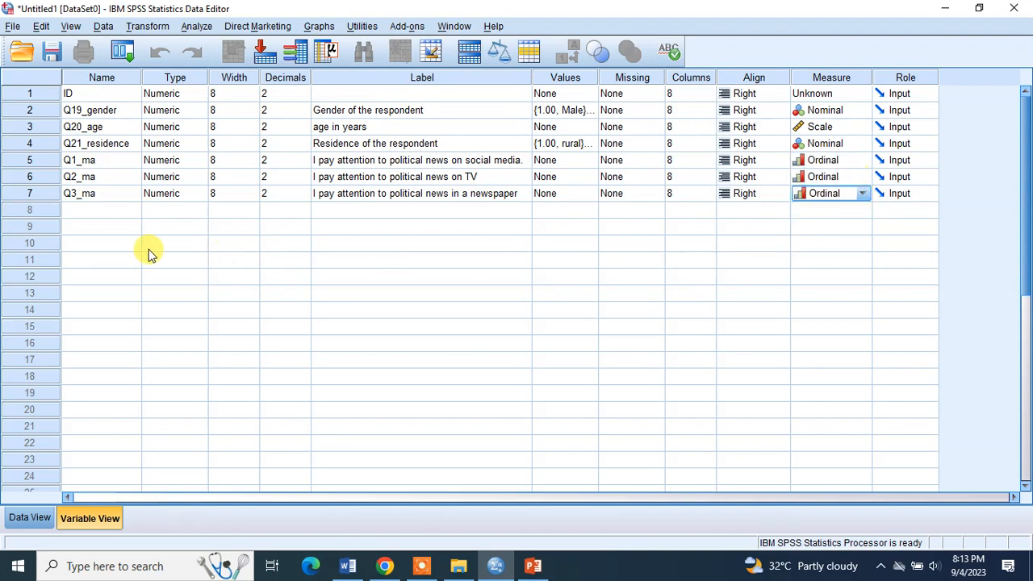
# Check the Political Interest questions in the Word questionnaire and name the eighth variable Q4_pi in SPSS.
pyautogui.click(94, 211)
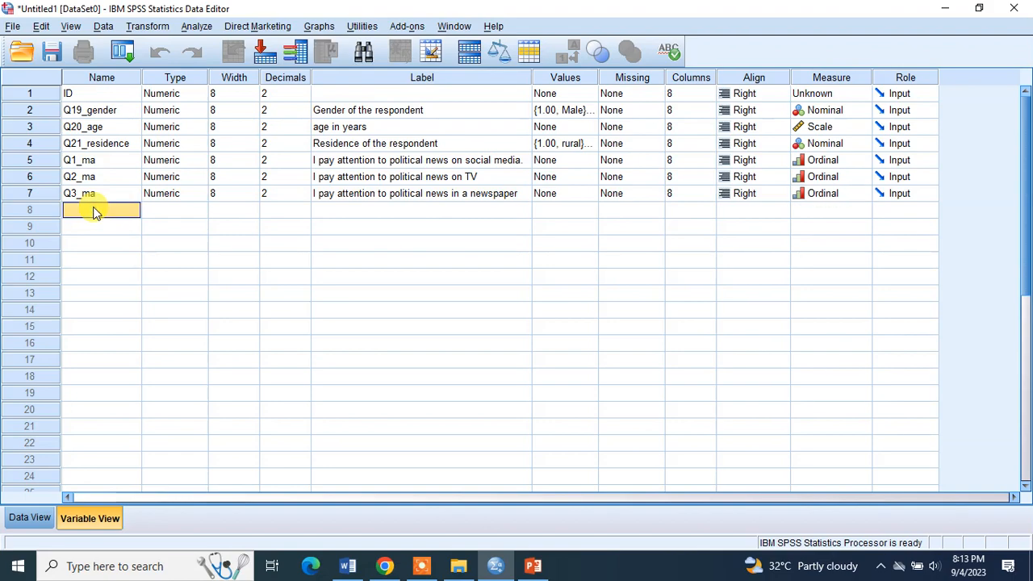
pyautogui.hotkey('alt', 'Tab')
pyautogui.scroll(-3, 525, 367)
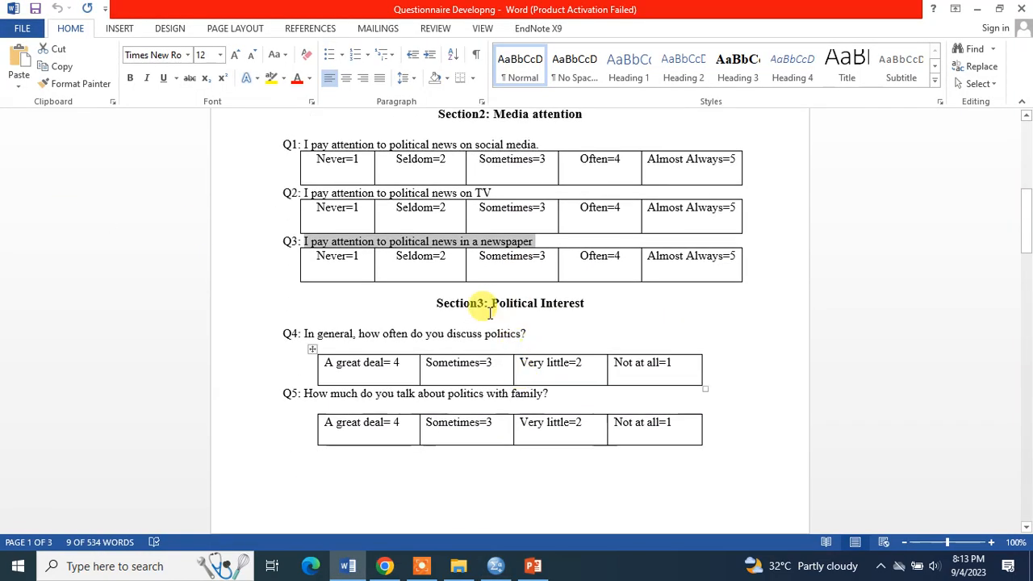
pyautogui.scroll(-2, 496, 327)
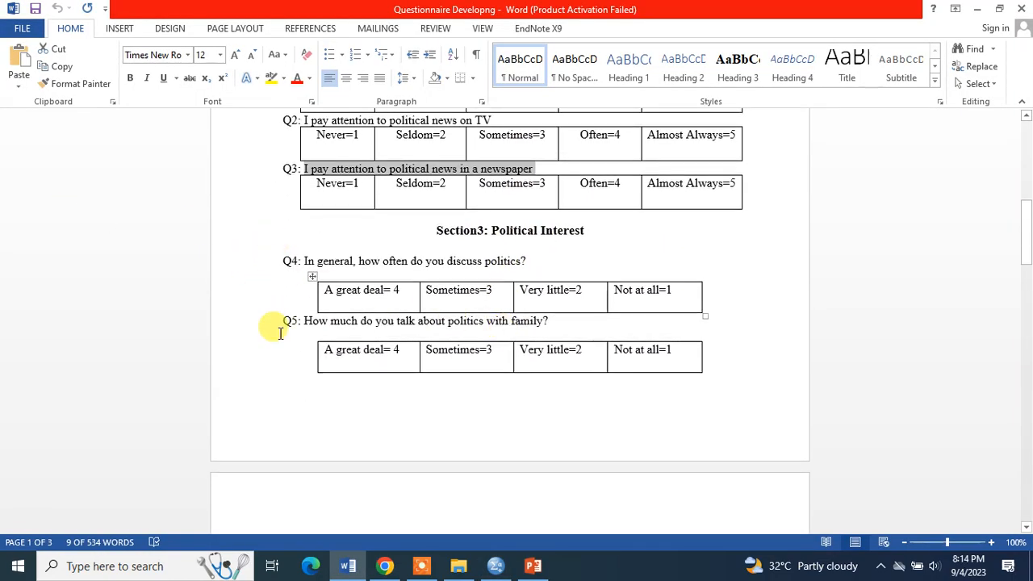
pyautogui.scroll(-5, 282, 330)
pyautogui.scroll(4, 302, 334)
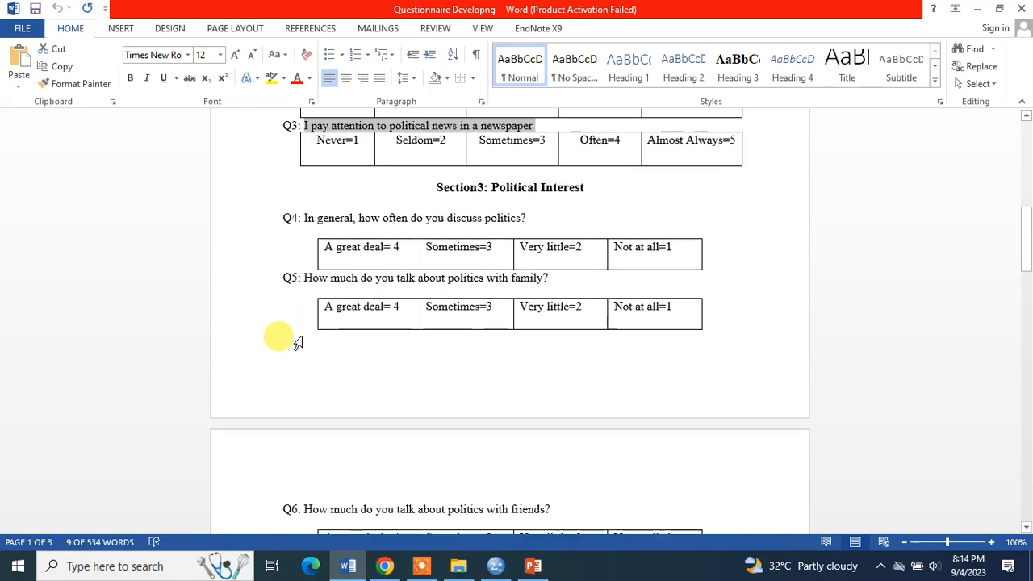
pyautogui.hotkey('alt', 'Tab')
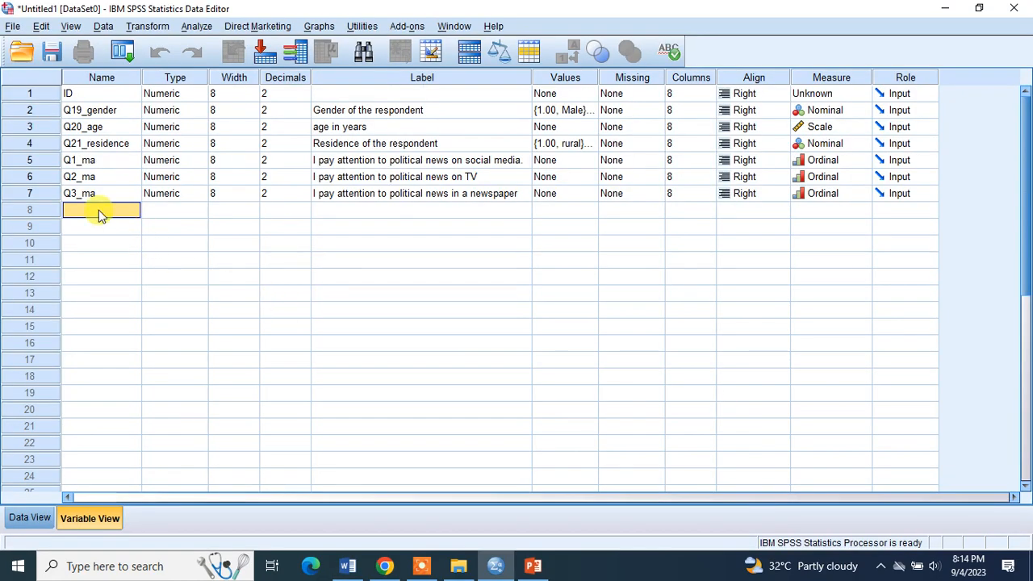
pyautogui.write('Q4_')
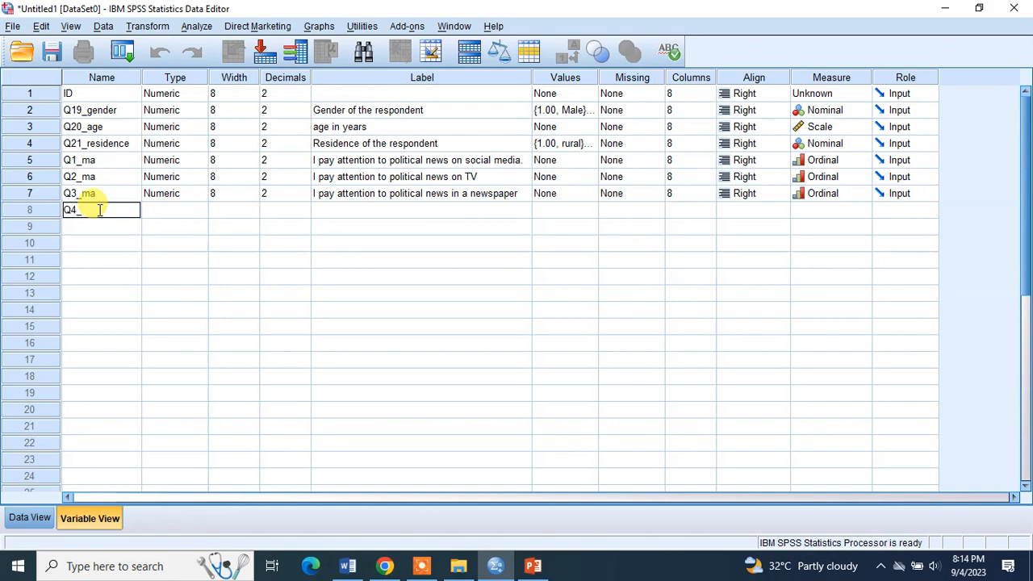
pyautogui.hotkey('alt', 'Tab')
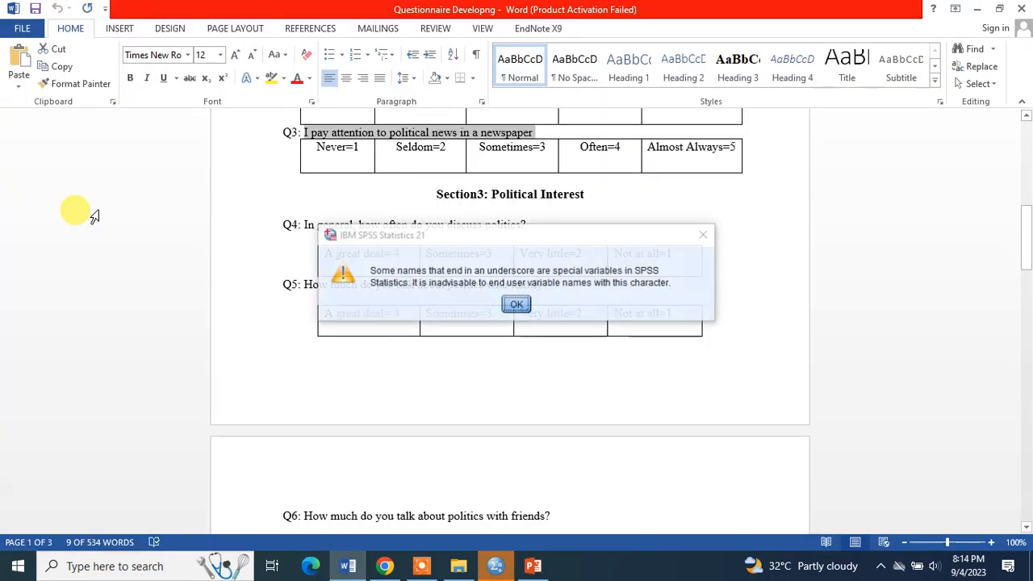
pyautogui.hotkey('alt', 'Tab')
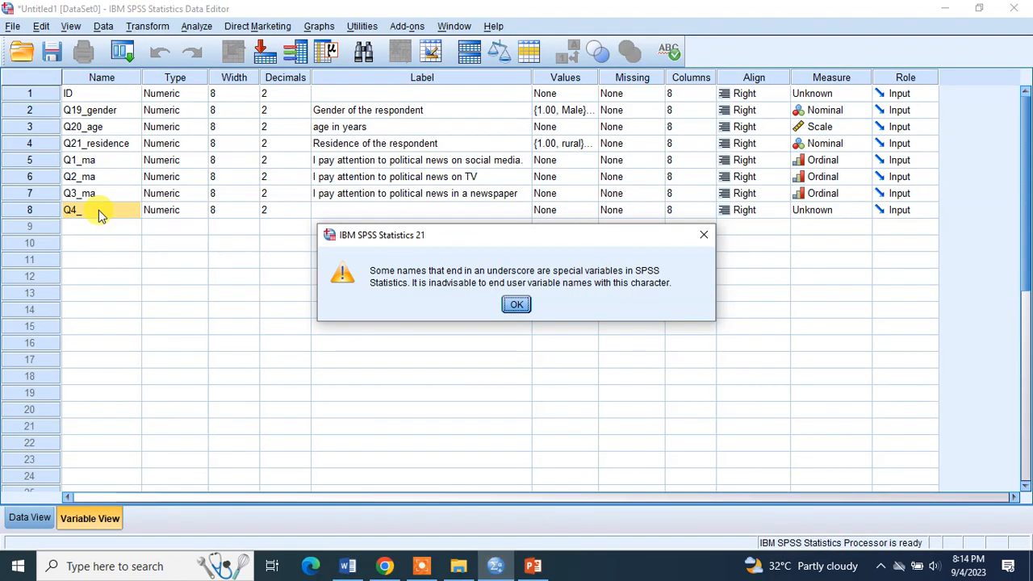
pyautogui.click(517, 306)
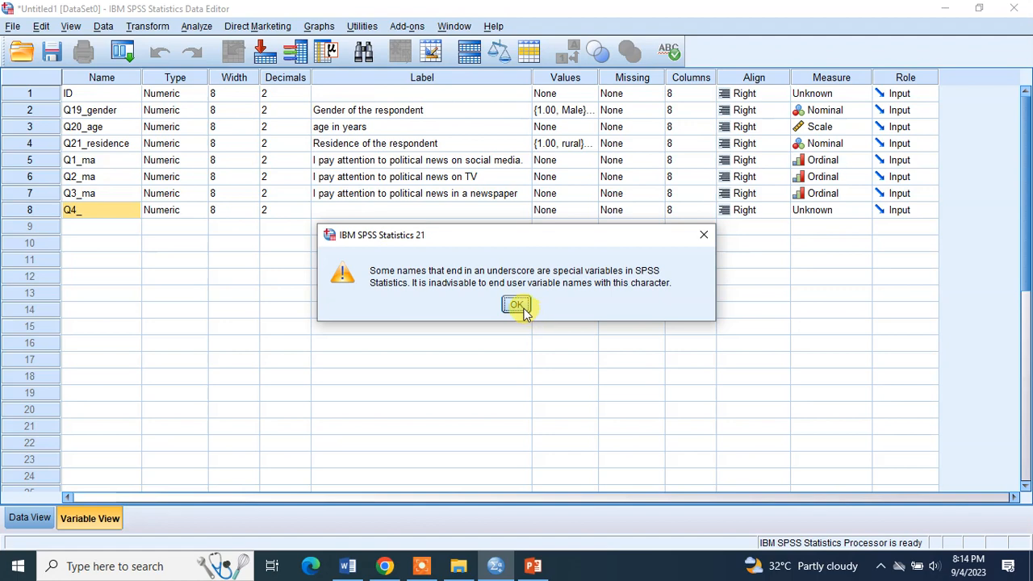
pyautogui.click(98, 211)
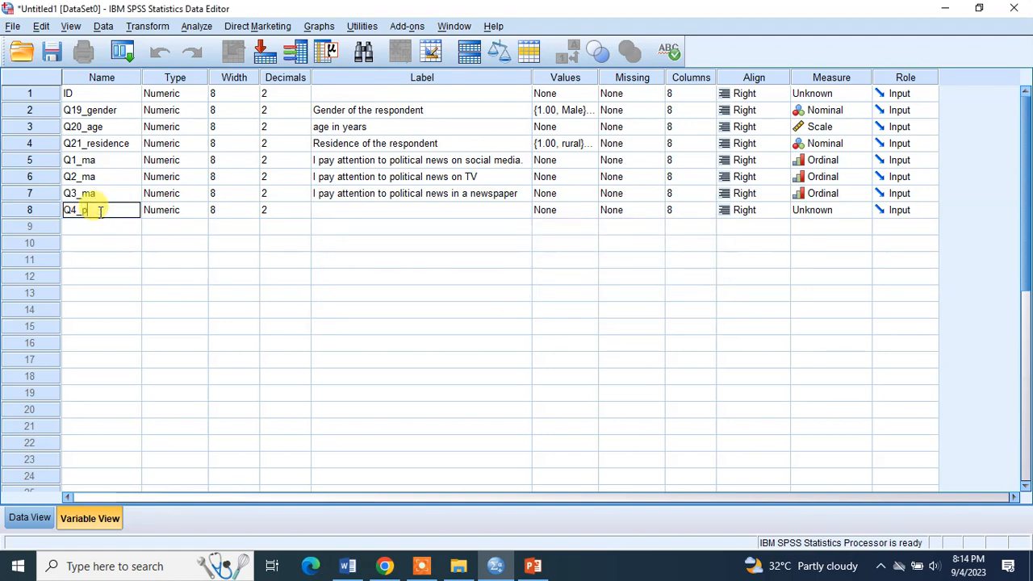
# Add two more Political Interest variables named Q5_pi and Q6_pi in the rows below Q4_pi.
pyautogui.click(80, 232)
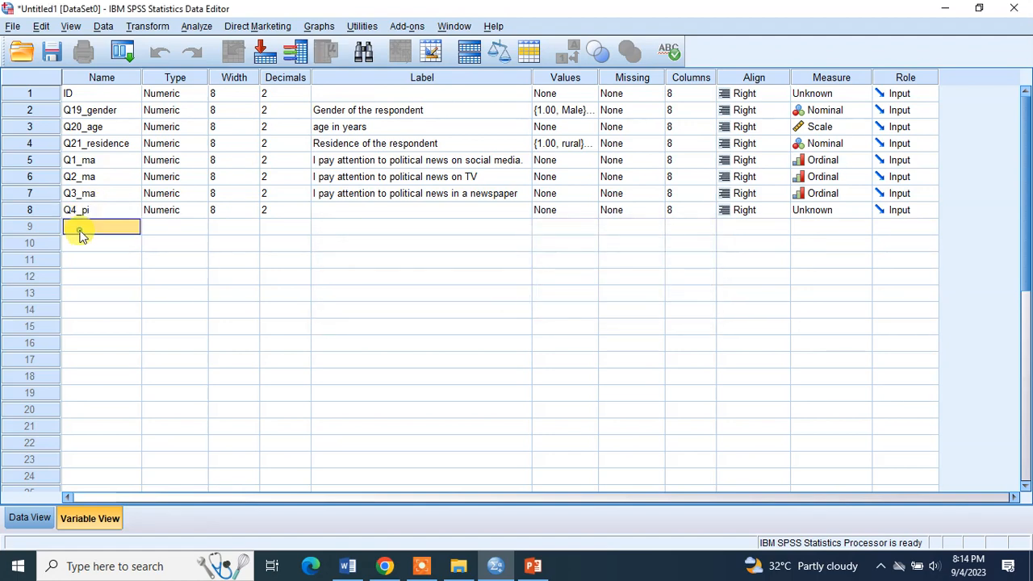
pyautogui.write('Q')
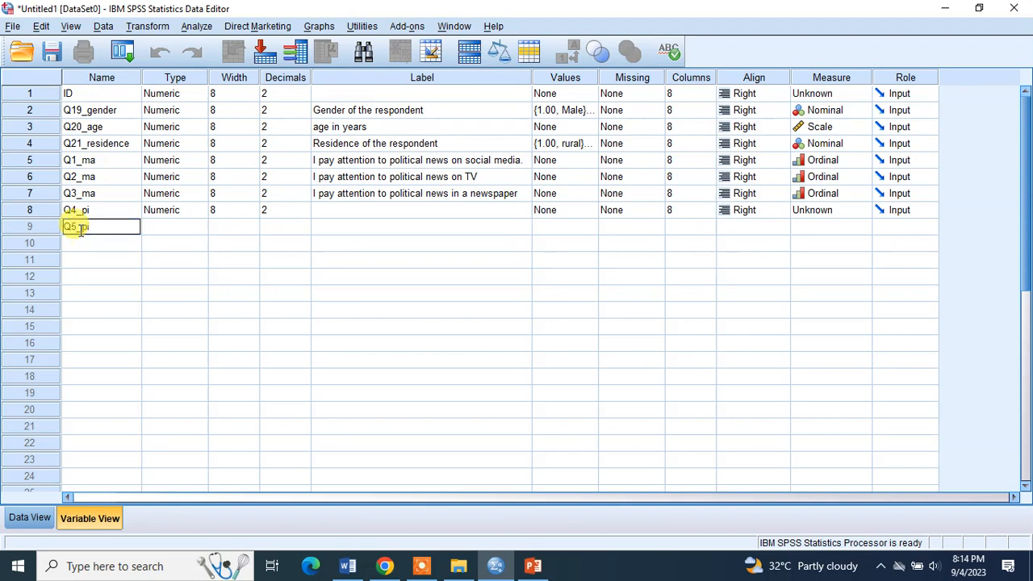
pyautogui.write('5_pi')
pyautogui.click(90, 251)
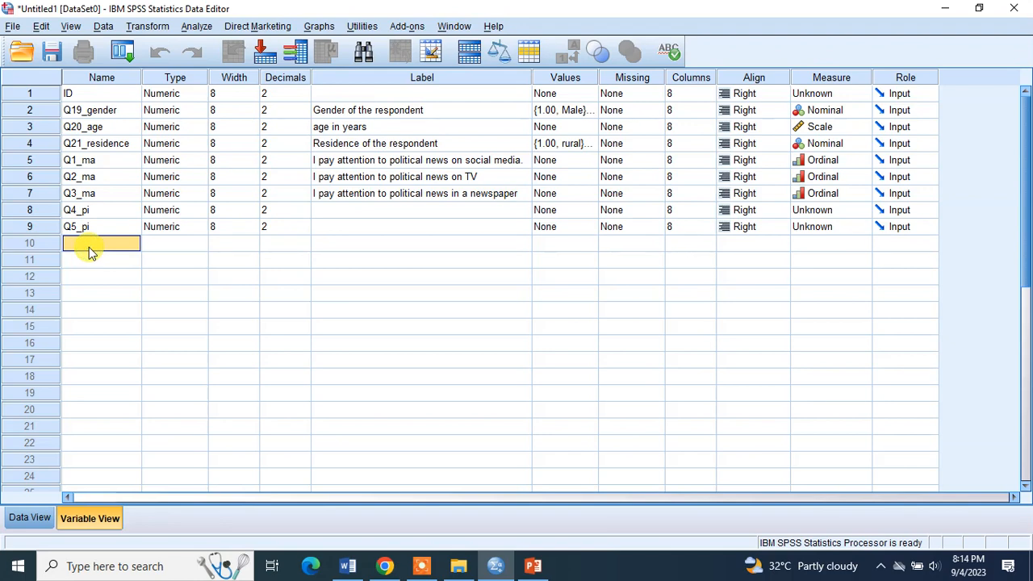
pyautogui.write('Q6_pi')
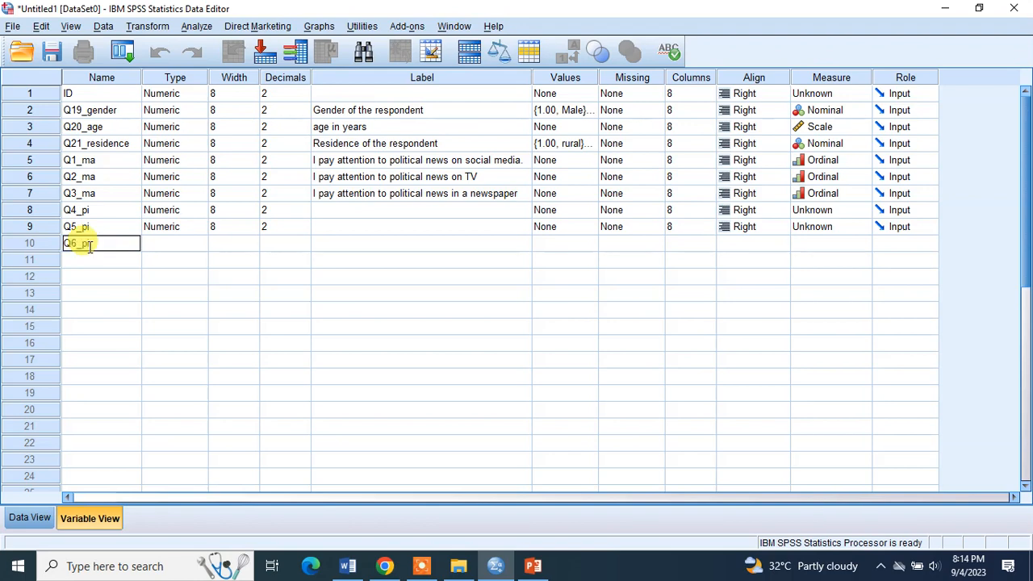
# Copy the Q4 question "In general, how often do you discuss politics?" from Word into the label of Q4_pi in SPSS.
pyautogui.hotkey('alt', 'Tab')
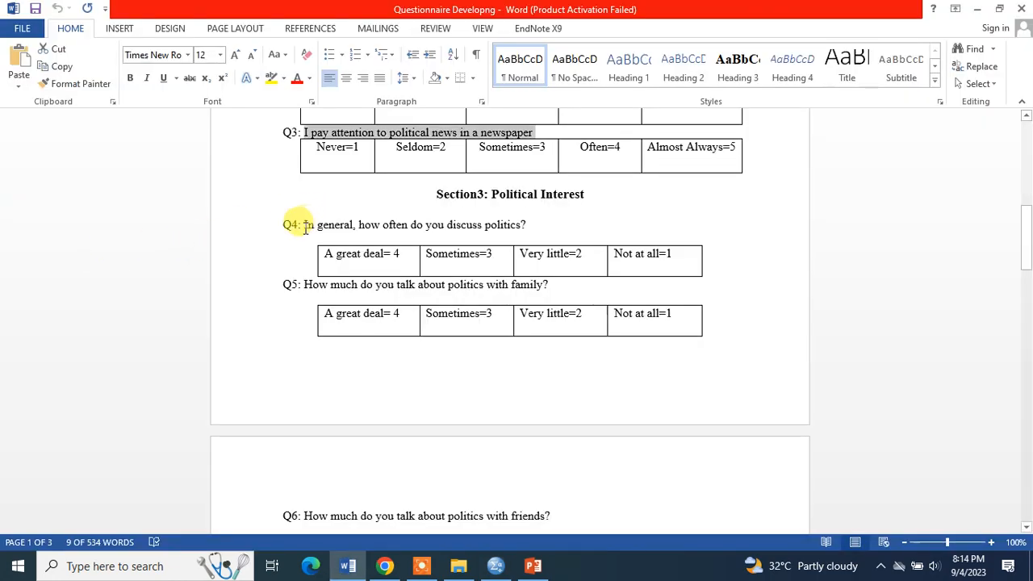
pyautogui.moveTo(306, 227); pyautogui.dragTo(541, 224)
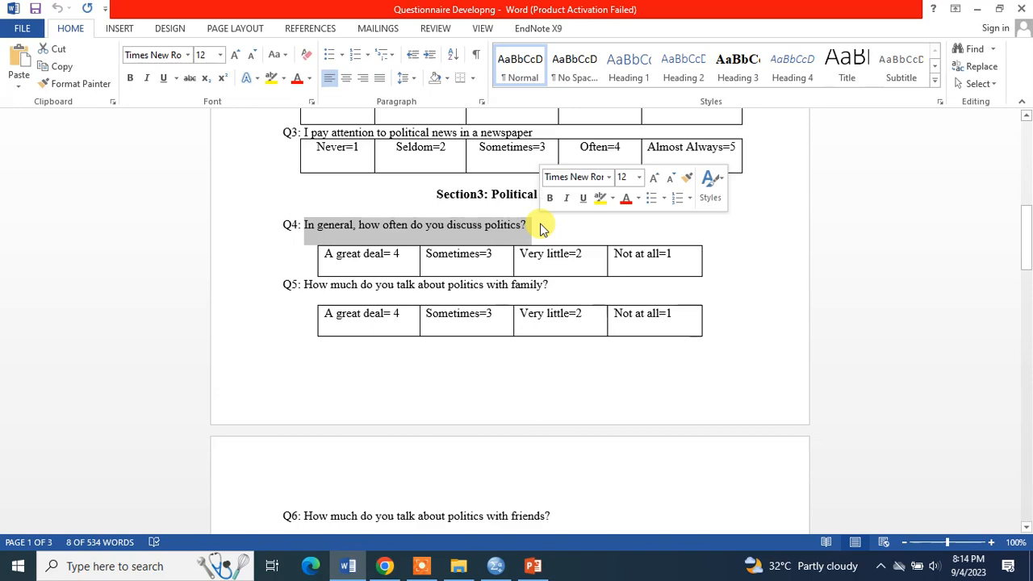
pyautogui.hotkey('ctrl', 'c')
pyautogui.hotkey('alt', 'Tab')
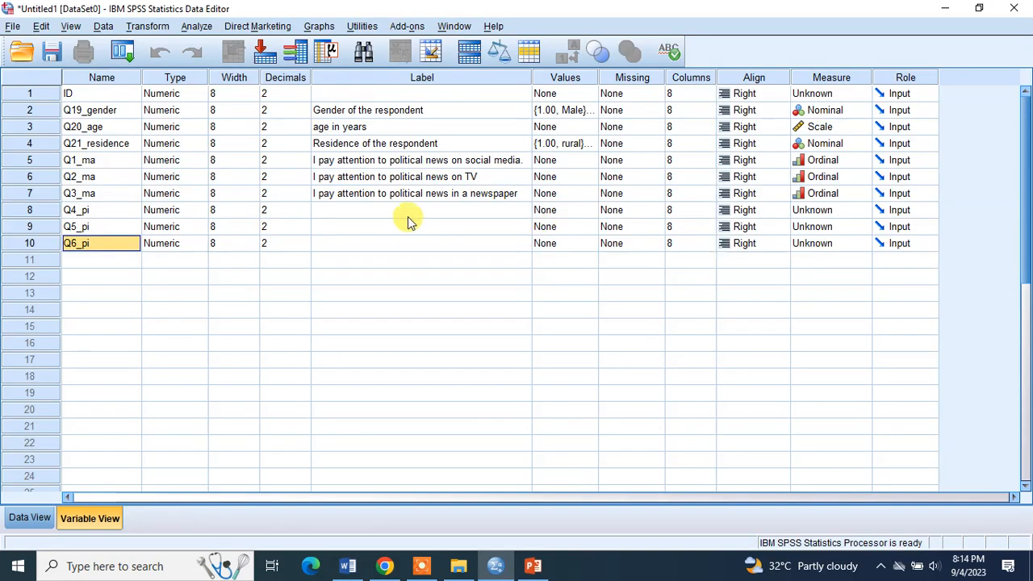
pyautogui.click(409, 214)
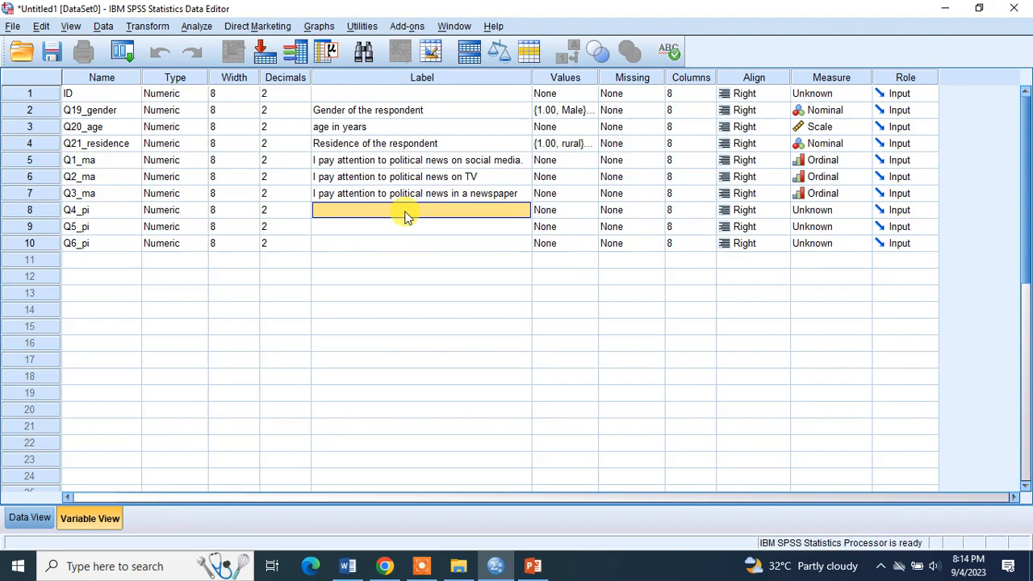
pyautogui.hotkey('alt', 'Tab')
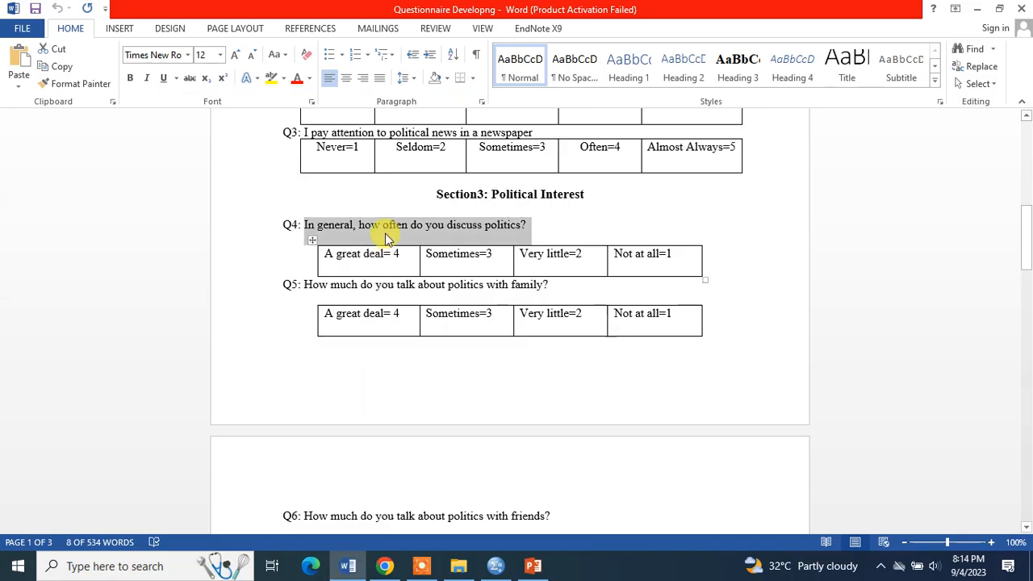
pyautogui.rightClick(391, 233)
pyautogui.click(417, 261)
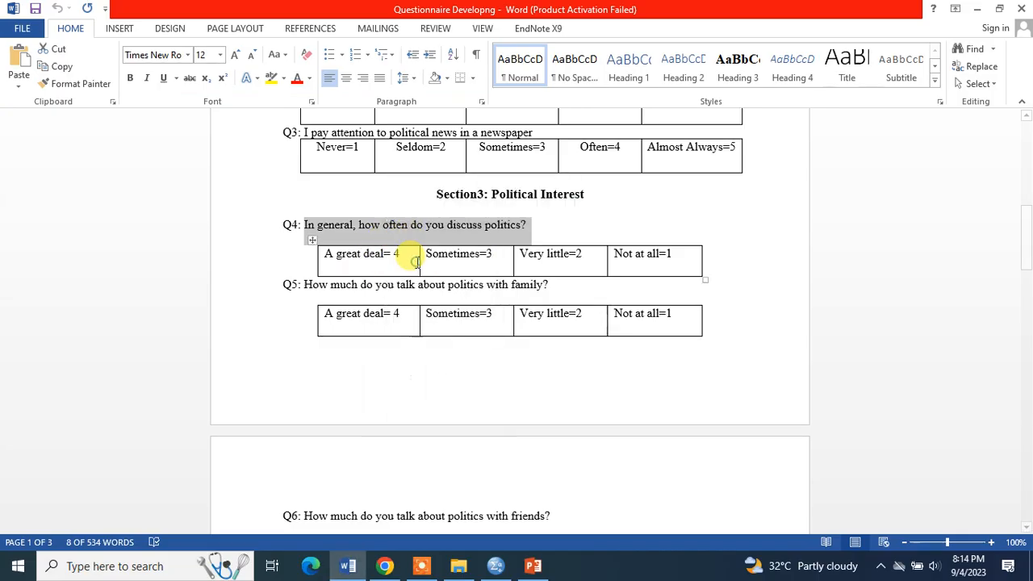
pyautogui.hotkey('alt', 'Tab')
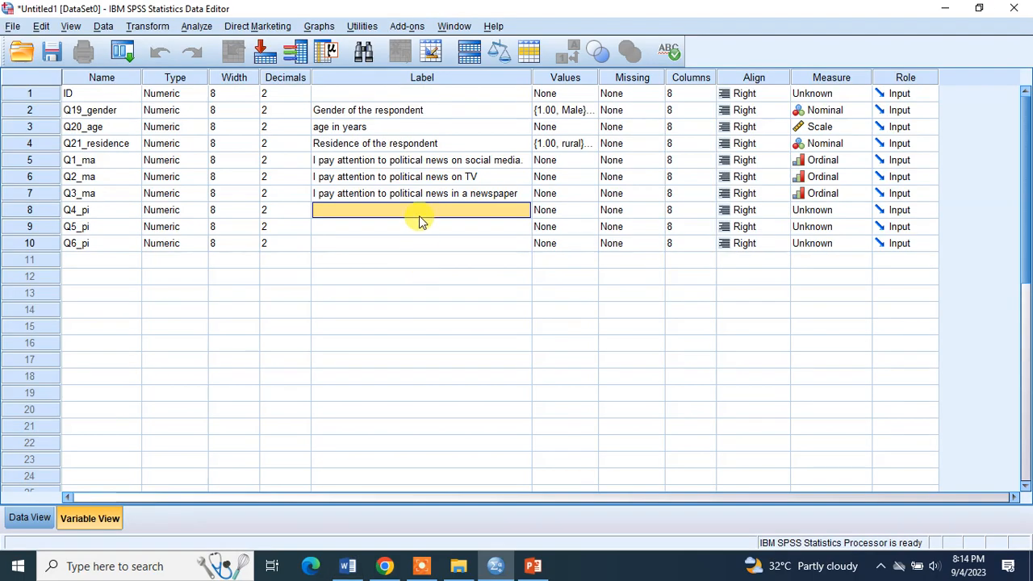
pyautogui.hotkey('ctrl', 'v')
# Copy the Q5 question "How much do you talk about politics with family?" from Word into the label of Q5_pi in SPSS.
pyautogui.click(348, 229)
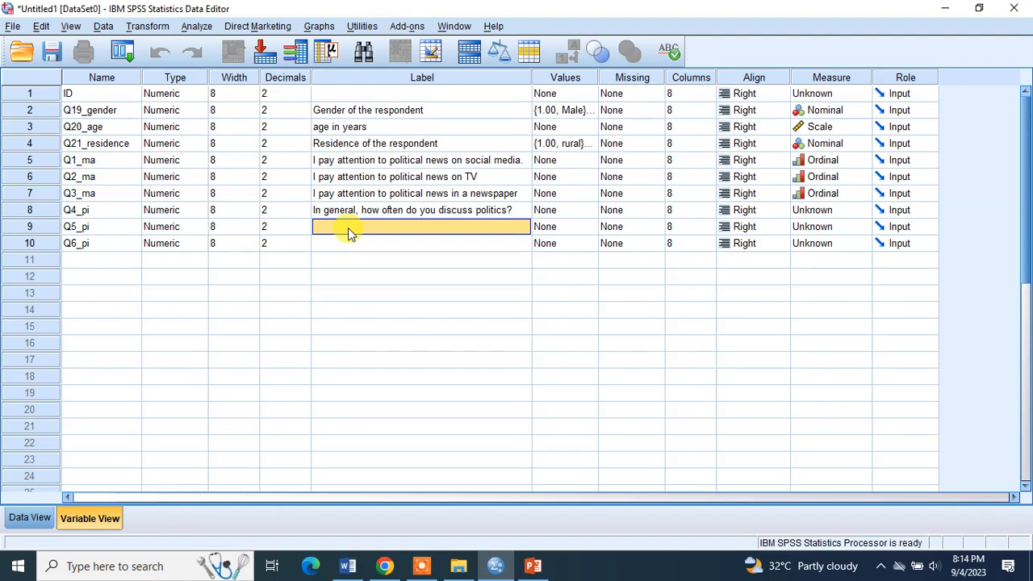
pyautogui.hotkey('ctrl', 's')
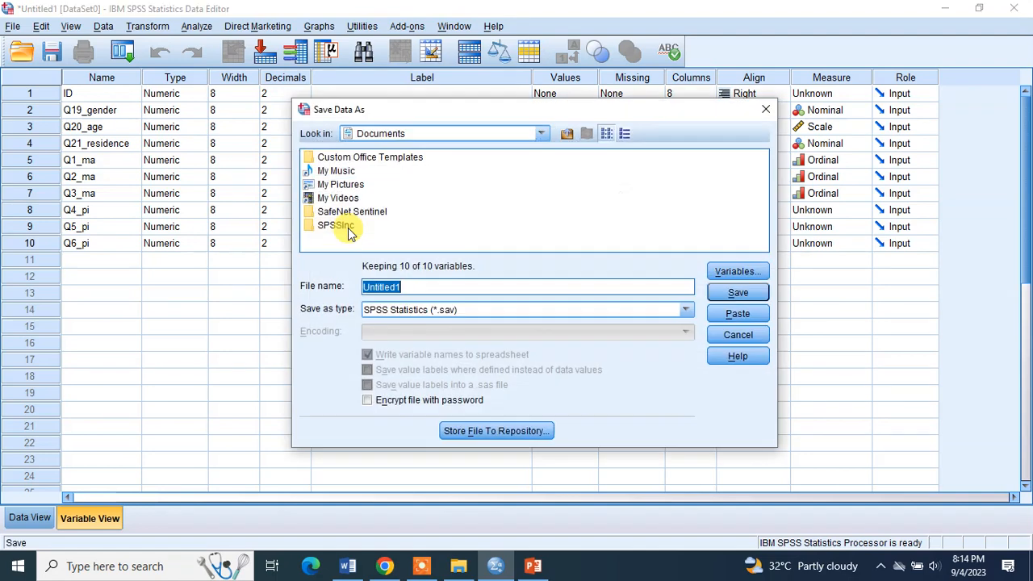
pyautogui.click(751, 335)
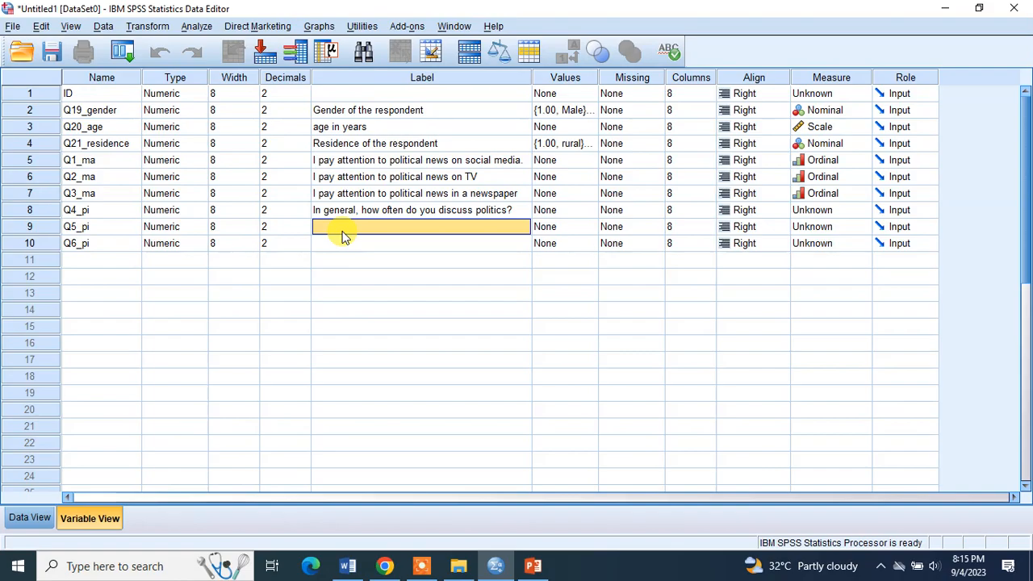
pyautogui.hotkey('alt', 'Tab')
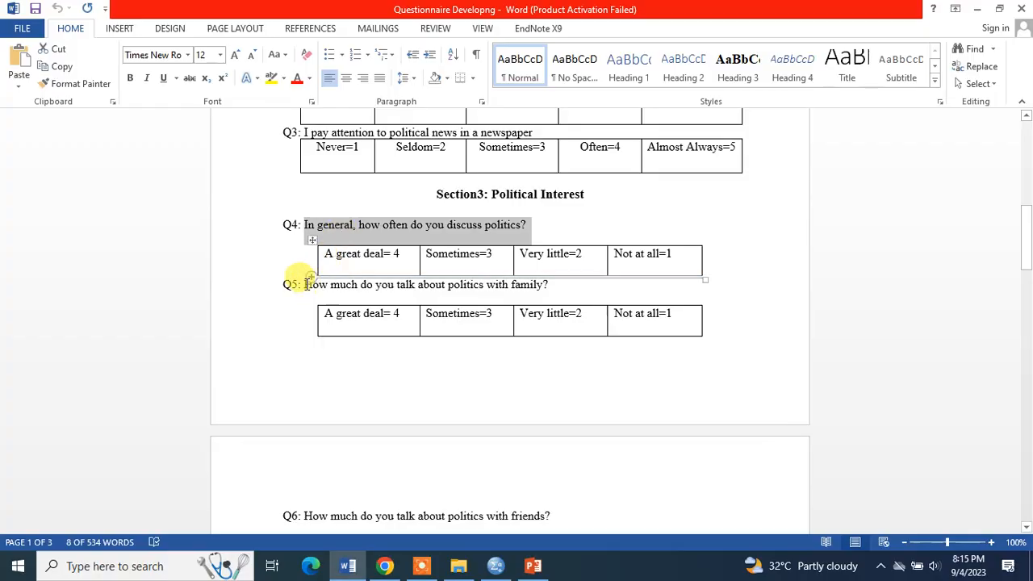
pyautogui.moveTo(307, 283); pyautogui.dragTo(560, 284)
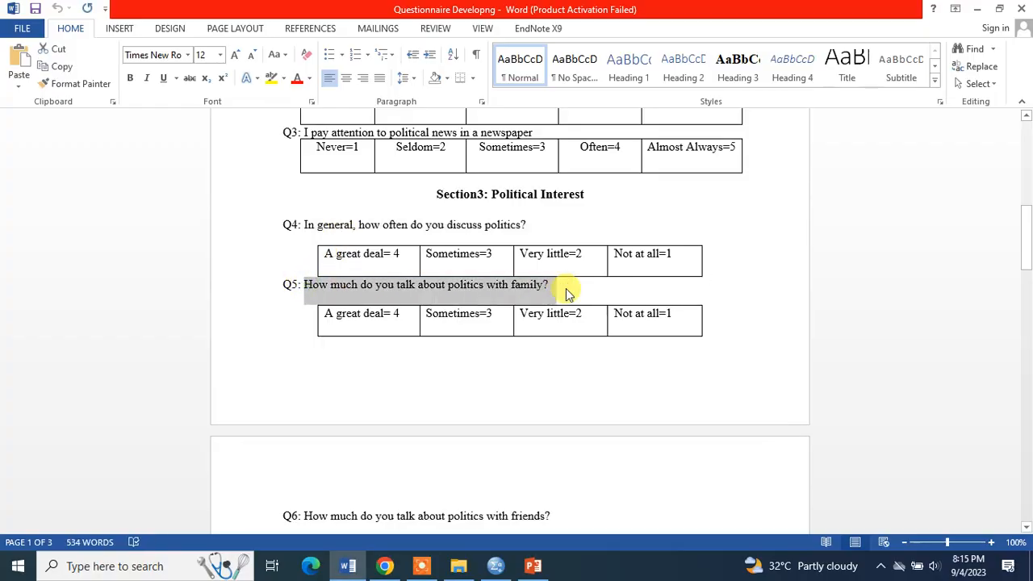
pyautogui.hotkey('alt', 'Tab')
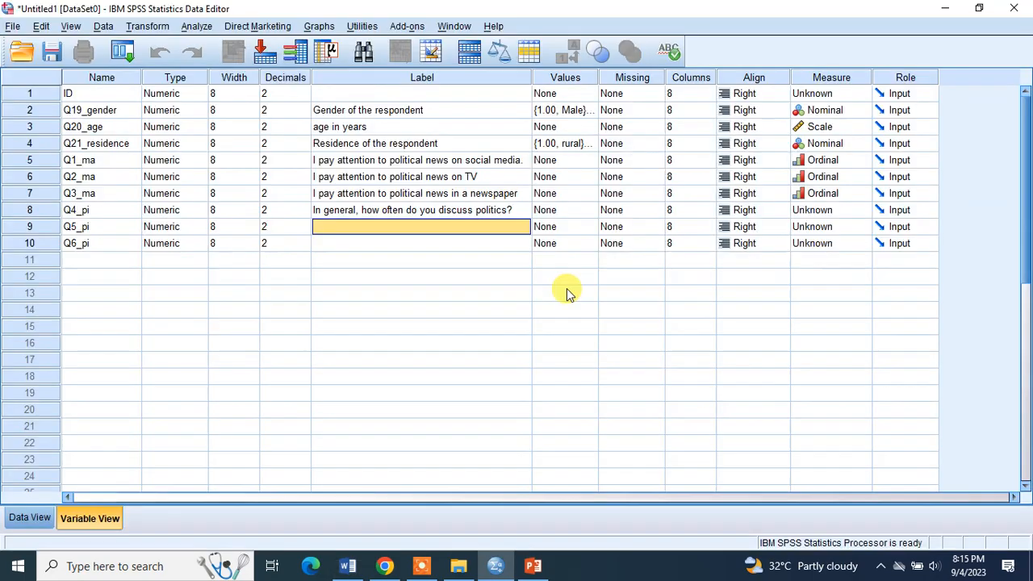
pyautogui.hotkey('ctrl', 'v')
# Copy the Q6 question "How much do you talk about politics with friends?" from Word into the label of Q6_pi in SPSS.
pyautogui.click(347, 243)
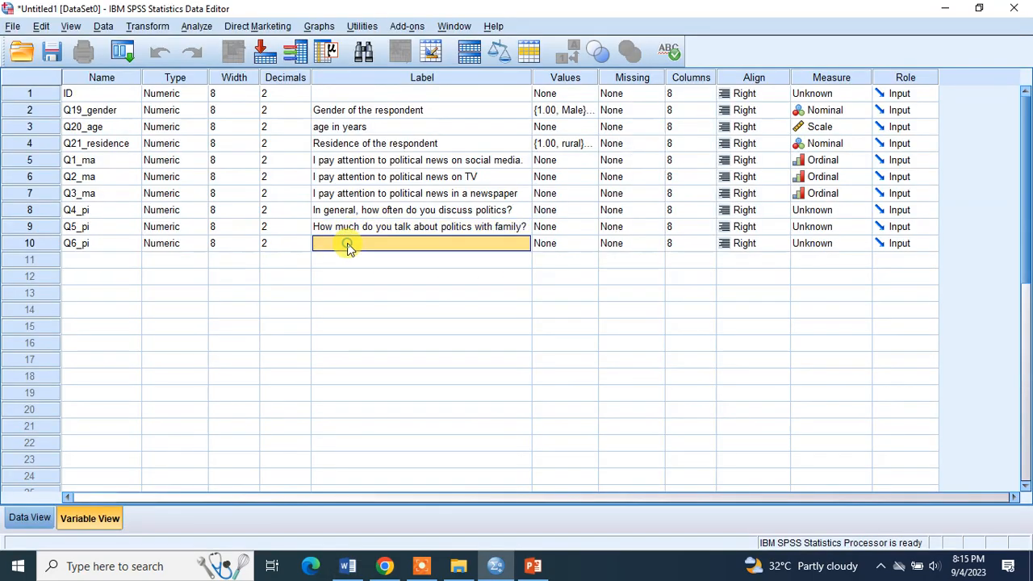
pyautogui.hotkey('alt', 'Tab')
pyautogui.scroll(-5, 360, 376)
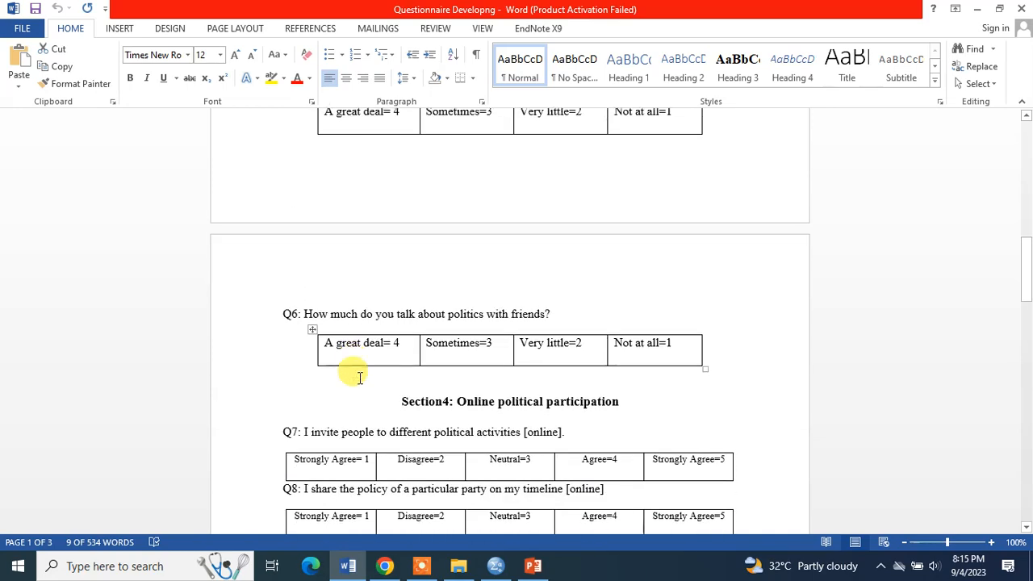
pyautogui.moveTo(304, 298); pyautogui.dragTo(576, 298)
pyautogui.hotkey('alt', 'Tab')
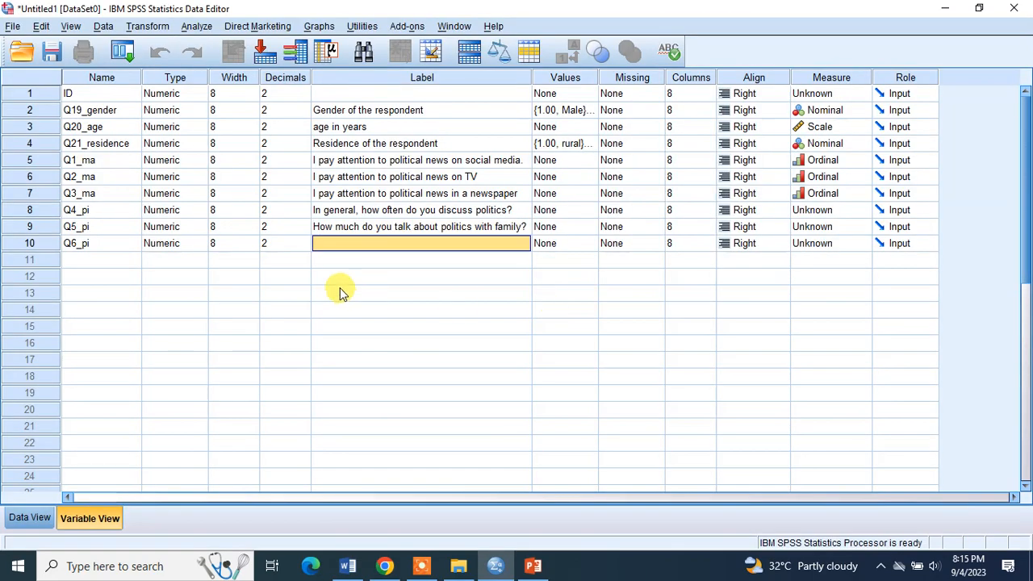
pyautogui.hotkey('ctrl', 'v')
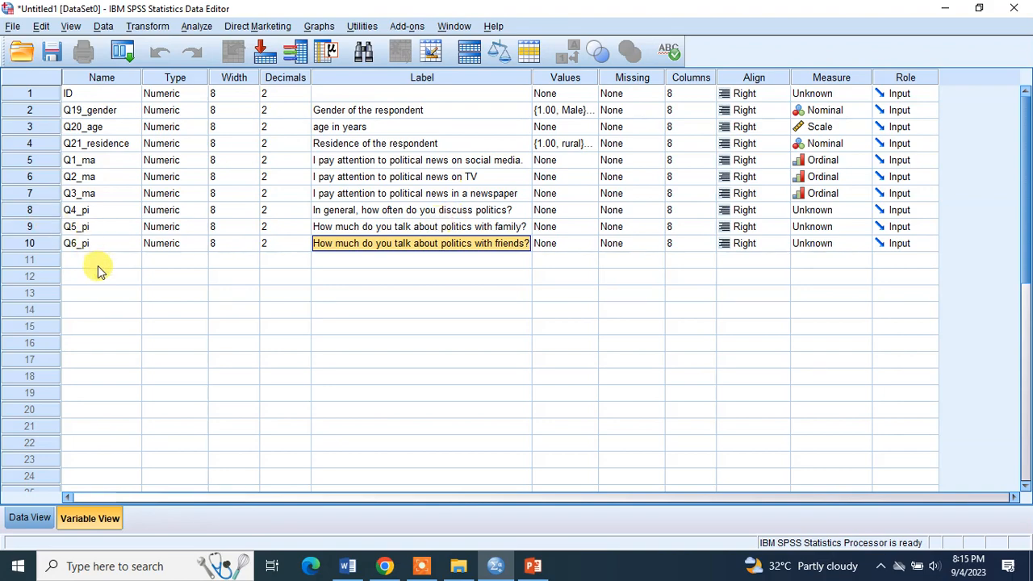
# Check the Online political participation section in Word and add a variable named Q7_op in SPSS below Q6_pi.
pyautogui.hotkey('alt', 'Tab')
pyautogui.scroll(-2, 597, 380)
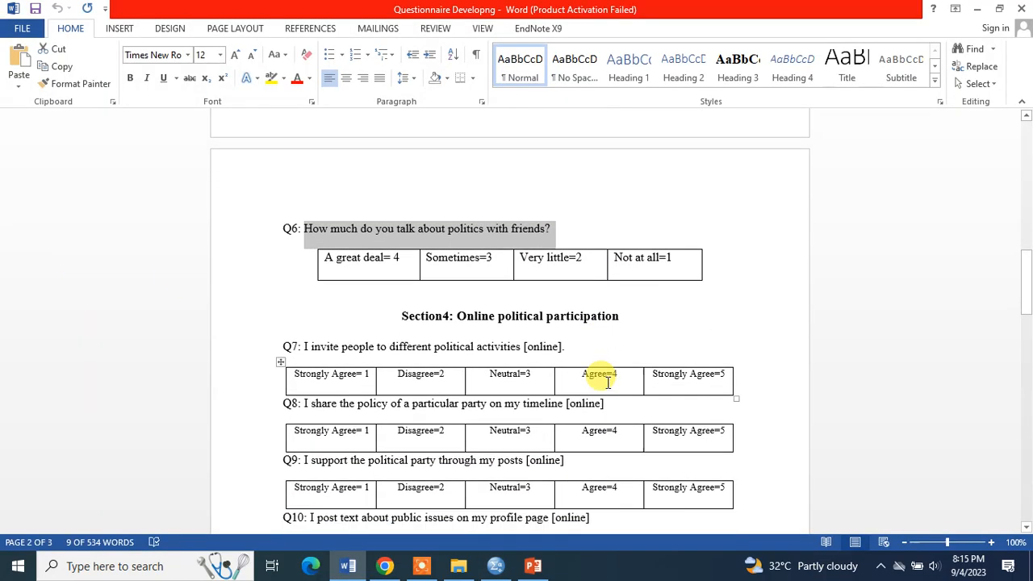
pyautogui.scroll(-3, 367, 343)
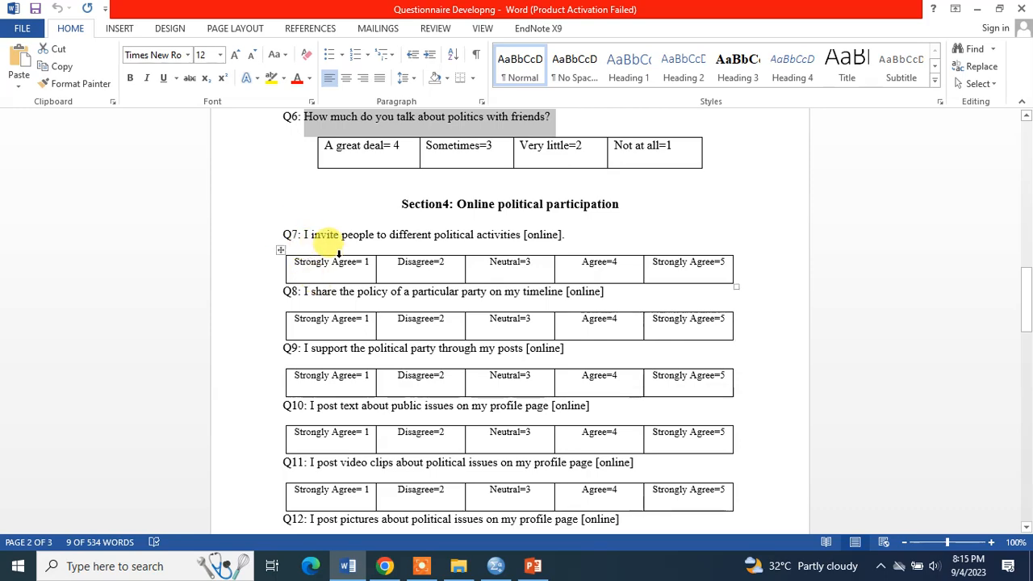
pyautogui.hotkey('alt', 'Tab')
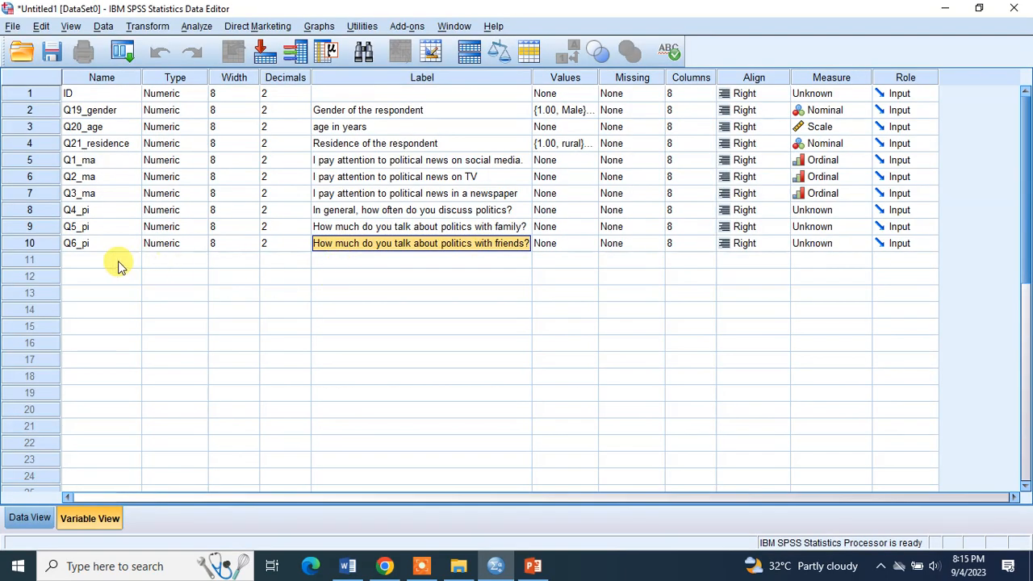
pyautogui.hotkey('alt', 'Tab')
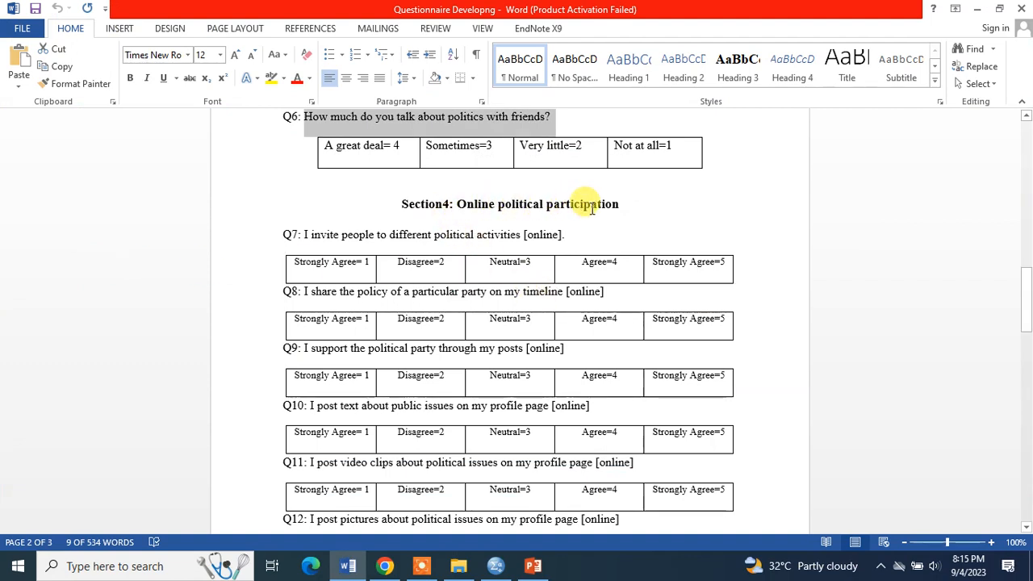
pyautogui.hotkey('alt', 'Tab')
pyautogui.click(108, 260)
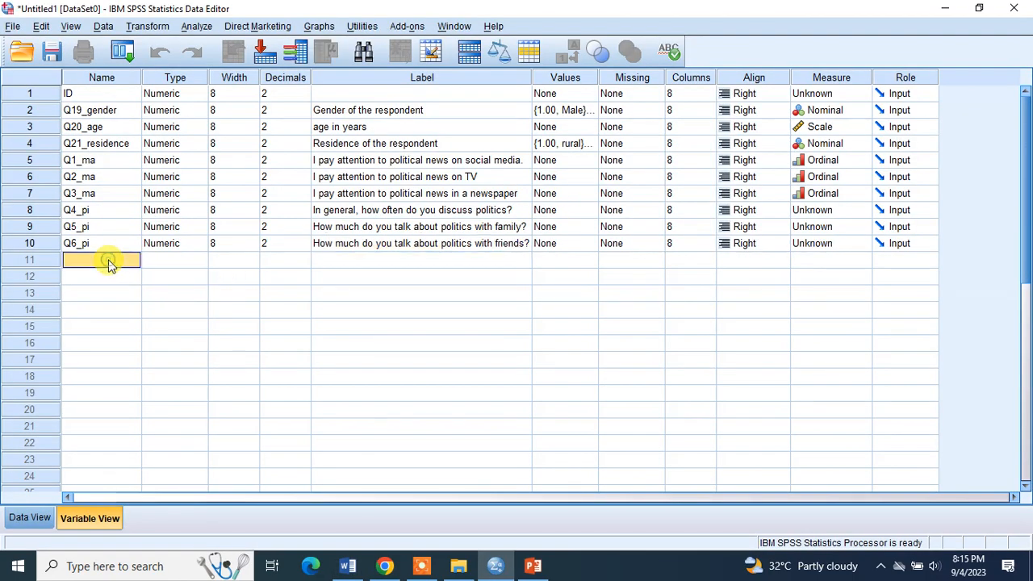
pyautogui.write('Q7_op')
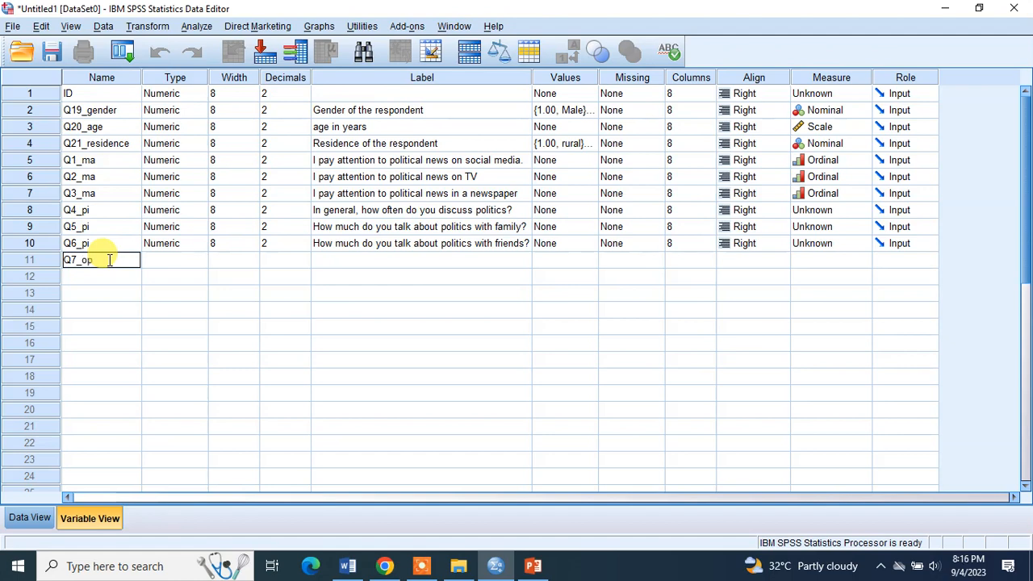
# Recheck the Section4 heading in Word and rename the row 11 variable in SPSS as Q7_opp.
pyautogui.hotkey('alt', 'Tab')
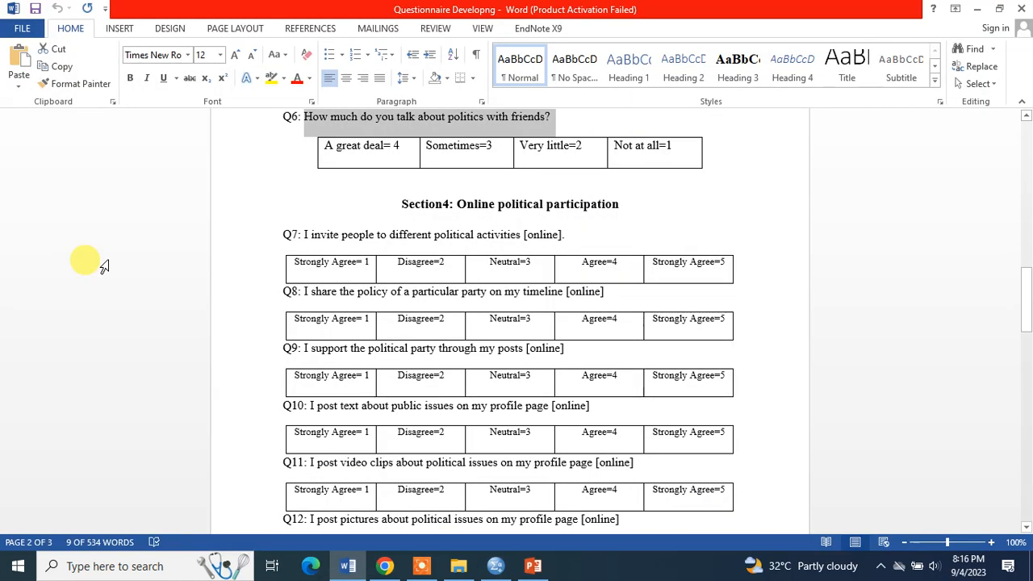
pyautogui.hotkey('alt', 'Tab')
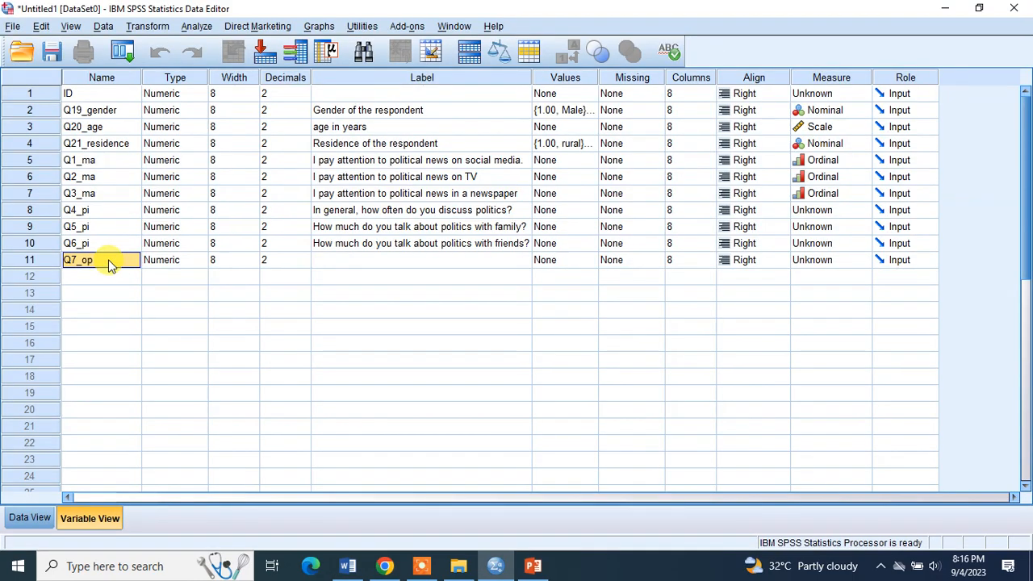
pyautogui.doubleClick(109, 260)
pyautogui.click(94, 280)
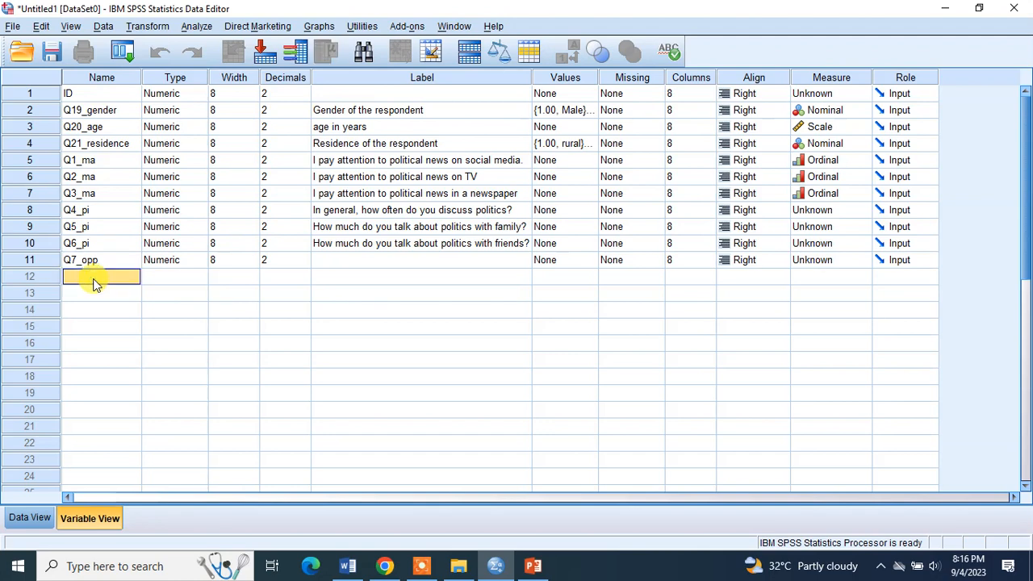
# Try to name a new variable 8_opp in the row below Q7_opp.
pyautogui.write('8_opp')
pyautogui.click(91, 296)
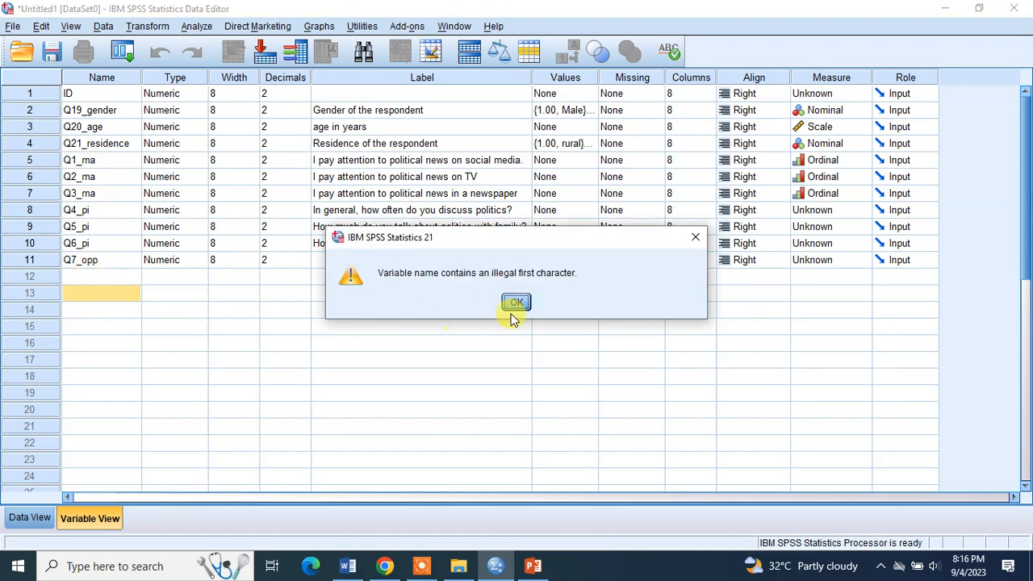
pyautogui.click(511, 305)
pyautogui.click(83, 260)
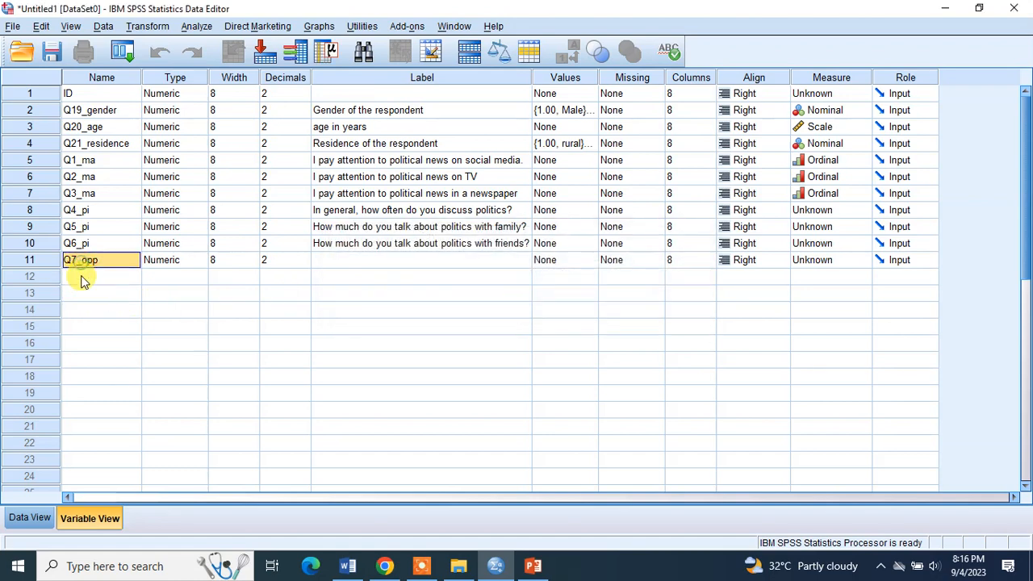
# Add variables named Q8_opp, Q9_opp and Q10_opp in the rows below Q7_opp.
pyautogui.click(82, 276)
pyautogui.write('Q8_opp')
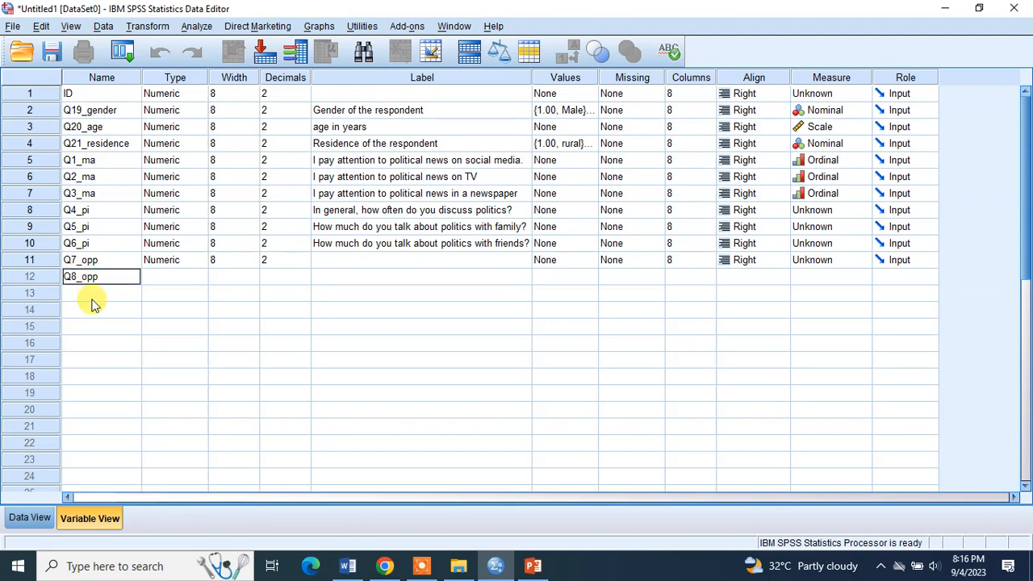
pyautogui.click(92, 296)
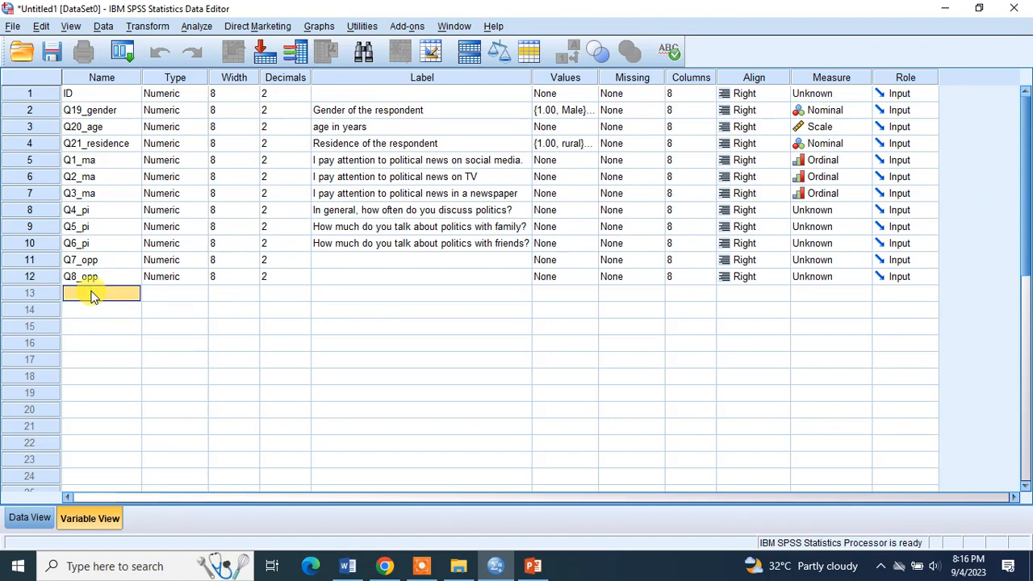
pyautogui.write('Q9_opp')
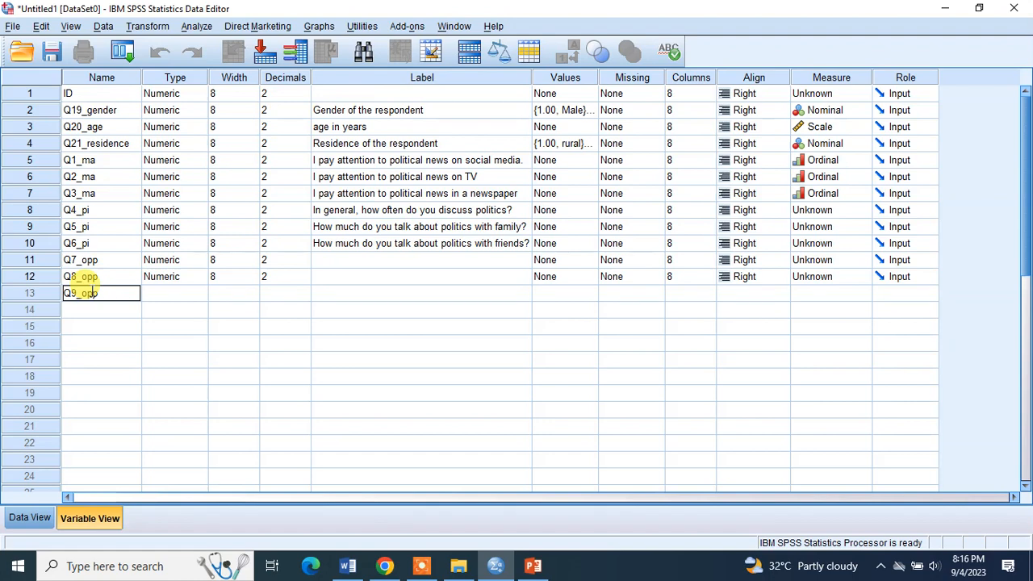
pyautogui.click(91, 312)
pyautogui.write('Q10_o')
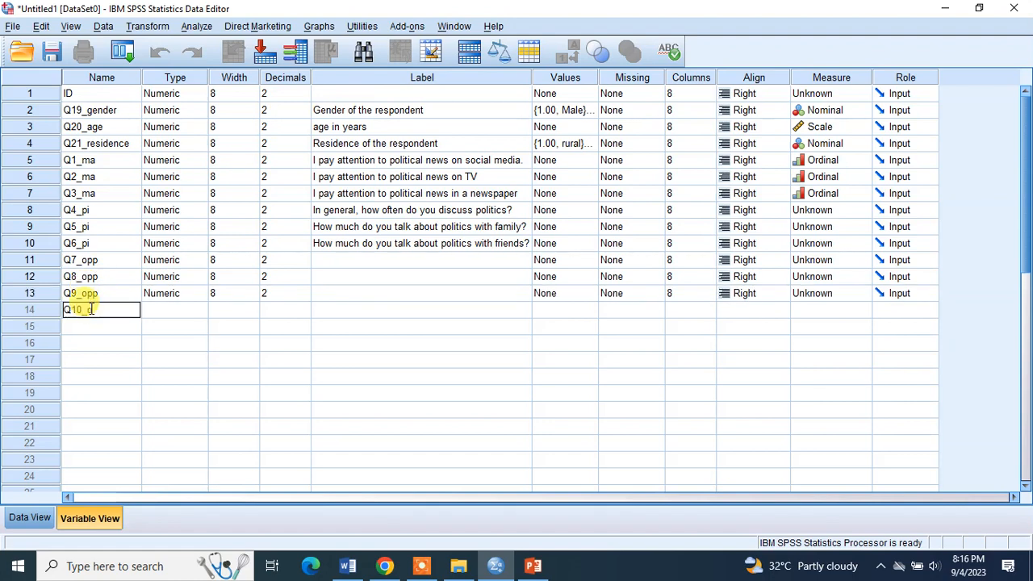
pyautogui.write('pp')
# Add variables named Q11_opp, Q12_opp and Q13_opp in the rows below Q10_opp.
pyautogui.click(94, 329)
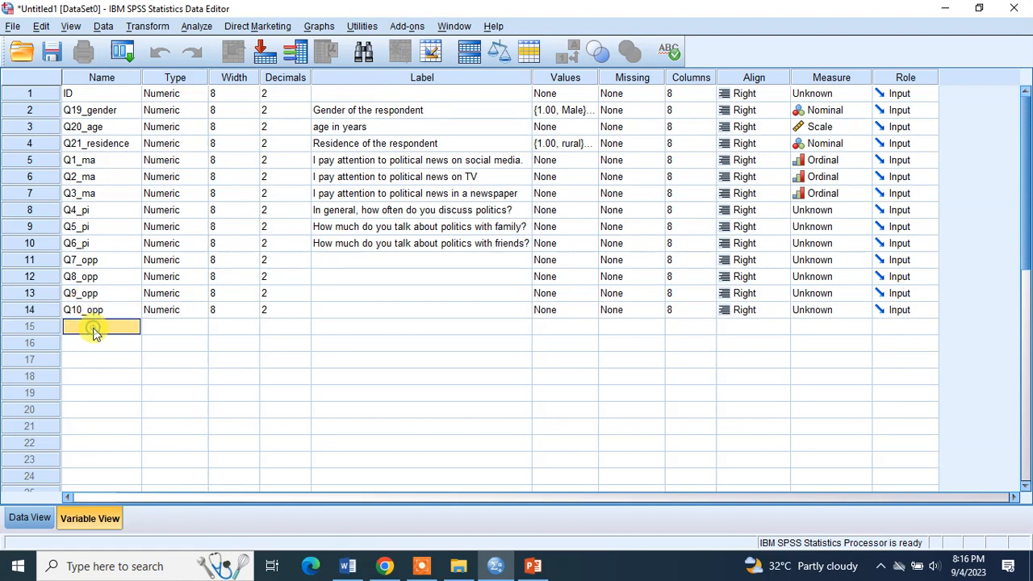
pyautogui.write('Q11_opp')
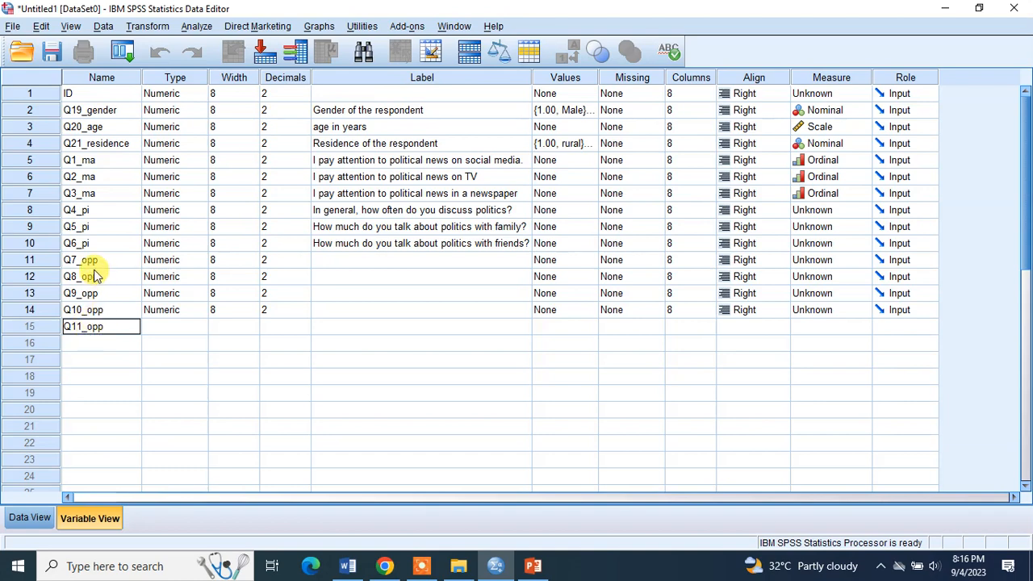
pyautogui.click(82, 349)
pyautogui.write('Q12_o')
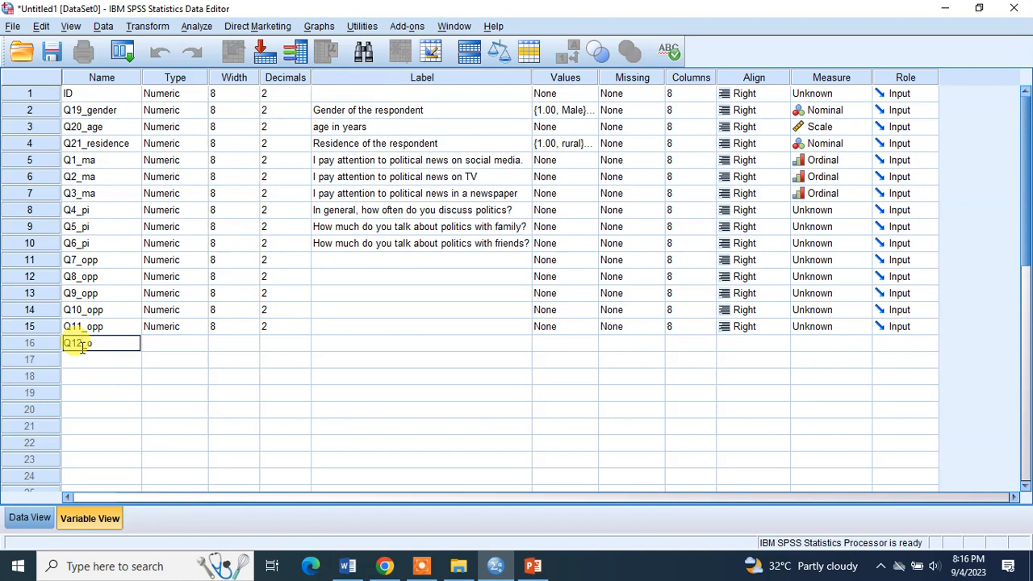
pyautogui.write('pp')
pyautogui.click(82, 360)
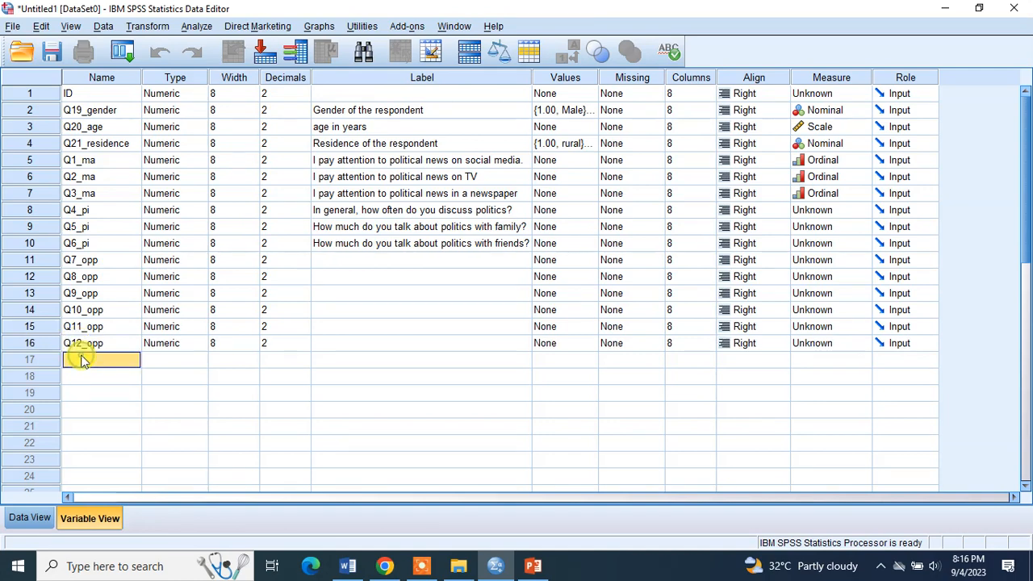
pyautogui.write('Q13_opp')
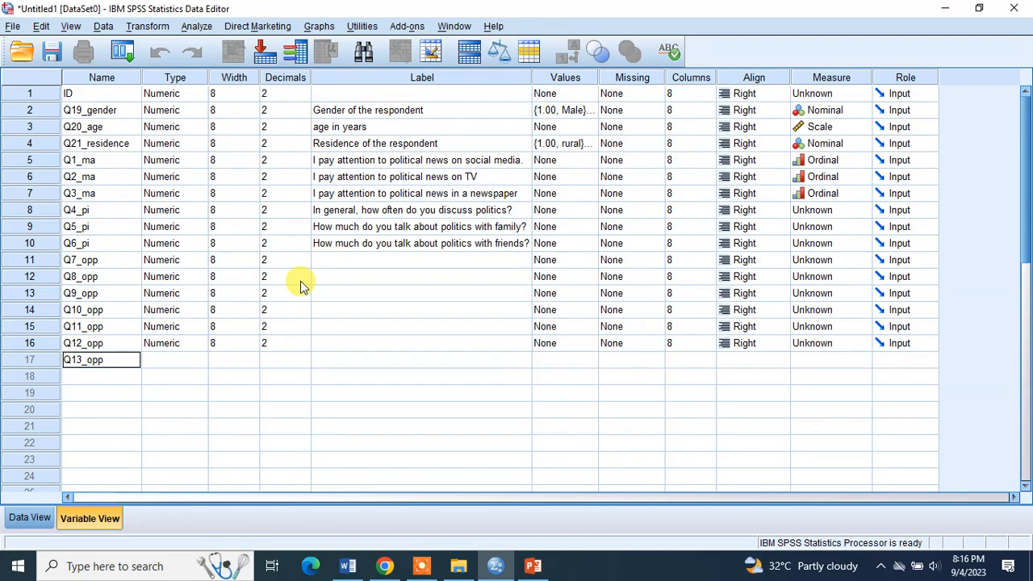
# Copy the Q7 statement "I invite people to different political activities [online]." from Word into the label of Q7_opp in SPSS.
pyautogui.hotkey('alt', 'Tab')
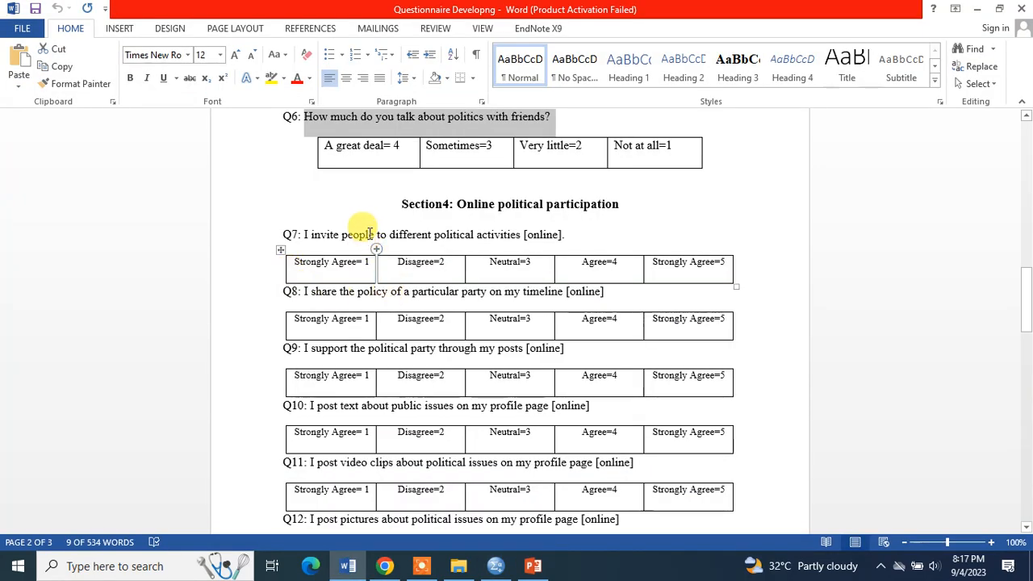
pyautogui.click(342, 222)
pyautogui.moveTo(304, 234); pyautogui.dragTo(587, 236)
pyautogui.hotkey('ctrl', 'c')
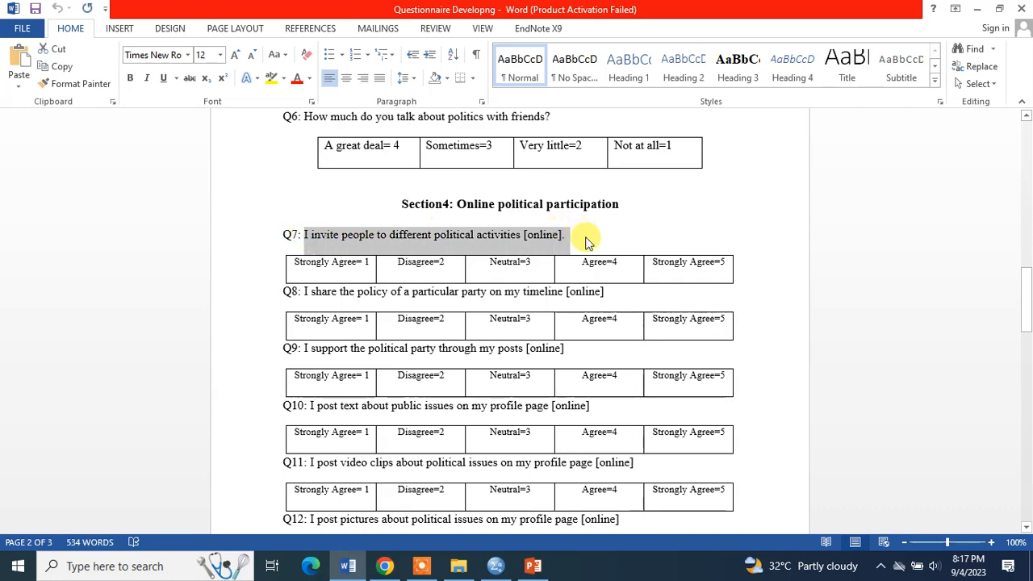
pyautogui.hotkey('alt', 'Tab')
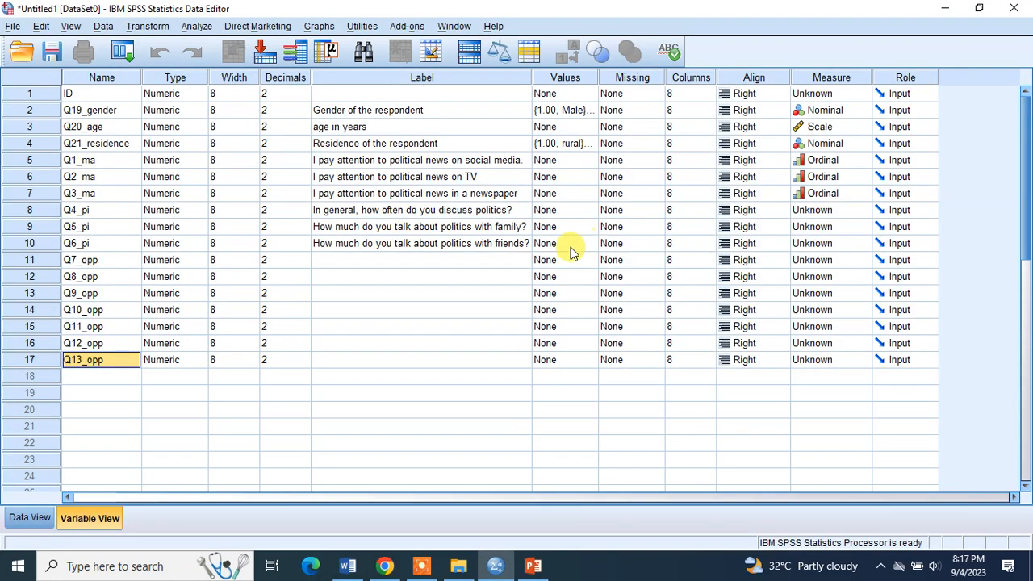
pyautogui.click(353, 260)
pyautogui.hotkey('ctrl', 'v')
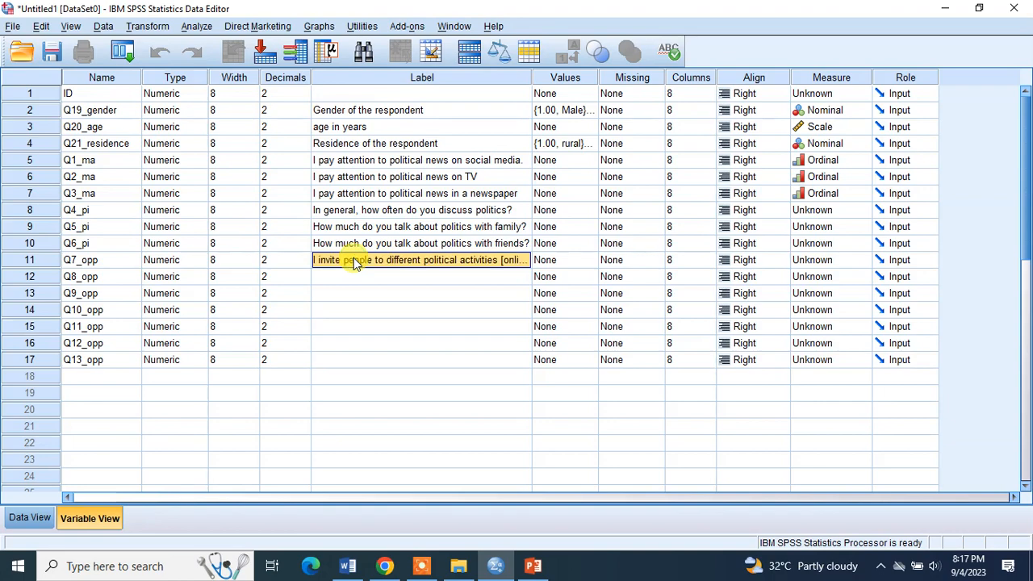
# Copy the Q8 statement "I share the policy of a particular party on my timeline [online]" from Word into the label of Q8_opp in SPSS.
pyautogui.hotkey('alt', 'Tab')
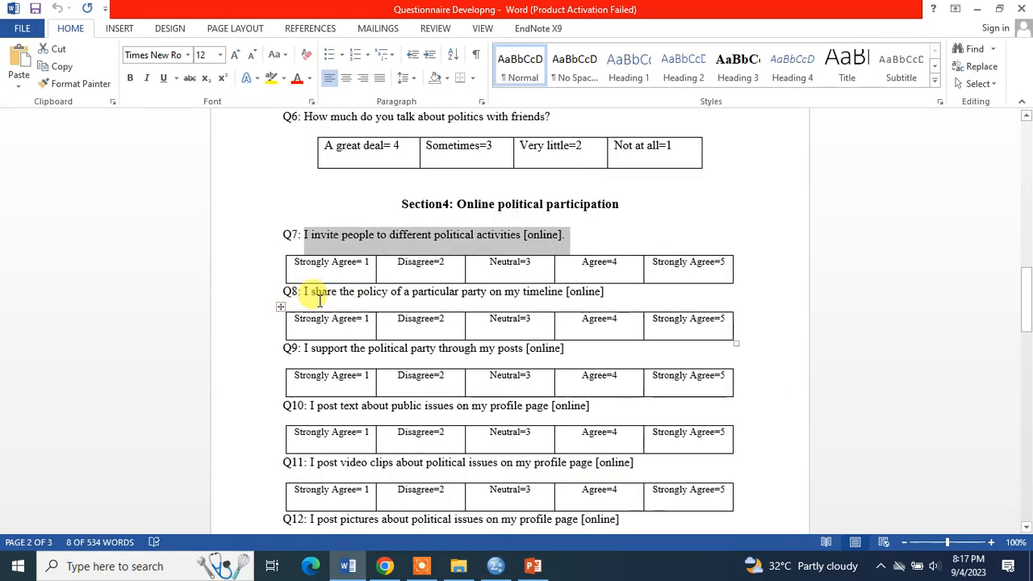
pyautogui.moveTo(304, 292); pyautogui.dragTo(610, 292)
pyautogui.hotkey('ctrl', 'c')
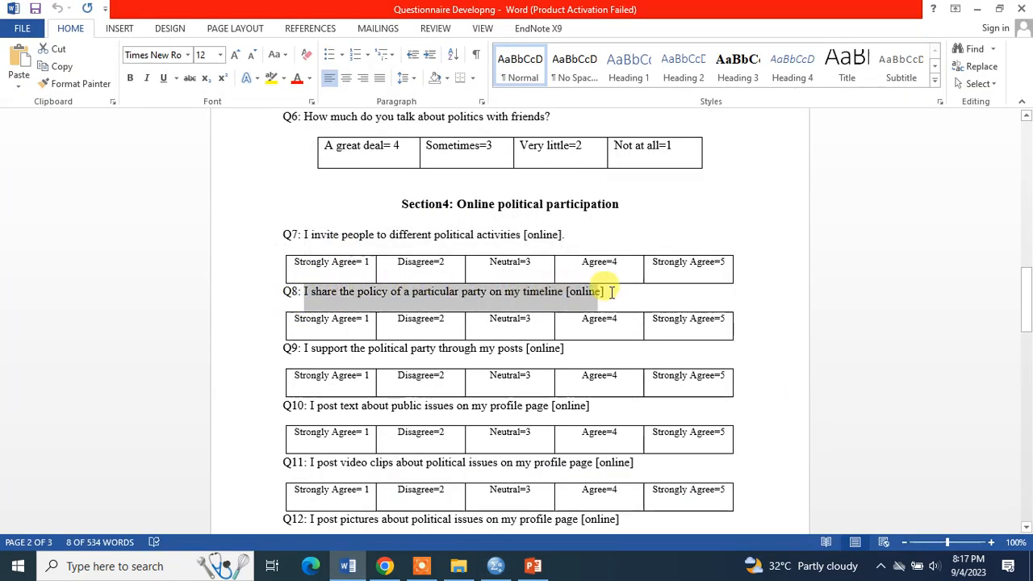
pyautogui.press('alt')
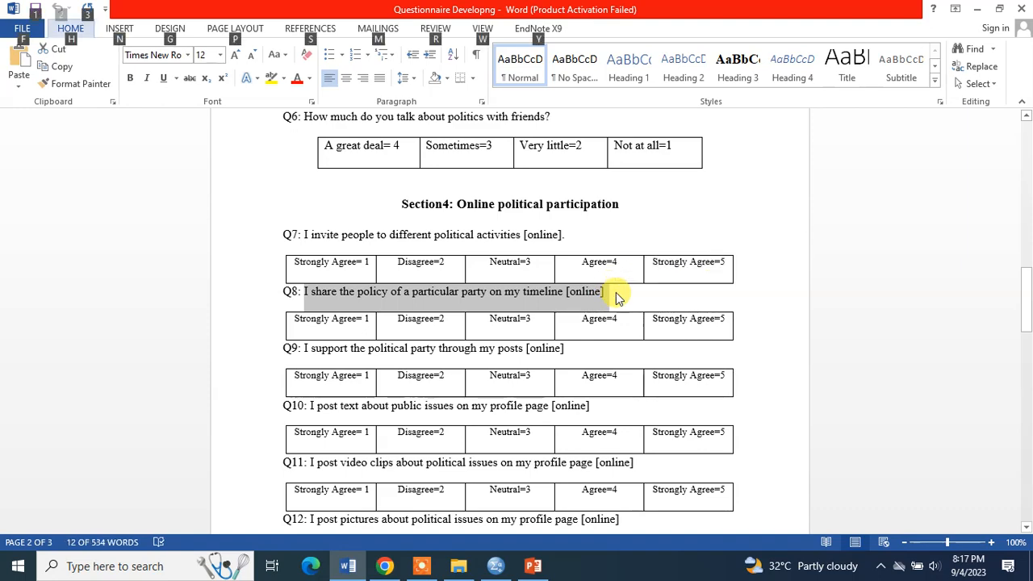
pyautogui.hotkey('alt', 'Tab')
pyautogui.click(373, 280)
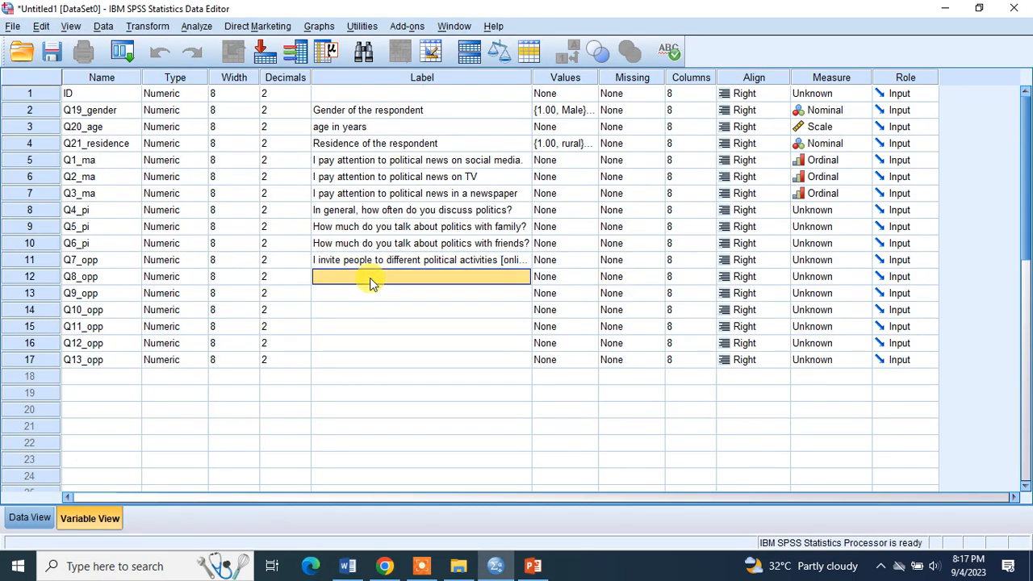
pyautogui.hotkey('ctrl', 'v')
# Copy the Q9 statement "I support the political party through my posts [online]" from Word into the label of Q9_opp in SPSS.
pyautogui.hotkey('alt', 'Tab')
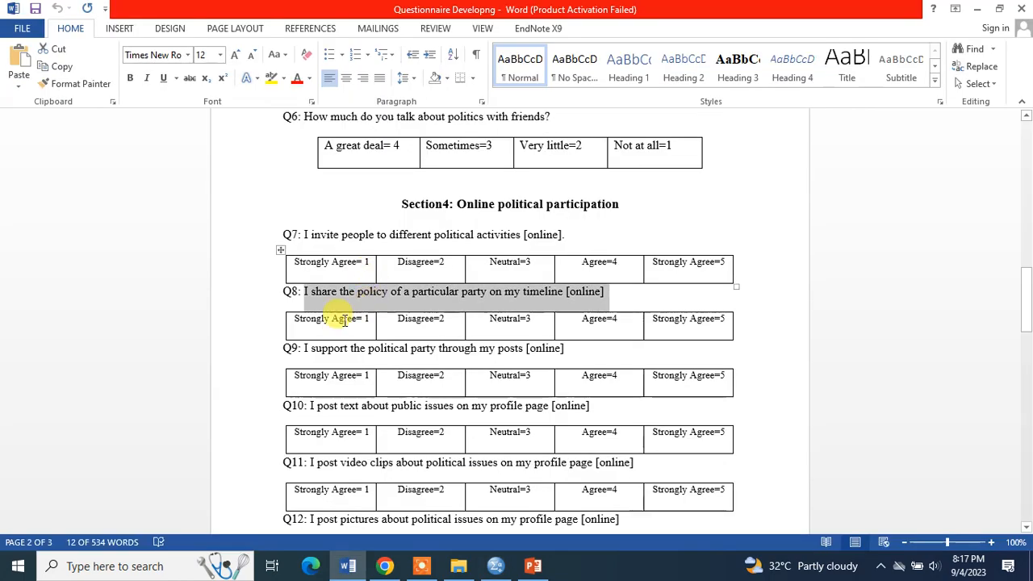
pyautogui.moveTo(302, 349); pyautogui.dragTo(577, 349)
pyautogui.hotkey('ctrl', 'c')
pyautogui.hotkey('alt', 'Tab')
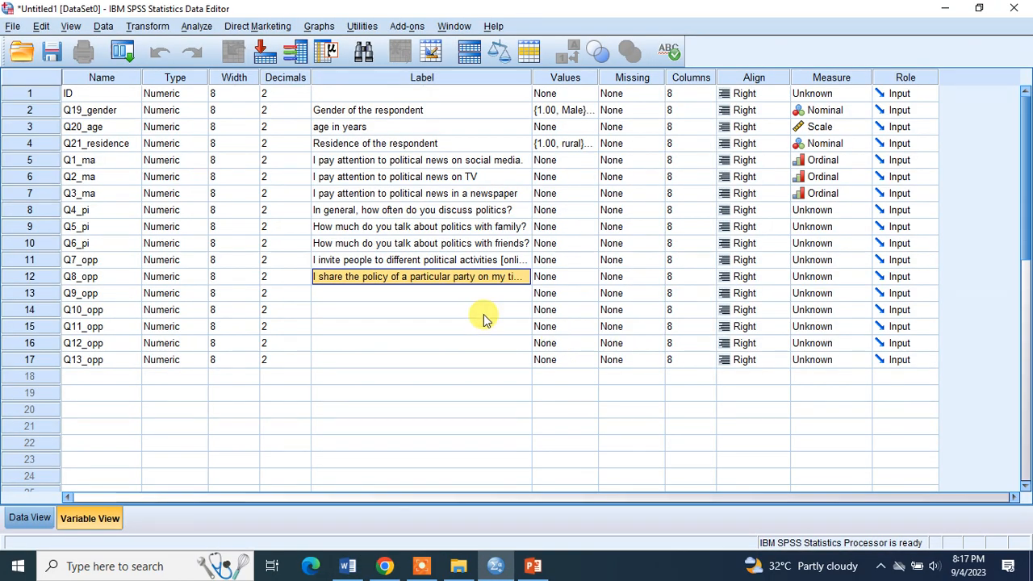
pyautogui.click(387, 297)
pyautogui.hotkey('ctrl', 'v')
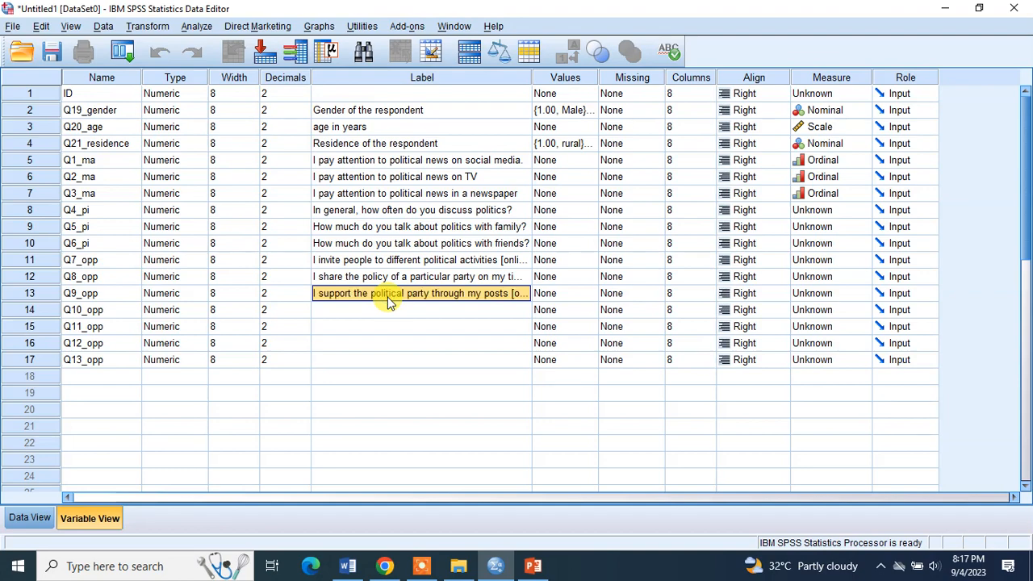
# Copy the Q10 statement "I post text about public issues on my profile page [online]" from Word into Q10_opp's label in SPSS and return to Word.
pyautogui.hotkey('alt', 'Tab')
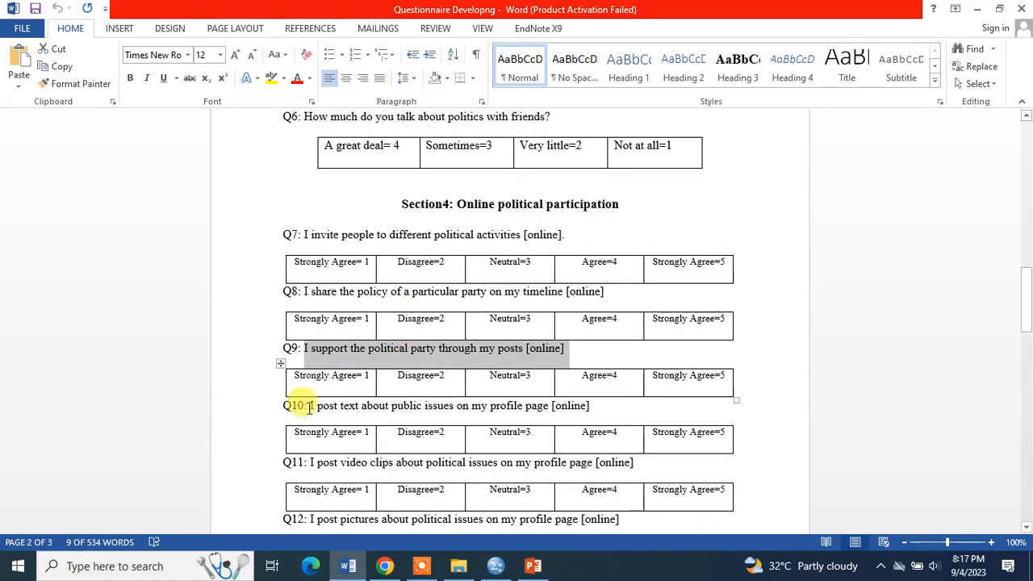
pyautogui.moveTo(309, 407)
pyautogui.mouseDown()
pyautogui.moveTo(604, 404)
pyautogui.moveTo(300, 406)
pyautogui.moveTo(311, 407)
pyautogui.mouseUp()
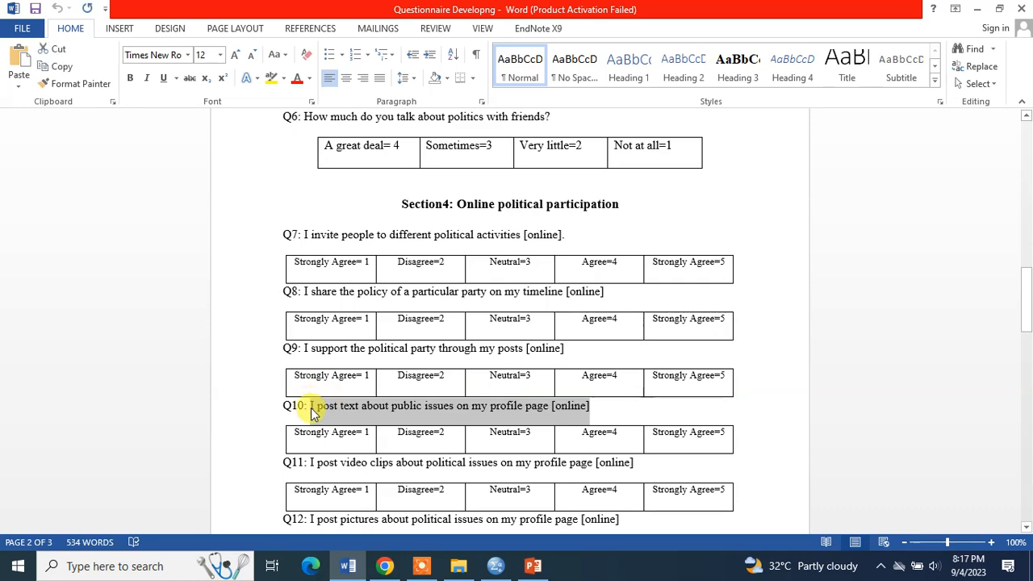
pyautogui.hotkey('ctrl', 'c')
pyautogui.hotkey('alt', 'Tab')
pyautogui.click(351, 312)
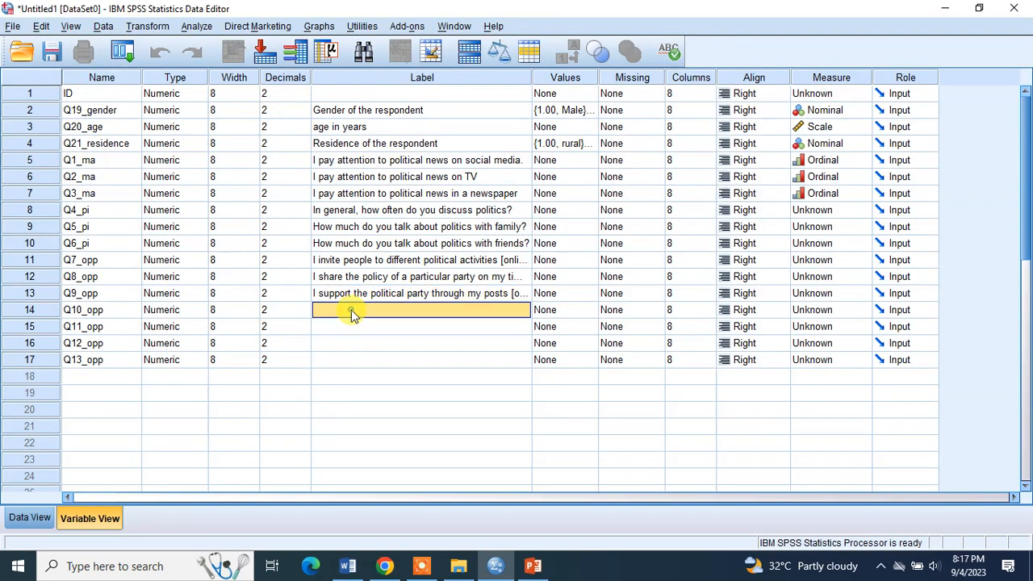
pyautogui.hotkey('ctrl', 'v')
pyautogui.hotkey('alt', 'Tab')
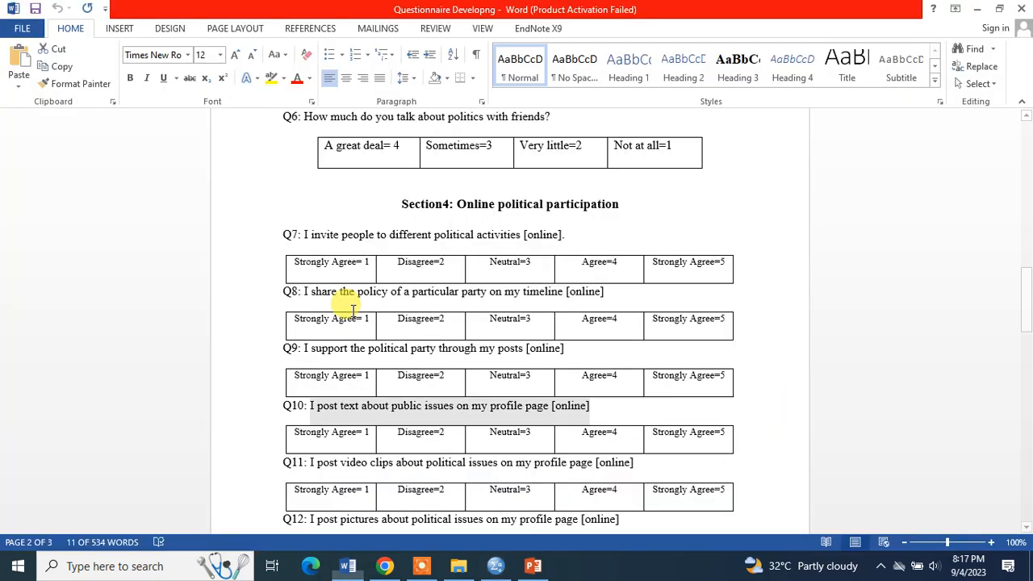
# Copy the Q11 statement "I post video clips about political issues on my profile page [online]" from Word into the label of Q11_opp in SPSS.
pyautogui.scroll(-2, 339, 428)
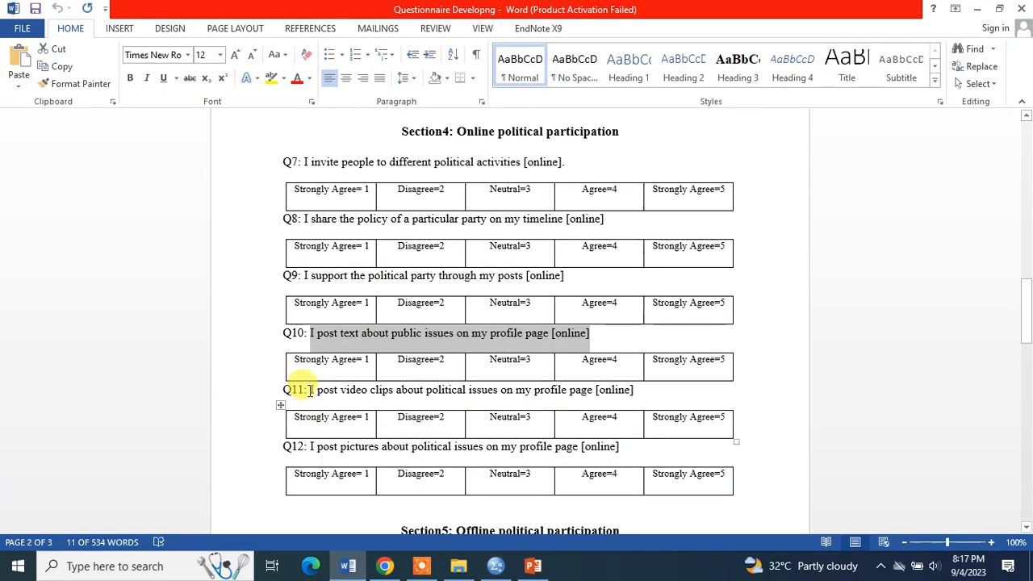
pyautogui.moveTo(308, 392); pyautogui.dragTo(645, 394)
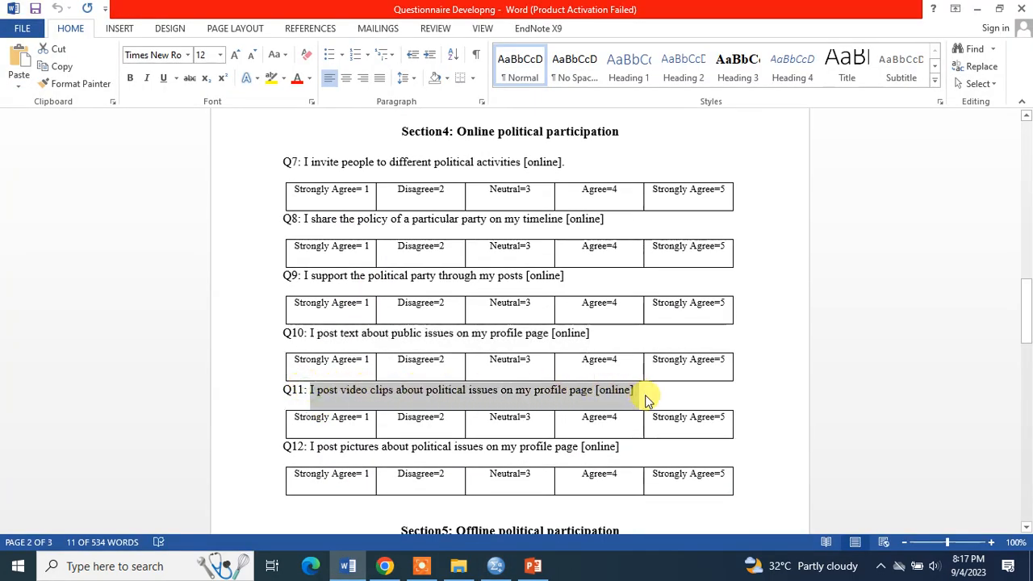
pyautogui.hotkey('alt', 'Tab')
pyautogui.click(347, 327)
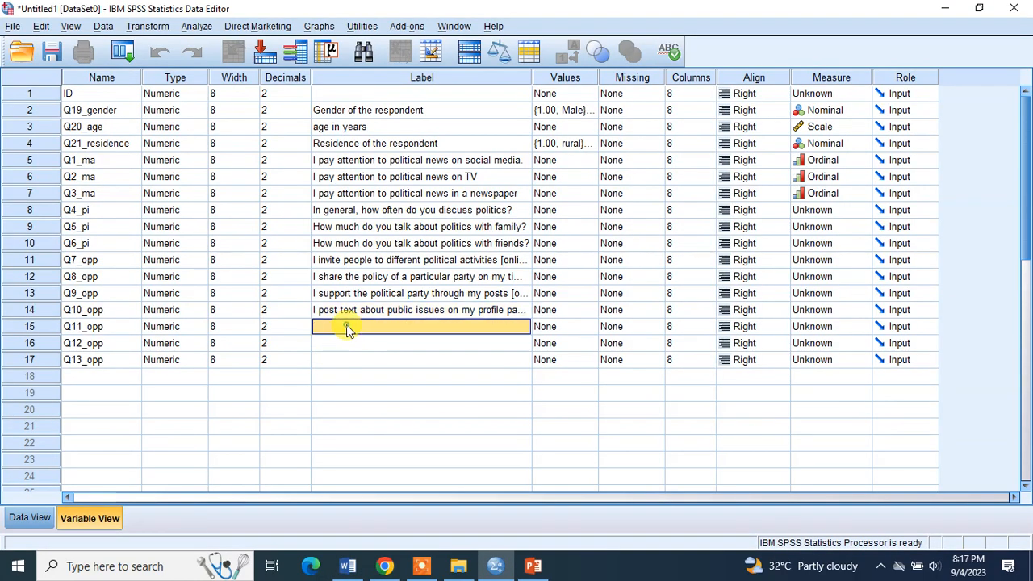
pyautogui.hotkey('ctrl', 'v')
# Copy the Q12 statement "I post pictures about political issues on my profile page [online]" from Word into the label of Q12_opp in SPSS.
pyautogui.hotkey('alt', 'Tab')
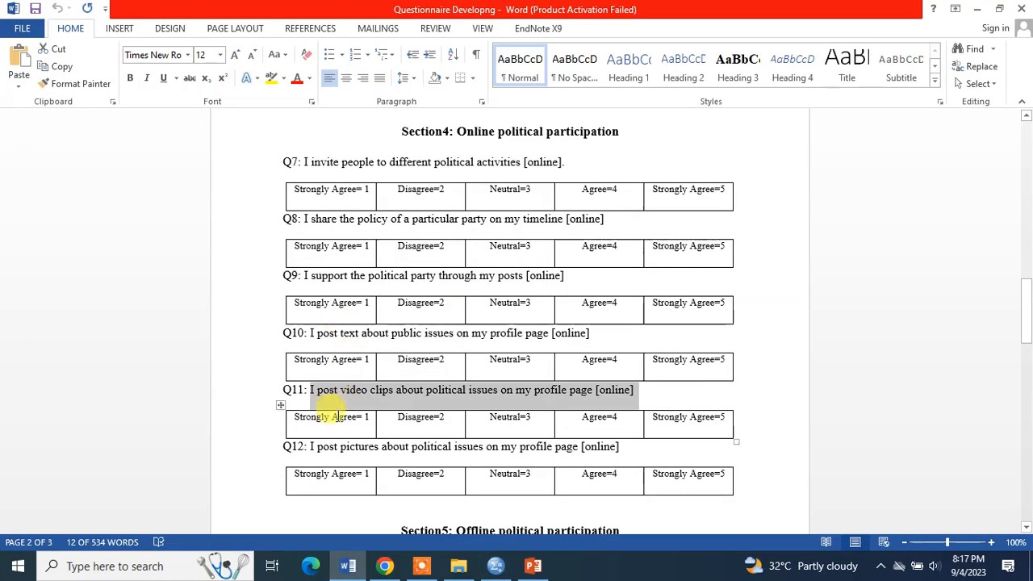
pyautogui.scroll(-3, 331, 351)
pyautogui.moveTo(310, 339); pyautogui.dragTo(650, 340)
pyautogui.hotkey('ctrl', 'c')
pyautogui.hotkey('alt', 'Tab')
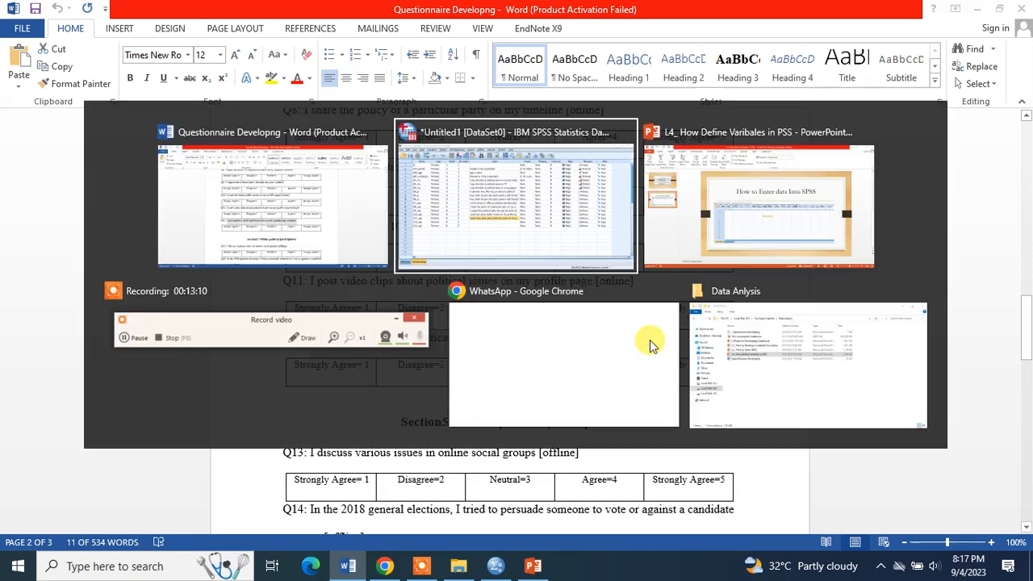
pyautogui.click(334, 347)
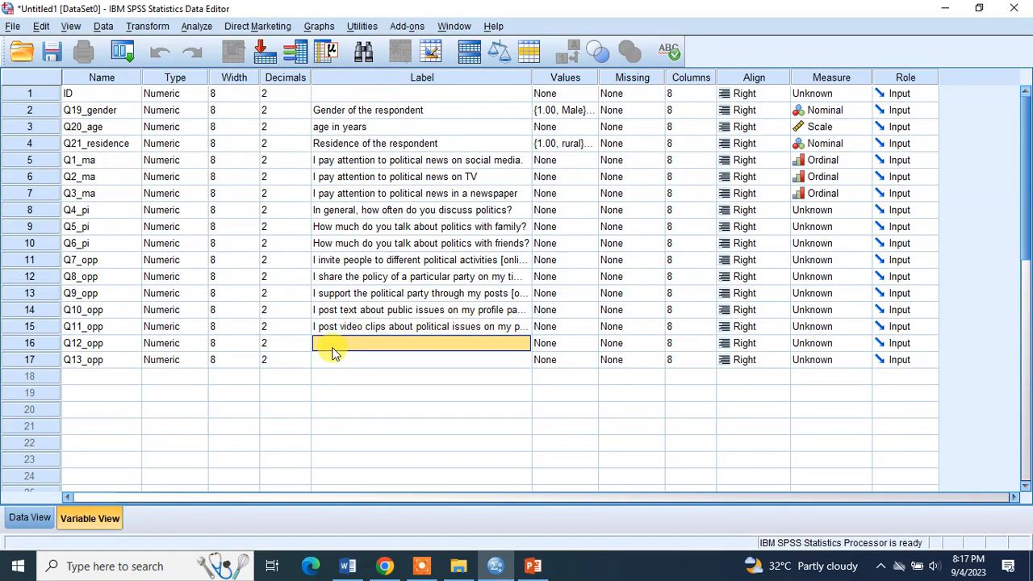
pyautogui.hotkey('ctrl', 'v')
# Check in Word which section Q13 belongs to, and delete the Q13_opp variable in row 17 in SPSS.
pyautogui.hotkey('alt', 'Tab')
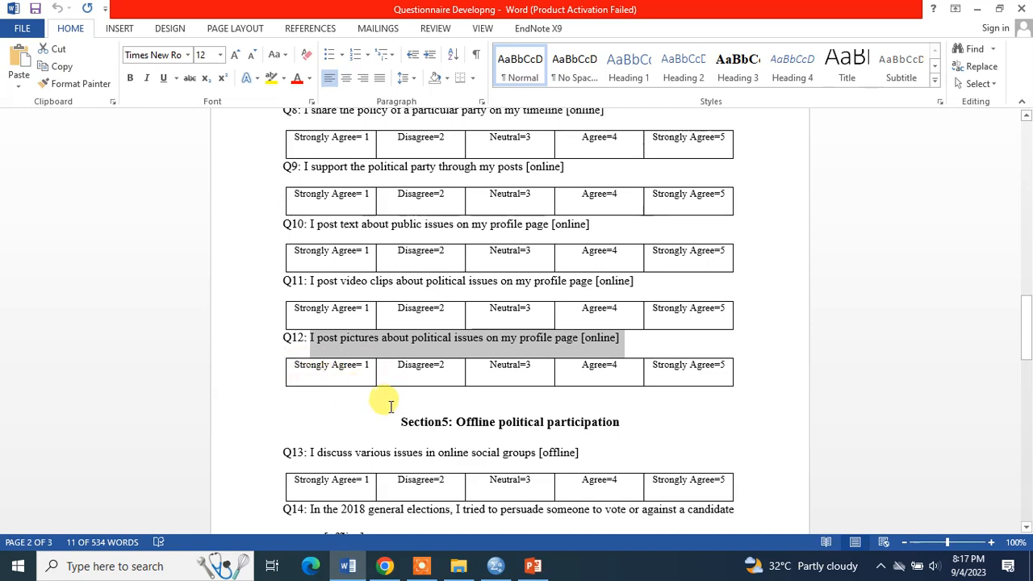
pyautogui.scroll(3, 395, 404)
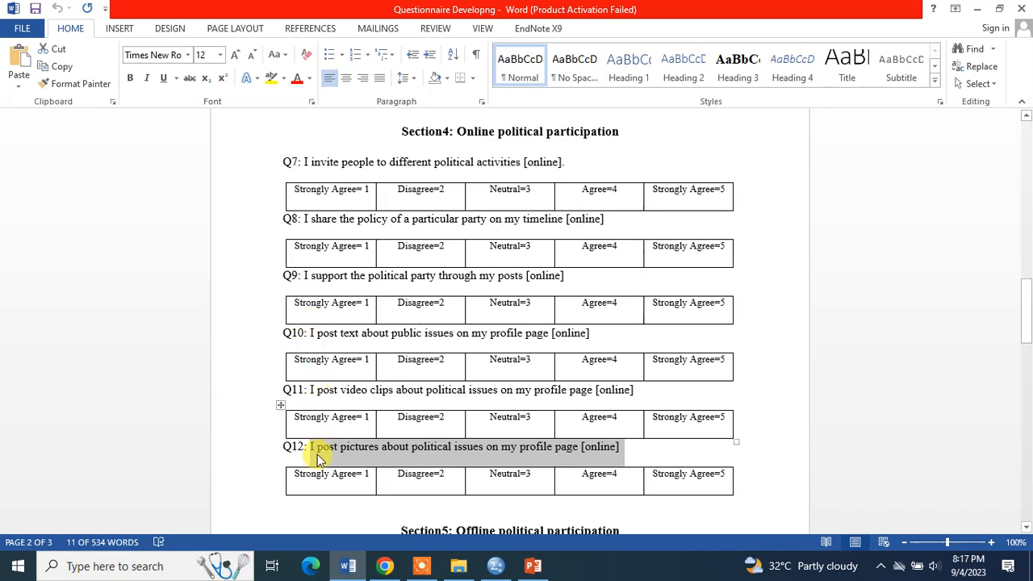
pyautogui.scroll(-3, 316, 452)
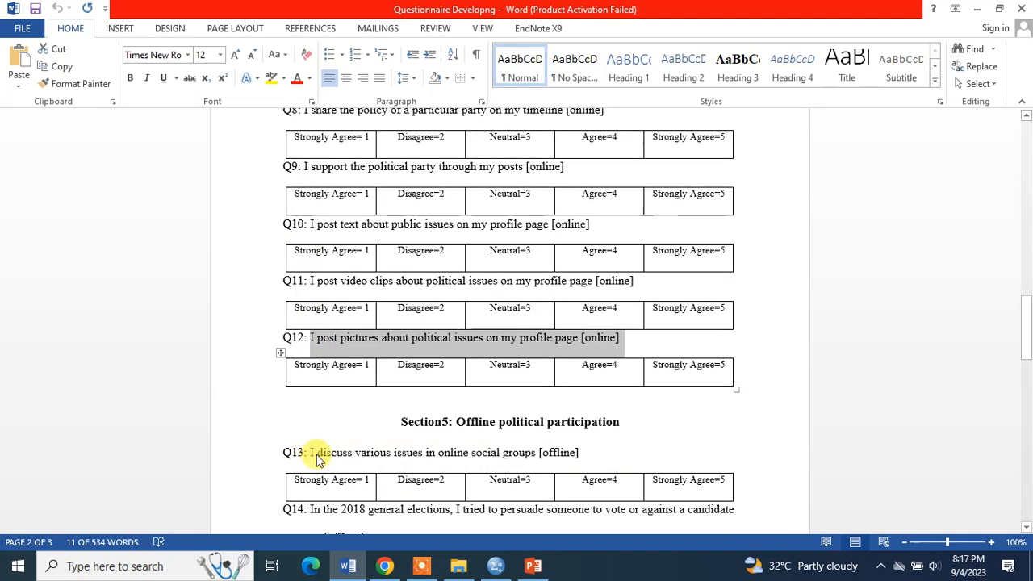
pyautogui.hotkey('alt', 'Tab')
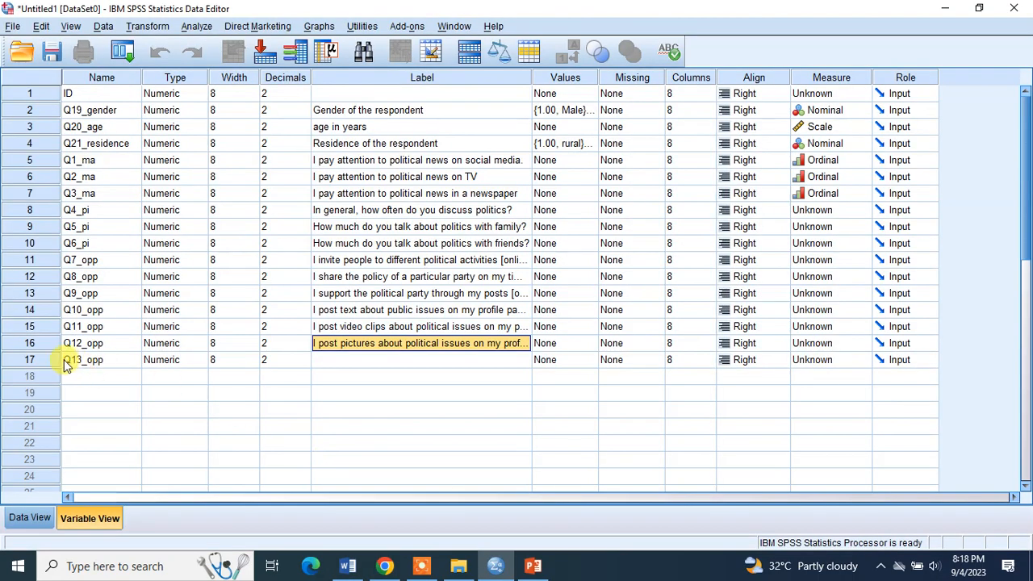
pyautogui.click(38, 361)
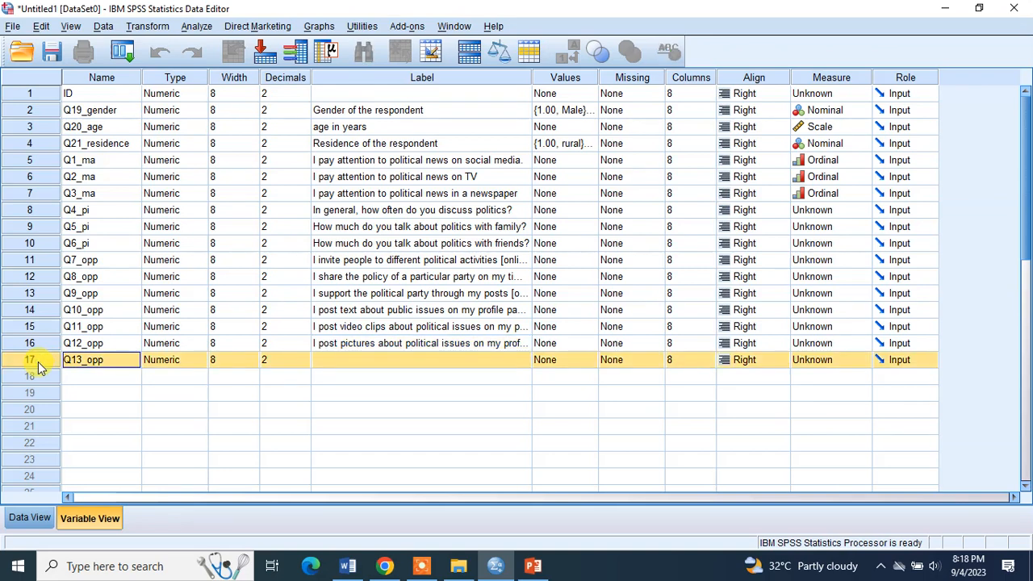
pyautogui.click(51, 379)
pyautogui.click(48, 362)
pyautogui.rightClick(48, 362)
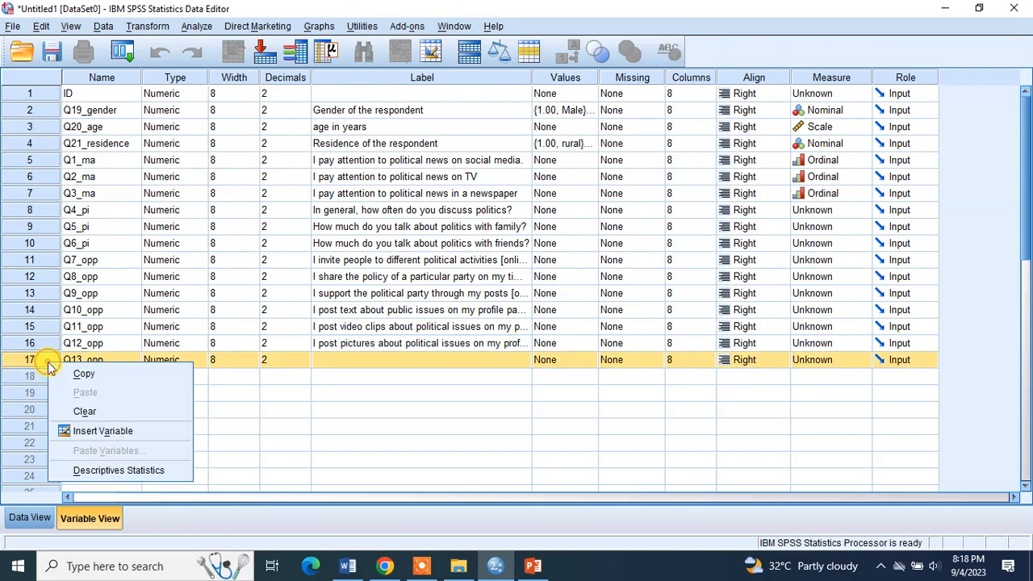
pyautogui.click(85, 412)
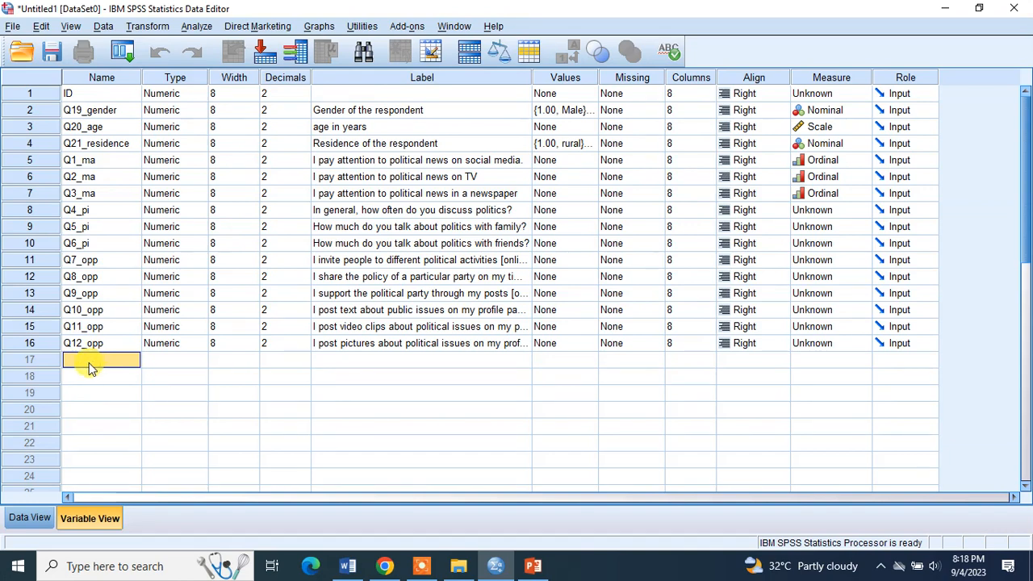
# Name the variable in row 17 Q13_ofpp in SPSS, consulting the Offline political participation section heading in Word.
pyautogui.write('Q13_')
pyautogui.hotkey('alt', 'Tab')
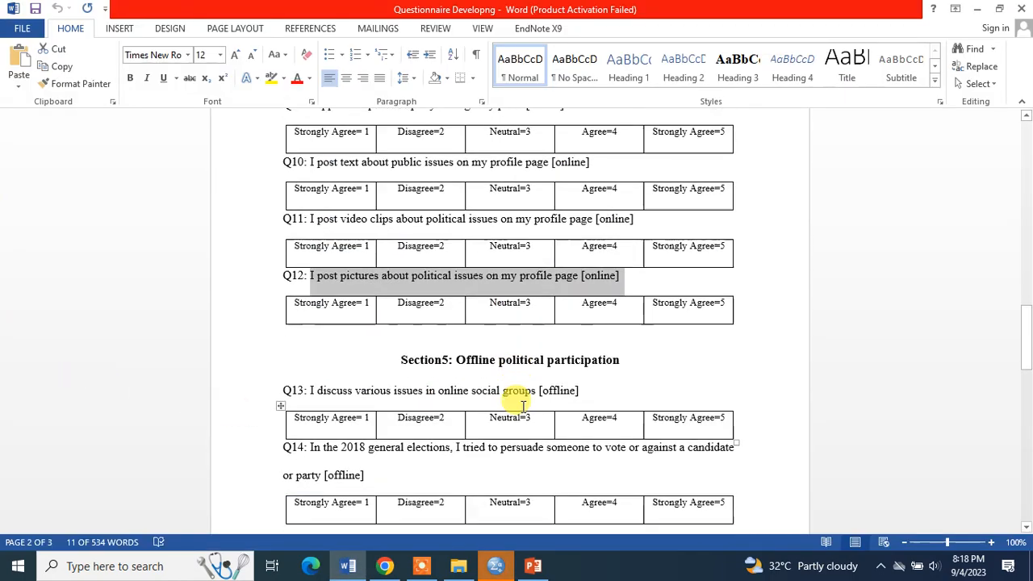
pyautogui.scroll(-1, 523, 406)
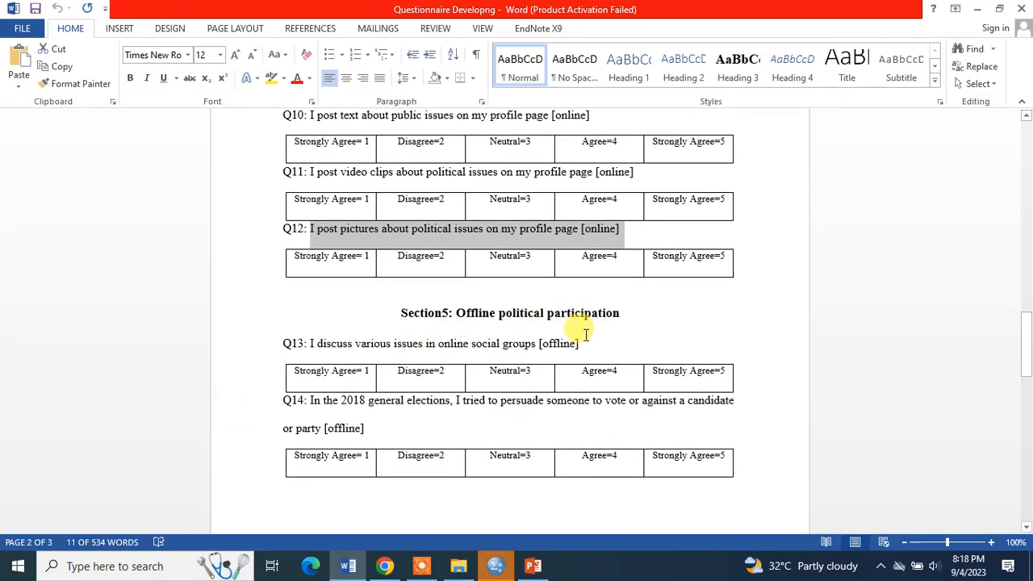
pyautogui.scroll(2, 532, 351)
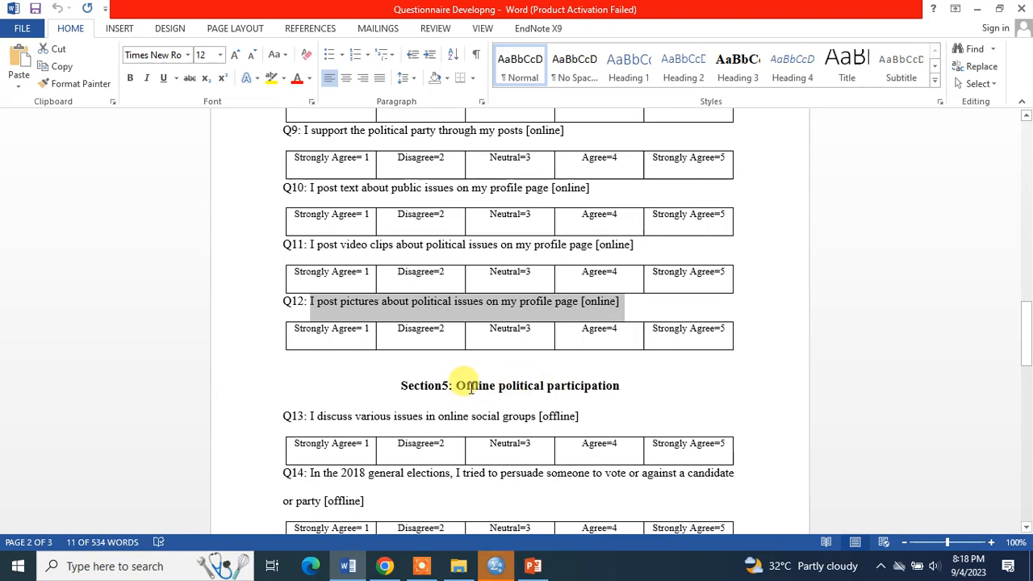
pyautogui.scroll(1, 471, 387)
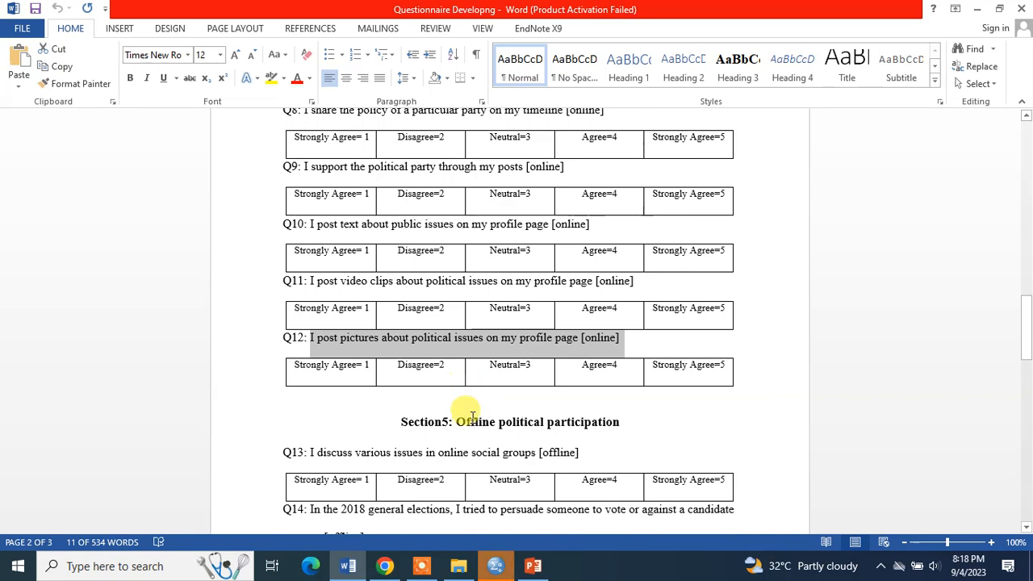
pyautogui.scroll(3, 472, 416)
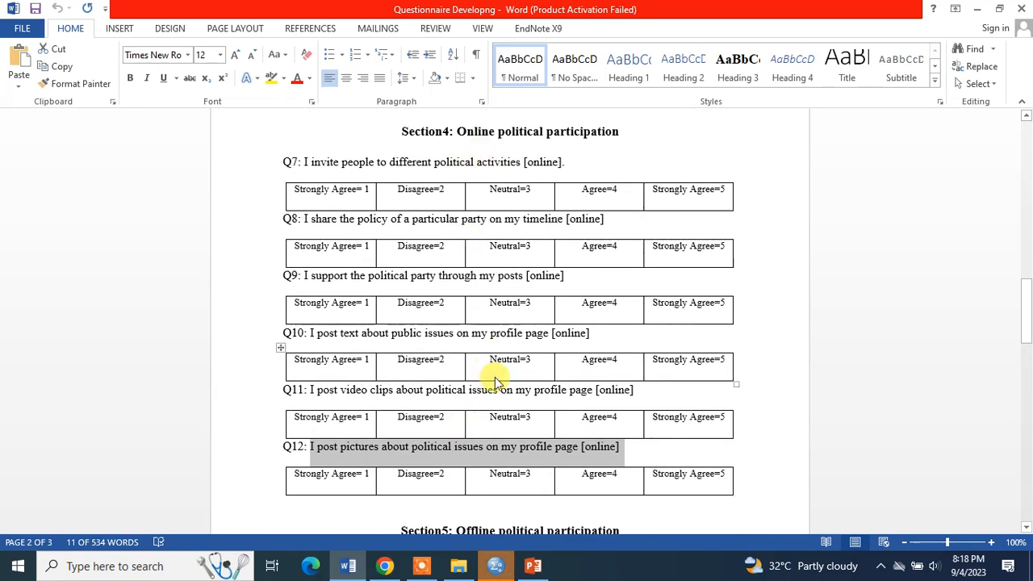
pyautogui.scroll(-4, 494, 380)
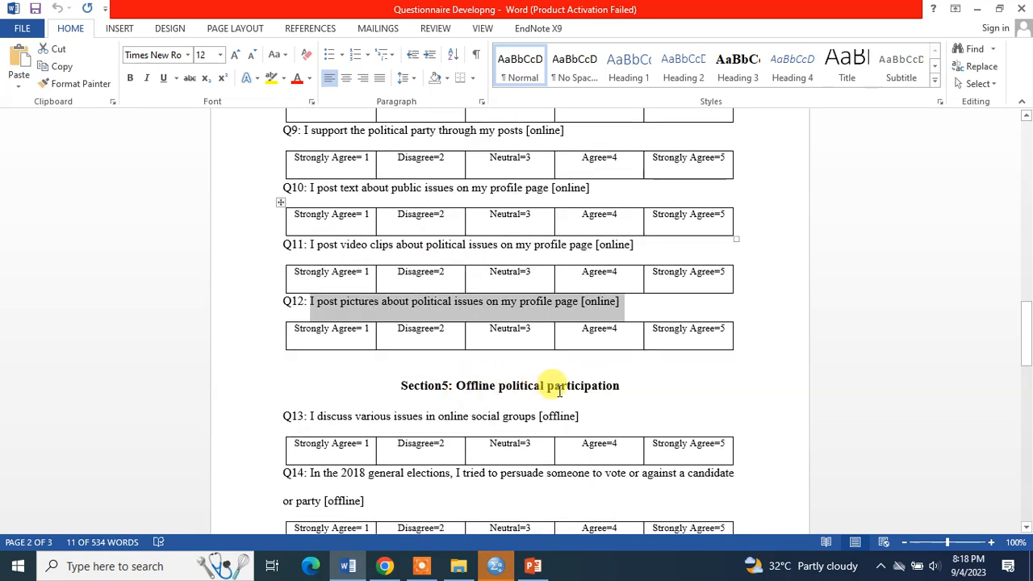
pyautogui.hotkey('alt', 'Tab')
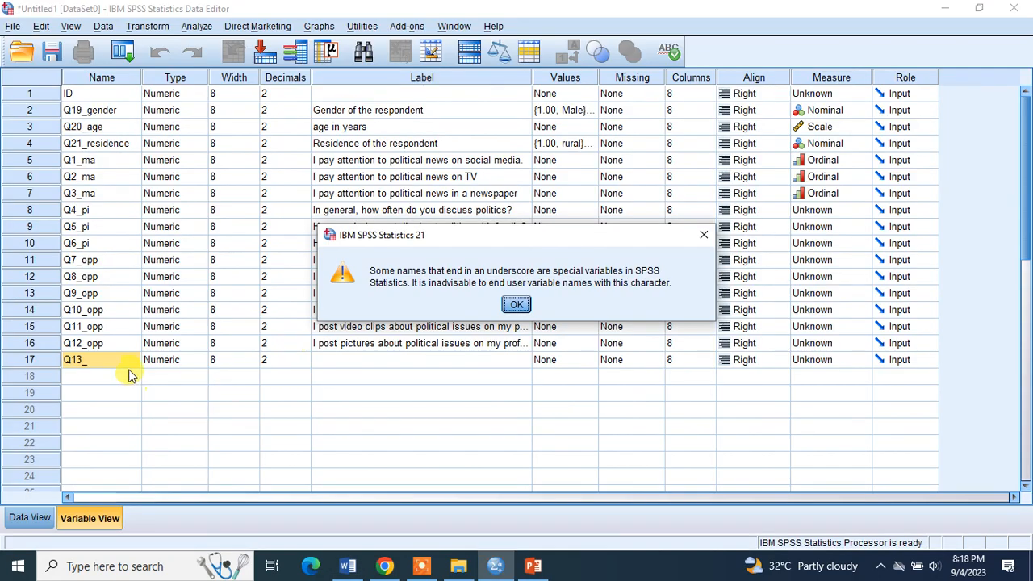
pyautogui.click(517, 304)
pyautogui.click(119, 359)
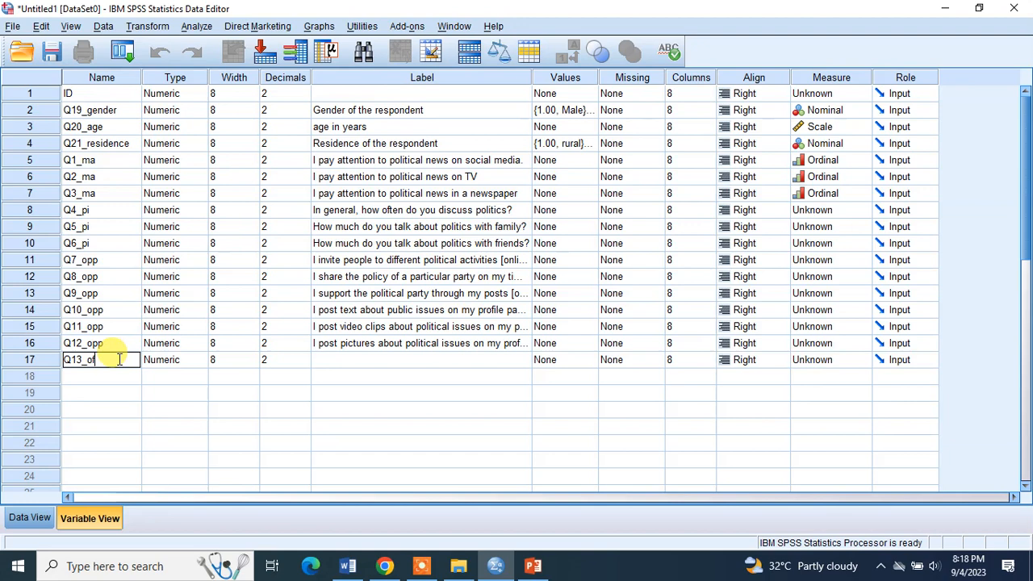
# Add the variables Q14_ofpp and Q15_ofpp in rows 18 and 19 in SPSS, checking the remaining offline questions in Word.
pyautogui.click(103, 383)
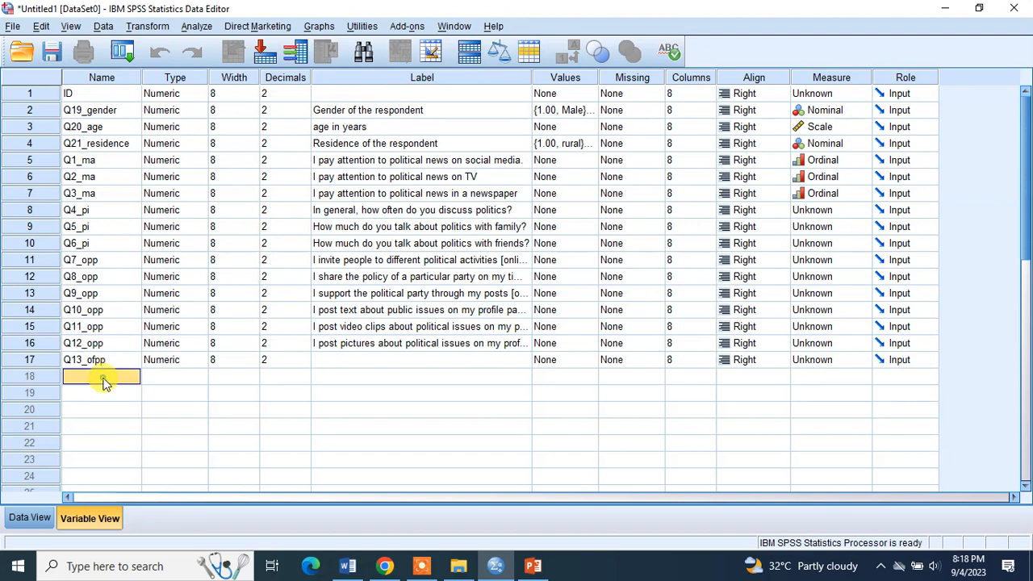
pyautogui.write('Q14_ofpp')
pyautogui.hotkey('alt', 'Tab')
pyautogui.scroll(-2, 347, 391)
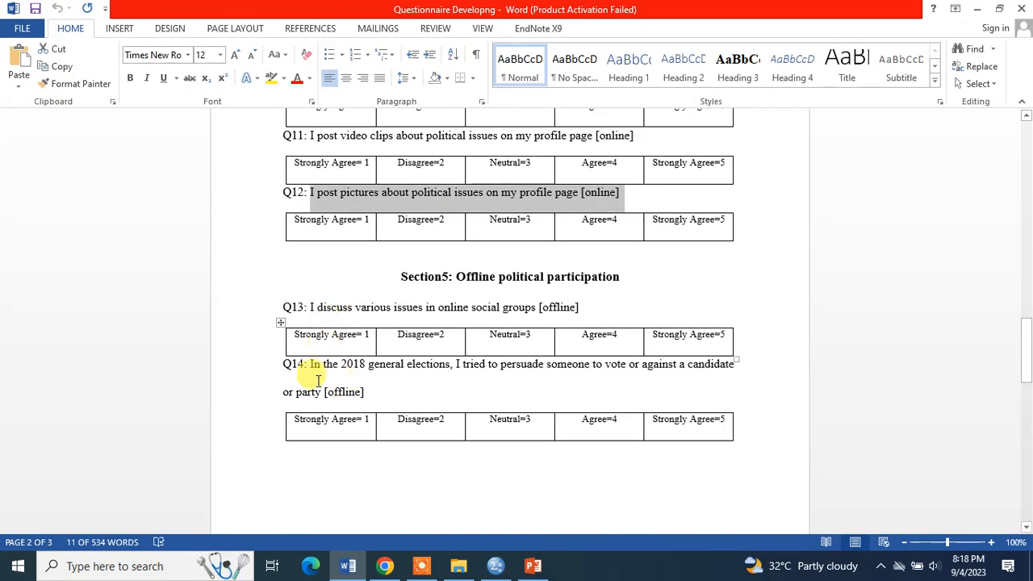
pyautogui.scroll(-8, 318, 380)
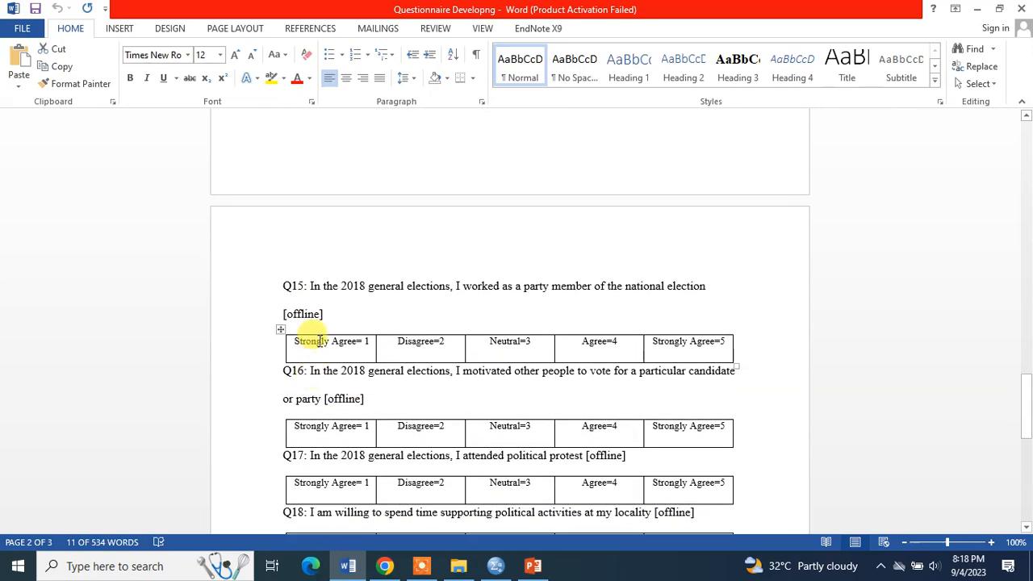
pyautogui.scroll(-6, 310, 393)
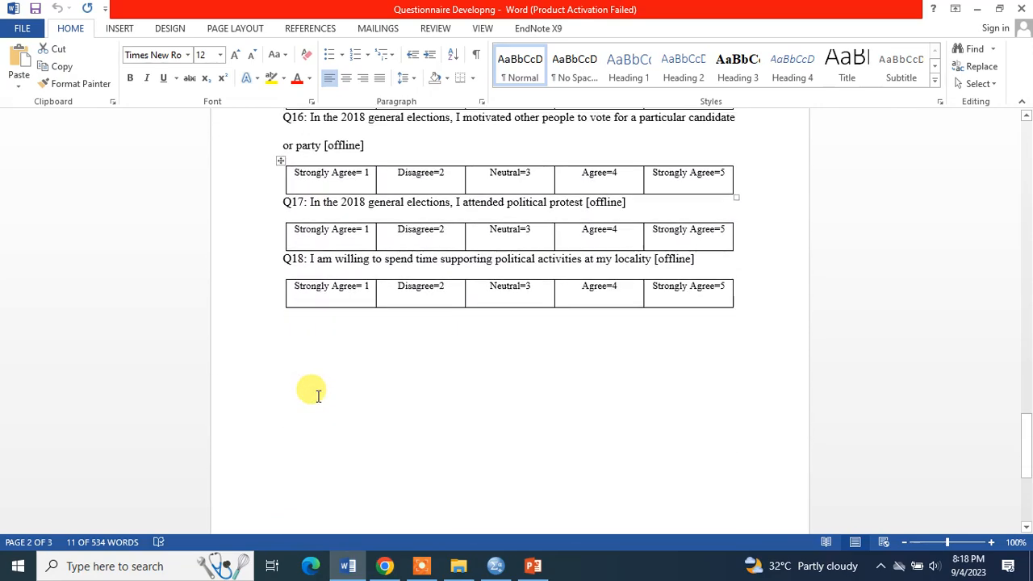
pyautogui.scroll(8, 319, 395)
pyautogui.scroll(-3, 321, 396)
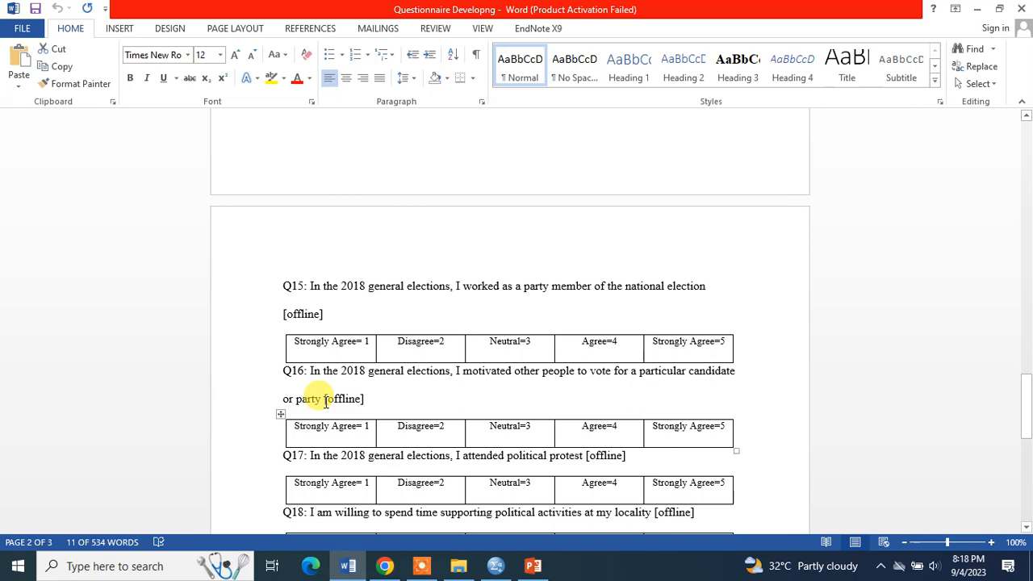
pyautogui.hotkey('alt', 'Tab')
pyautogui.click(97, 394)
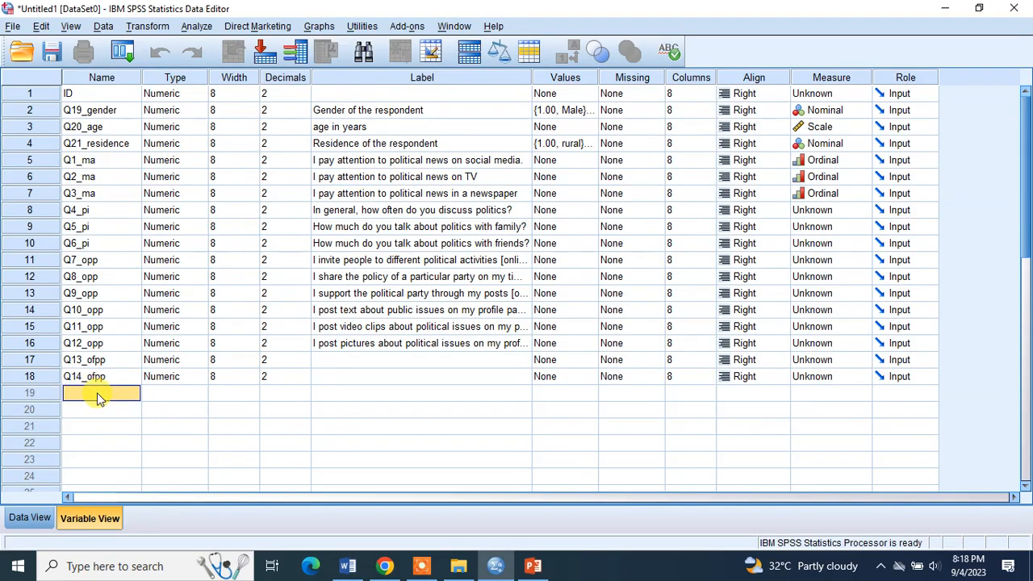
pyautogui.write('Q')
# Add the variables Q16_ofpp, Q17_ofpp and Q18_ofpp in rows 20 to 22.
pyautogui.click(91, 410)
pyautogui.write('Q')
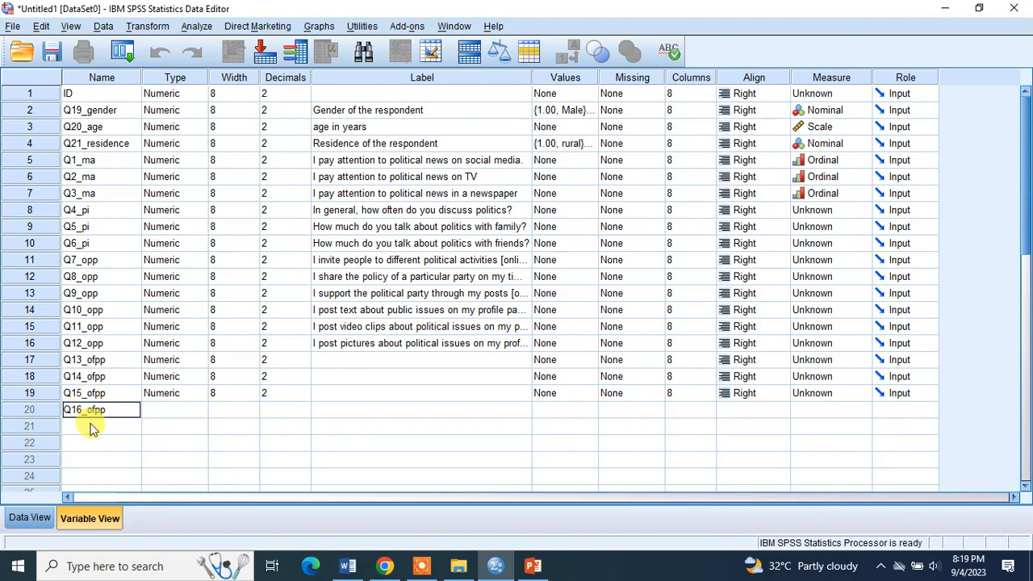
pyautogui.click(91, 426)
pyautogui.write('Q17_ofpp')
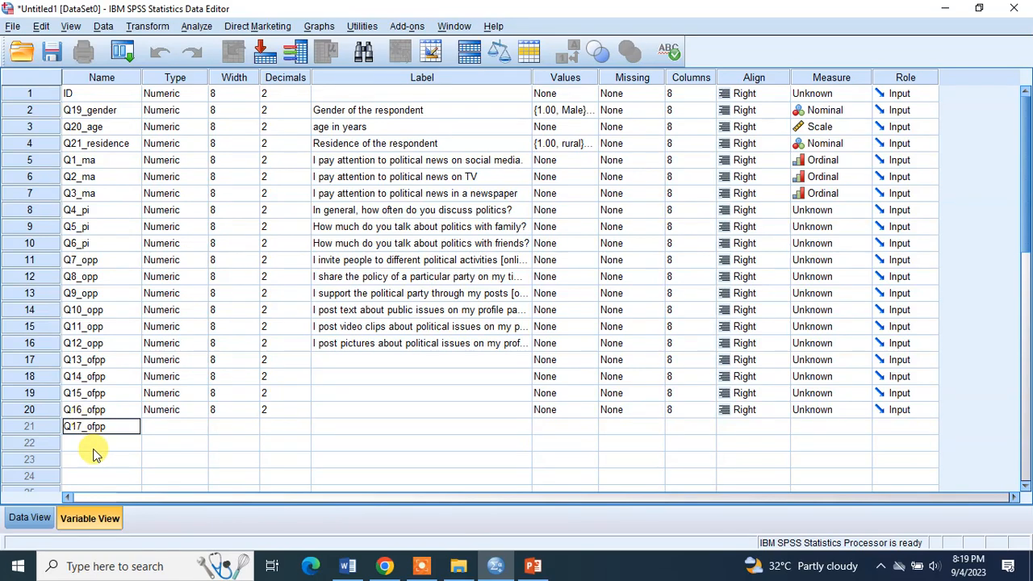
pyautogui.click(93, 452)
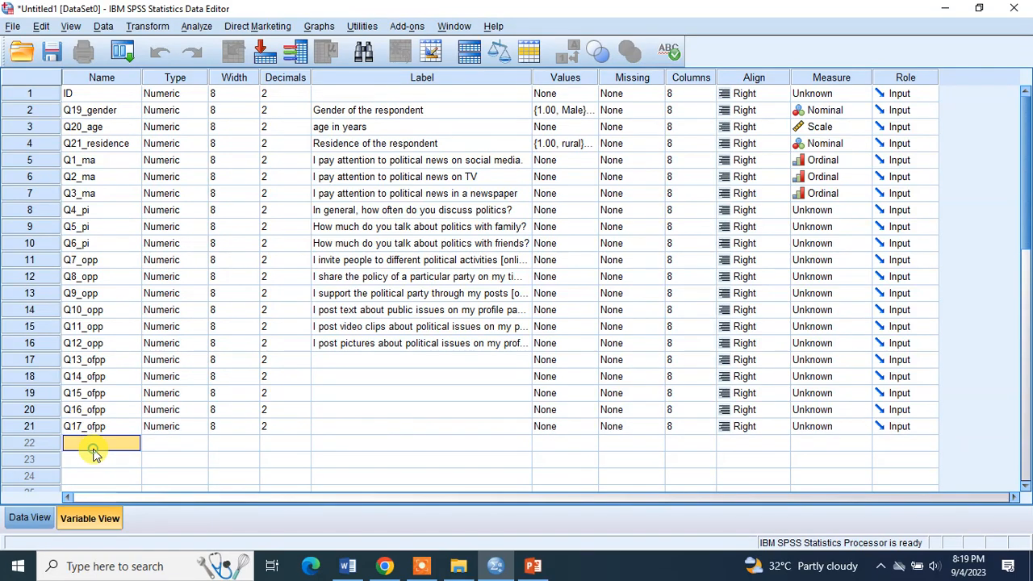
pyautogui.write('Q18_ofpp')
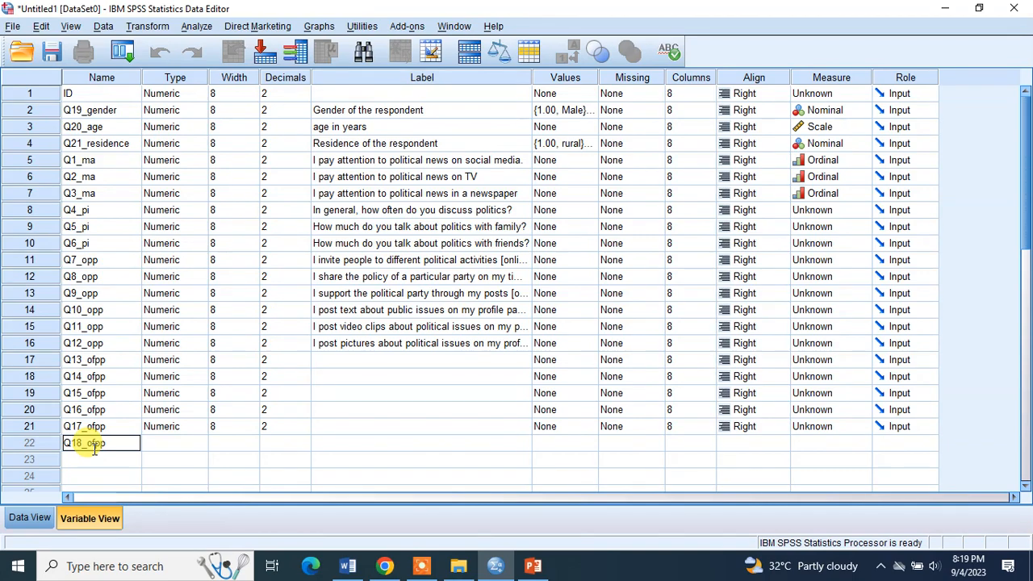
# Copy the Q13 statement "I discuss various issues in online social groups [offline]" from Word into the label of Q13_ofpp in SPSS.
pyautogui.hotkey('alt', 'Tab')
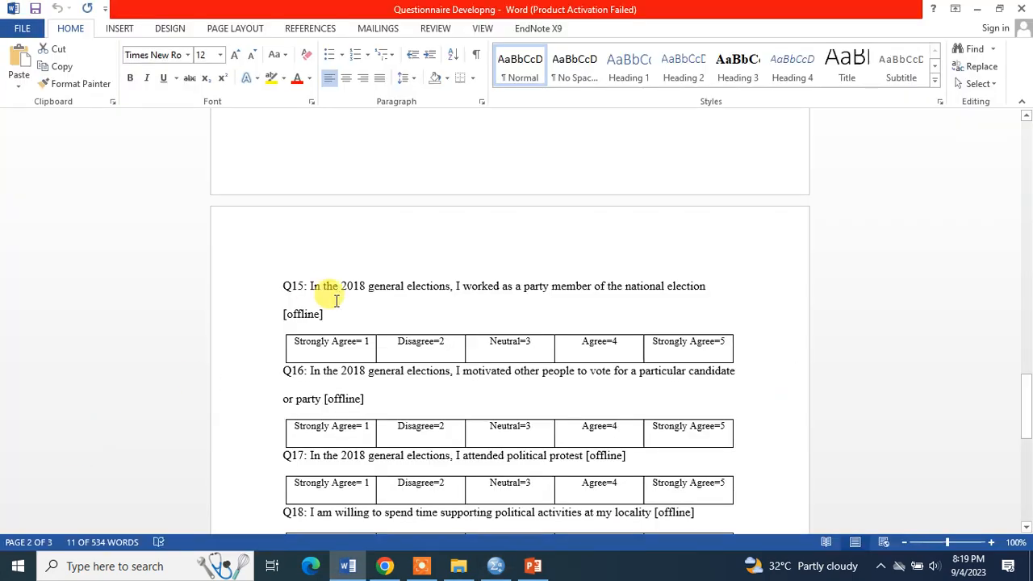
pyautogui.scroll(3, 330, 307)
pyautogui.scroll(3, 335, 338)
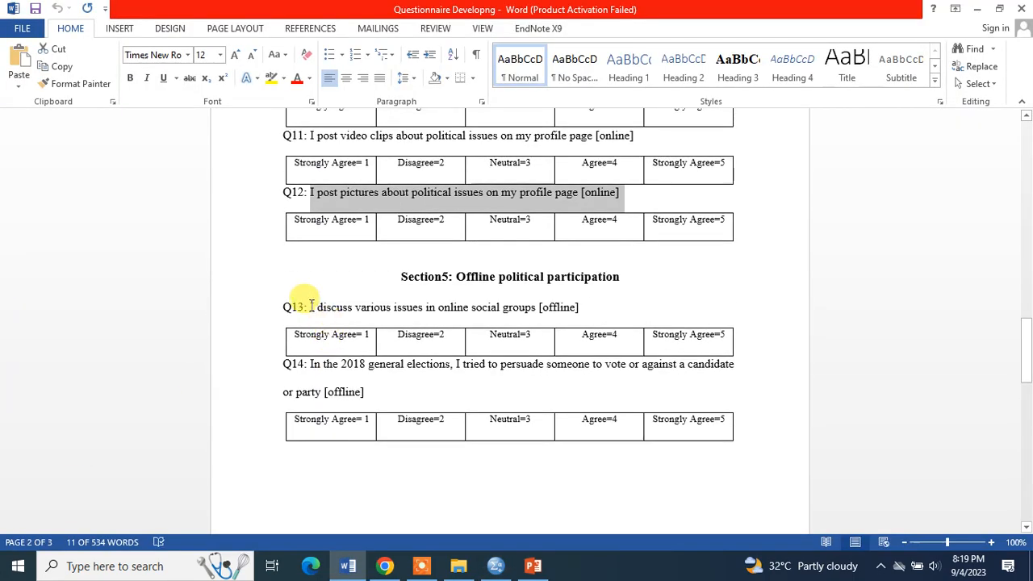
pyautogui.moveTo(310, 307); pyautogui.dragTo(583, 307)
pyautogui.hotkey('ctrl', 'c')
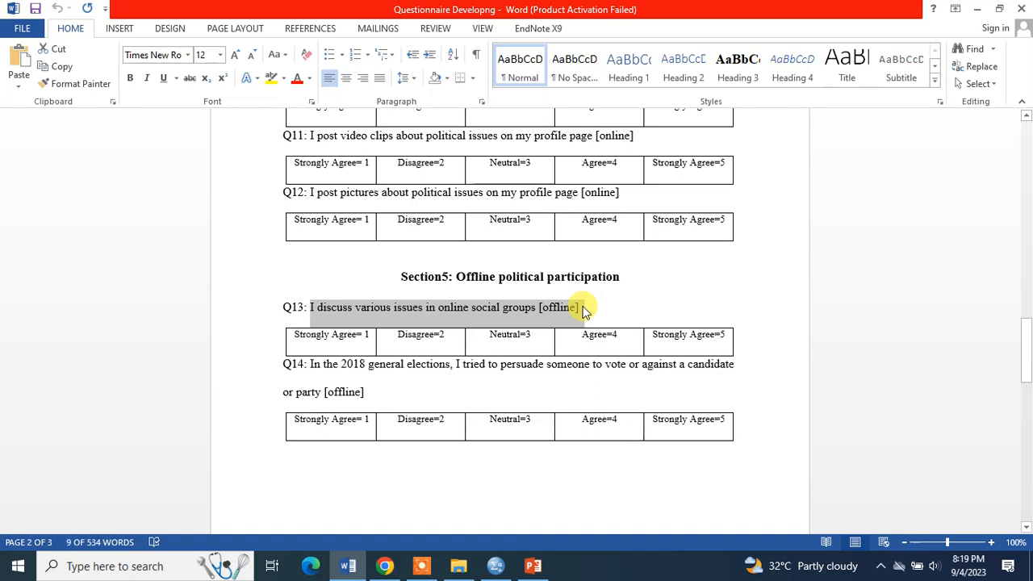
pyautogui.hotkey('alt', 'Tab')
pyautogui.click(419, 360)
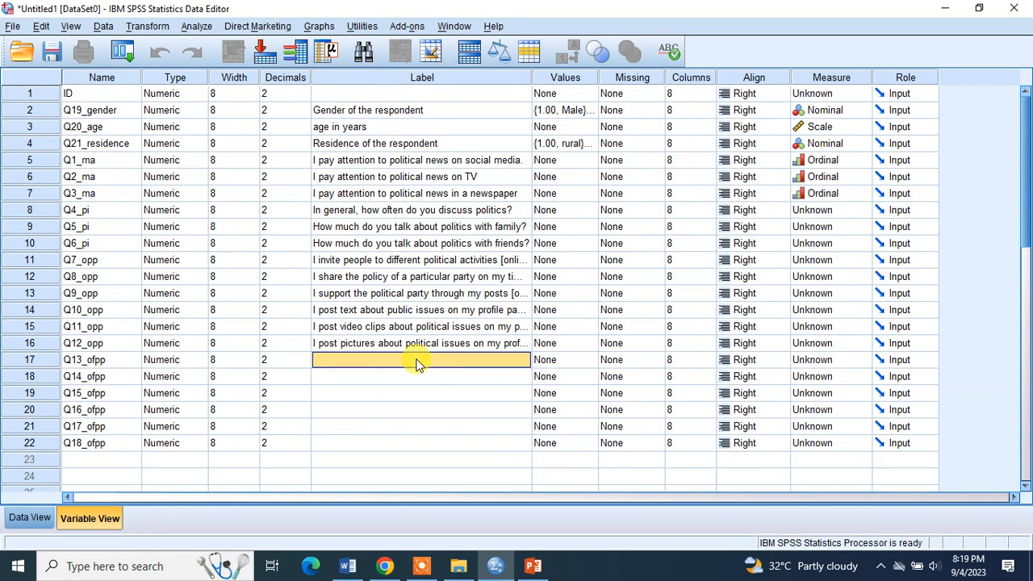
pyautogui.doubleClick(418, 363)
pyautogui.hotkey('ctrl', 'v')
# Copy Word's Q14 statement about persuading someone to vote or against a candidate or party into the label of Q14_ofpp in SPSS.
pyautogui.hotkey('alt', 'Tab')
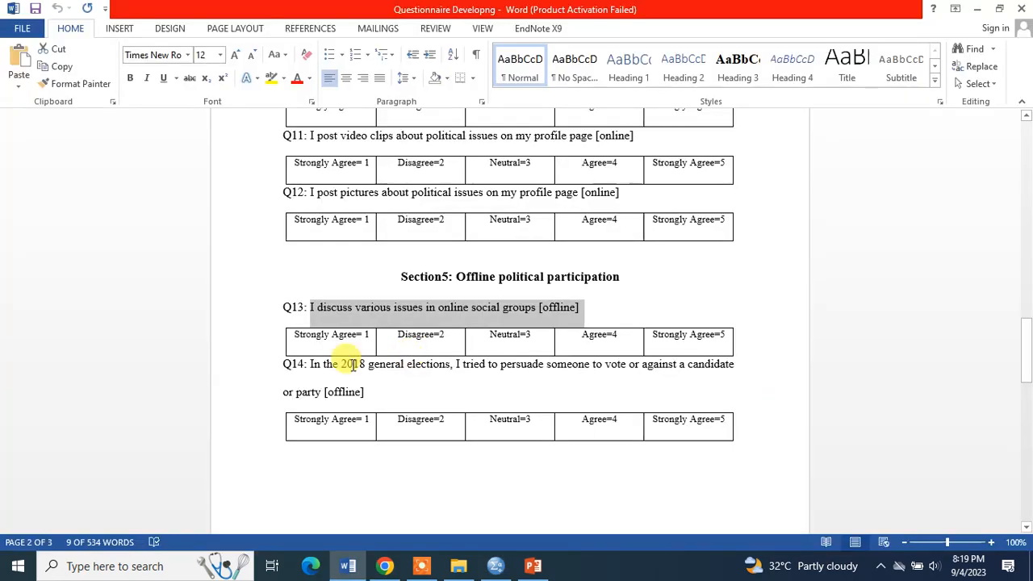
pyautogui.moveTo(311, 364); pyautogui.dragTo(377, 390)
pyautogui.hotkey('ctrl', 'c')
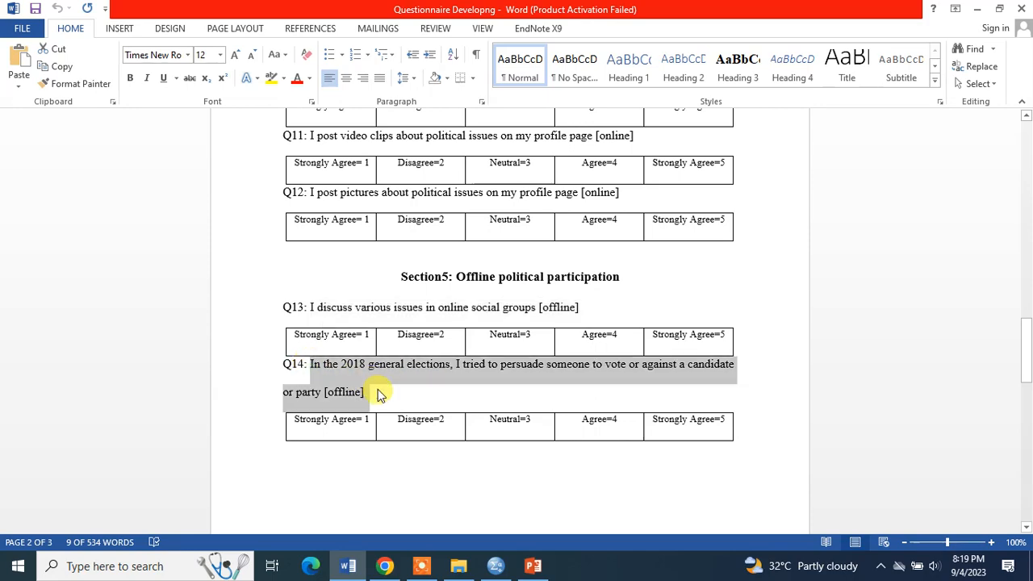
pyautogui.hotkey('alt', 'Tab')
pyautogui.click(371, 378)
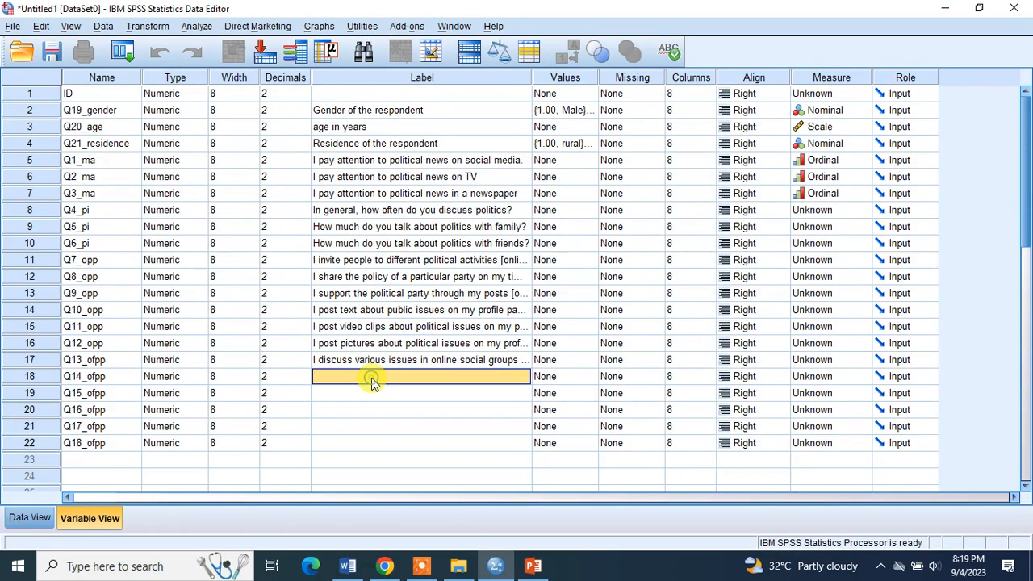
pyautogui.hotkey('ctrl', 'v')
# Copy Word's Q15 statement about working as a party member in the 2018 general elections into the label of Q15_ofpp in SPSS.
pyautogui.hotkey('alt', 'Tab')
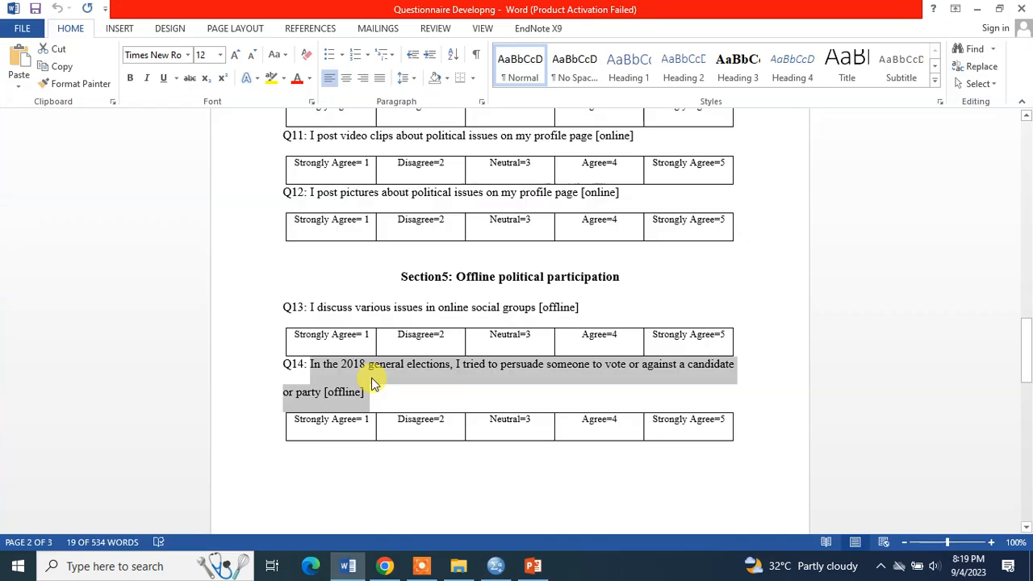
pyautogui.scroll(-5, 343, 426)
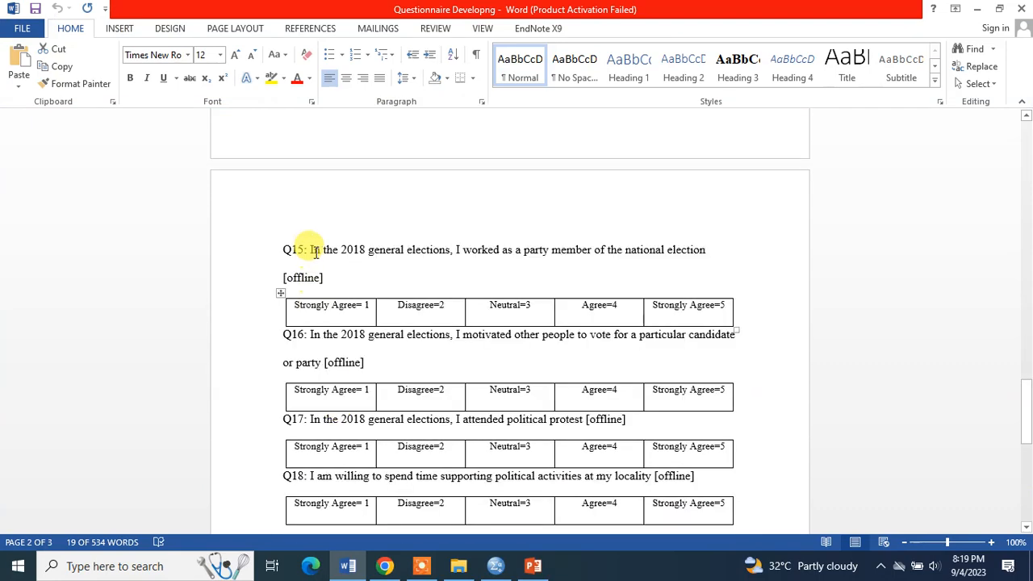
pyautogui.moveTo(311, 250); pyautogui.dragTo(339, 281)
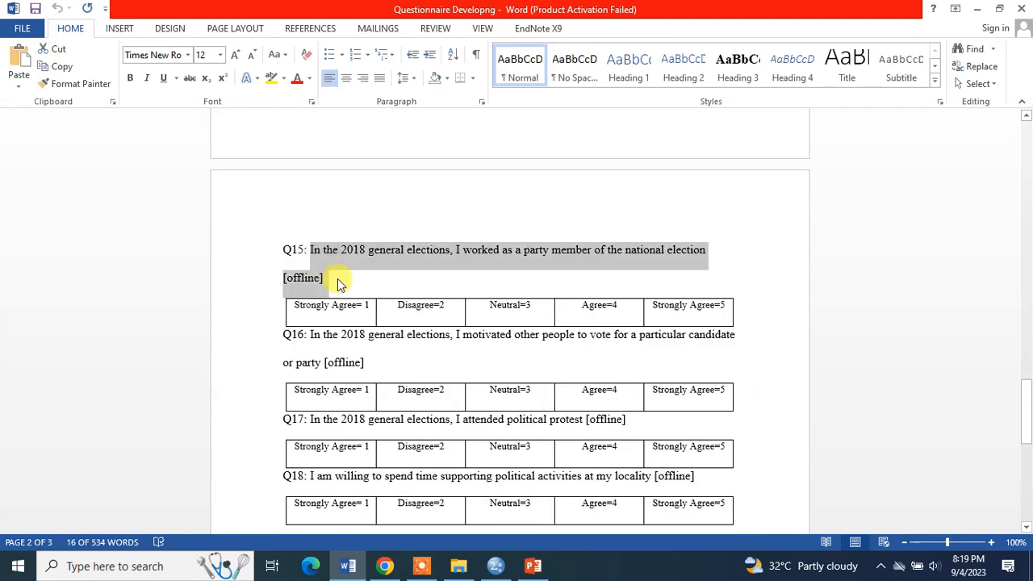
pyautogui.hotkey('alt', 'Tab')
pyautogui.click(367, 393)
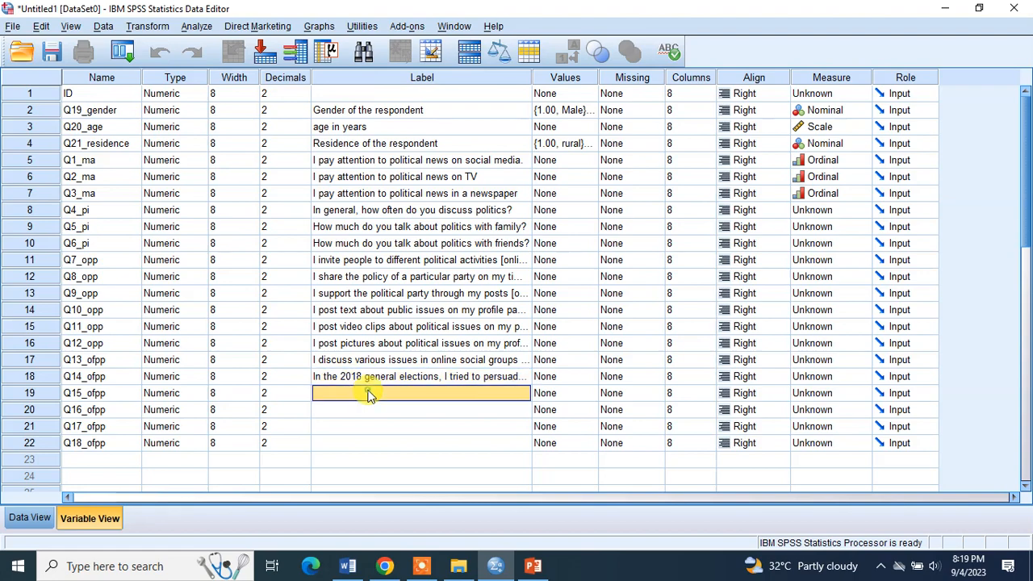
pyautogui.hotkey('ctrl', 'v')
# Copy Word's Q16 statement about motivating other people to vote for a particular candidate or party into the label of Q16_ofpp in SPSS.
pyautogui.hotkey('alt', 'Tab')
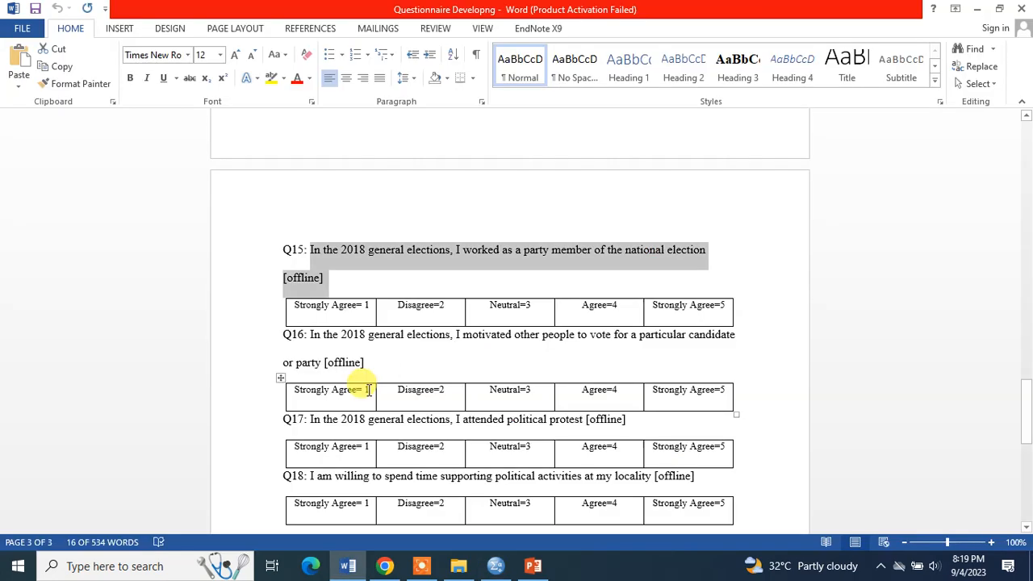
pyautogui.click(311, 334)
pyautogui.moveTo(312, 334); pyautogui.dragTo(374, 367)
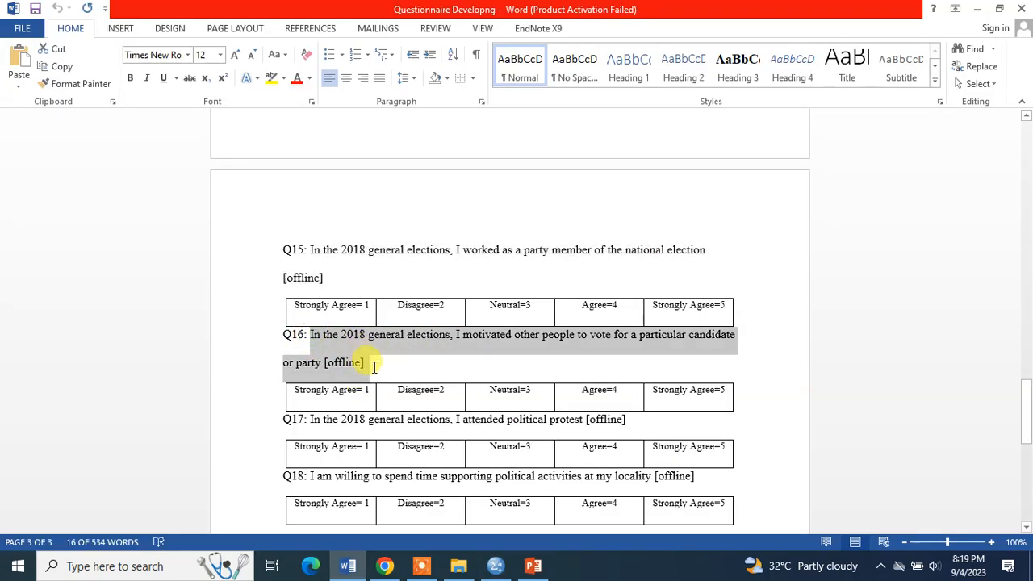
pyautogui.hotkey('alt', 'Tab')
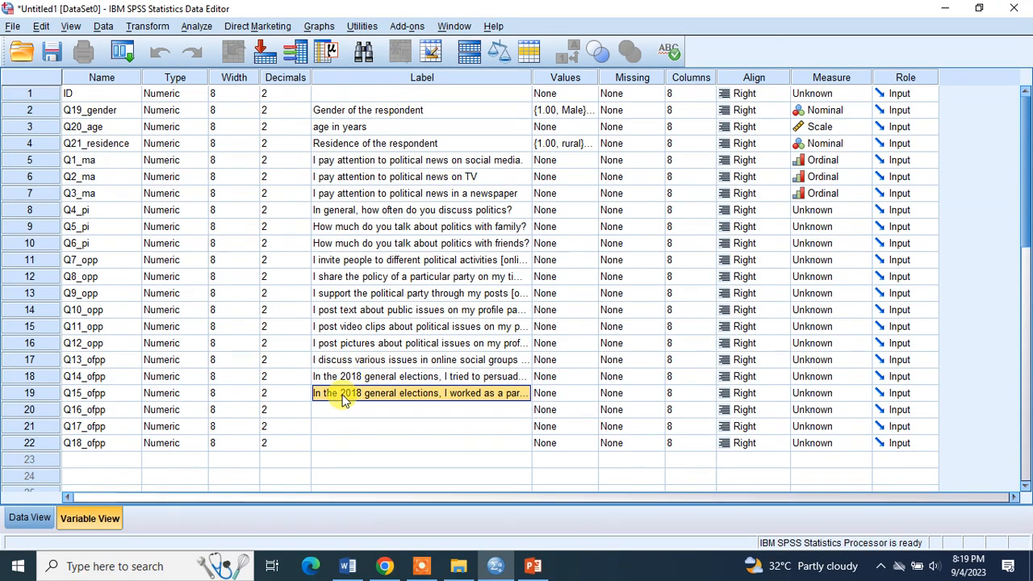
pyautogui.click(346, 412)
pyautogui.hotkey('ctrl', 'v')
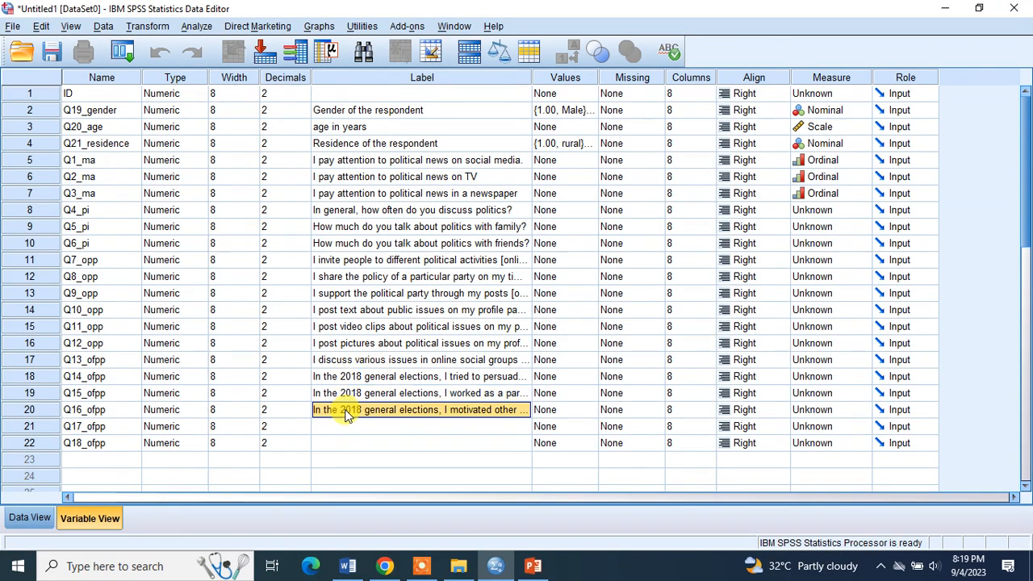
# Copy "In the 2018 general elections, I attended political protest [offline]" from Q17 in Word into the label of Q17_ofpp in SPSS.
pyautogui.hotkey('alt', 'Tab')
pyautogui.scroll(-2, 307, 387)
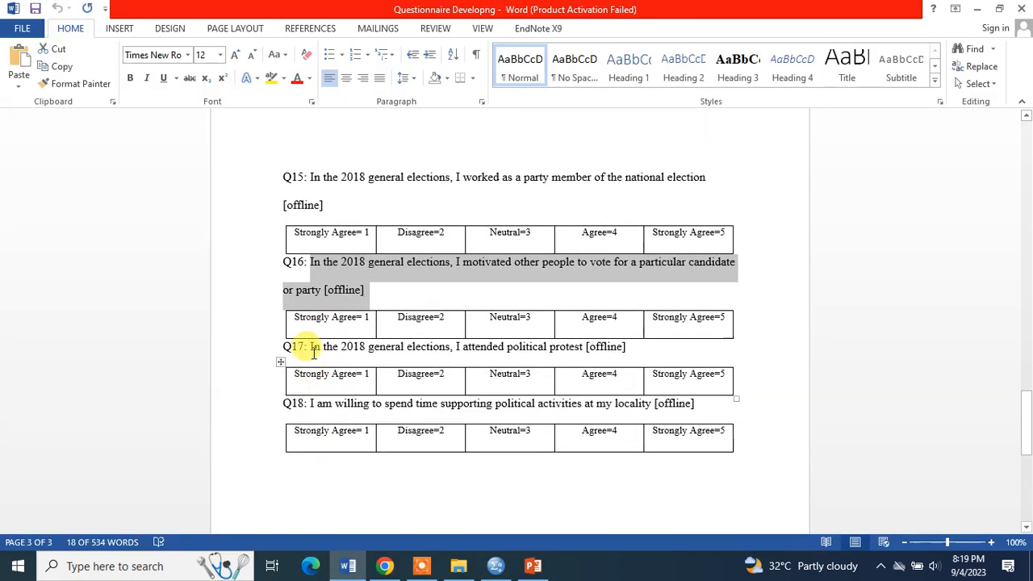
pyautogui.moveTo(310, 348); pyautogui.dragTo(636, 349)
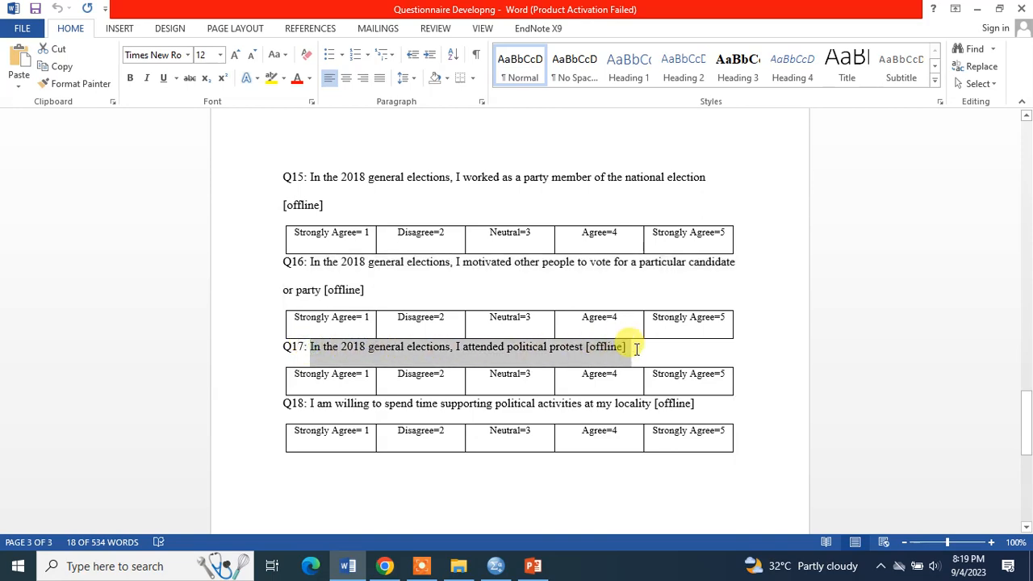
pyautogui.hotkey('ctrl', 'c')
pyautogui.hotkey('alt', 'Tab')
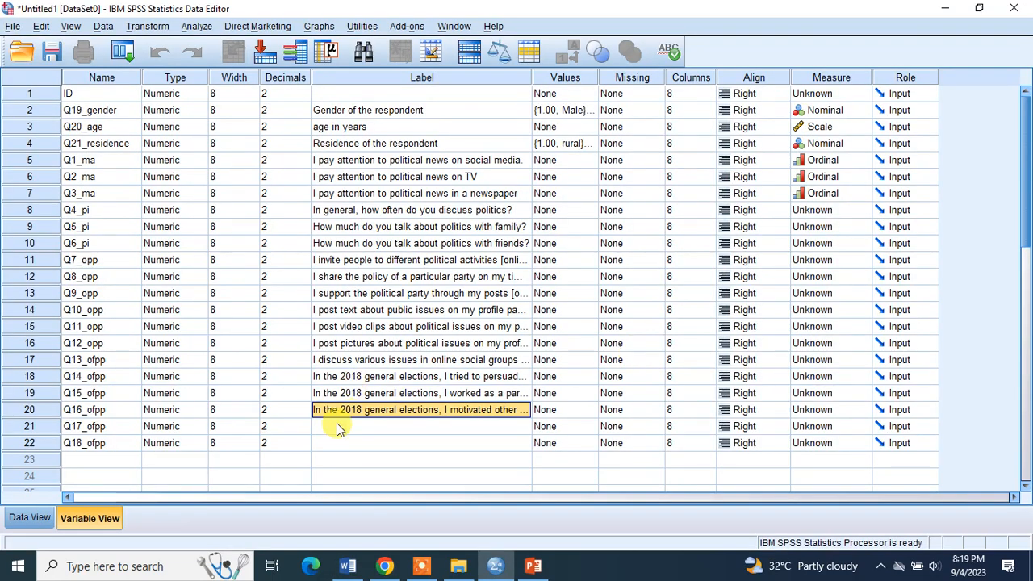
pyautogui.click(337, 427)
pyautogui.hotkey('ctrl', 'v')
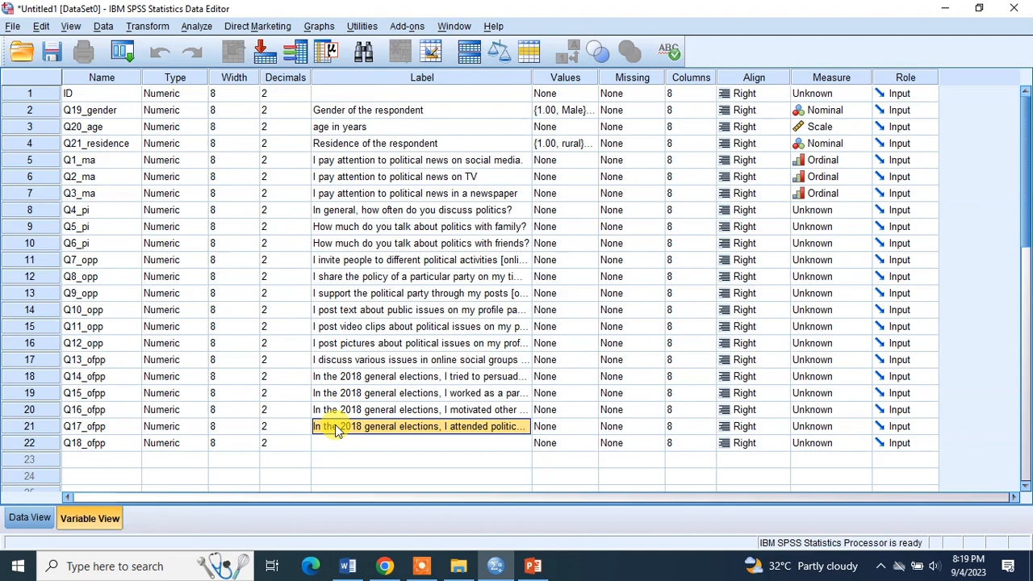
# Copy Word's Q18 statement about willingness to spend time supporting local political activities into the label of Q18_ofpp in SPSS.
pyautogui.hotkey('alt', 'Tab')
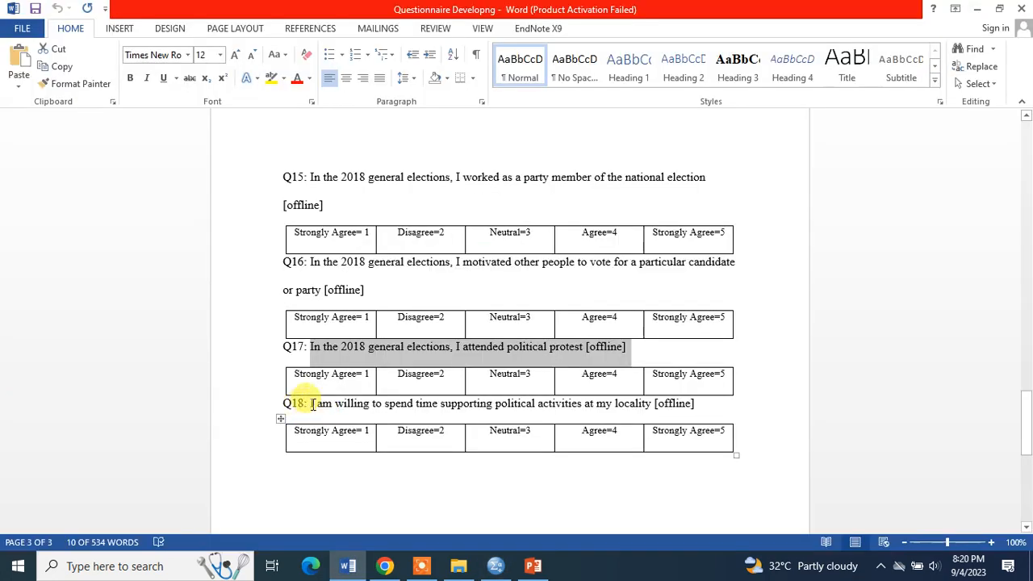
pyautogui.moveTo(312, 403); pyautogui.dragTo(710, 412)
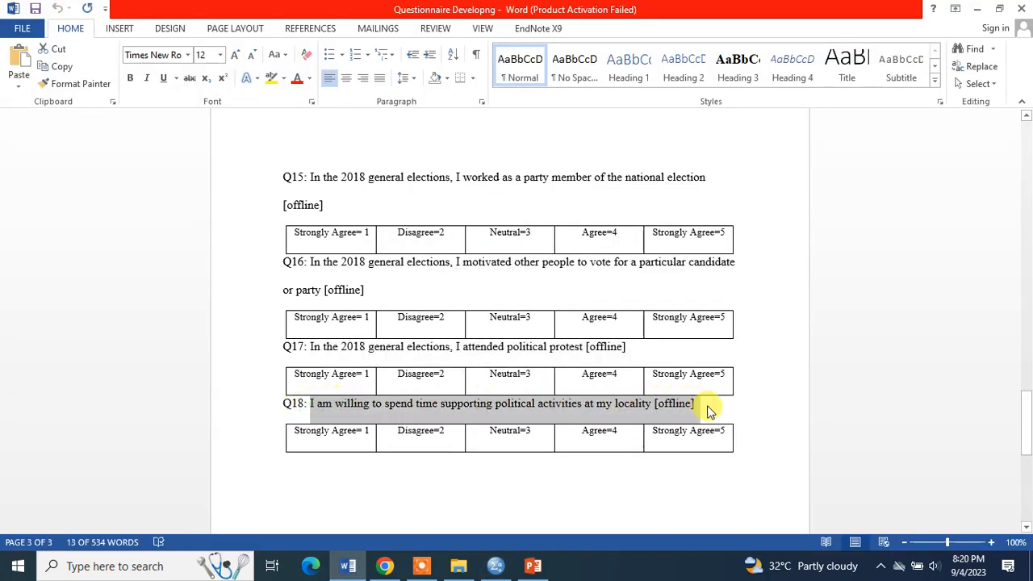
pyautogui.hotkey('alt', 'Tab')
pyautogui.click(371, 443)
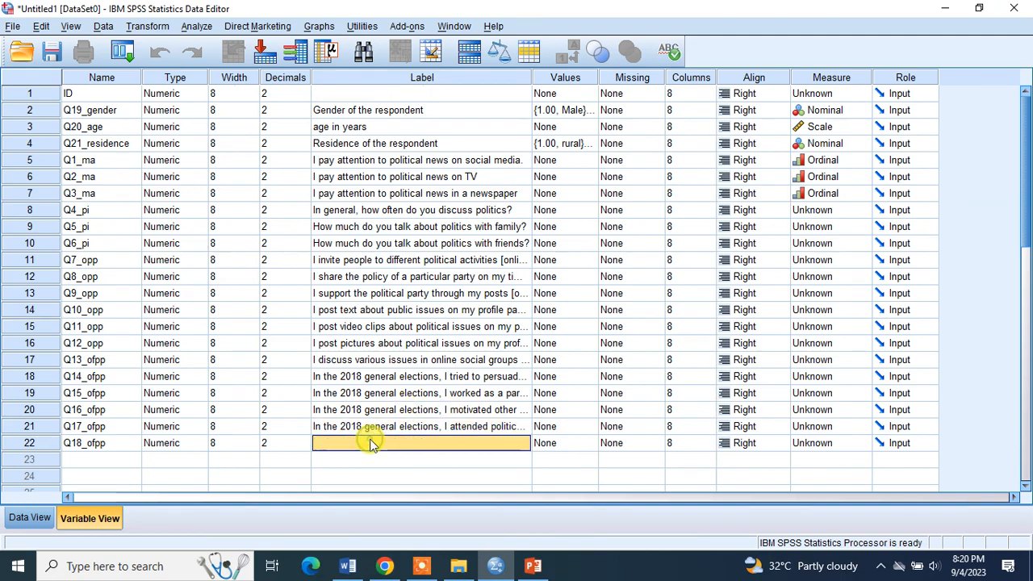
pyautogui.hotkey('ctrl', 'v')
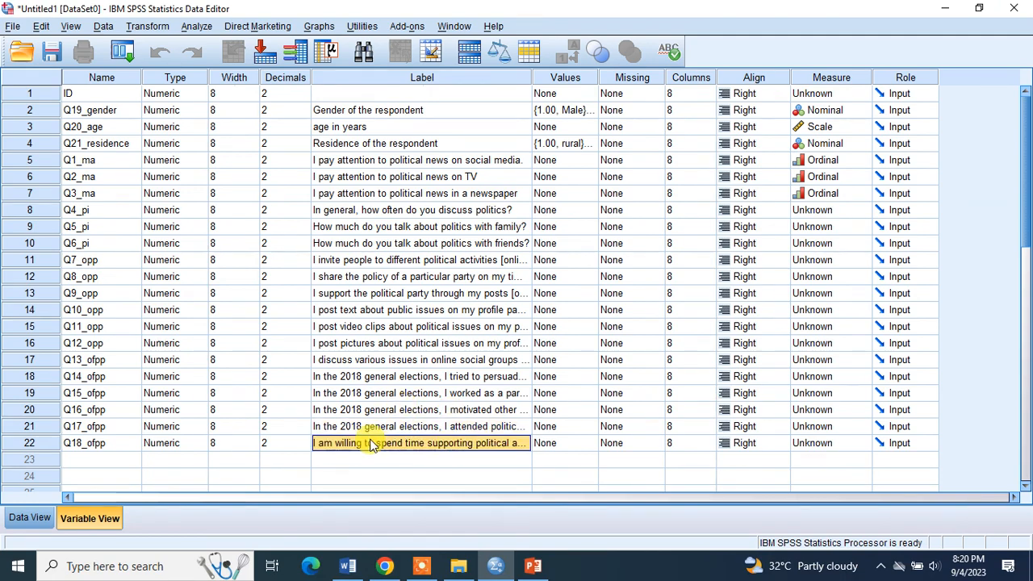
pyautogui.hotkey('ctrl', 's')
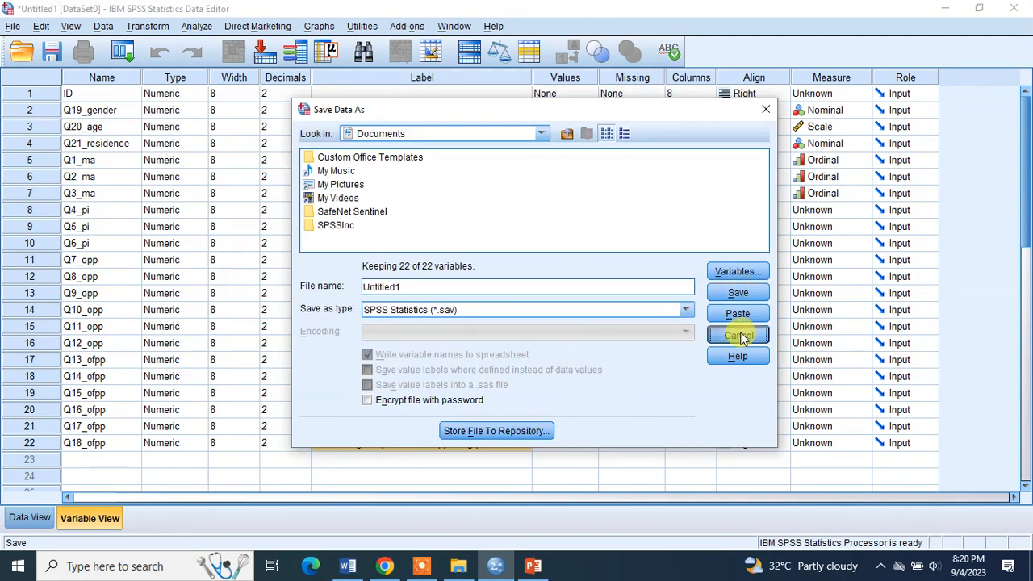
pyautogui.click(738, 335)
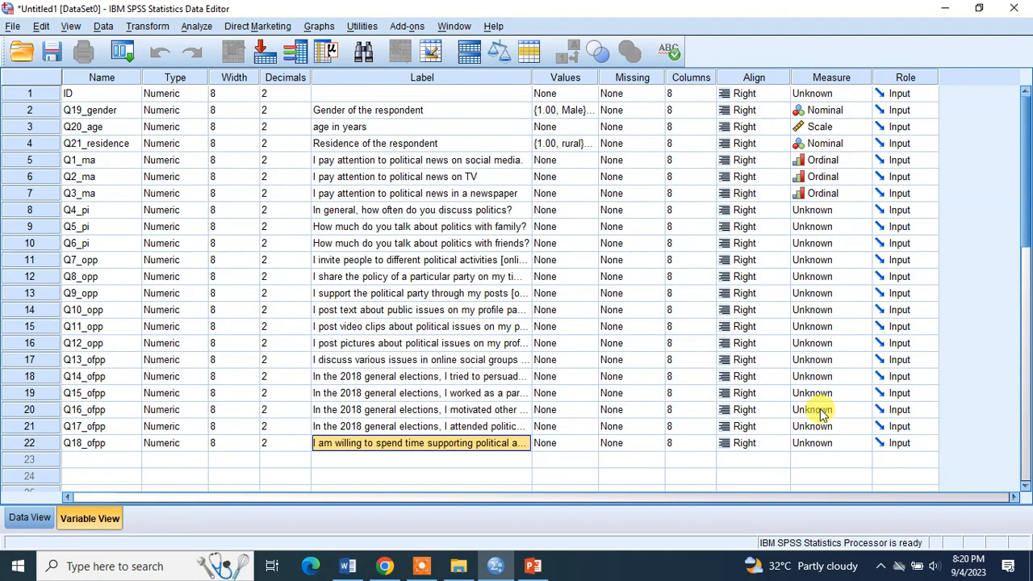
# Set the measurement level of the variables Q4_pi, Q5_pi and Q6_pi to Ordinal.
pyautogui.click(859, 212)
pyautogui.click(839, 242)
pyautogui.click(861, 226)
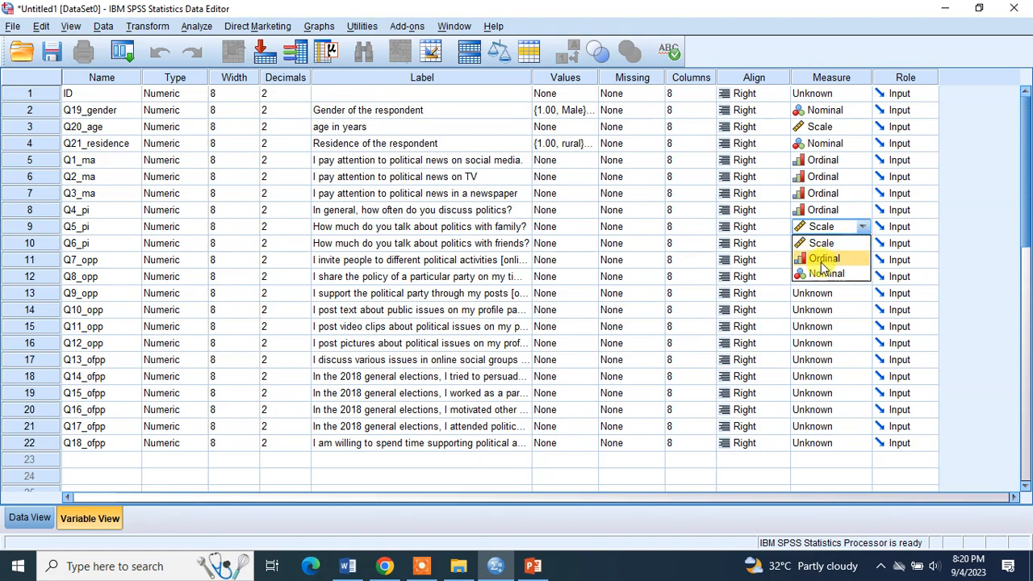
pyautogui.click(823, 259)
pyautogui.click(860, 243)
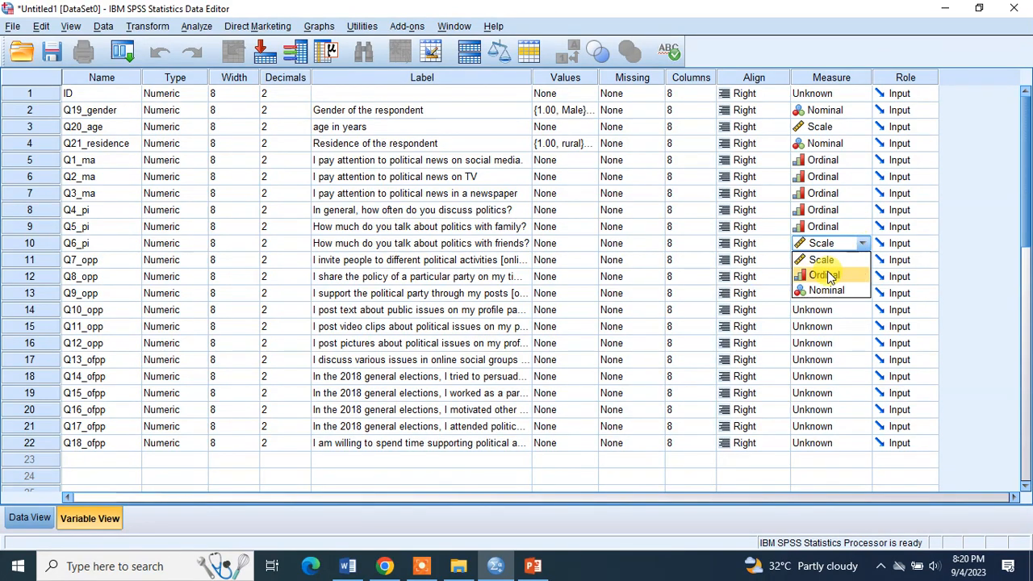
pyautogui.click(828, 276)
# Set the measurement level of the variables Q7_opp, Q8_opp and Q9_opp to Ordinal.
pyautogui.click(863, 260)
pyautogui.click(825, 292)
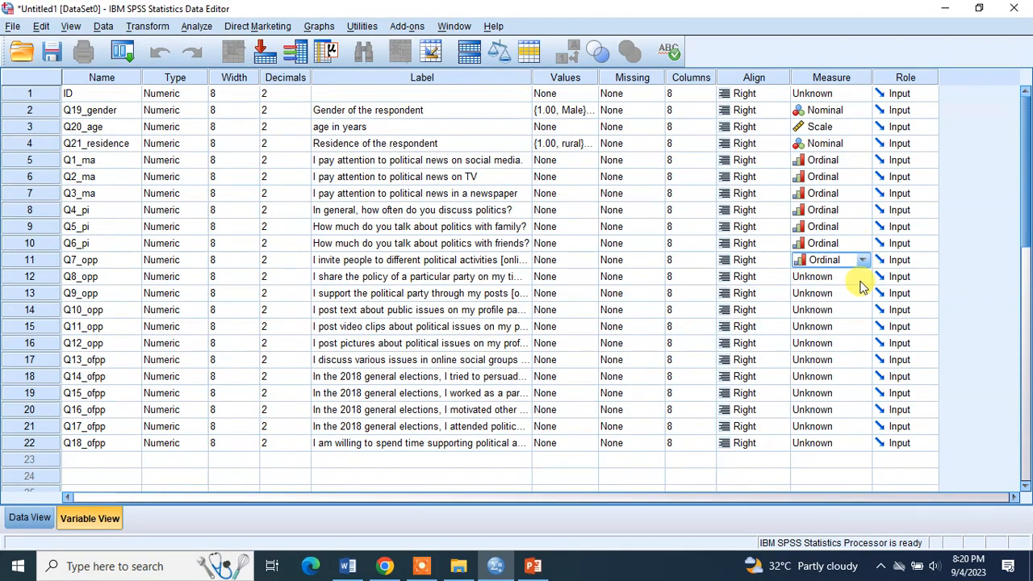
pyautogui.click(862, 277)
pyautogui.click(824, 309)
pyautogui.click(862, 293)
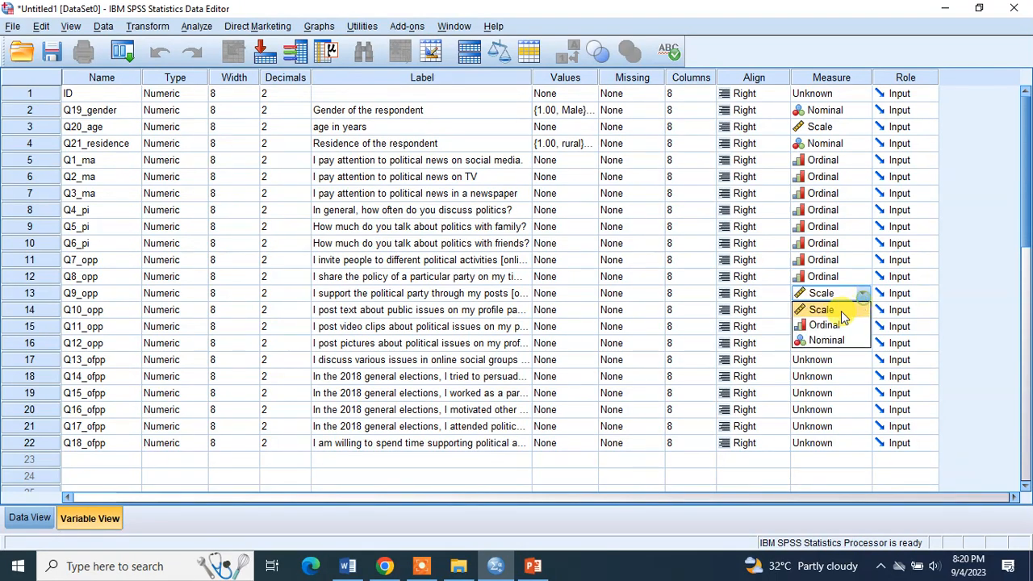
pyautogui.click(823, 326)
# Set the measurement level of the variables Q10_opp, Q11_opp and Q12_opp to Ordinal.
pyautogui.click(861, 311)
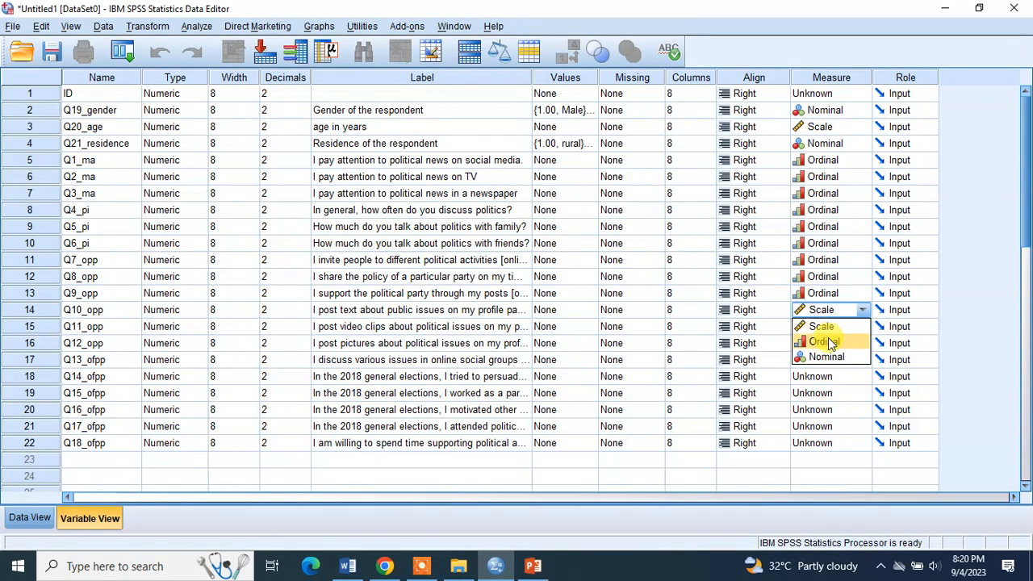
pyautogui.click(854, 342)
pyautogui.click(861, 326)
pyautogui.click(823, 359)
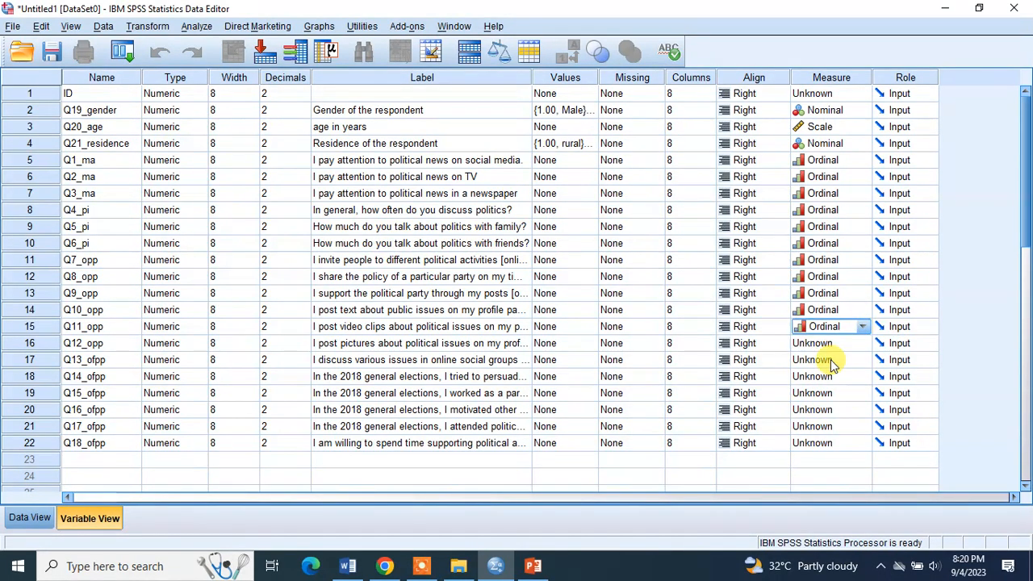
pyautogui.click(861, 343)
pyautogui.click(826, 374)
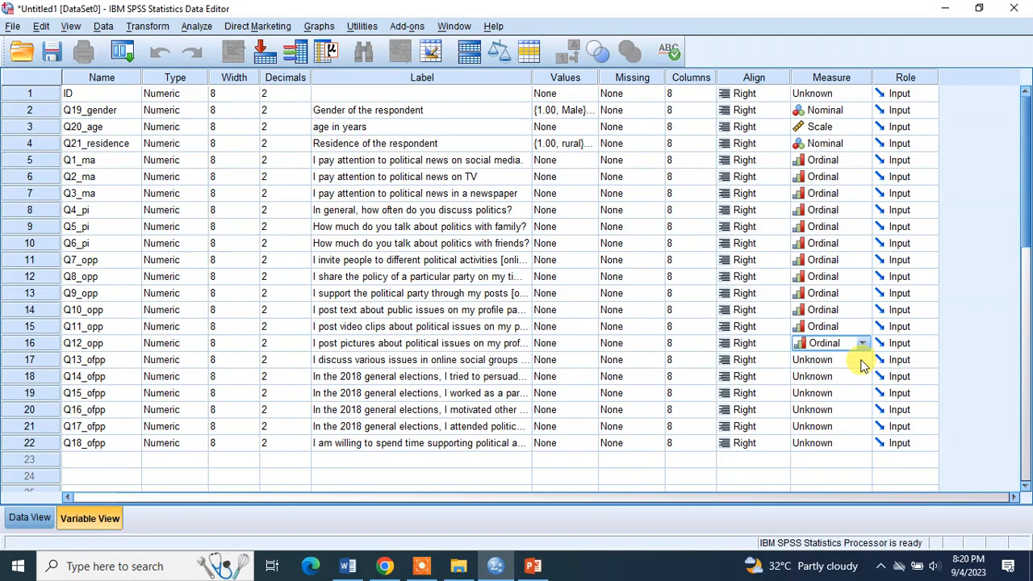
# Set the measurement level of the variables Q13_ofpp, Q14_ofpp and Q15_ofpp to Ordinal.
pyautogui.click(862, 359)
pyautogui.click(832, 392)
pyautogui.click(860, 378)
pyautogui.click(860, 378)
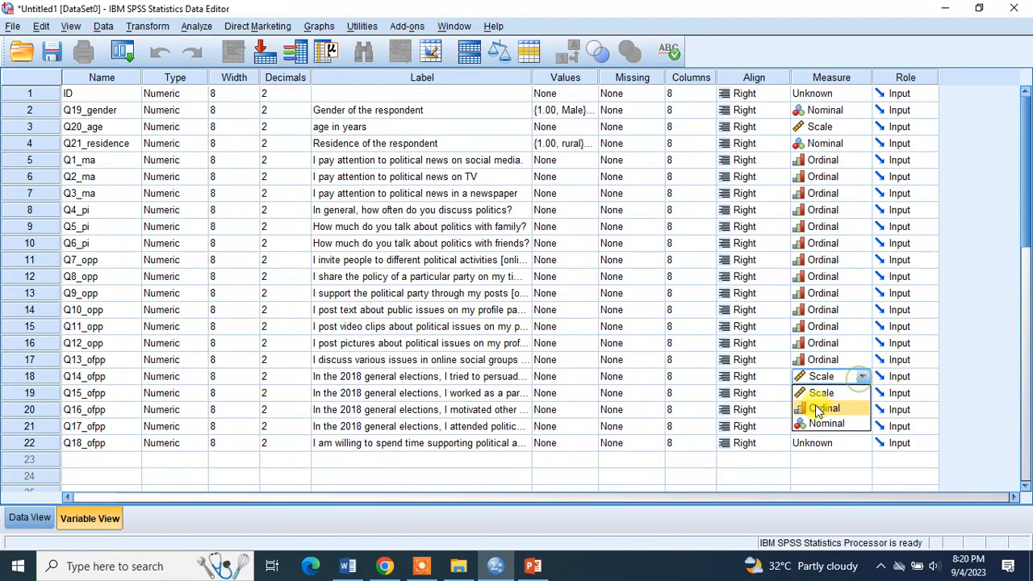
pyautogui.click(859, 407)
pyautogui.click(862, 396)
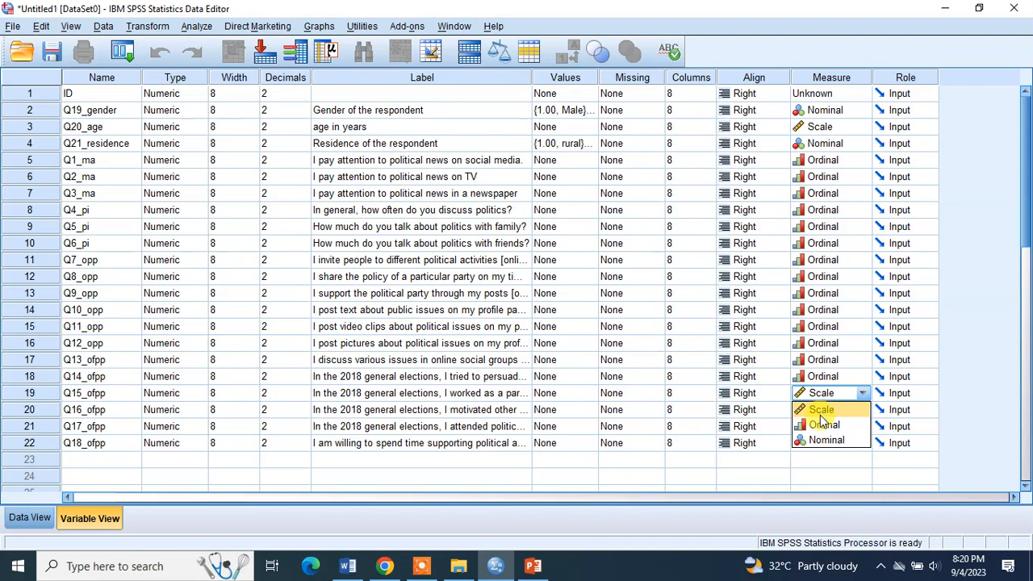
pyautogui.click(823, 423)
# Set the measurement level of the variables Q16_ofpp, Q17_ofpp and Q18_ofpp to Ordinal.
pyautogui.click(843, 411)
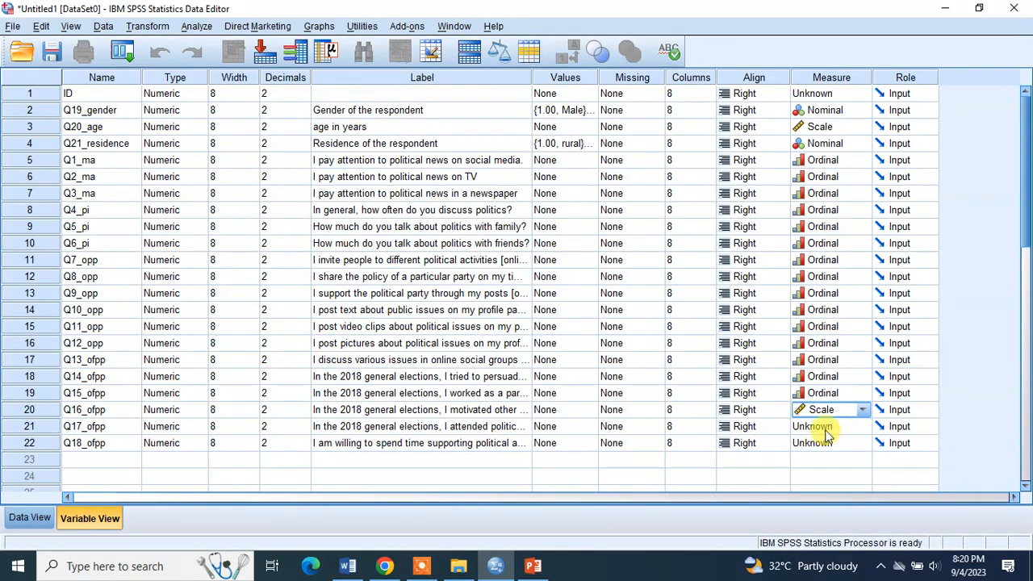
pyautogui.click(865, 412)
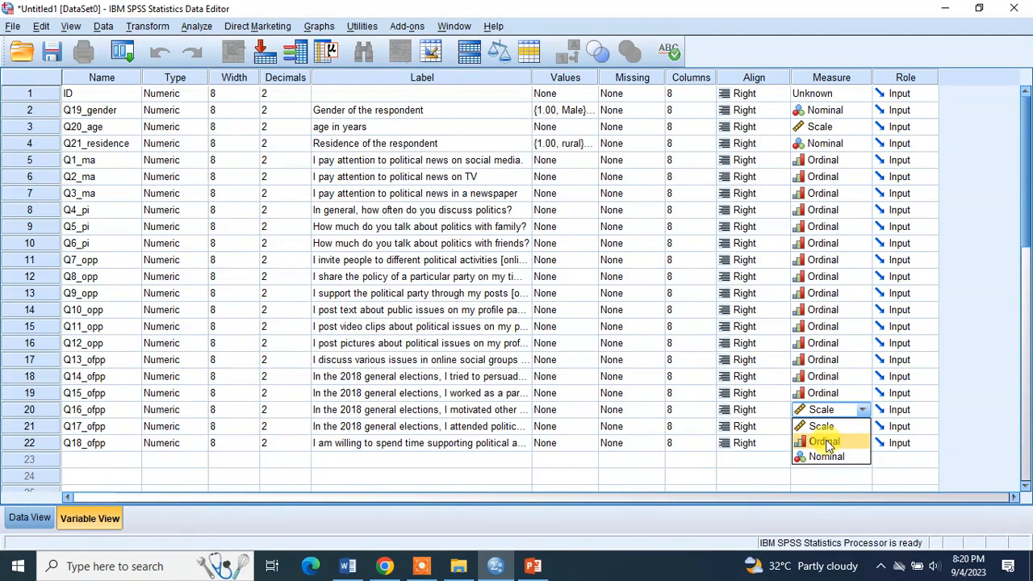
pyautogui.click(831, 441)
pyautogui.click(860, 426)
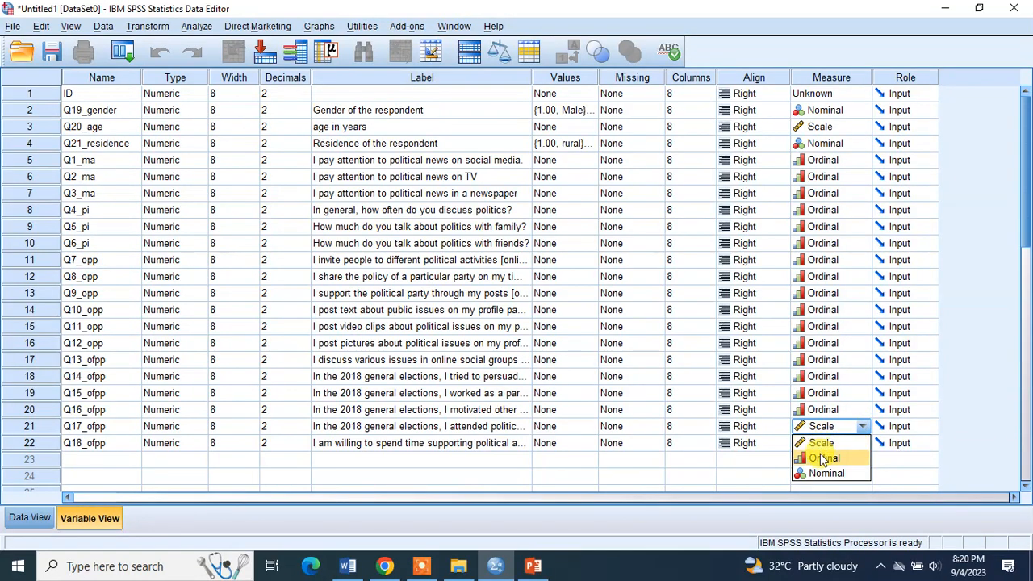
pyautogui.click(824, 458)
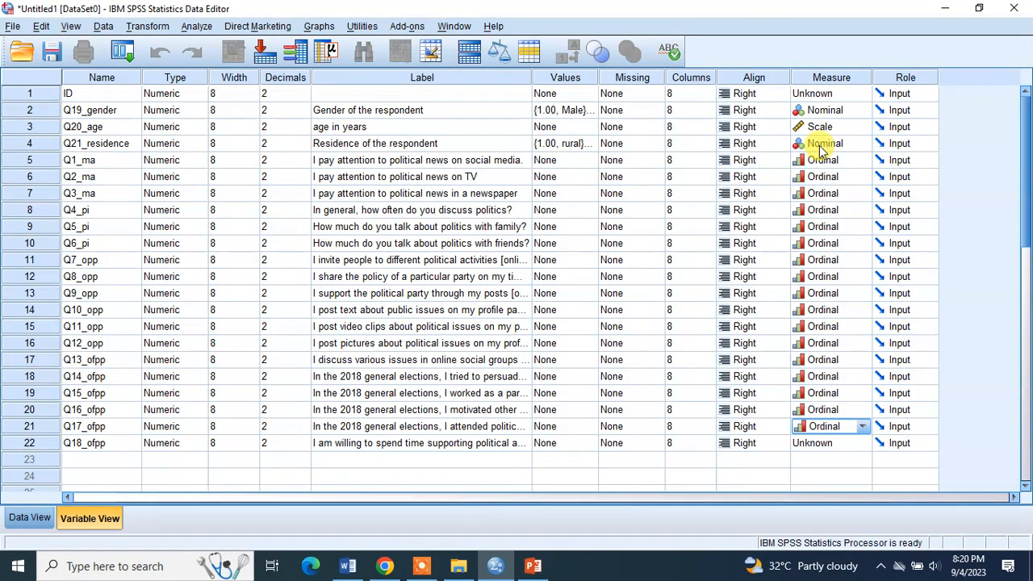
pyautogui.click(860, 443)
pyautogui.click(824, 474)
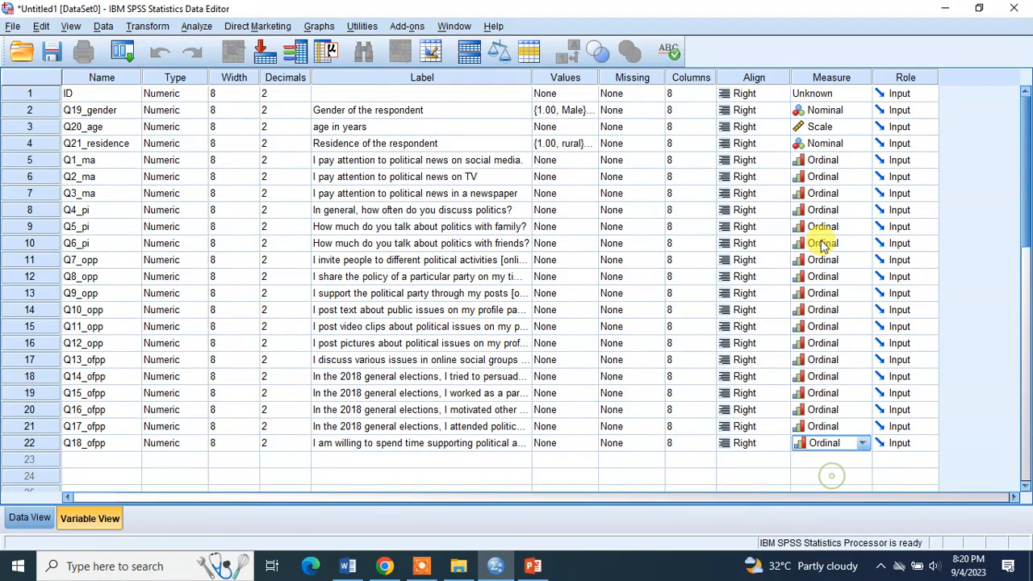
# Set the ID variable's measurement level to Scale and its label to "identification of the respondent".
pyautogui.click(850, 95)
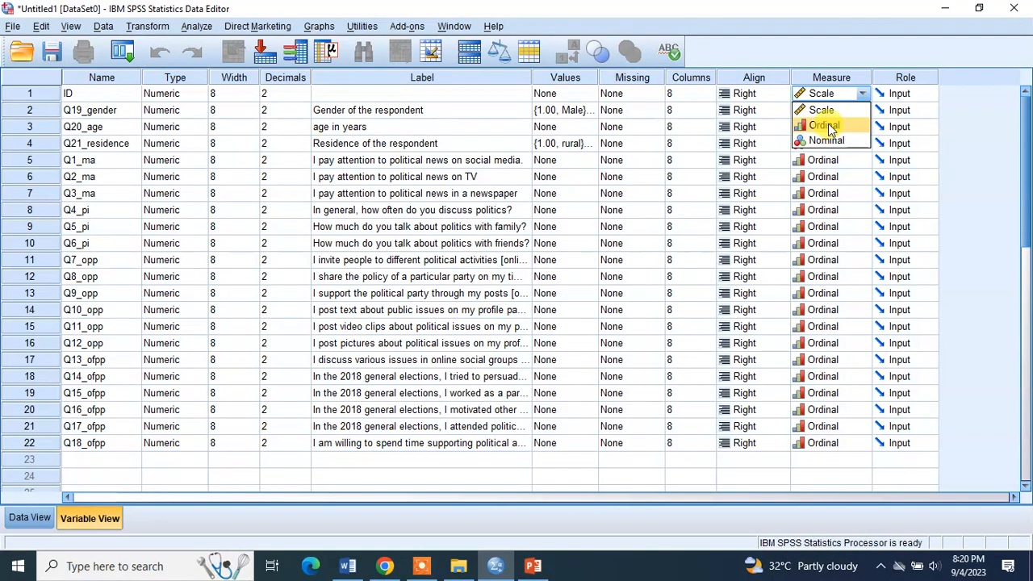
pyautogui.click(835, 110)
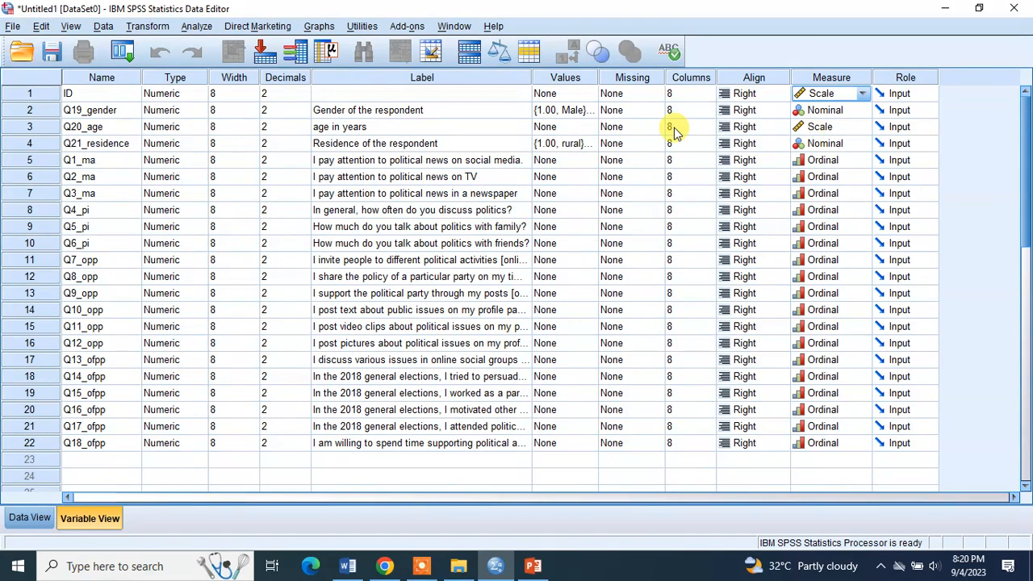
pyautogui.click(402, 90)
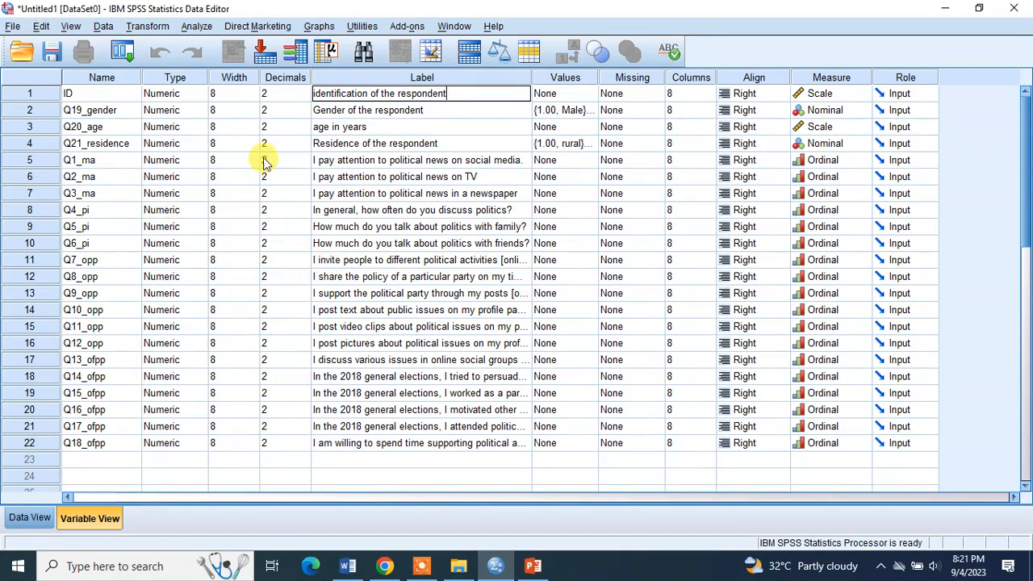
# Move the variables Q19_gender, Q20_age and Q21_residence, in that order, to the end of the variable list after Q18_ofpp.
pyautogui.click(49, 113)
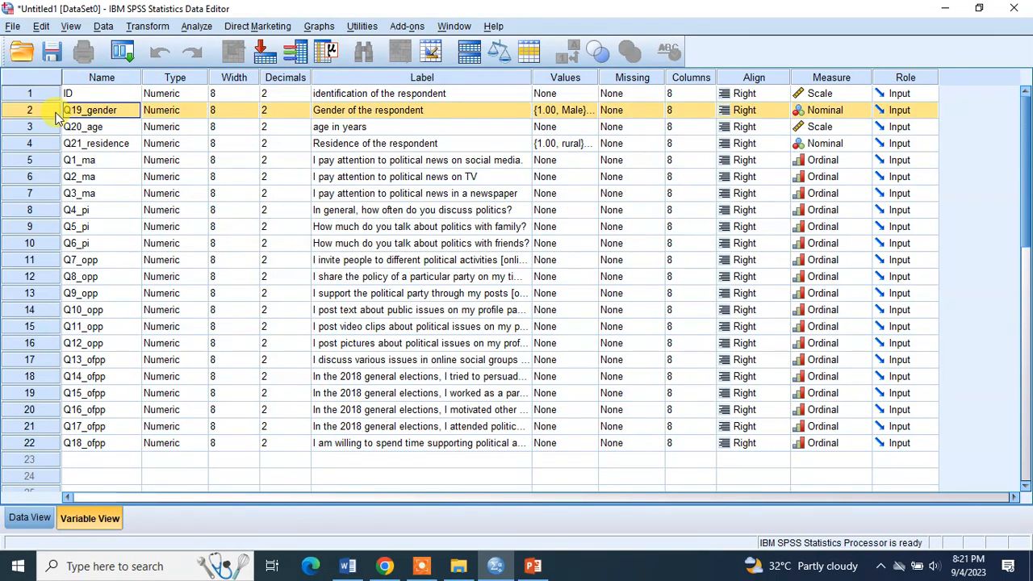
pyautogui.moveTo(51, 118); pyautogui.dragTo(53, 457)
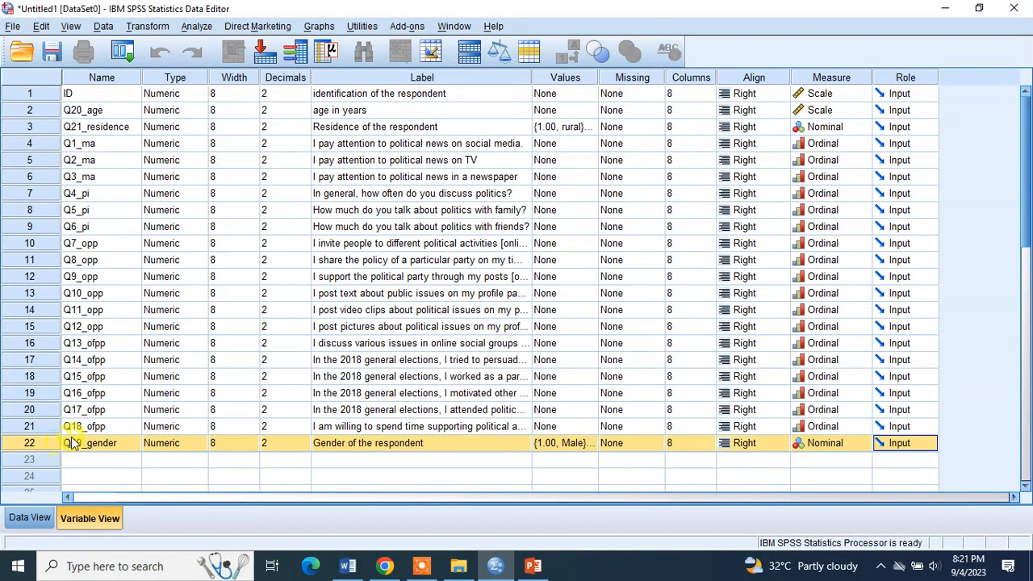
pyautogui.click(50, 117)
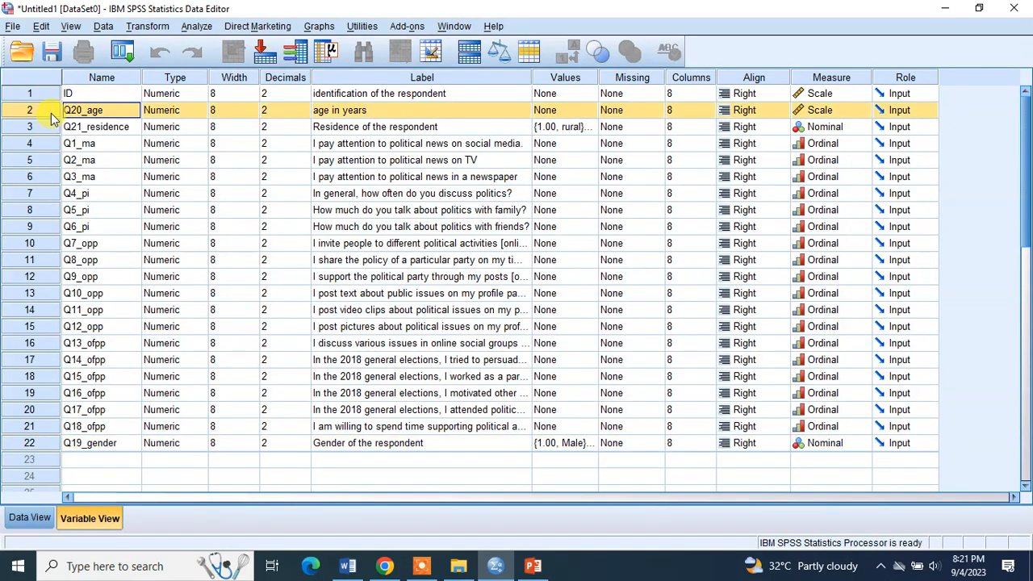
pyautogui.moveTo(52, 119); pyautogui.dragTo(61, 457)
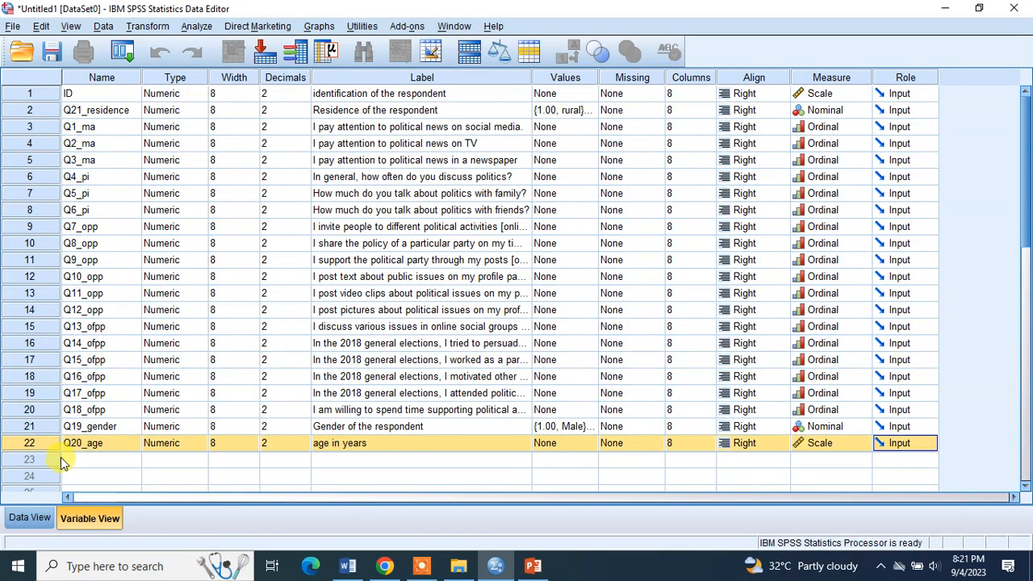
pyautogui.click(59, 112)
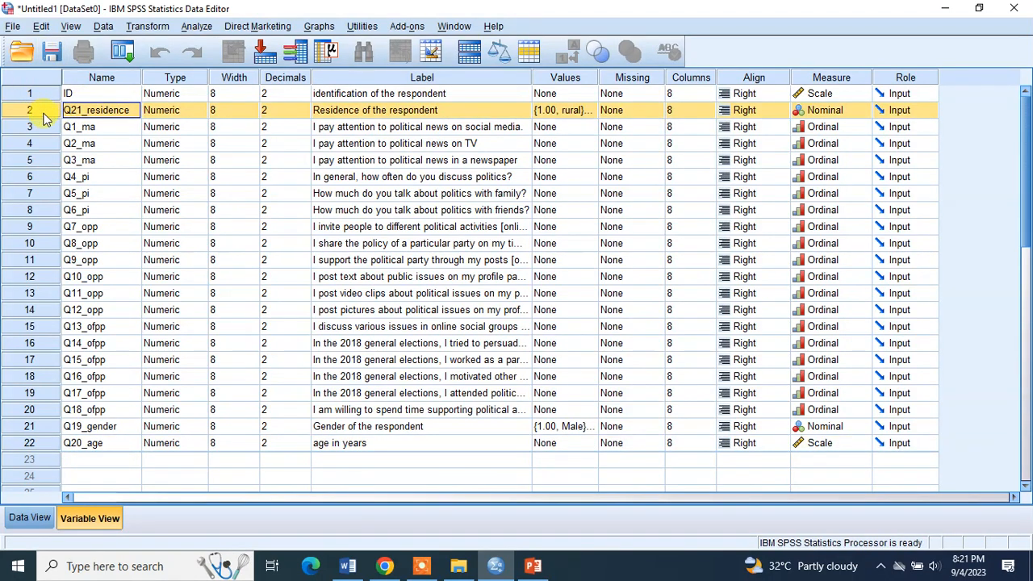
pyautogui.moveTo(46, 118); pyautogui.dragTo(49, 464)
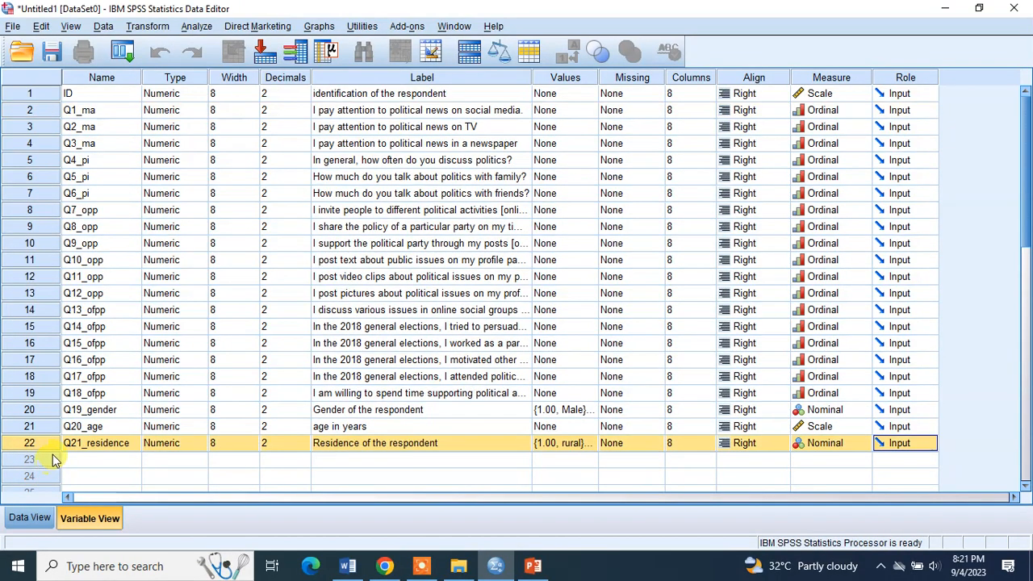
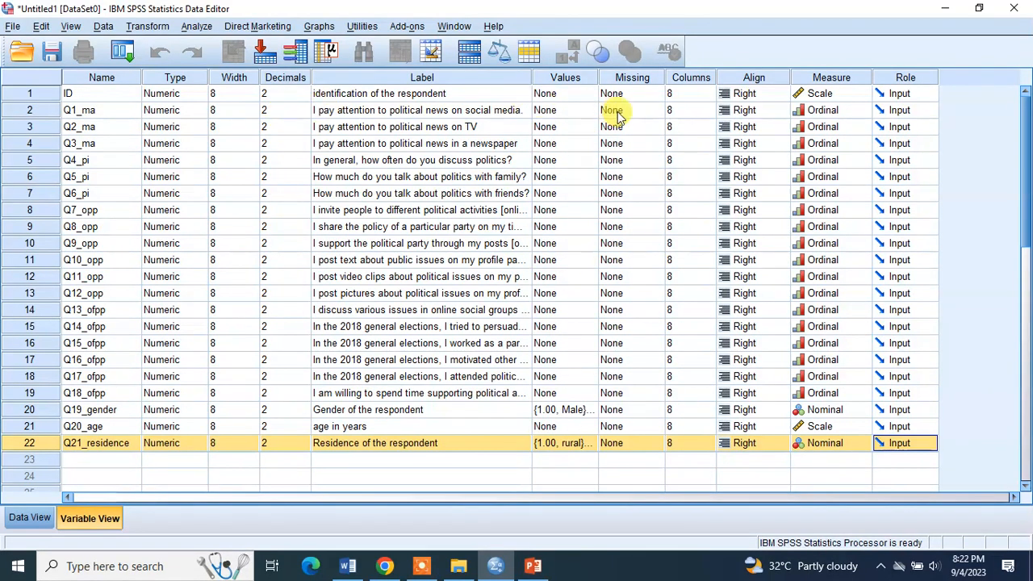
# Look up Q1's response scale in the Word questionnaire and add the value label 1 = "never" to Q1_ma in SPSS.
pyautogui.click(581, 110)
pyautogui.click(590, 109)
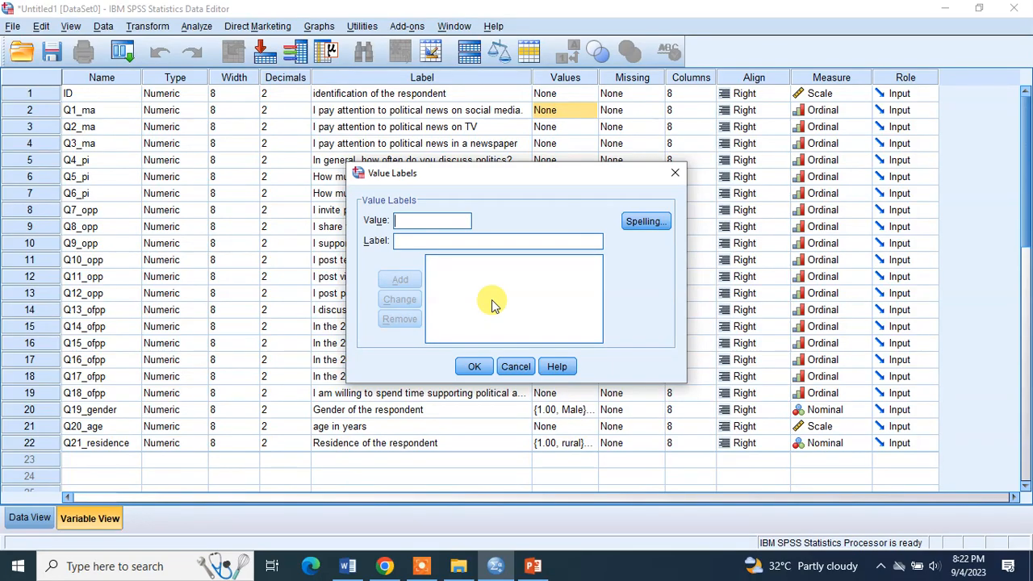
pyautogui.hotkey('alt', 'Tab')
pyautogui.scroll(7, 468, 315)
pyautogui.scroll(15, 472, 322)
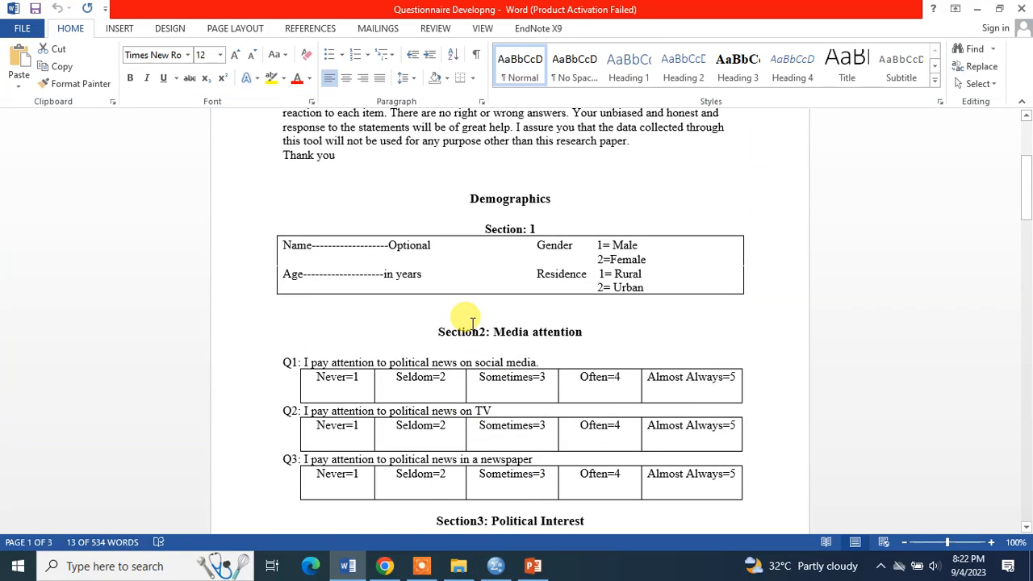
pyautogui.scroll(-3, 461, 323)
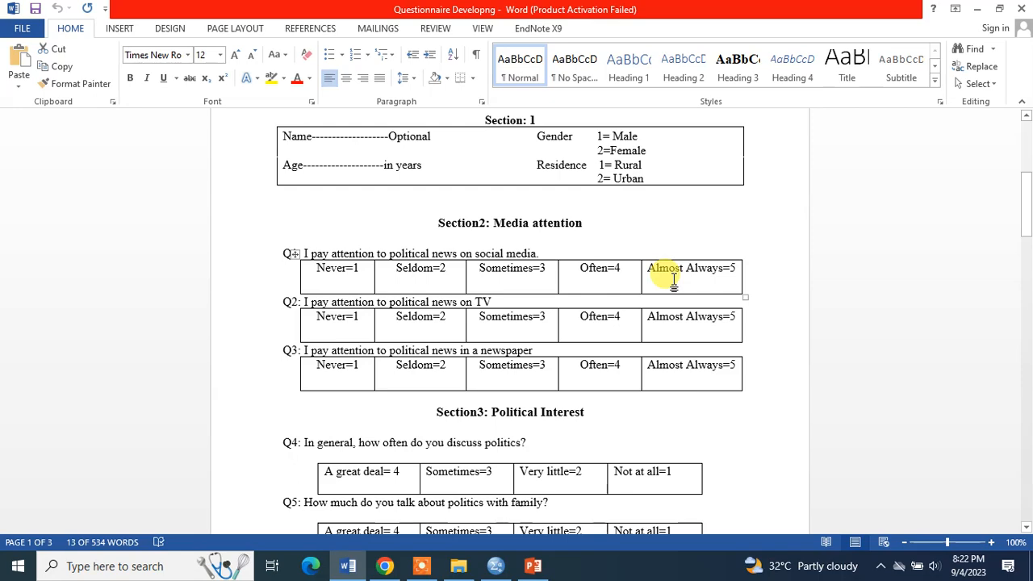
pyautogui.hotkey('alt', 'Tab')
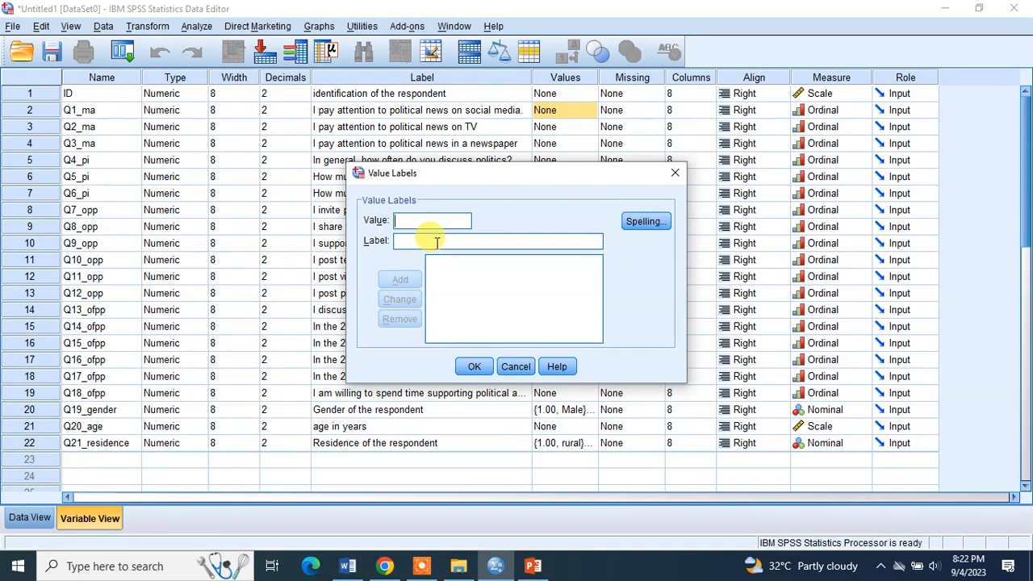
pyautogui.write('1')
pyautogui.write('n')
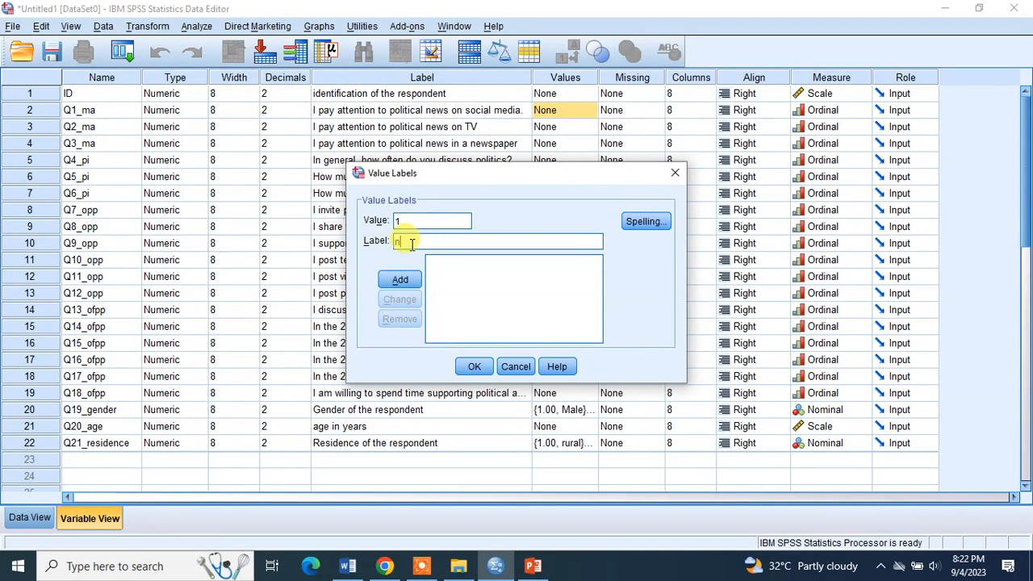
pyautogui.write('ever')
pyautogui.click(398, 279)
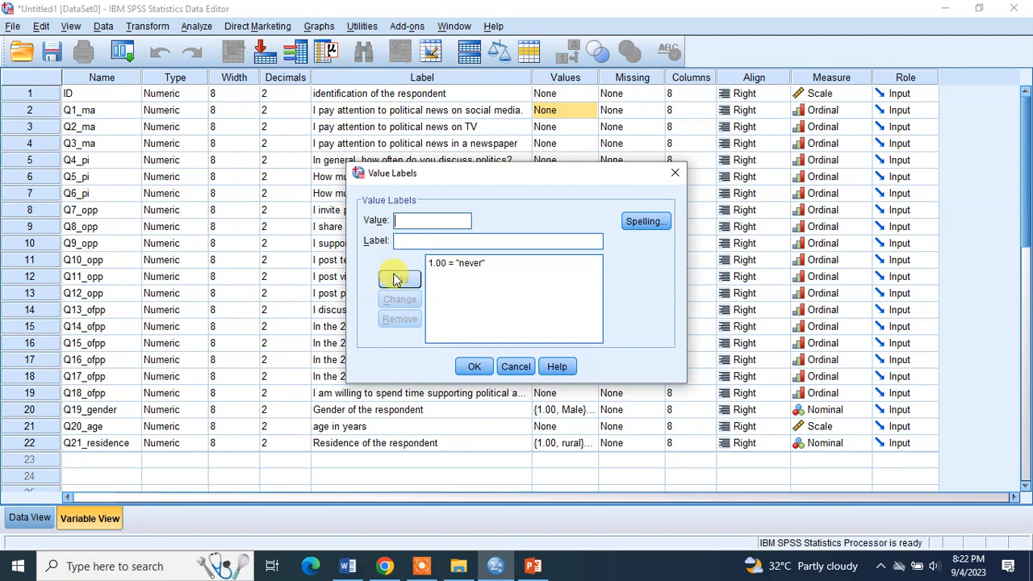
# Check Q1's second response option in Word and add the value label 2 = "seldome" to Q1_ma in SPSS.
pyautogui.hotkey('alt', 'Tab')
pyautogui.hotkey('alt', 'Tab')
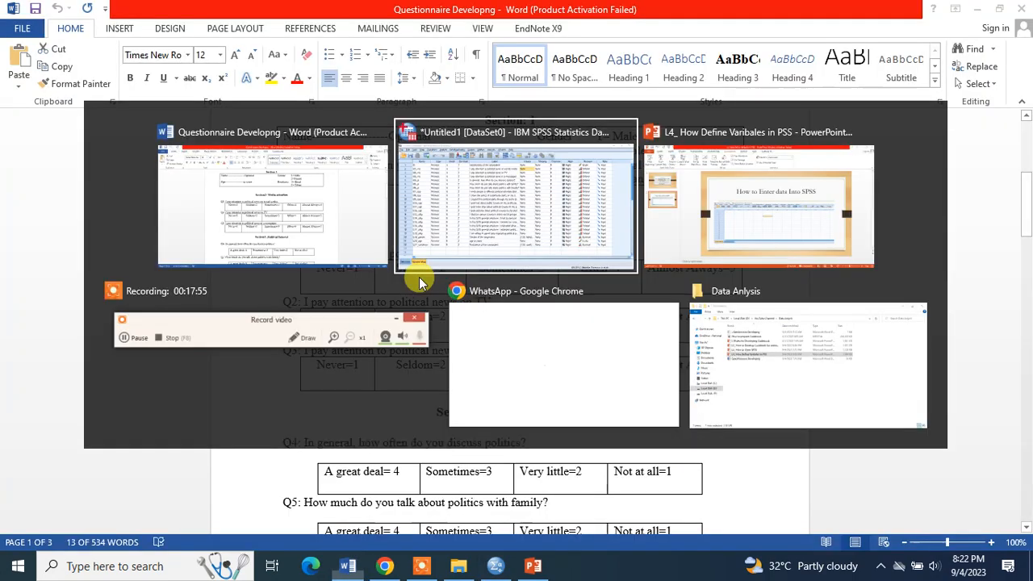
pyautogui.write('2')
pyautogui.click(410, 239)
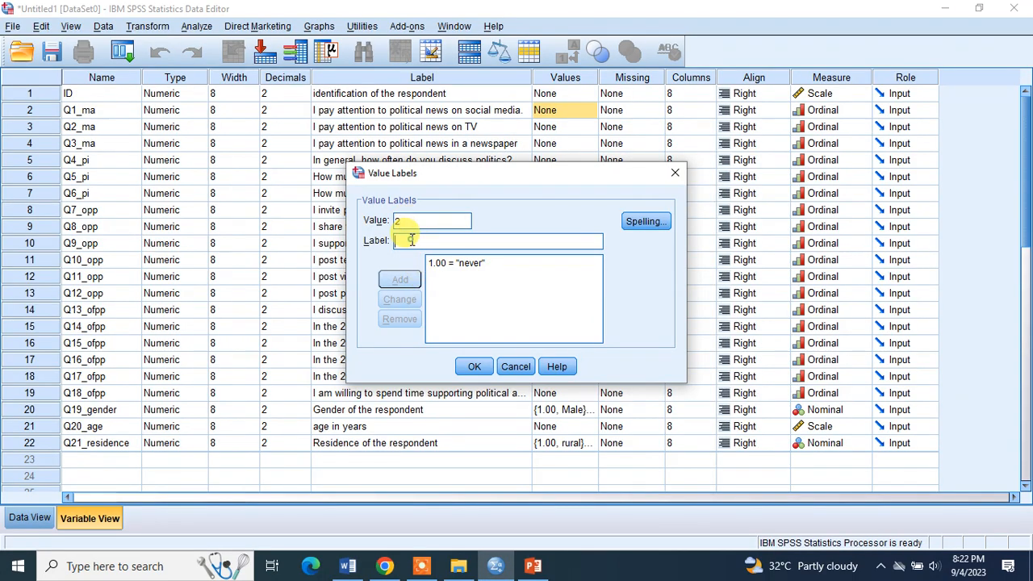
pyautogui.write('seldome')
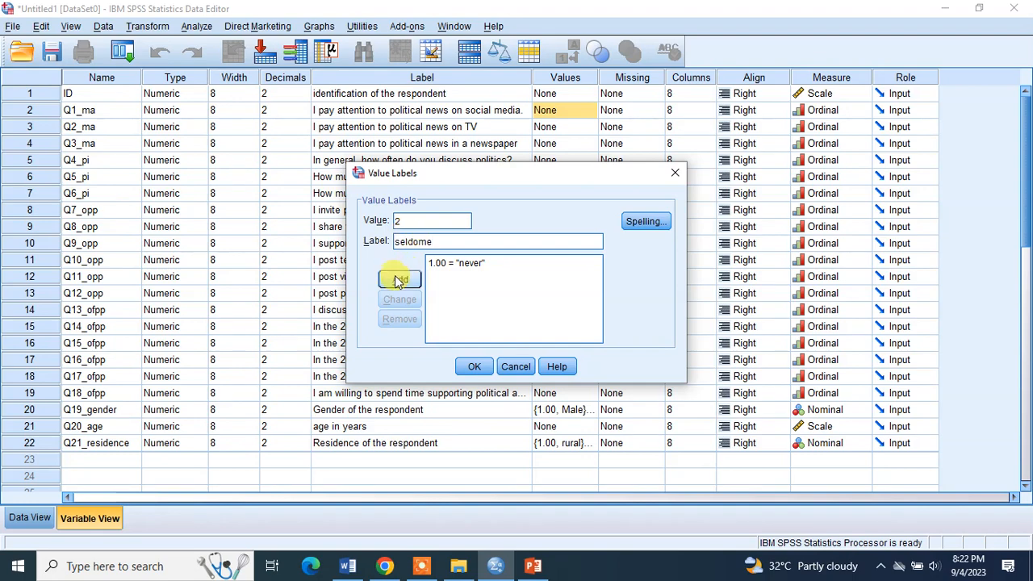
pyautogui.click(396, 278)
# Check Q1's third response option in Word and add the value label 3 = "sometimes" to Q1_ma in SPSS.
pyautogui.hotkey('alt', 'Tab')
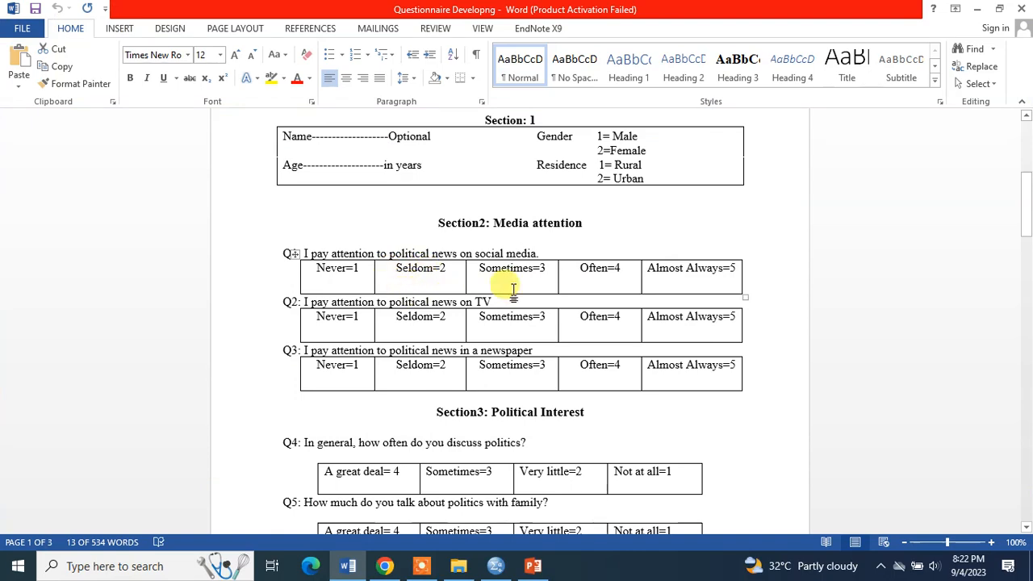
pyautogui.hotkey('alt', 'Tab')
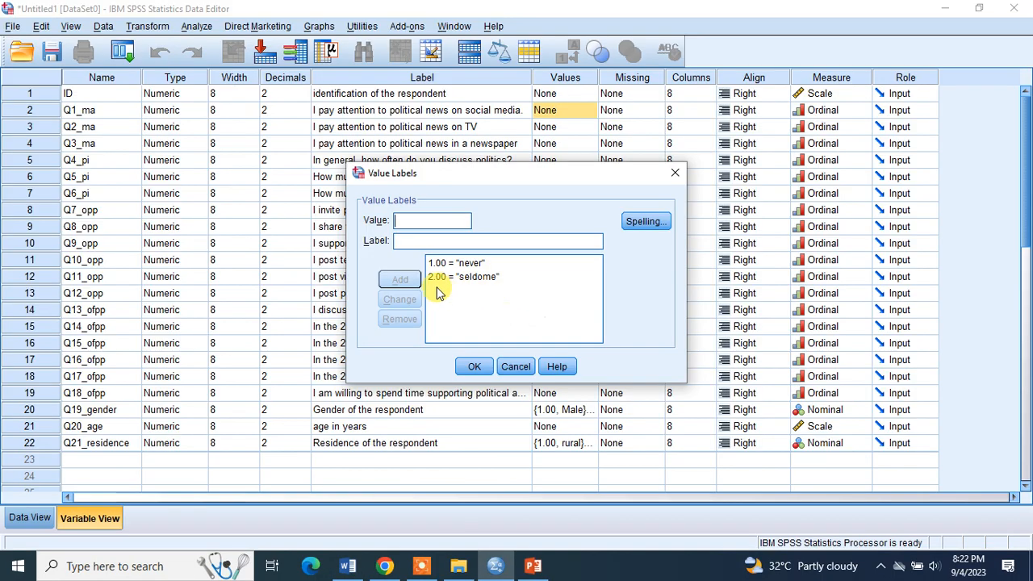
pyautogui.click(423, 240)
pyautogui.write('someti')
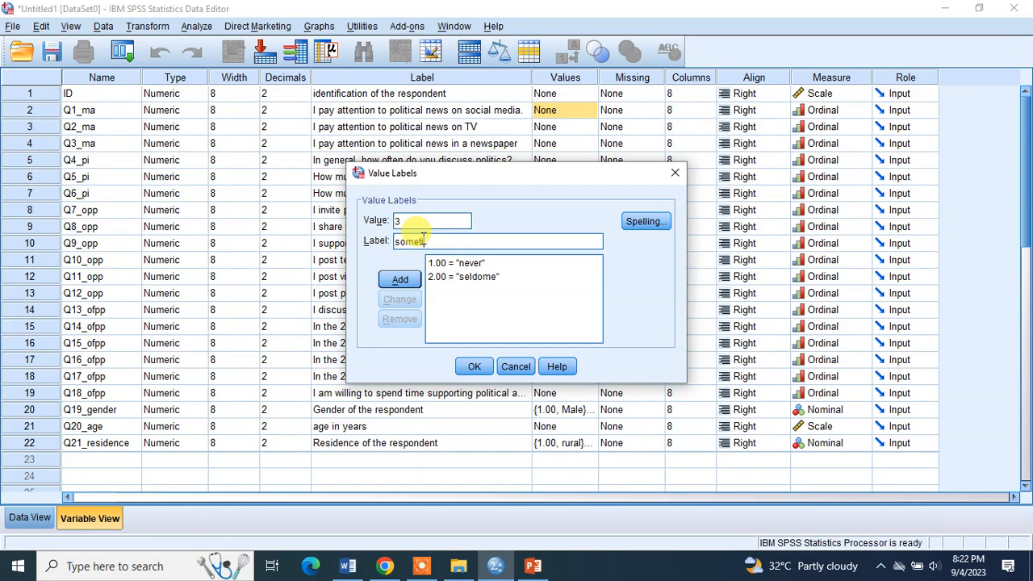
pyautogui.write('mes')
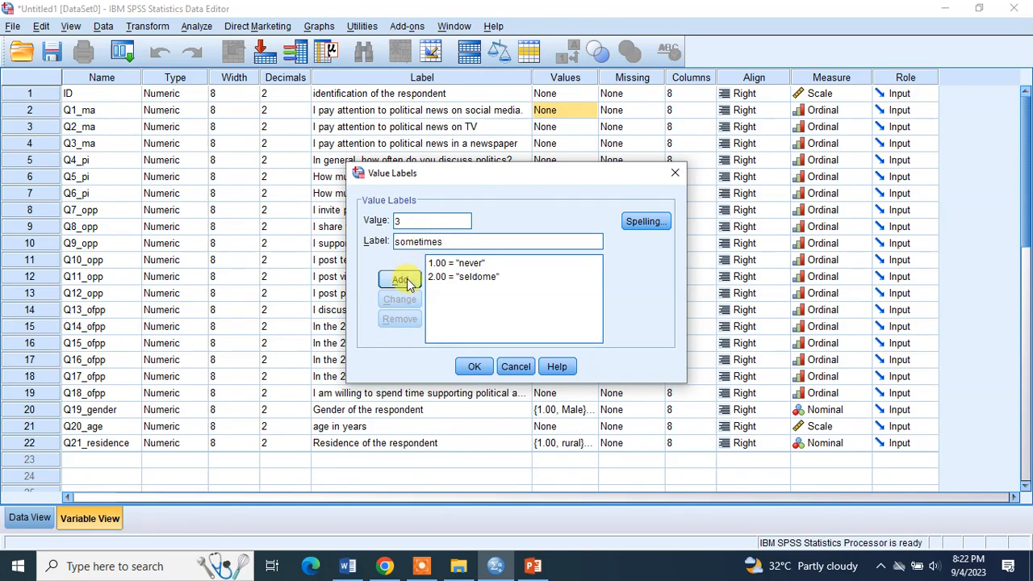
pyautogui.click(407, 279)
# Check Q1's fourth response option in Word and add the value label 4 = "often" to Q1_ma in SPSS.
pyautogui.hotkey('alt', 'Tab')
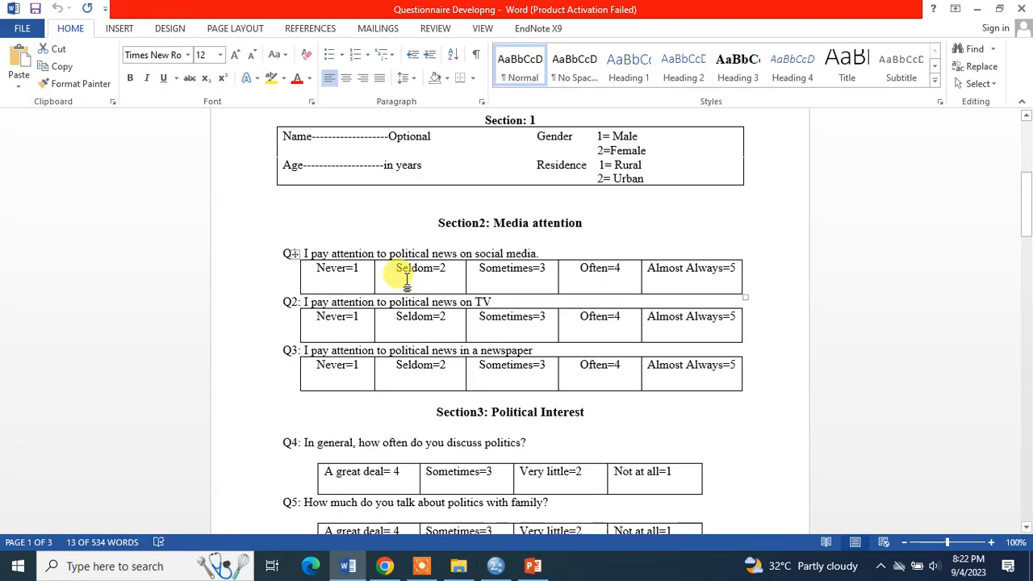
pyautogui.hotkey('alt', 'Tab')
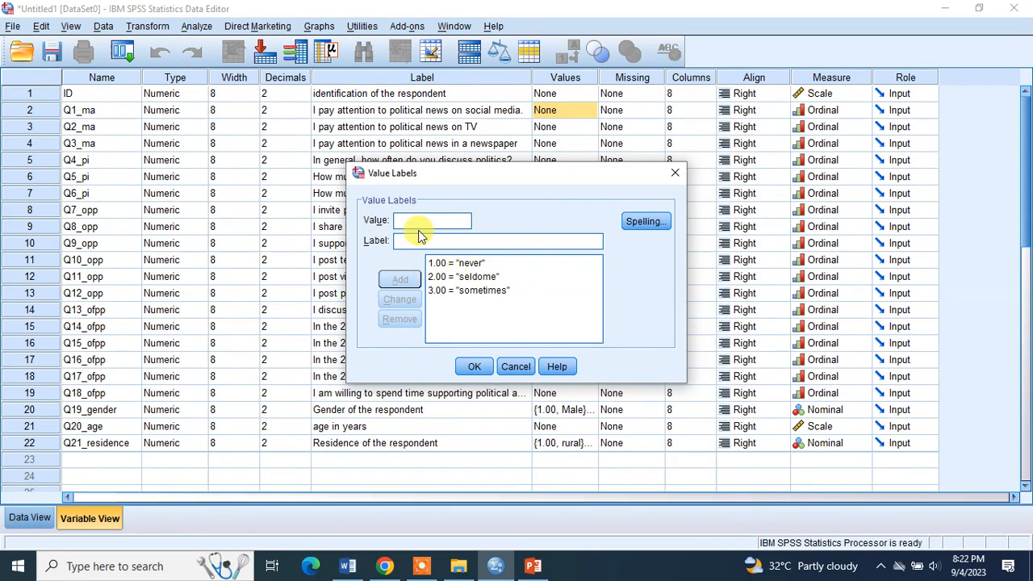
pyautogui.write('4')
pyautogui.write('ofte')
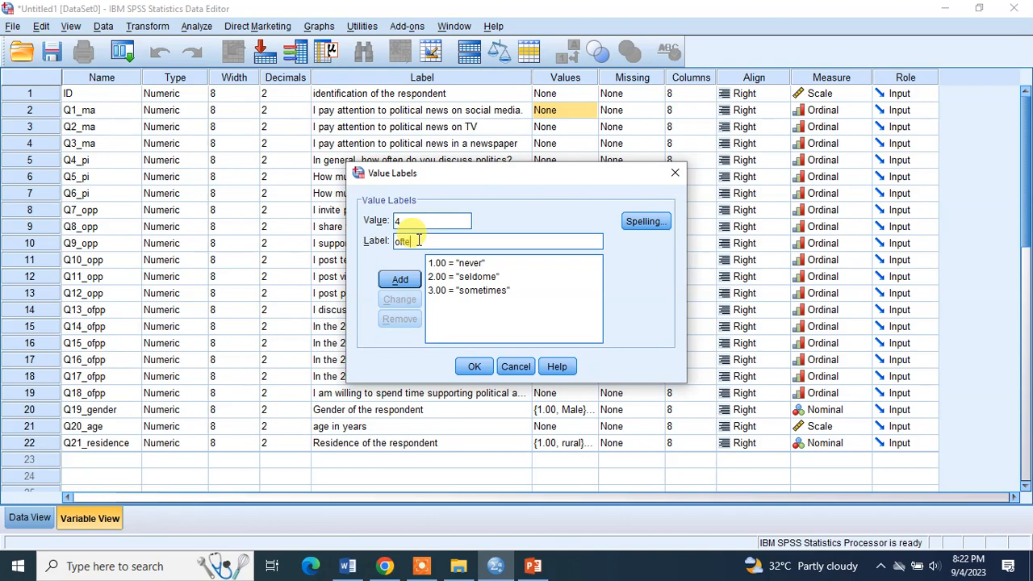
pyautogui.write('n')
pyautogui.click(396, 280)
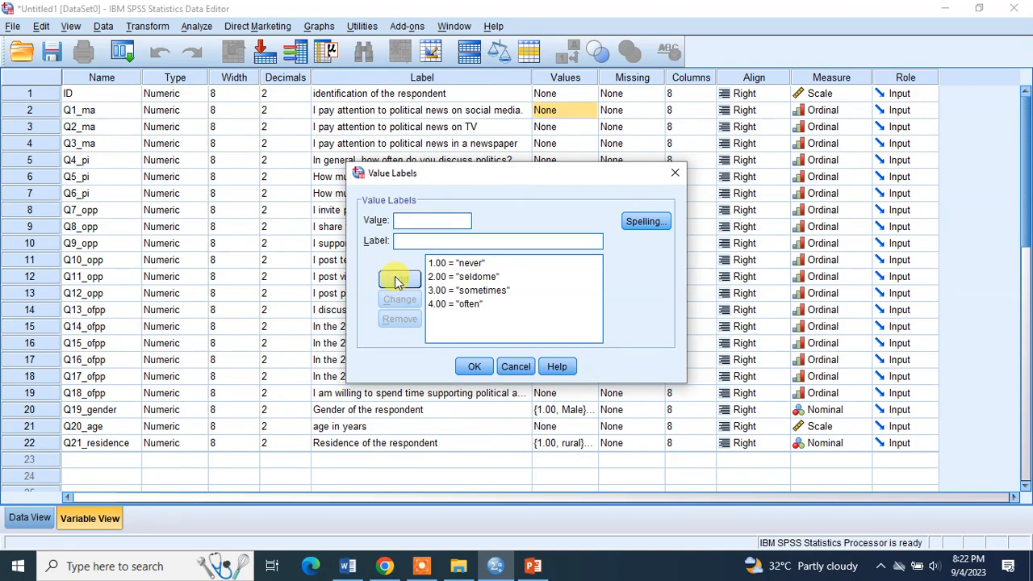
# Check Q1's fifth response option in Word, add the value label 5 = "almost always" to Q1_ma in SPSS, and accept the labels.
pyautogui.hotkey('alt', 'Tab')
pyautogui.hotkey('alt', 'Tab')
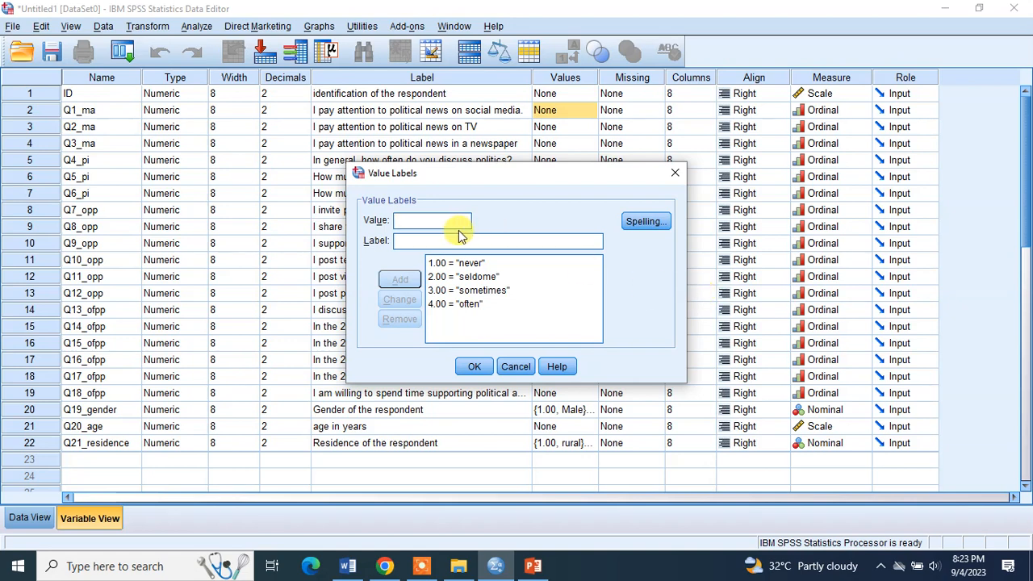
pyautogui.write('almost always')
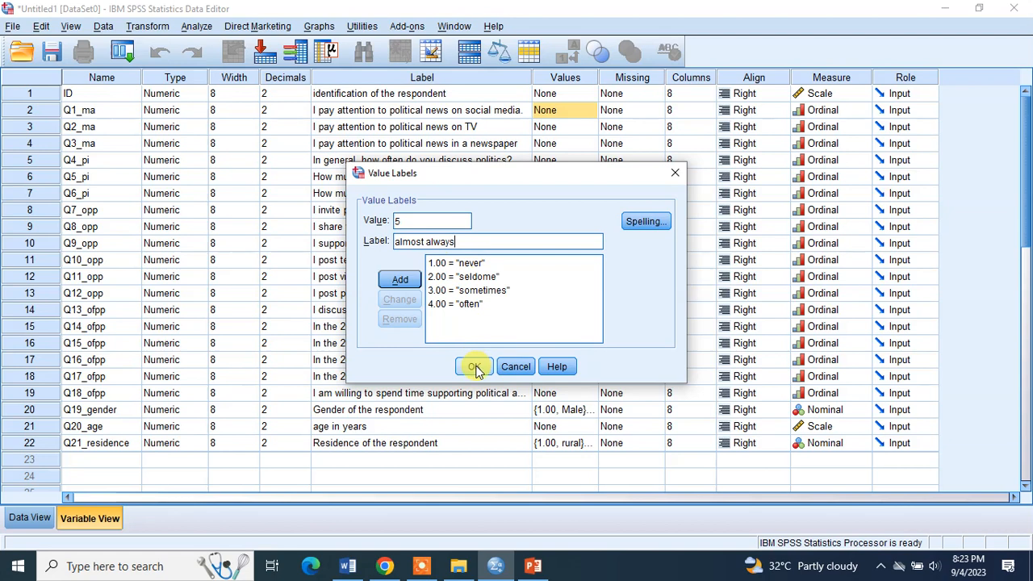
pyautogui.click(401, 280)
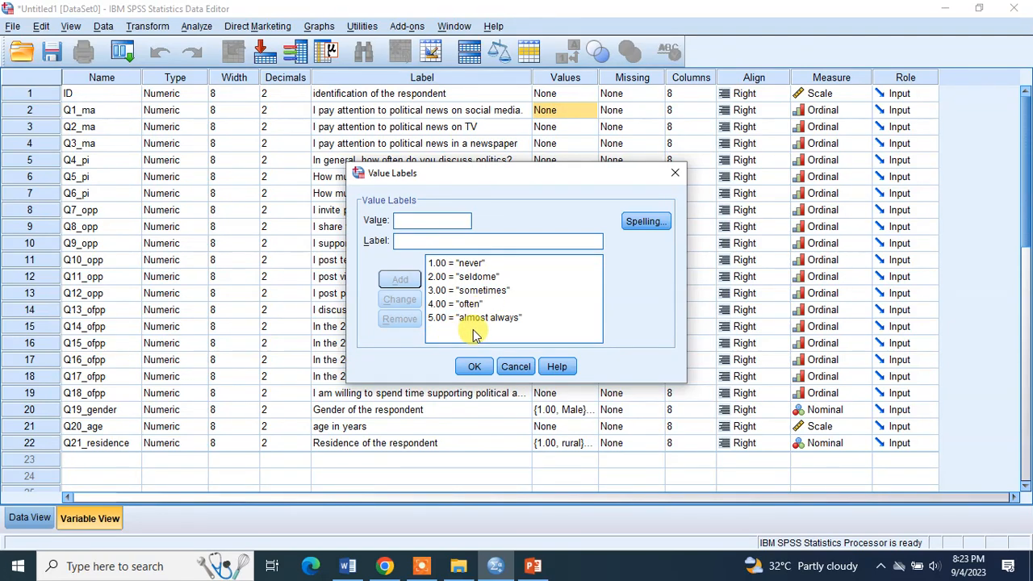
pyautogui.click(474, 366)
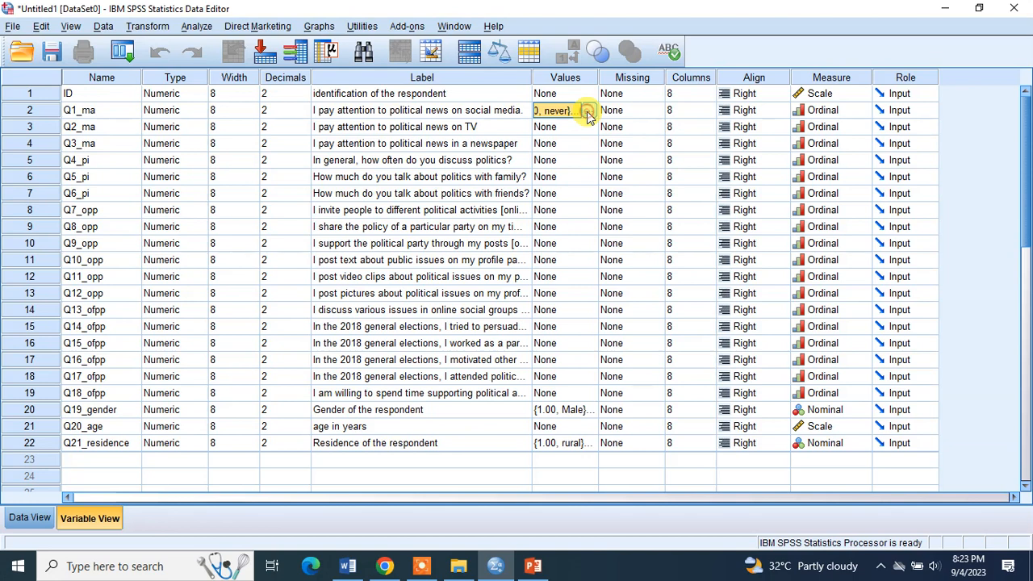
# Copy Q1_ma's value labels to Q2_ma and Q3_ma.
pyautogui.rightClick(557, 114)
pyautogui.click(565, 129)
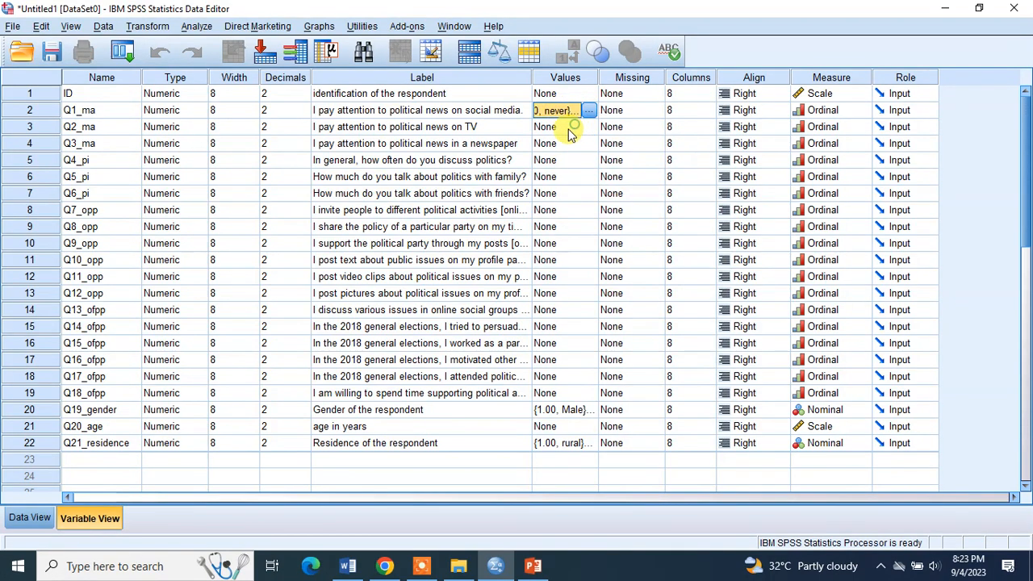
pyautogui.rightClick(567, 133)
pyautogui.click(588, 157)
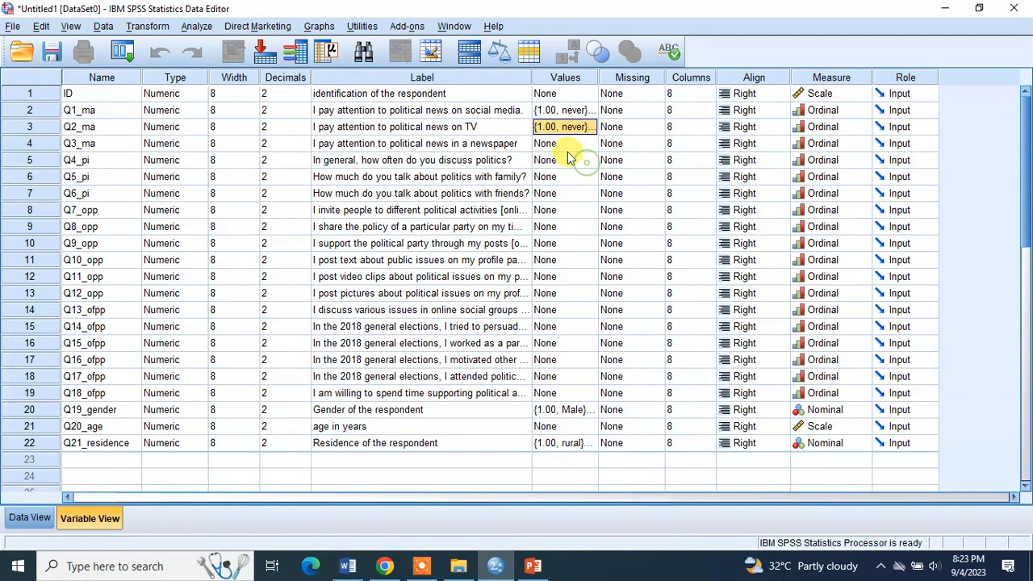
pyautogui.click(562, 145)
pyautogui.rightClick(564, 148)
pyautogui.click(583, 174)
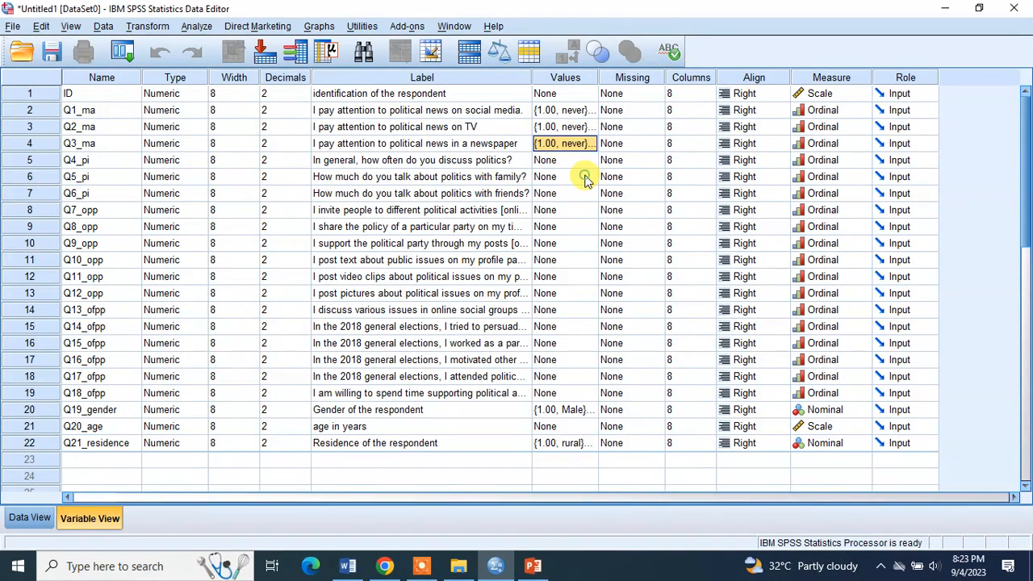
# Review the copied value labels of Q2_ma and Q3_ma, leaving both sets as they are.
pyautogui.click(591, 127)
pyautogui.click(591, 126)
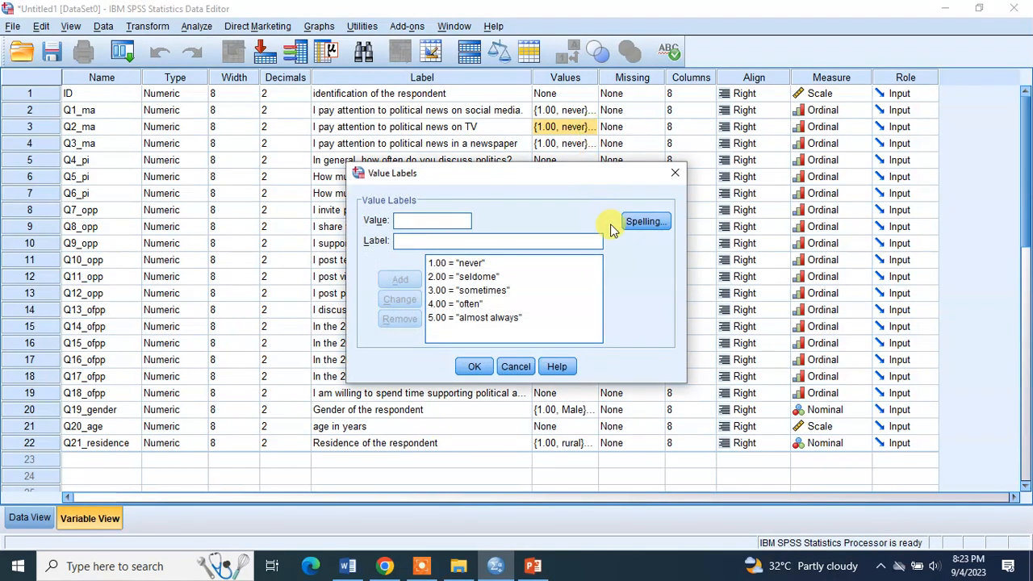
pyautogui.click(674, 173)
pyautogui.click(572, 144)
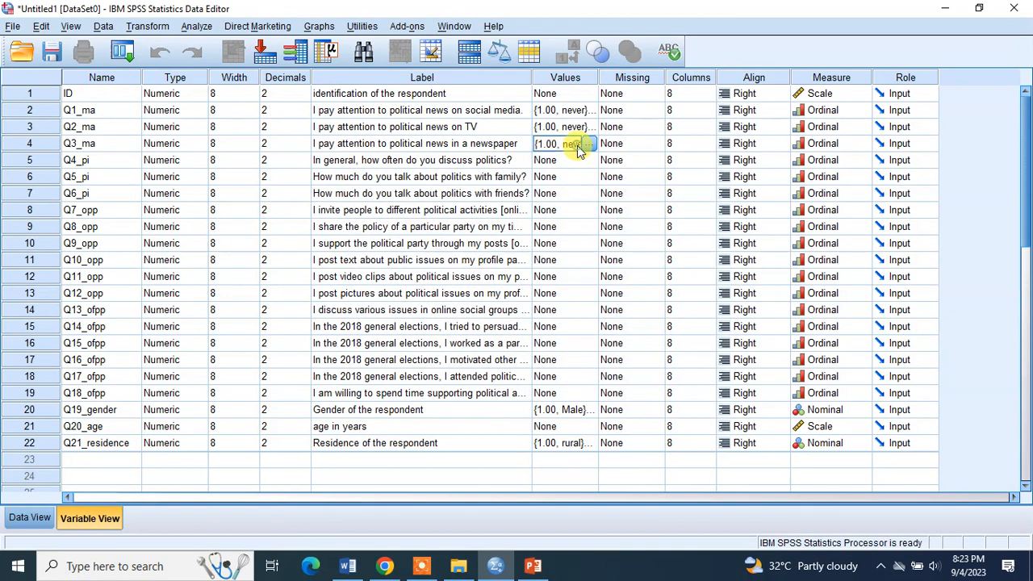
pyautogui.click(590, 144)
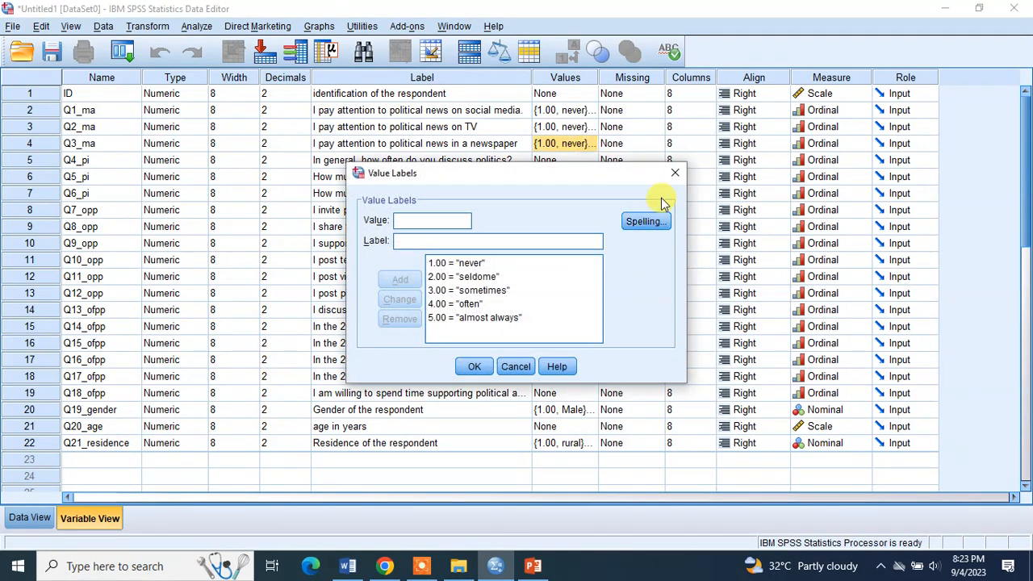
pyautogui.click(674, 175)
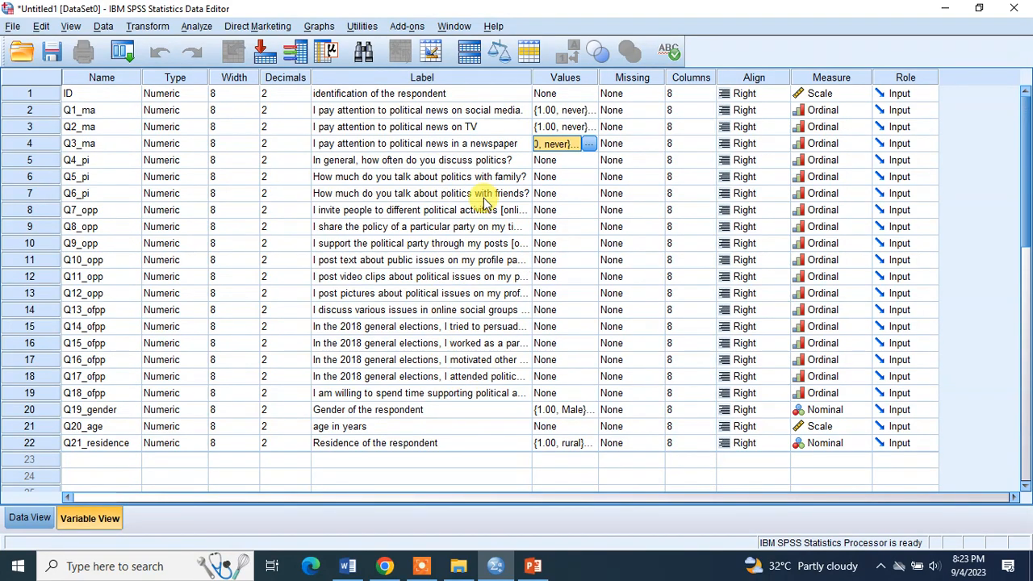
# Switch to the Word questionnaire and compare the Media attention response scale with Q4's scale in the Political Interest section.
pyautogui.hotkey('alt', 'Tab')
pyautogui.scroll(-5, 574, 351)
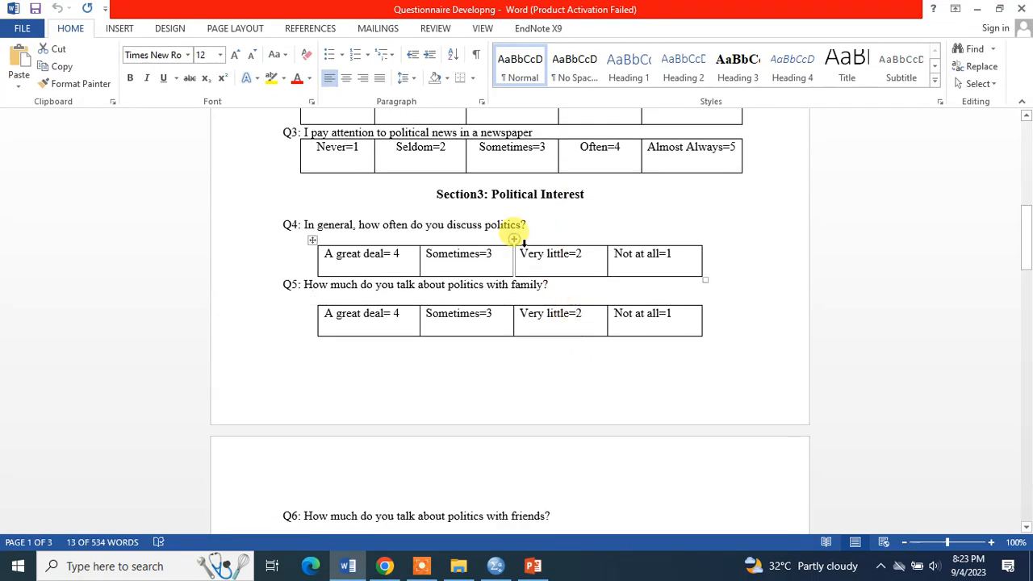
pyautogui.scroll(-3, 531, 334)
pyautogui.scroll(5, 545, 336)
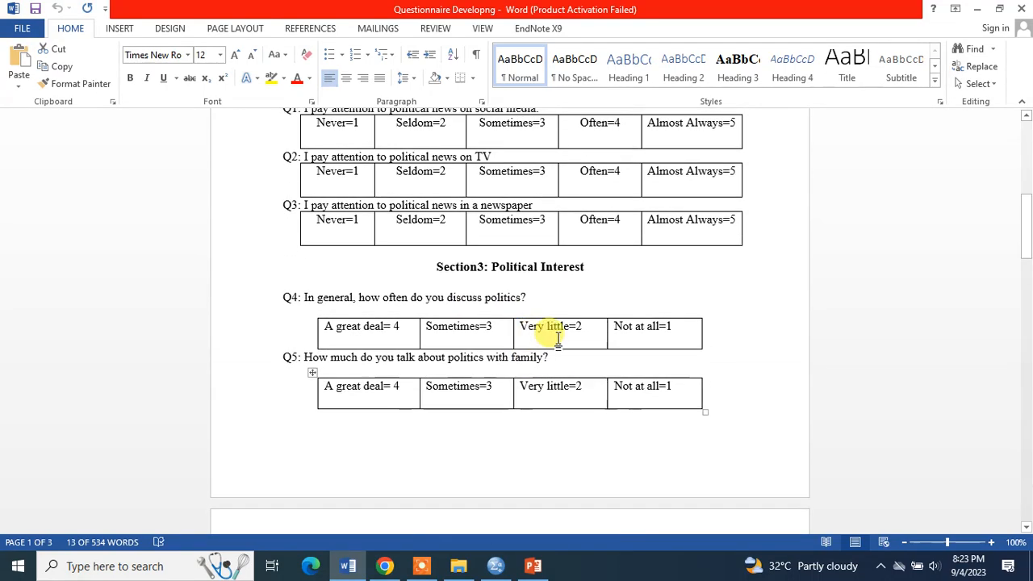
pyautogui.scroll(3, 533, 307)
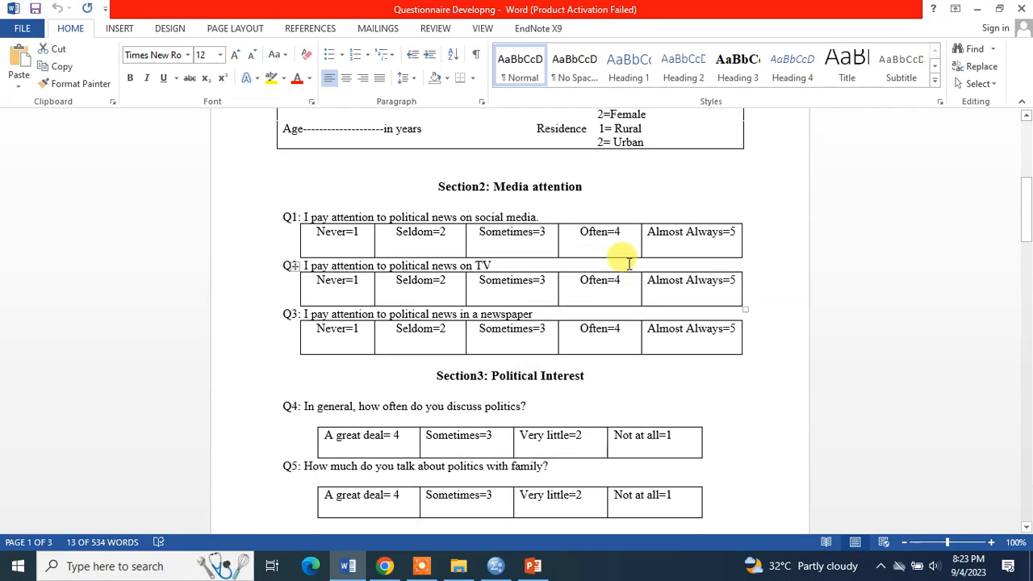
pyautogui.scroll(-5, 561, 334)
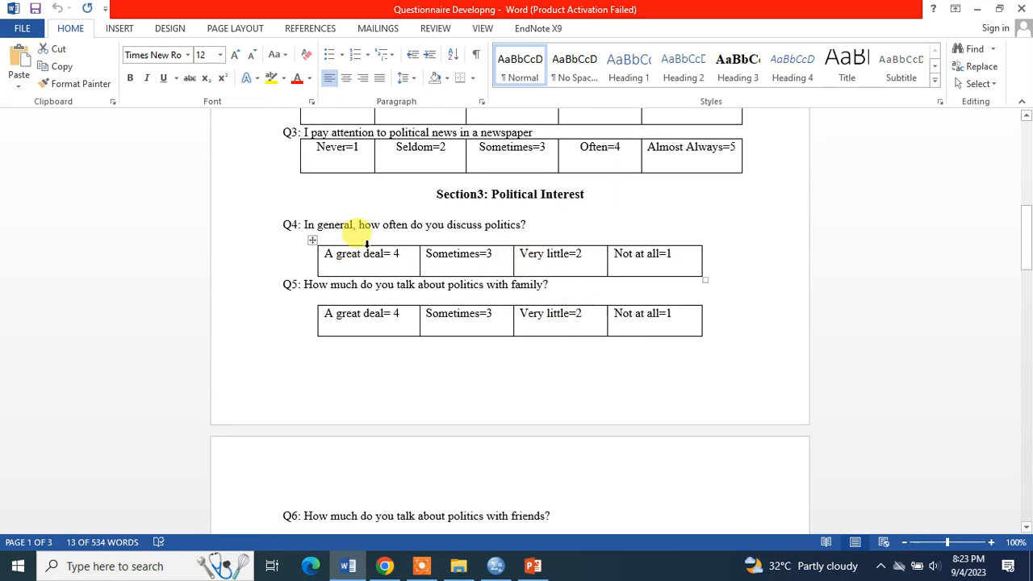
pyautogui.moveTo(325, 254); pyautogui.dragTo(660, 253)
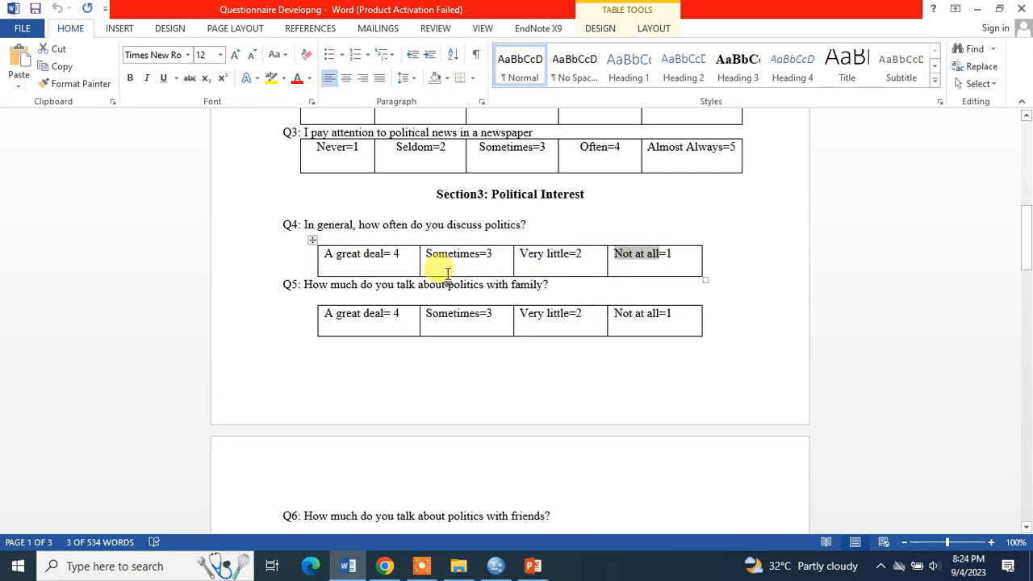
pyautogui.press('alt')
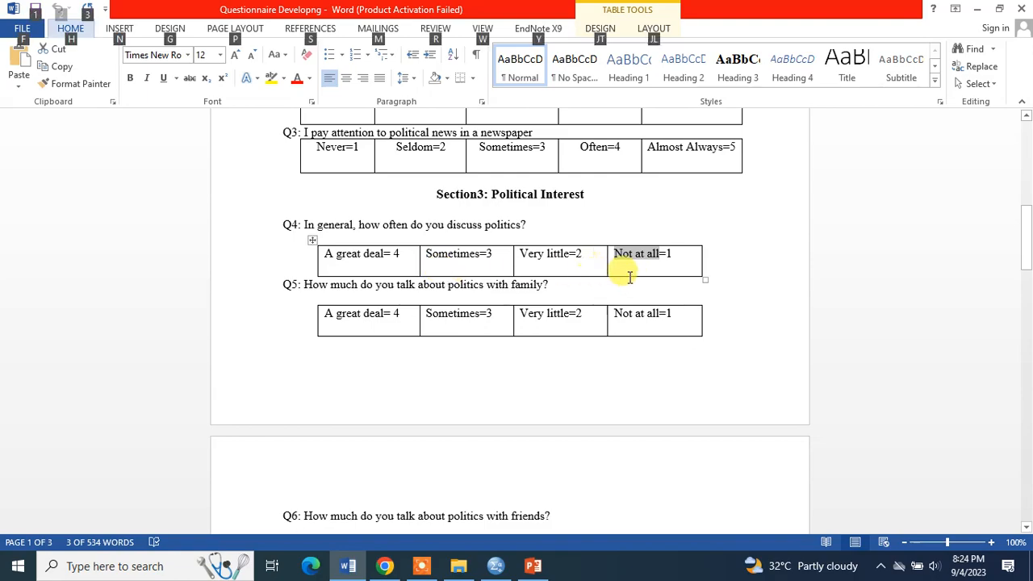
# Switch back to SPSS and add the value label 1 = "not at all" to Q4_pi.
pyautogui.hotkey('alt', 'Tab')
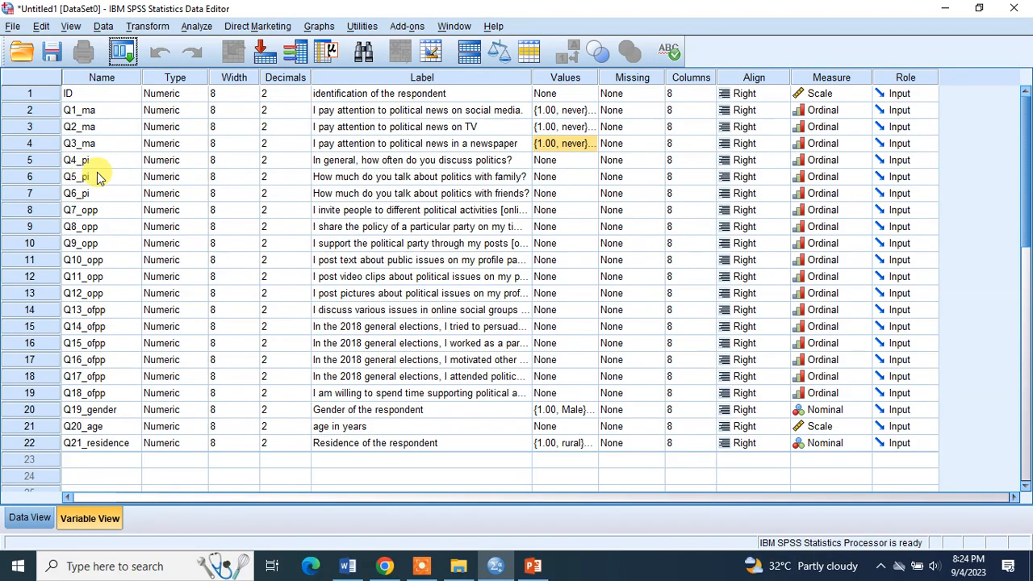
pyautogui.click(573, 161)
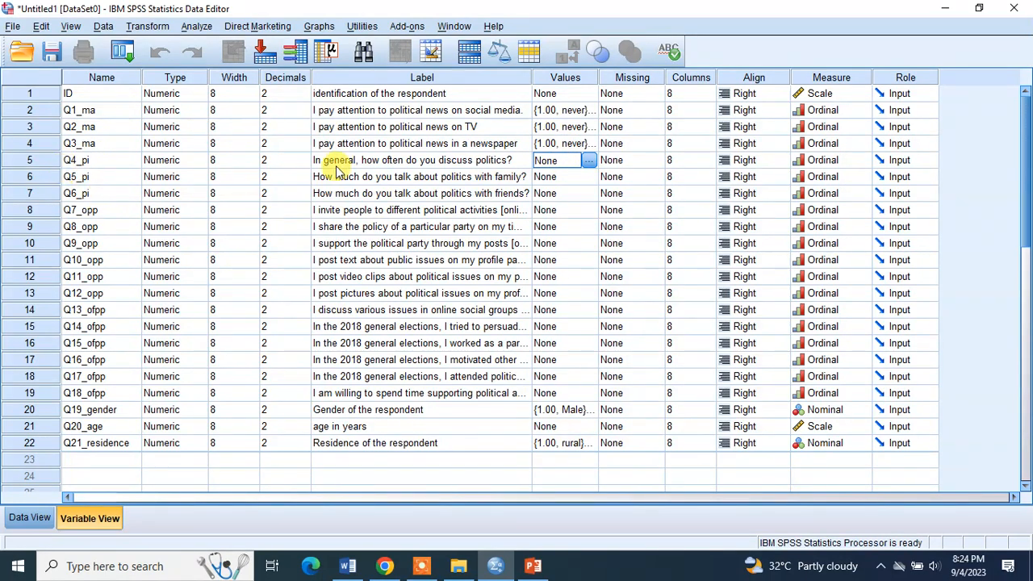
pyautogui.click(588, 161)
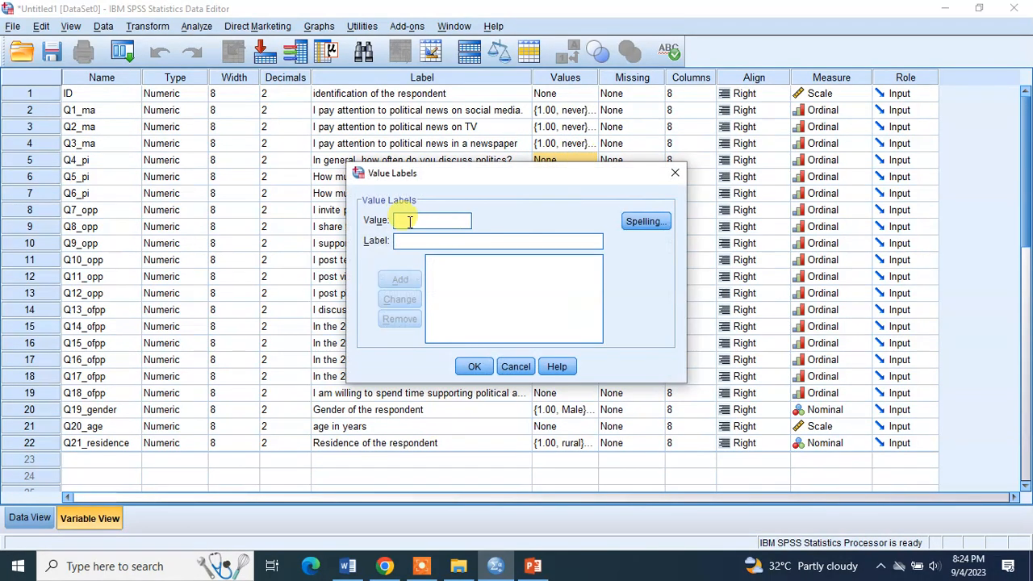
pyautogui.click(412, 243)
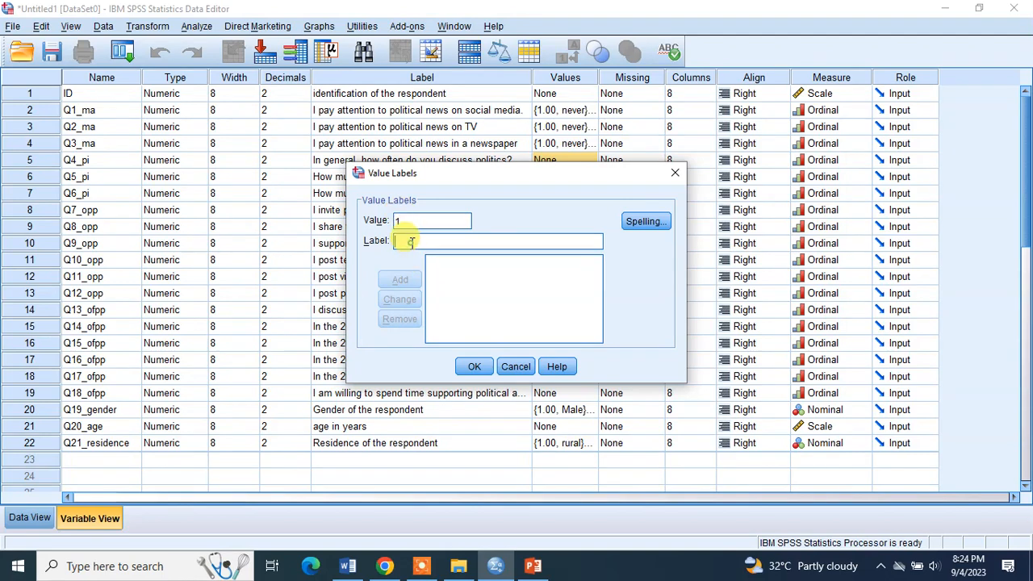
pyautogui.write('not')
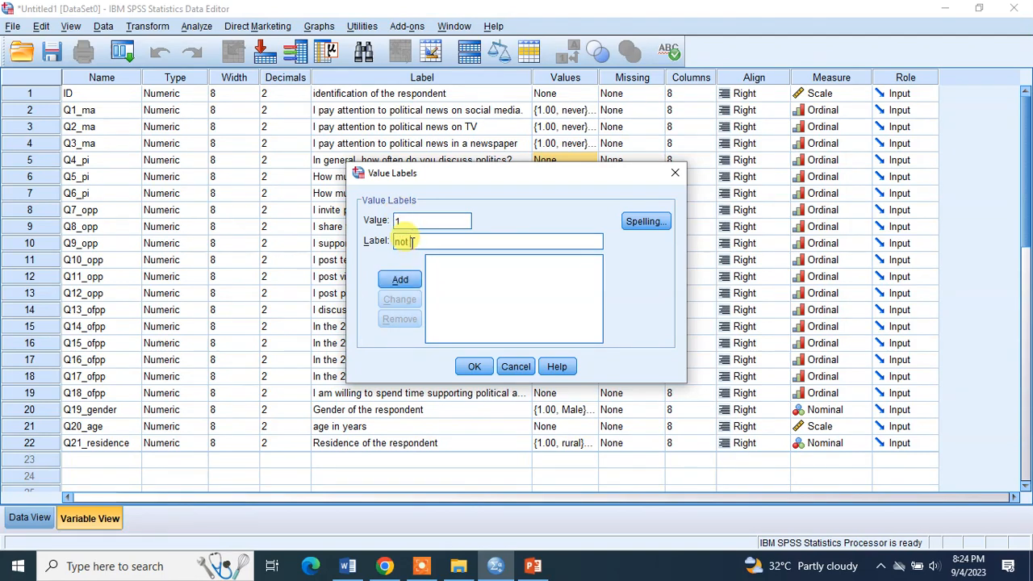
pyautogui.write(' at all')
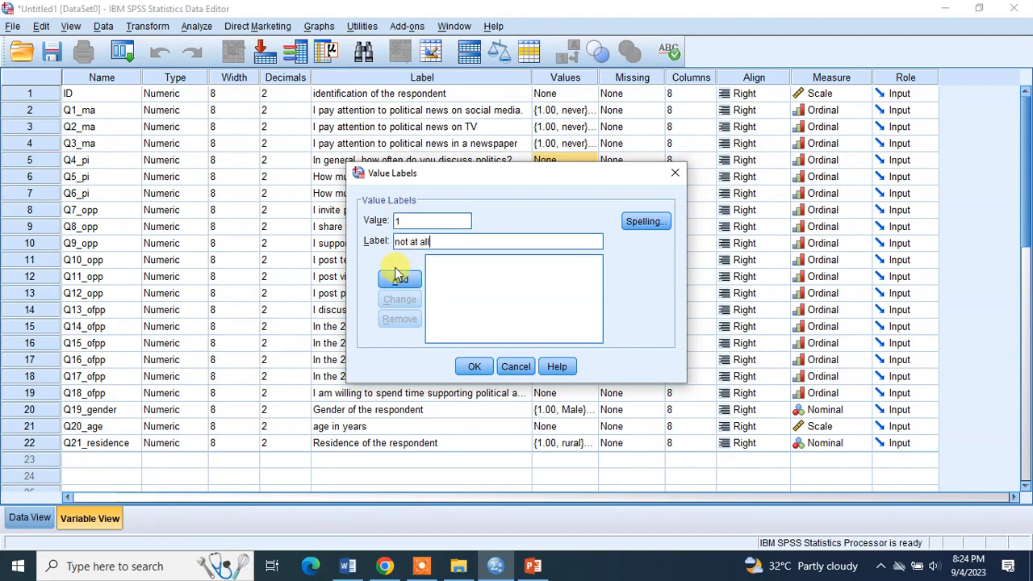
pyautogui.click(399, 276)
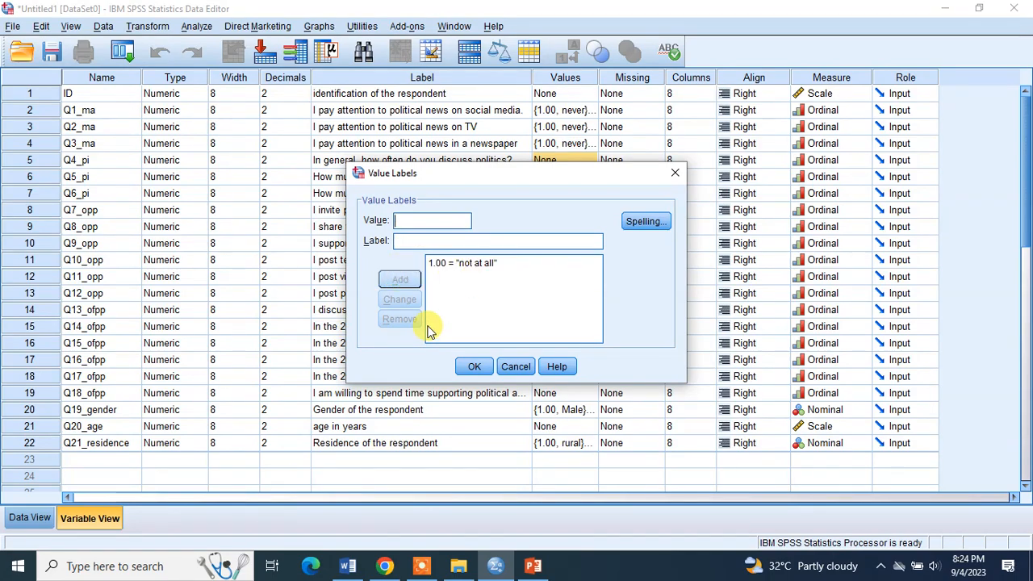
# Check the Q4 response option coded 2 in Word and add the value label 2 = "very little" to Q4_pi in SPSS.
pyautogui.hotkey('alt', 'Tab')
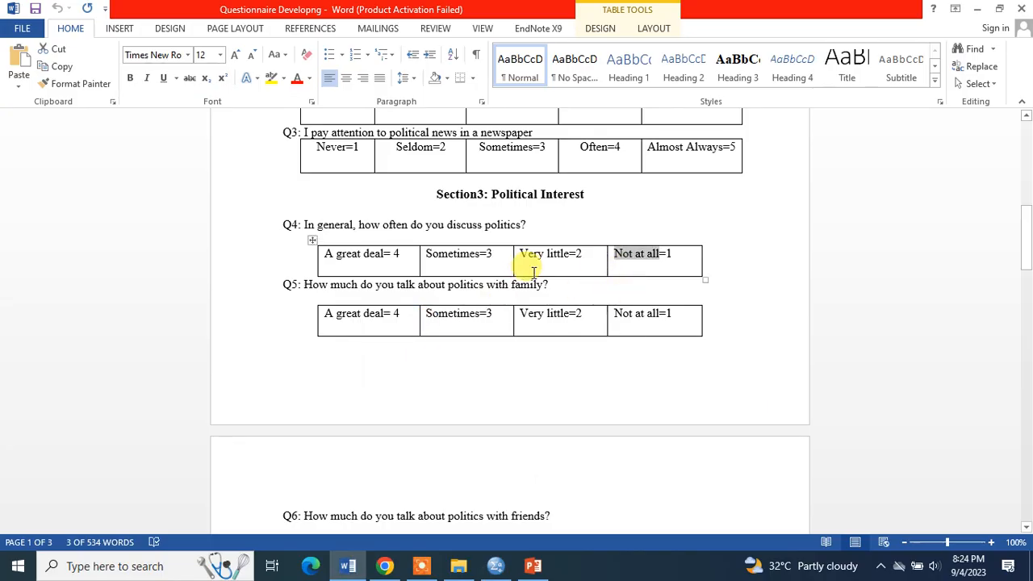
pyautogui.hotkey('alt', 'Tab')
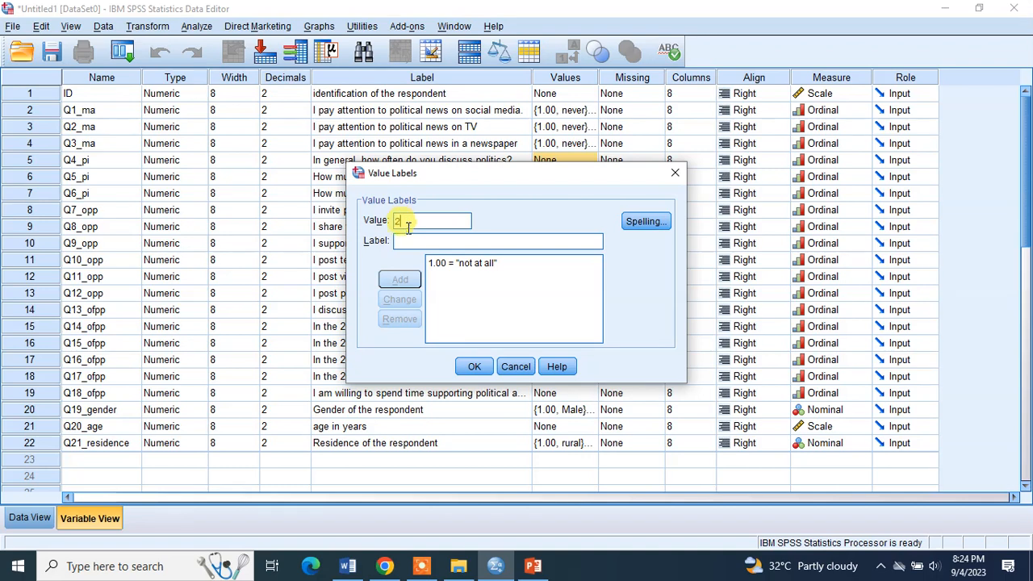
pyautogui.click(408, 242)
pyautogui.write('er')
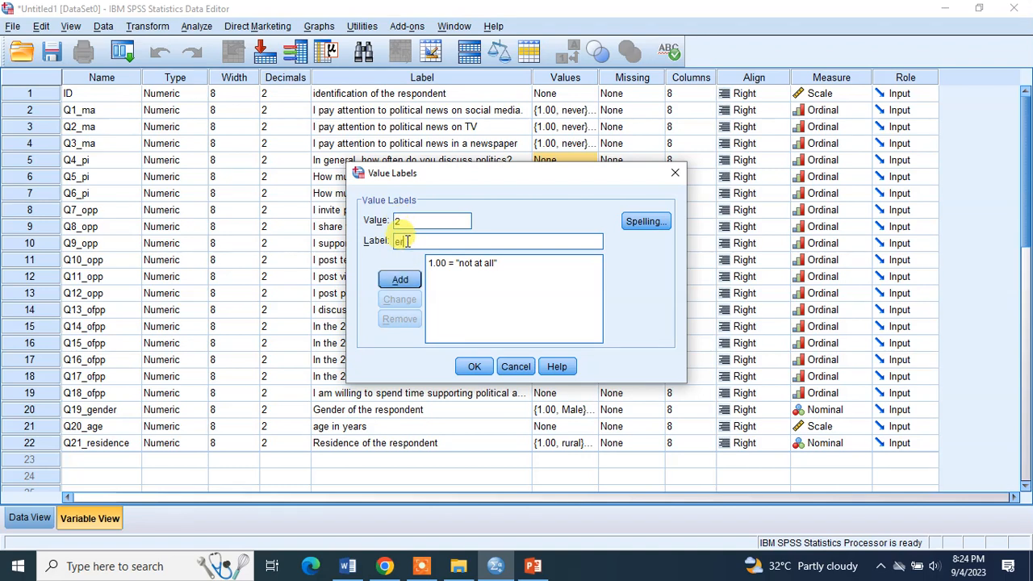
pyautogui.write('y')
pyautogui.press('BackSpace')
pyautogui.press('BackSpace')
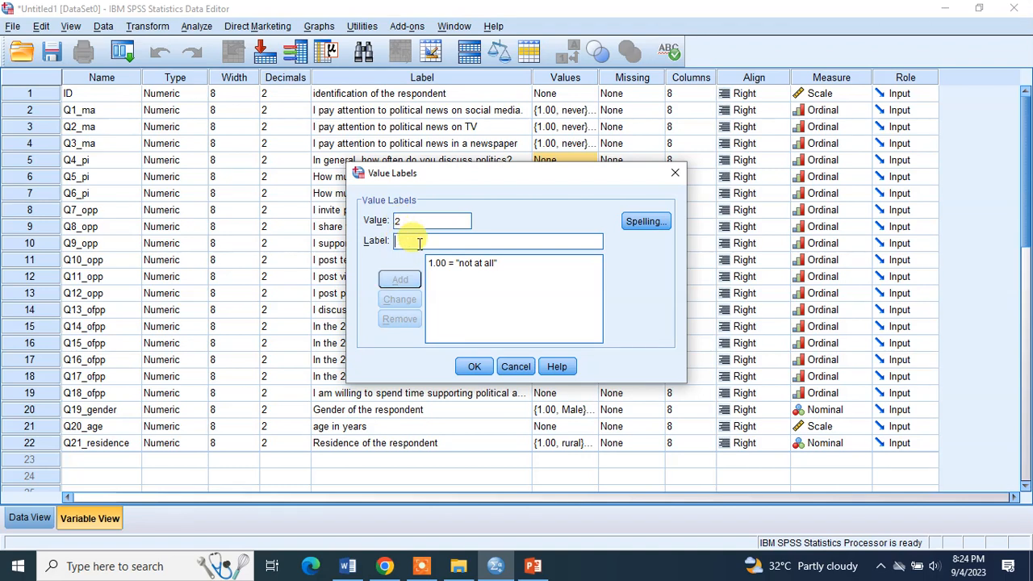
pyautogui.write('very')
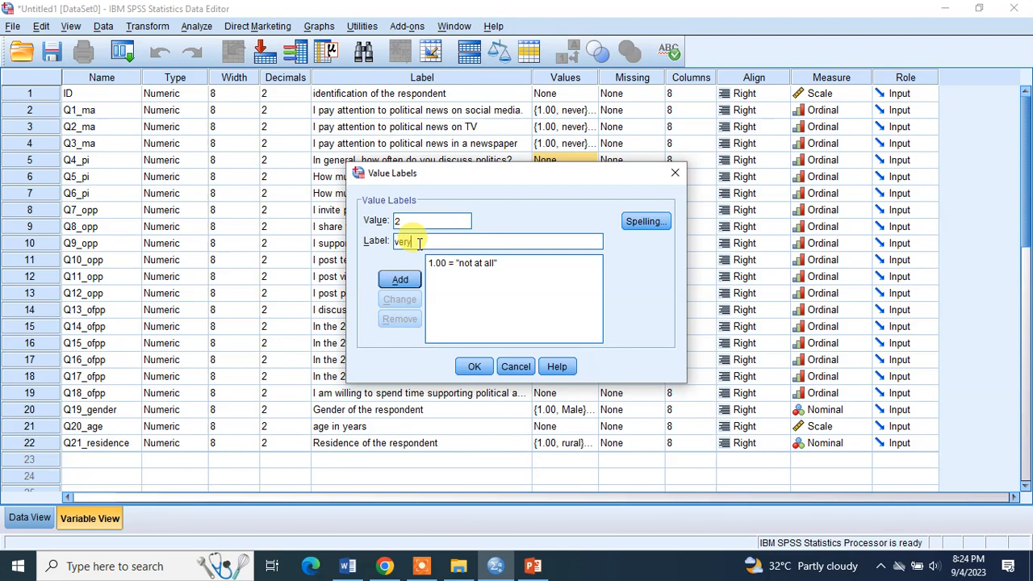
pyautogui.write(' little')
pyautogui.click(407, 279)
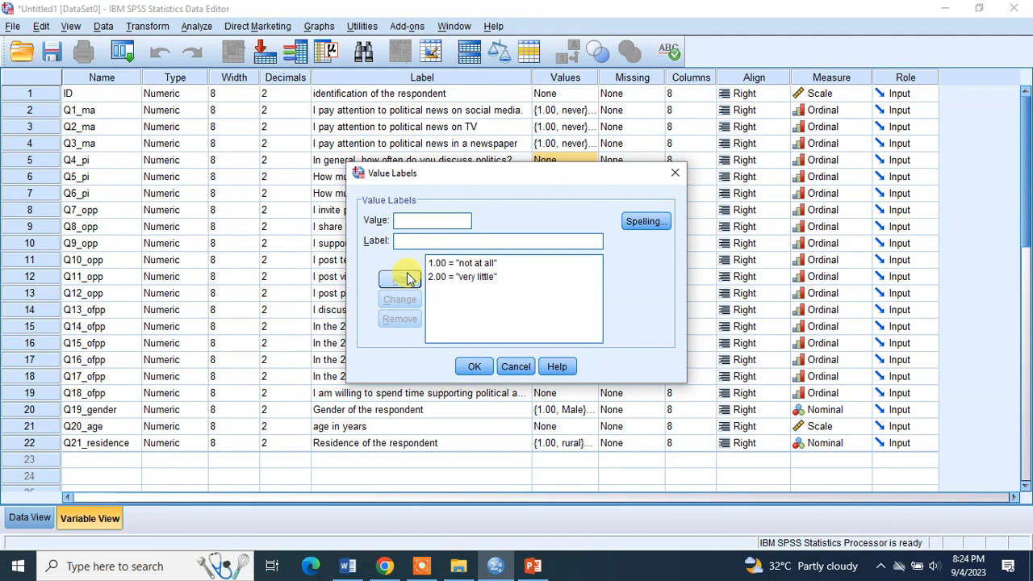
# Check the Q4 response option coded 3 in Word and add the value label 3 = "sometimes" to Q4_pi in SPSS.
pyautogui.hotkey('alt', 'Tab')
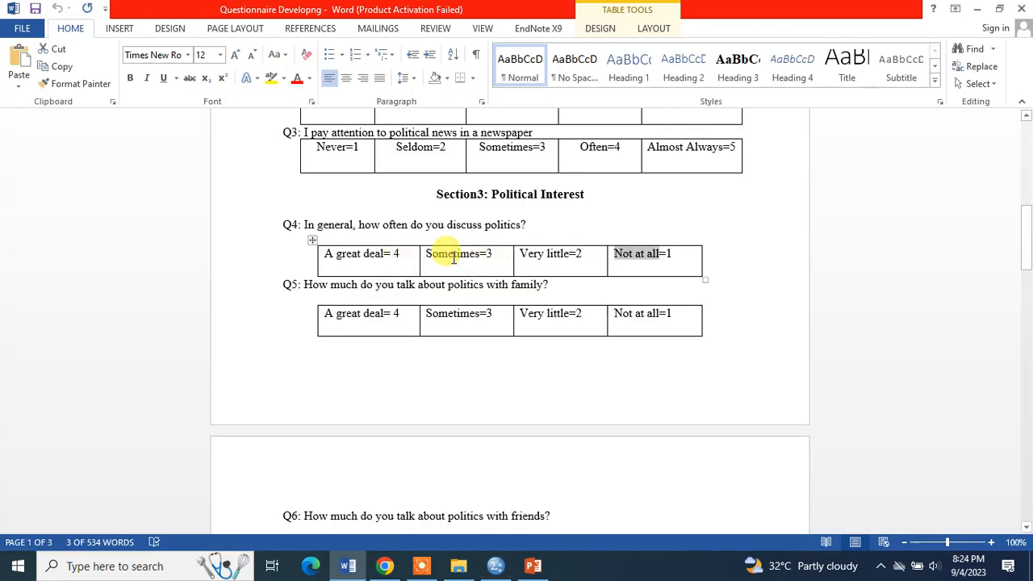
pyautogui.hotkey('alt', 'Tab')
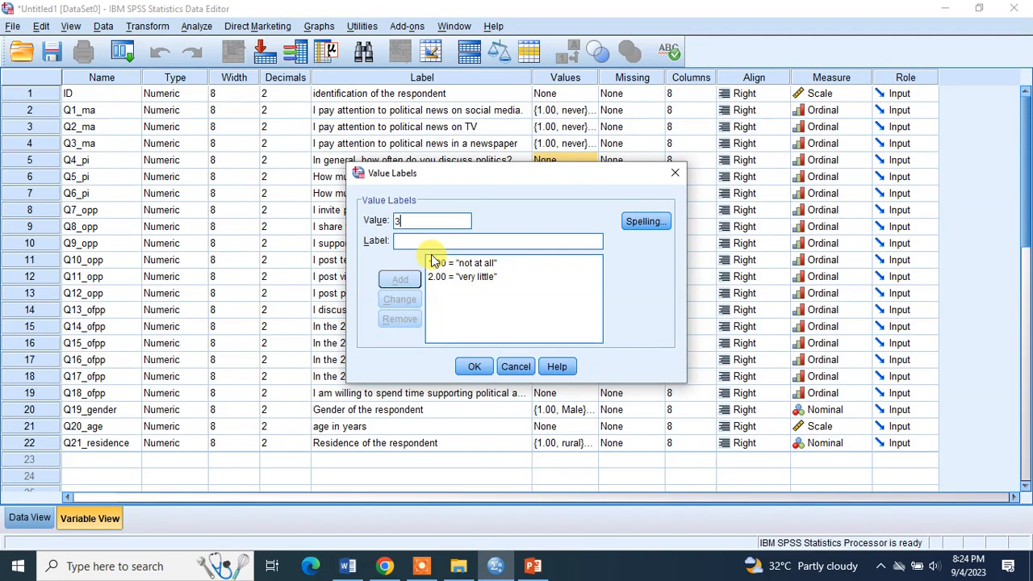
pyautogui.click(425, 242)
pyautogui.write('sometimes')
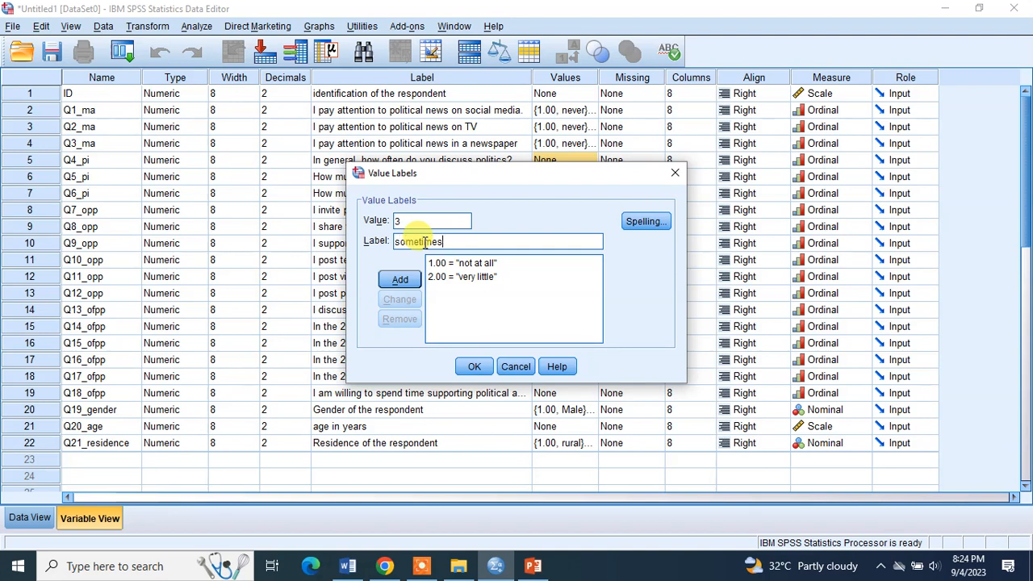
pyautogui.click(401, 281)
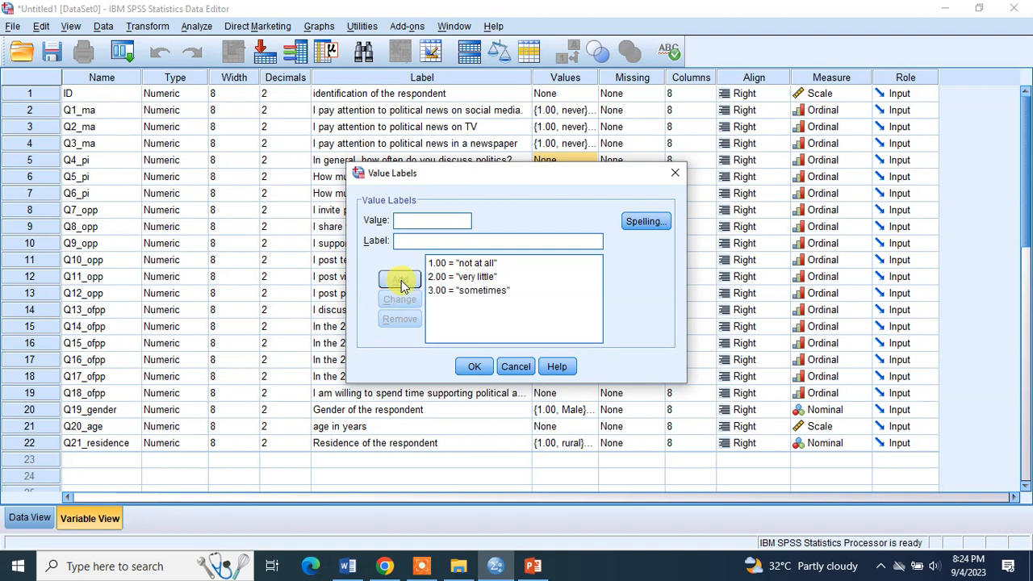
# Check the Q4 response option coded 4 in Word, and add 4 = "a great deal" to Q4_pi in SPSS and apply its value labels.
pyautogui.hotkey('alt', 'Tab')
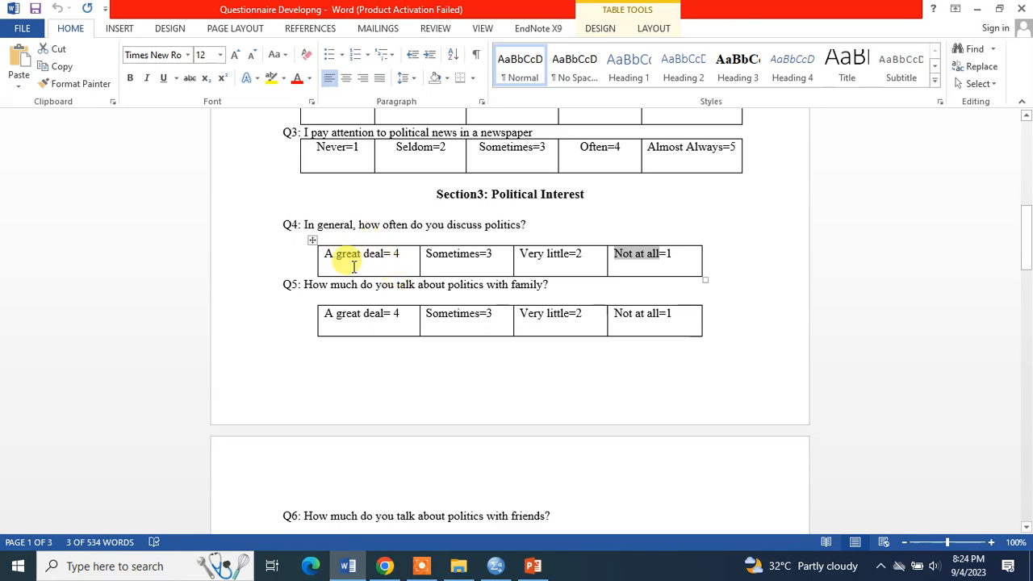
pyautogui.hotkey('alt', 'Tab')
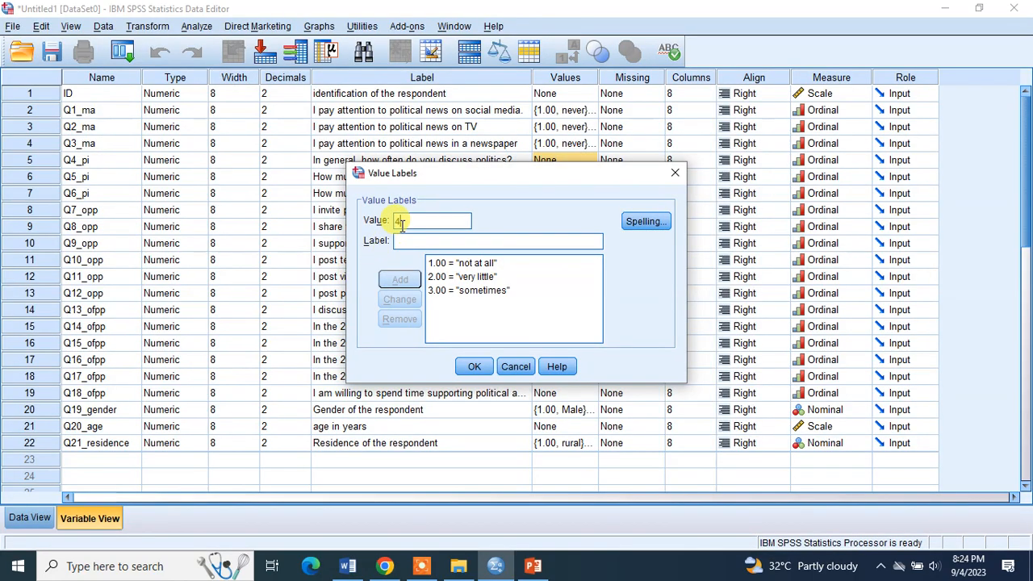
pyautogui.click(401, 225)
pyautogui.write('4')
pyautogui.click(423, 245)
pyautogui.write('a great deal')
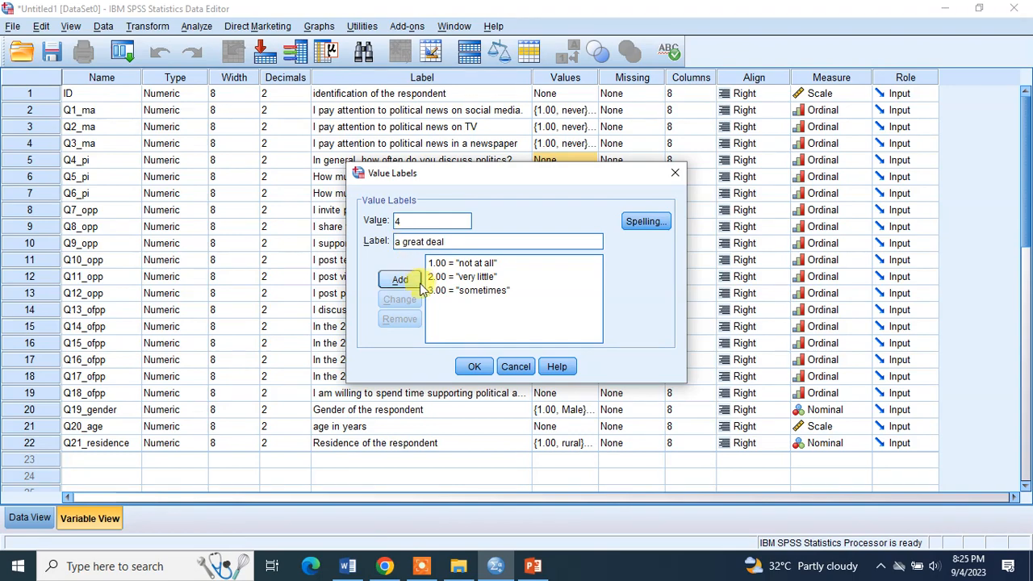
pyautogui.click(400, 280)
pyautogui.click(481, 364)
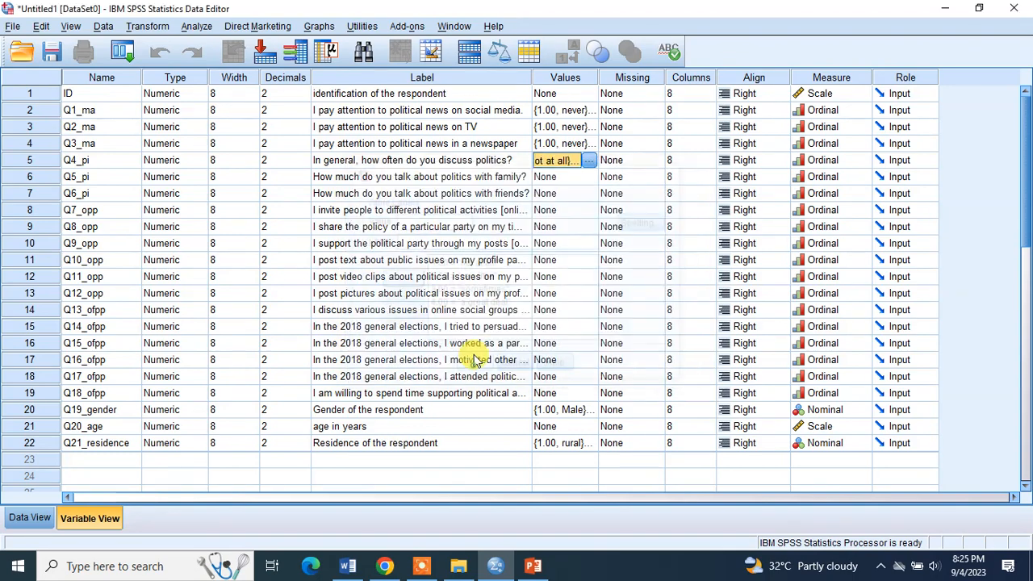
pyautogui.click(481, 359)
# Check the Q5 and Q6 response scales in Word and copy Q4_pi's value labels to Q5_pi and Q6_pi in SPSS.
pyautogui.hotkey('alt', 'Tab')
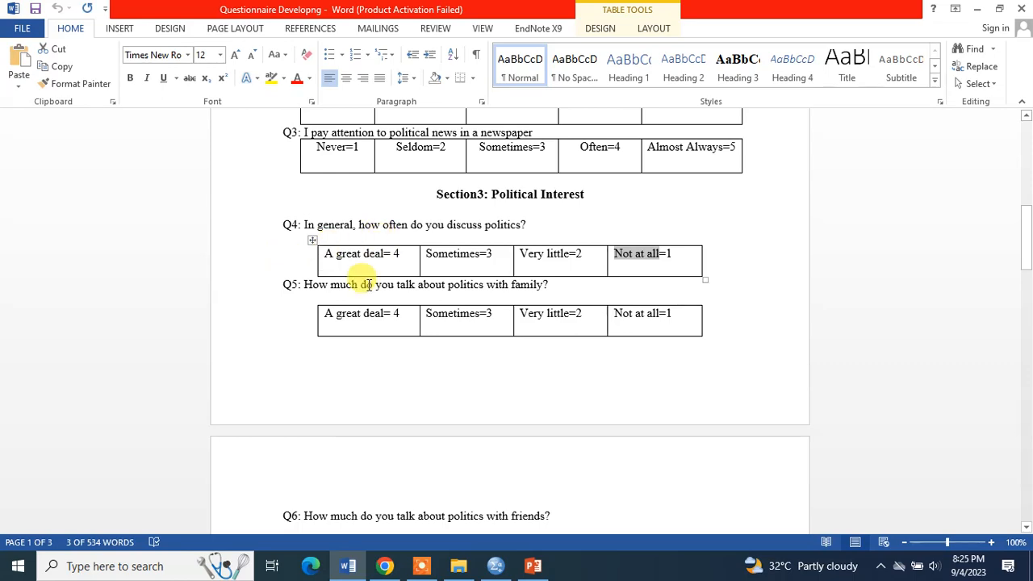
pyautogui.scroll(-3, 370, 308)
pyautogui.hotkey('alt', 'Tab')
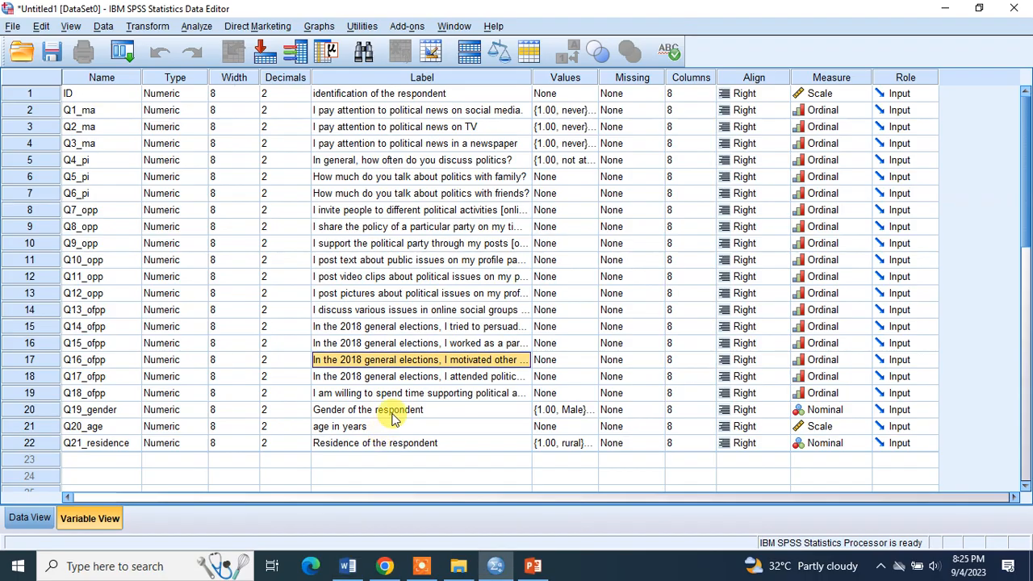
pyautogui.click(565, 161)
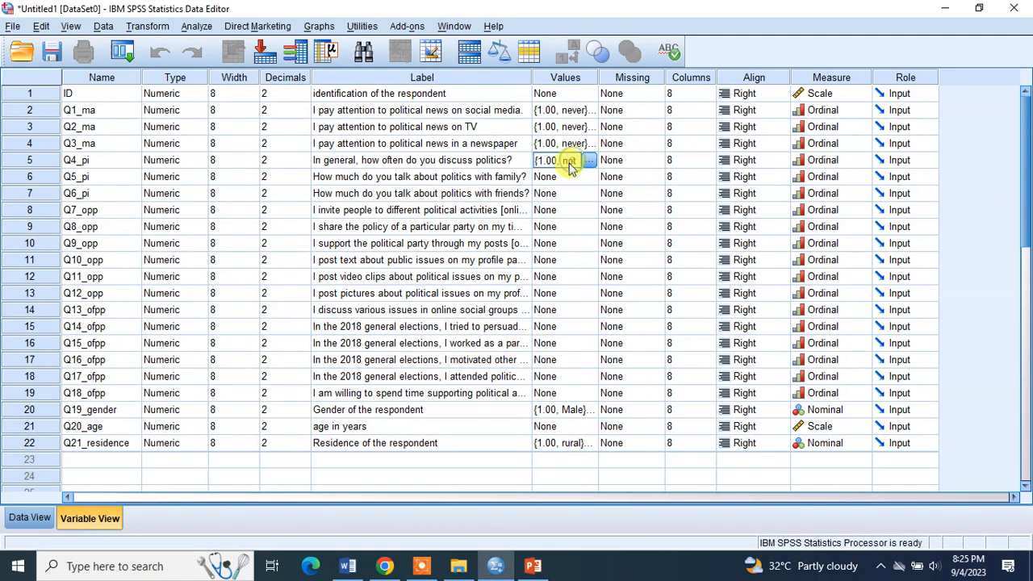
pyautogui.rightClick(562, 166)
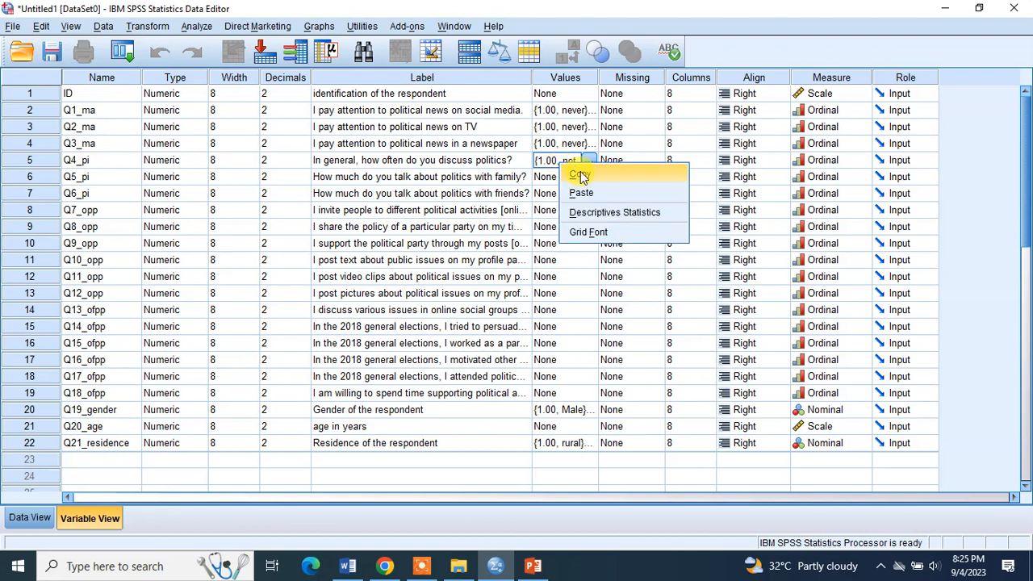
pyautogui.click(576, 170)
pyautogui.click(573, 180)
pyautogui.rightClick(573, 180)
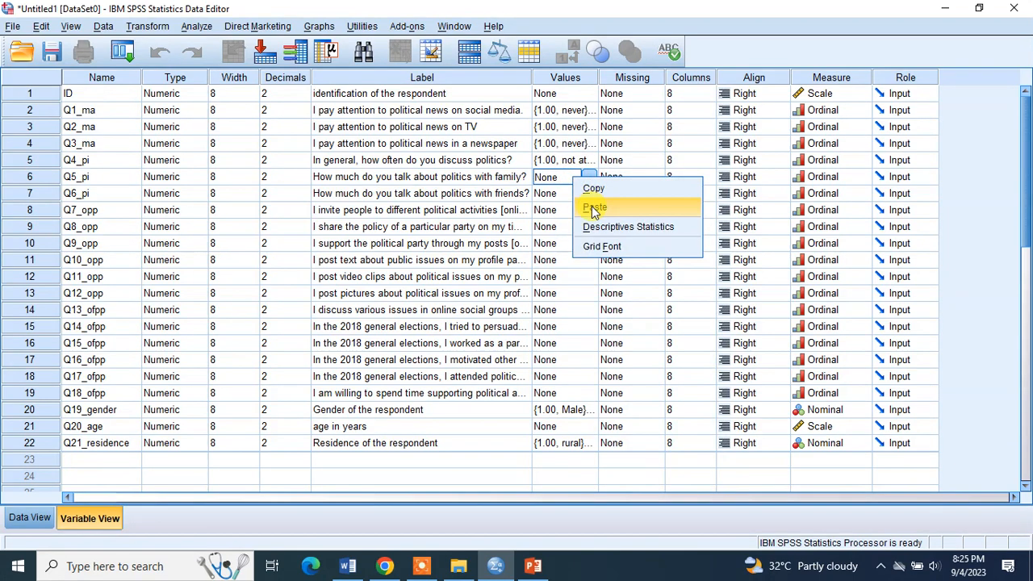
pyautogui.click(593, 208)
pyautogui.click(569, 199)
pyautogui.rightClick(570, 202)
pyautogui.click(584, 227)
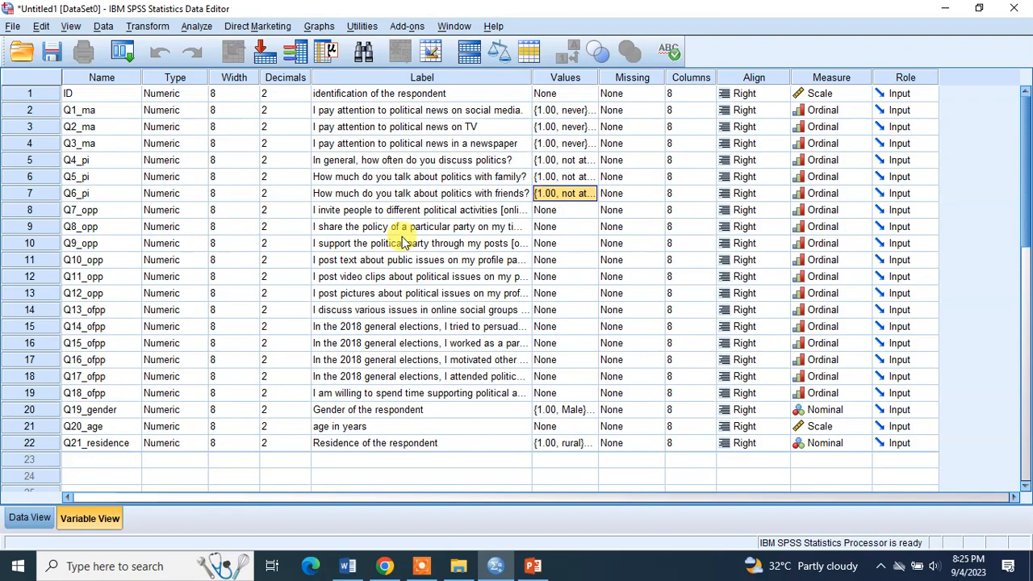
# Switch to the Word questionnaire and examine the response scales of the Online and Offline political participation sections, from Q7 onward.
pyautogui.hotkey('alt', 'Tab')
pyautogui.scroll(-8, 603, 311)
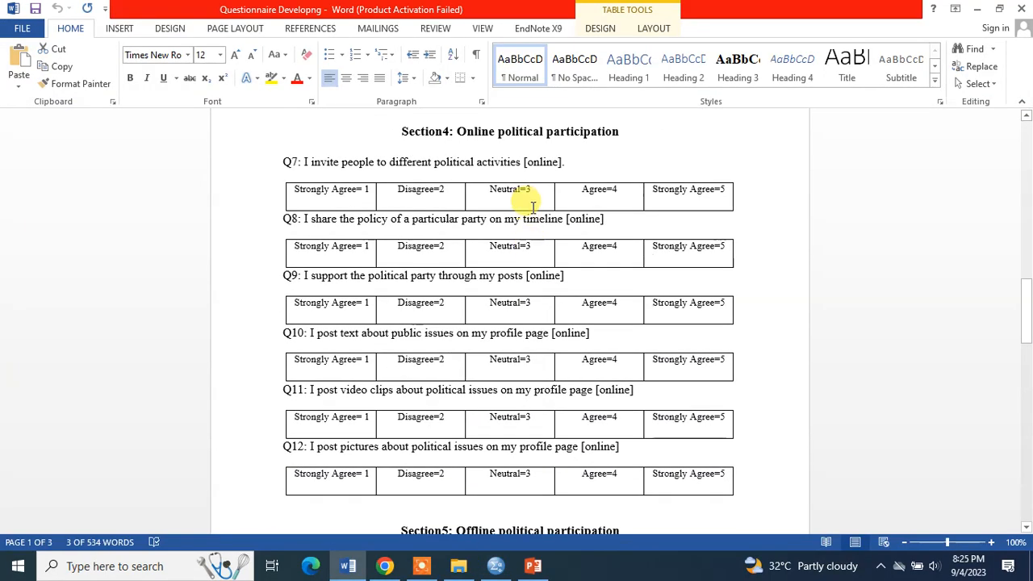
pyautogui.scroll(-5, 537, 330)
pyautogui.scroll(-3, 541, 333)
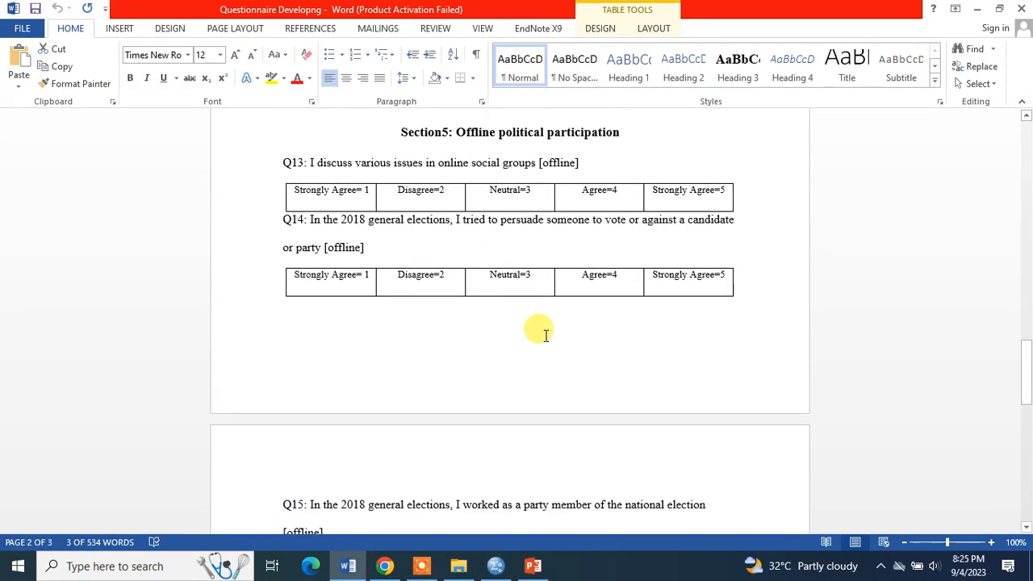
pyautogui.scroll(-5, 545, 336)
pyautogui.scroll(17, 542, 331)
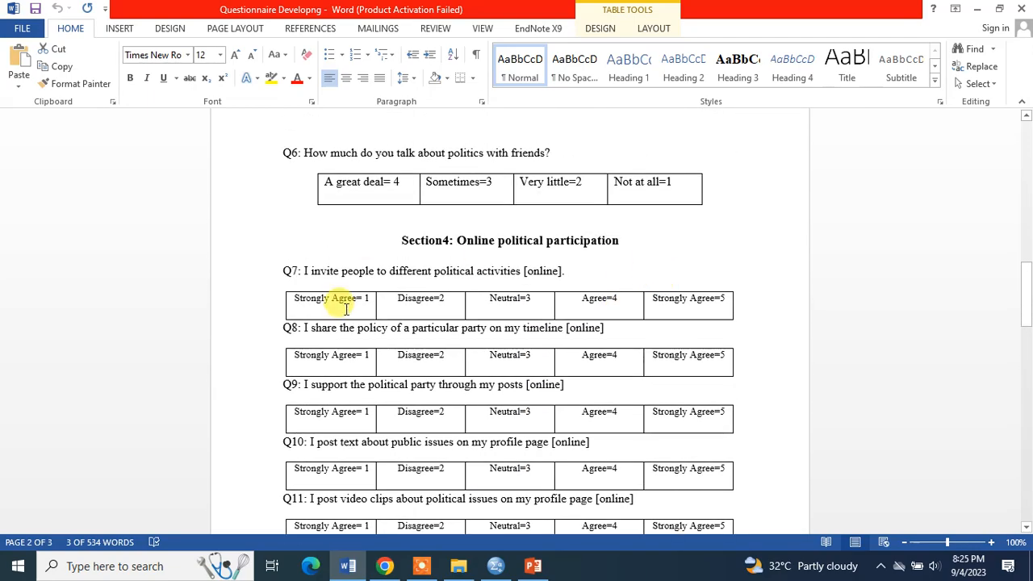
pyautogui.scroll(1, 388, 310)
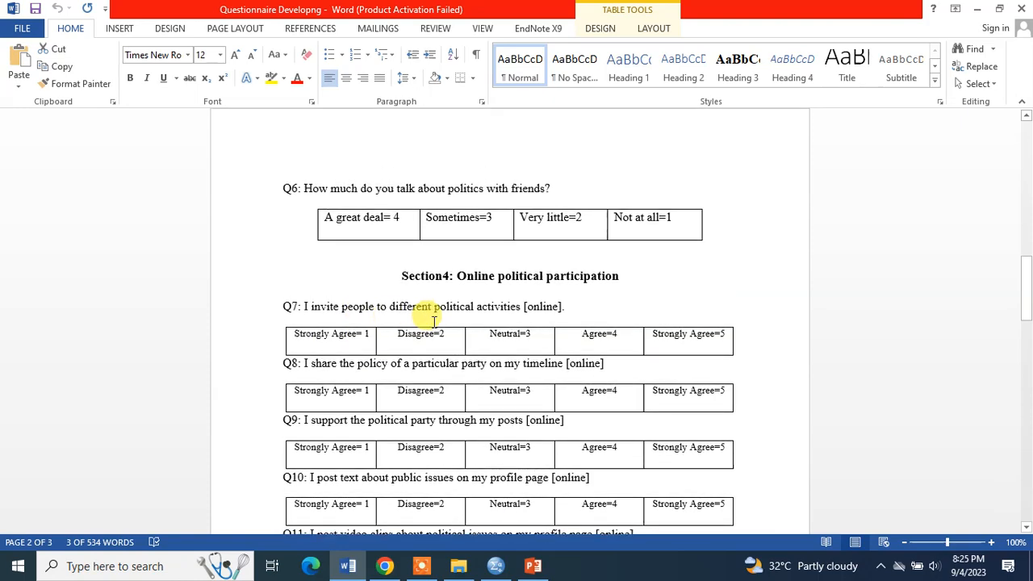
pyautogui.scroll(-2, 482, 305)
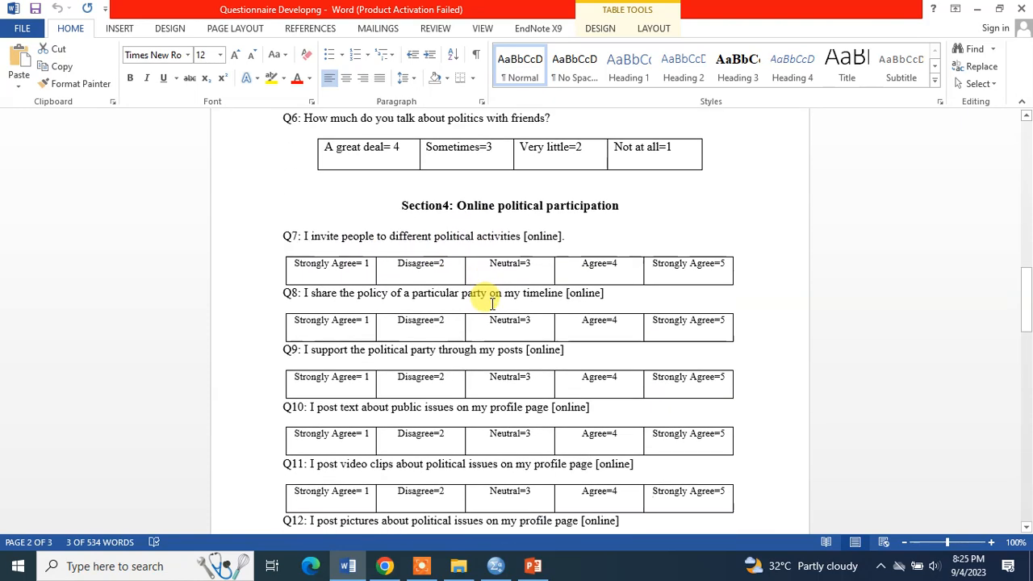